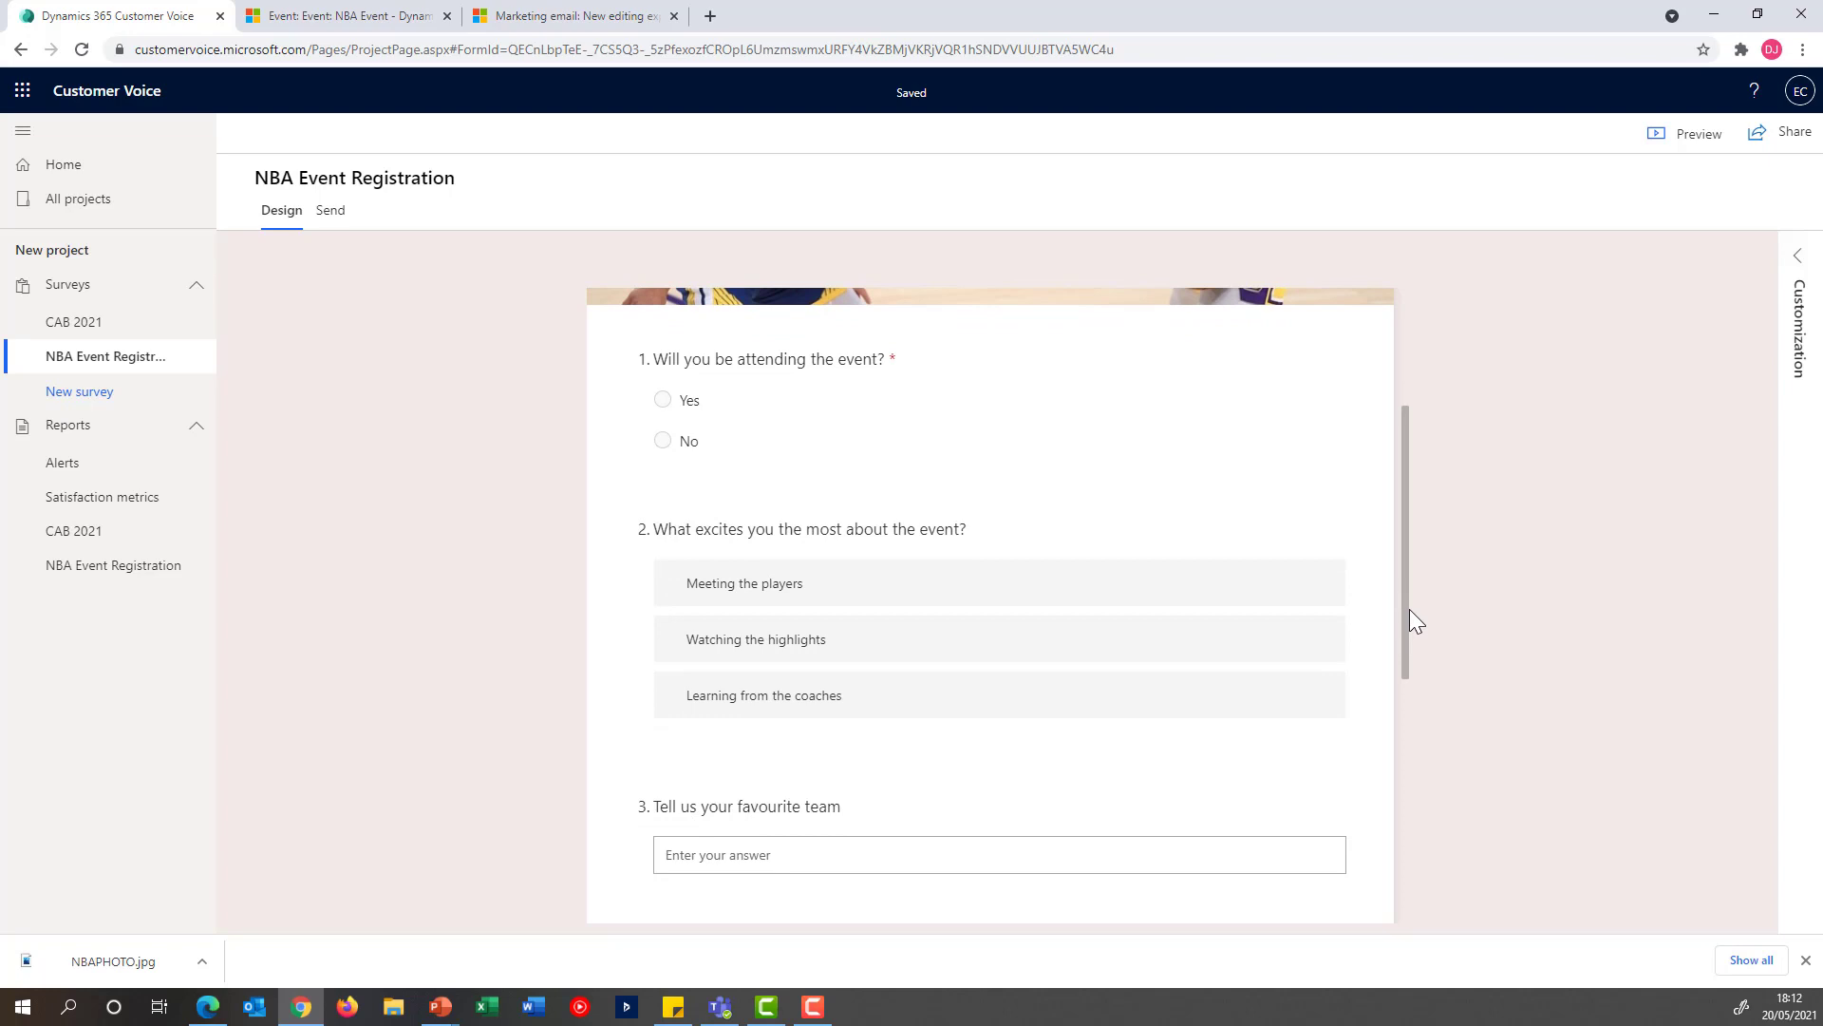
scroll(1419, 605, "up", 2)
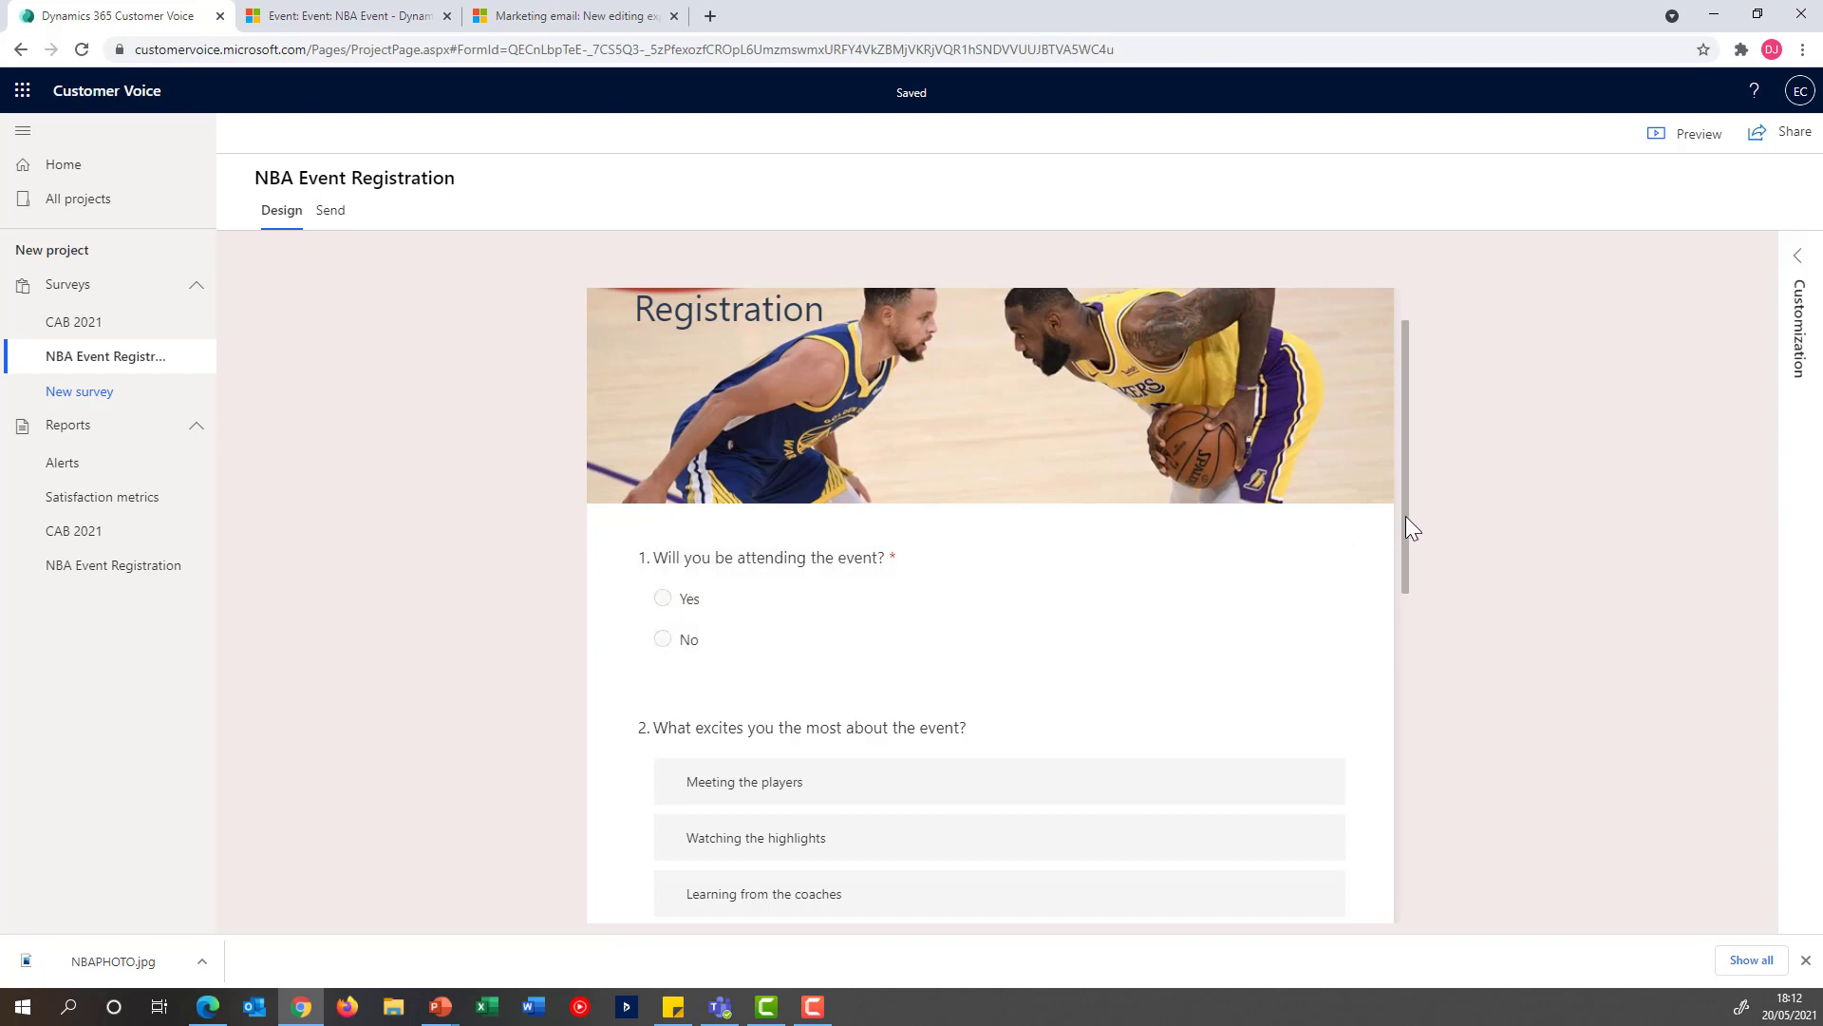
left_click_drag(1406, 517, 1439, 475)
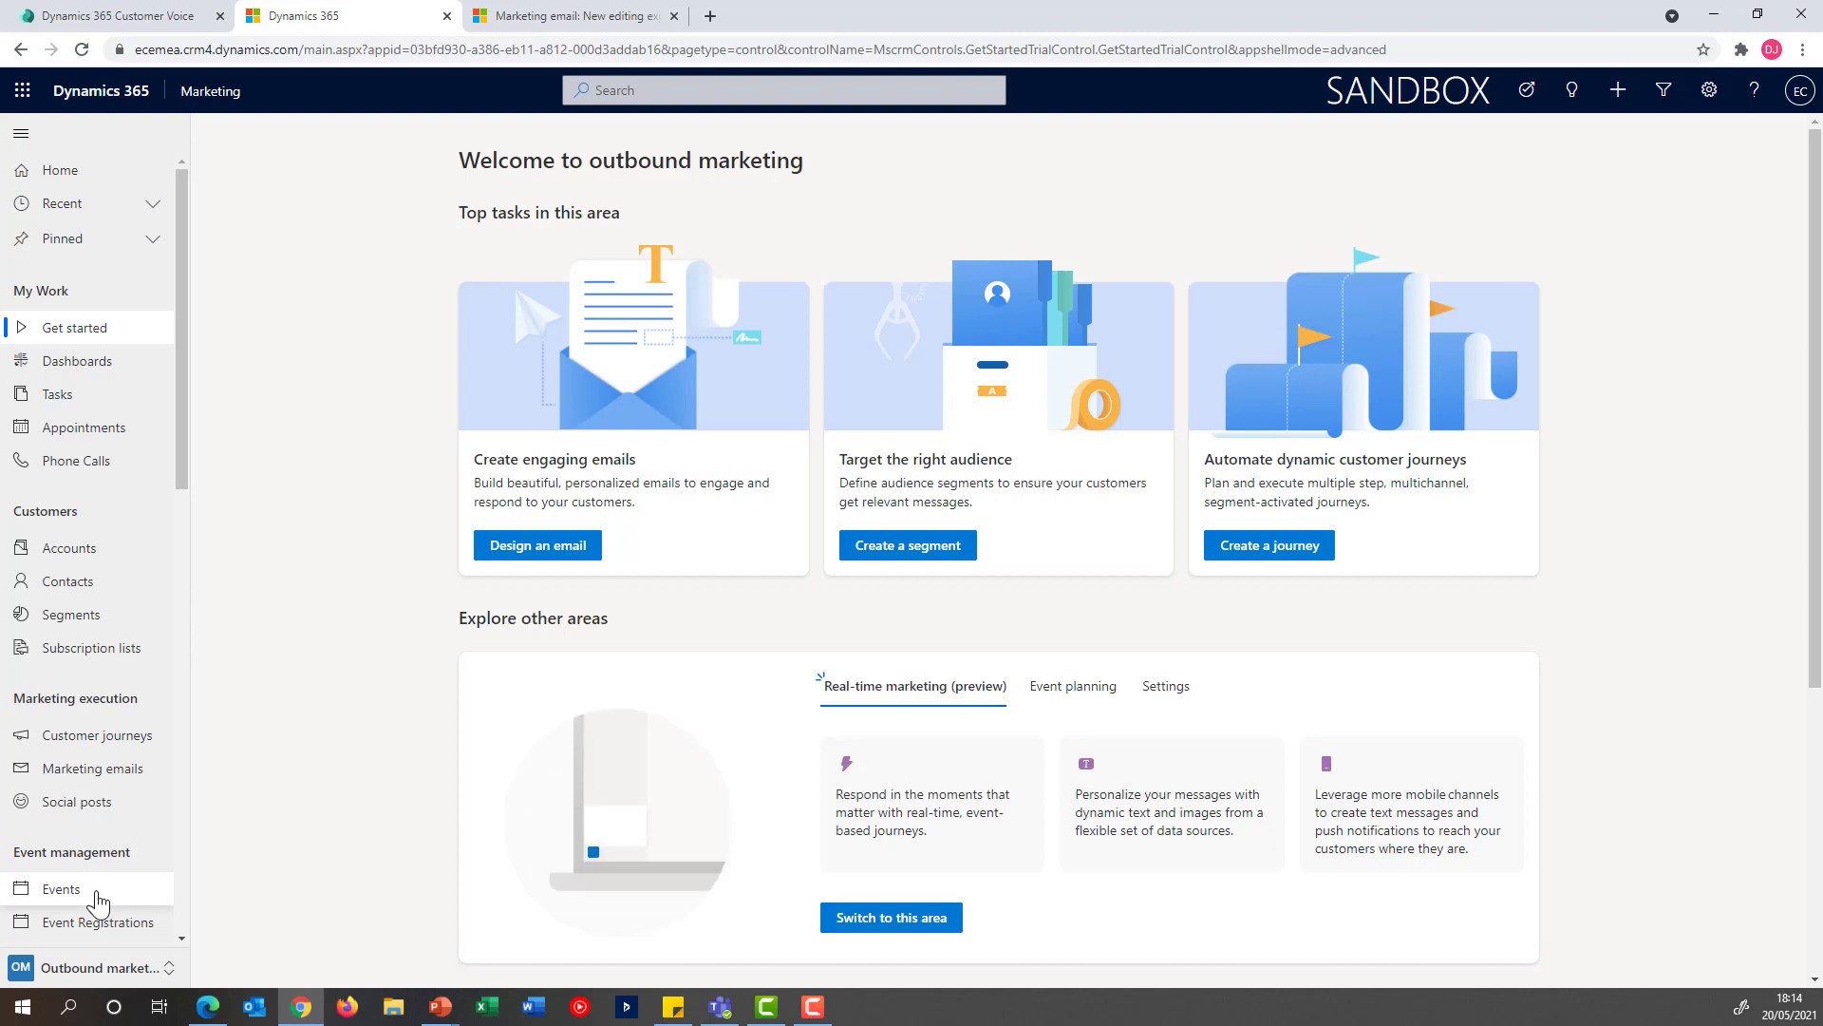
Open the NBA Event record from the active events and look at its available event types
left_click(99, 898)
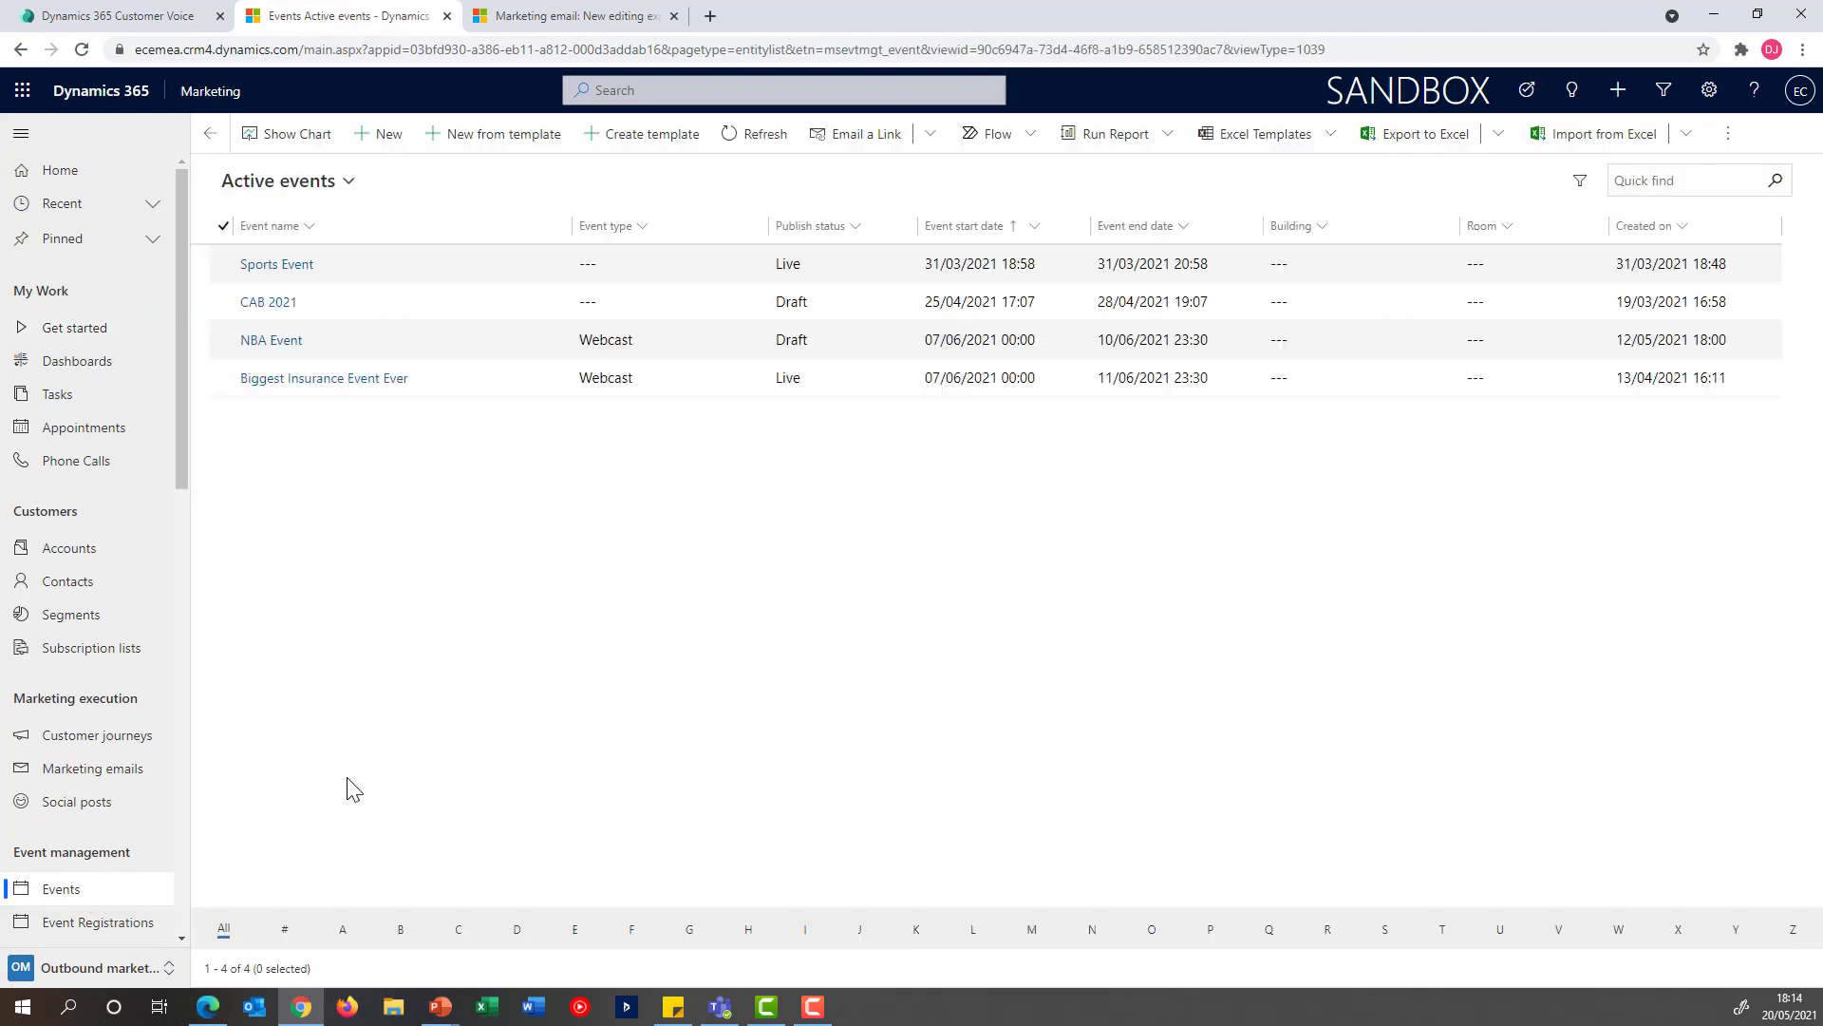
left_click(271, 341)
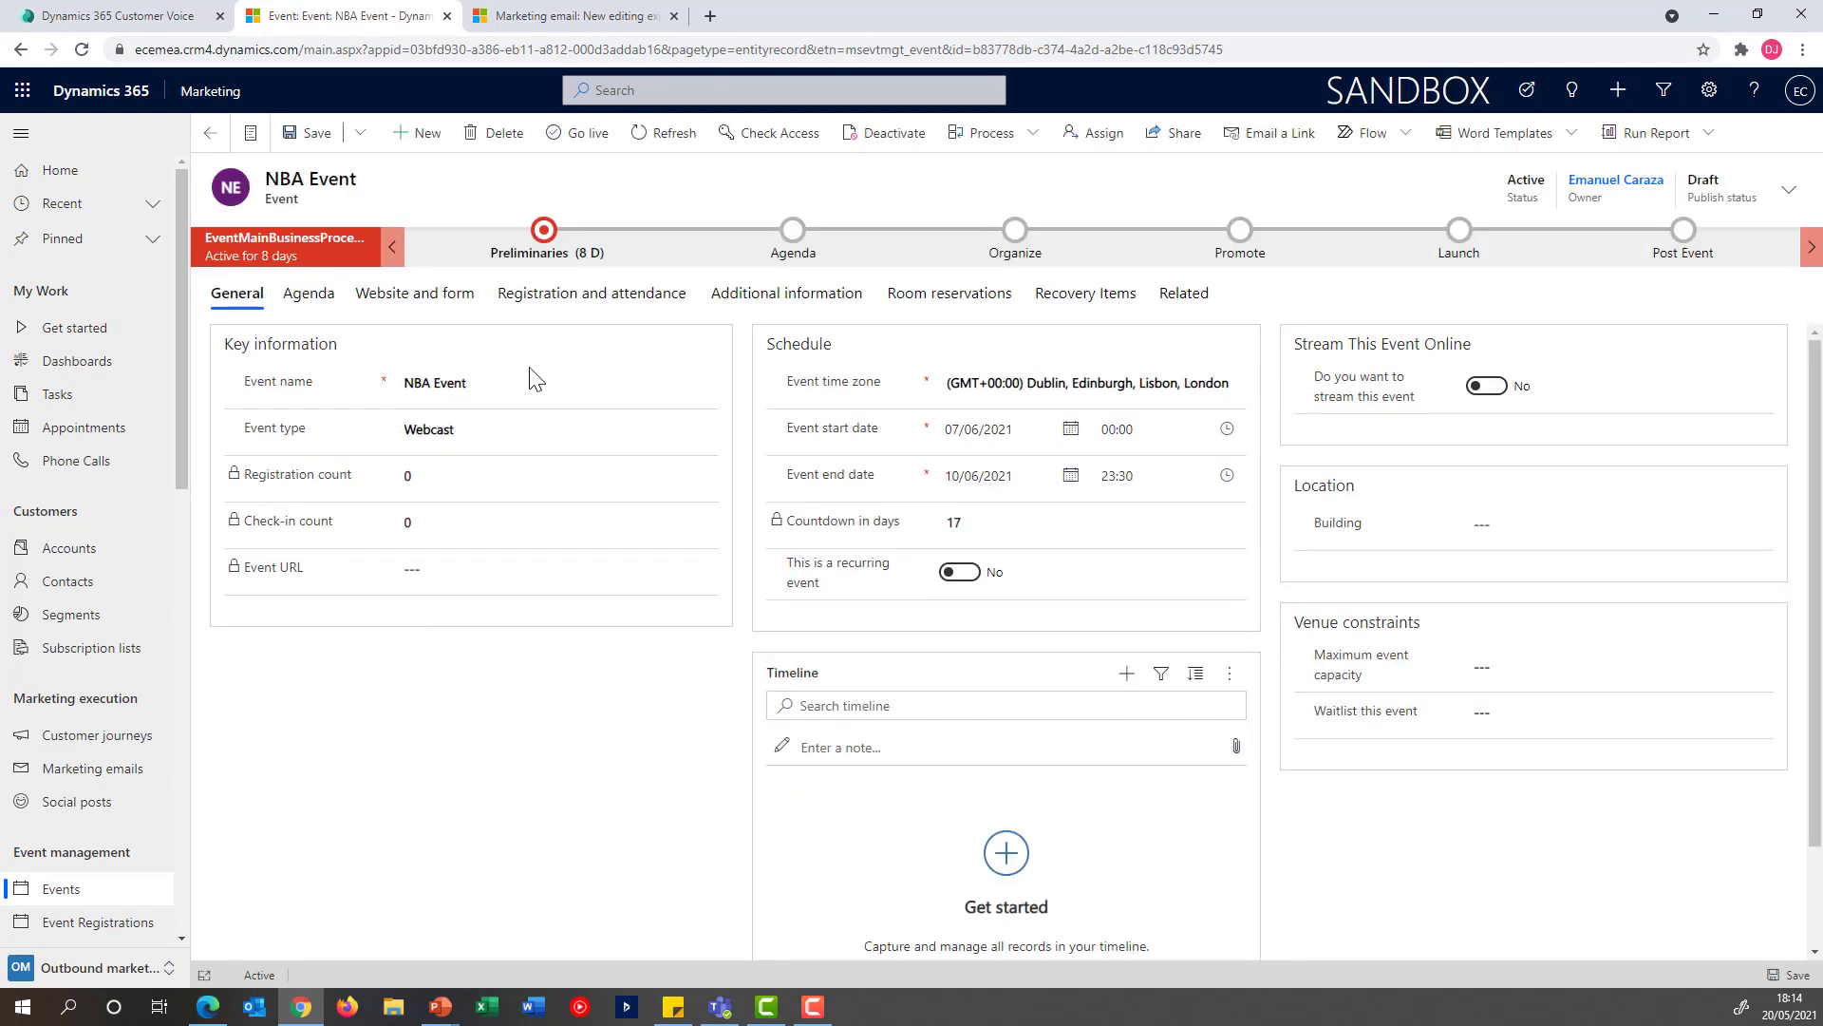
left_click(533, 433)
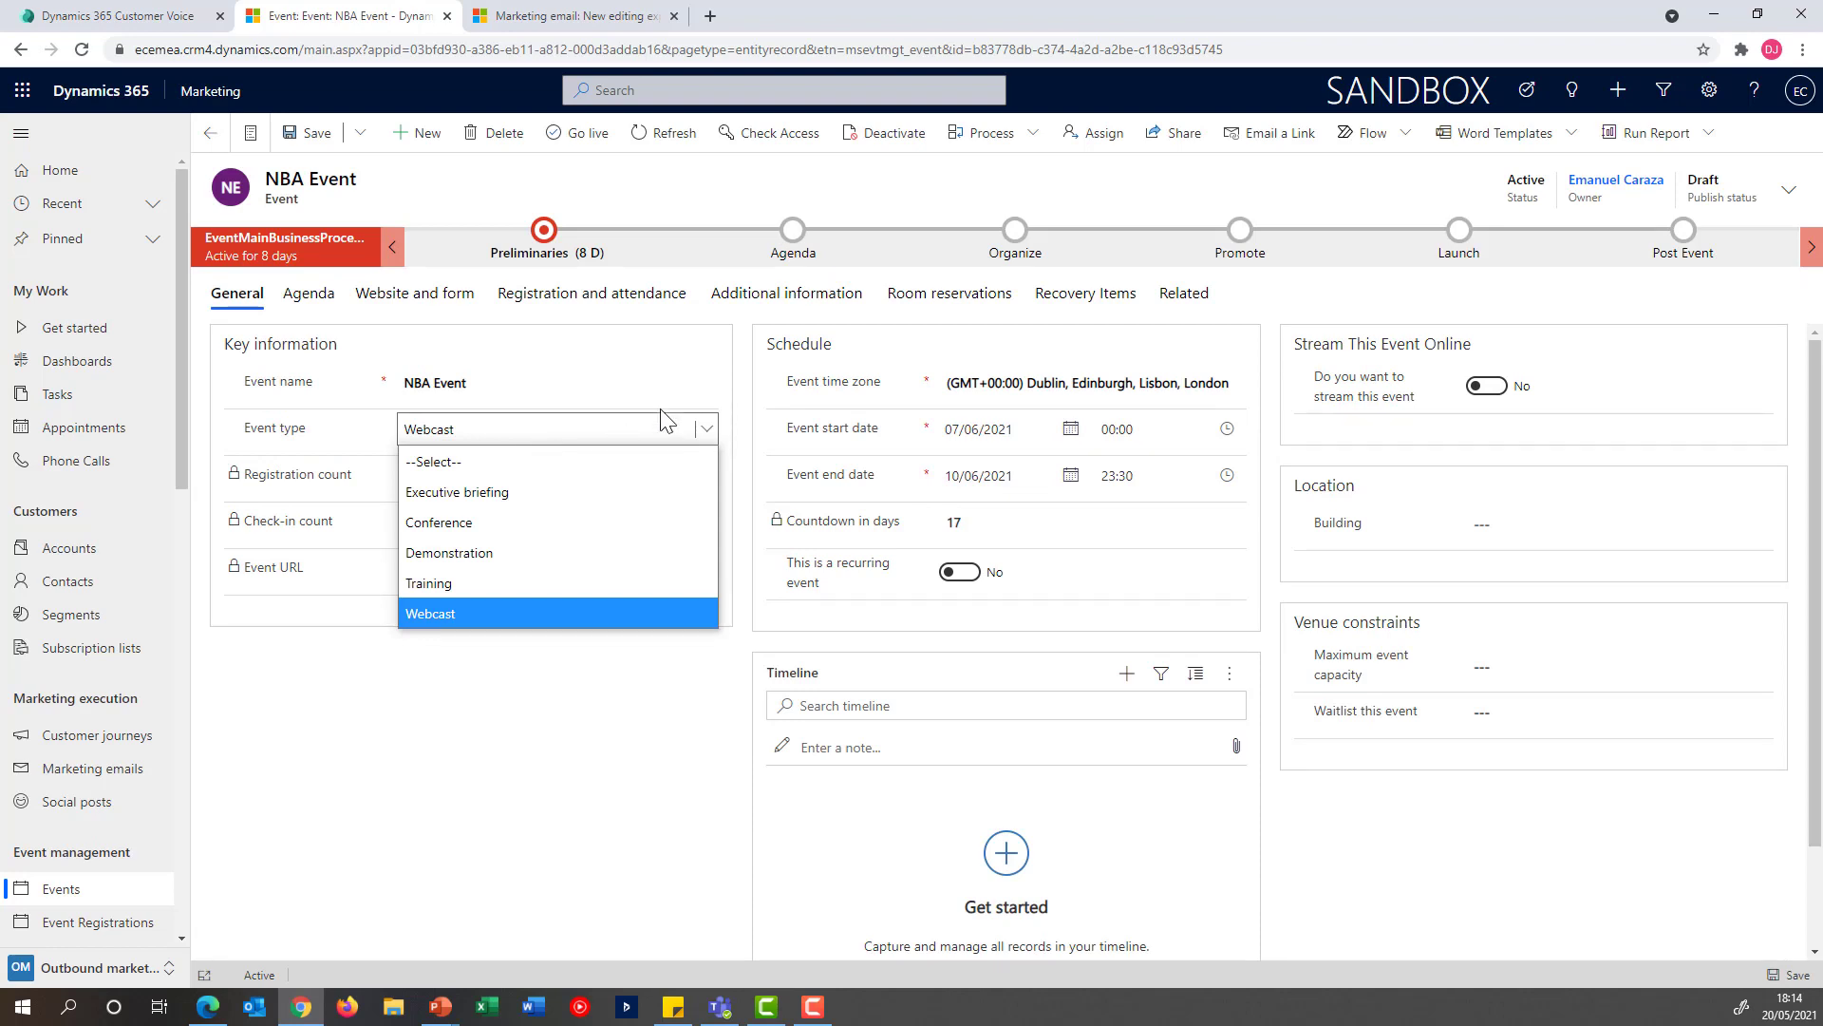
left_click(765, 386)
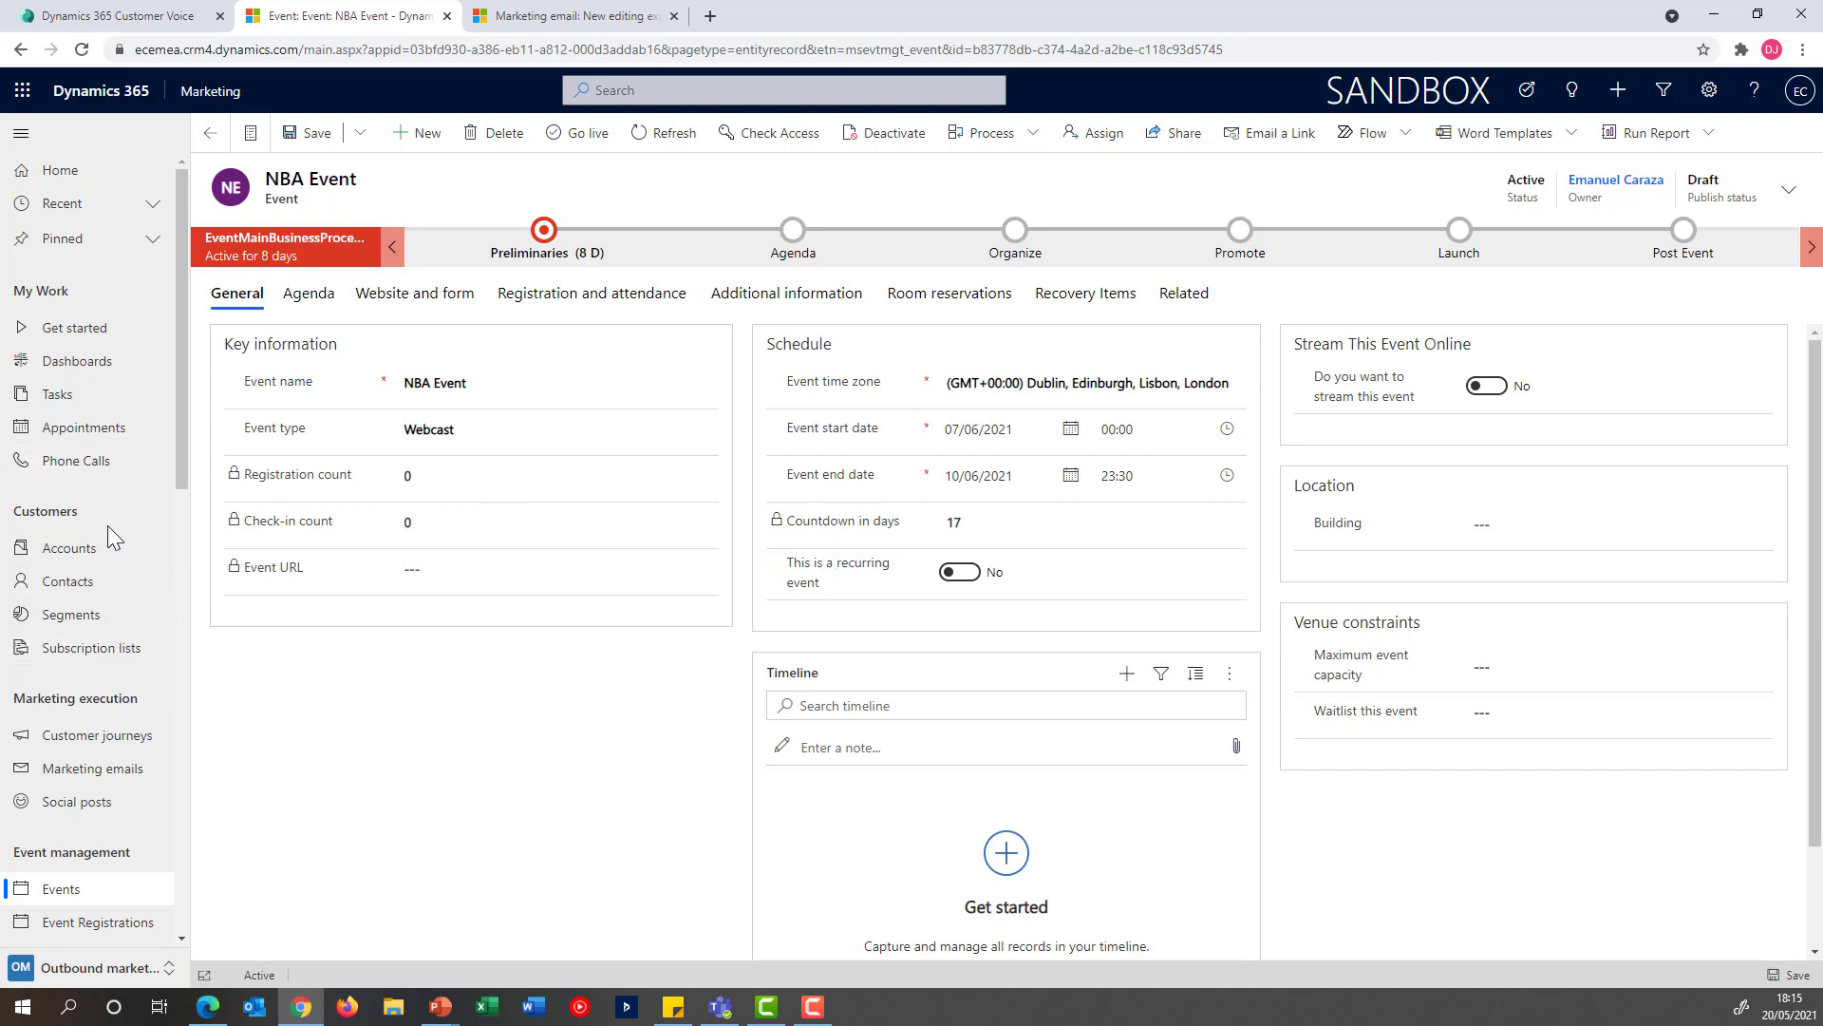
Create a new marketing email from the forio template, filtering the templates by the purpose Event or webinar invitation
left_click(131, 776)
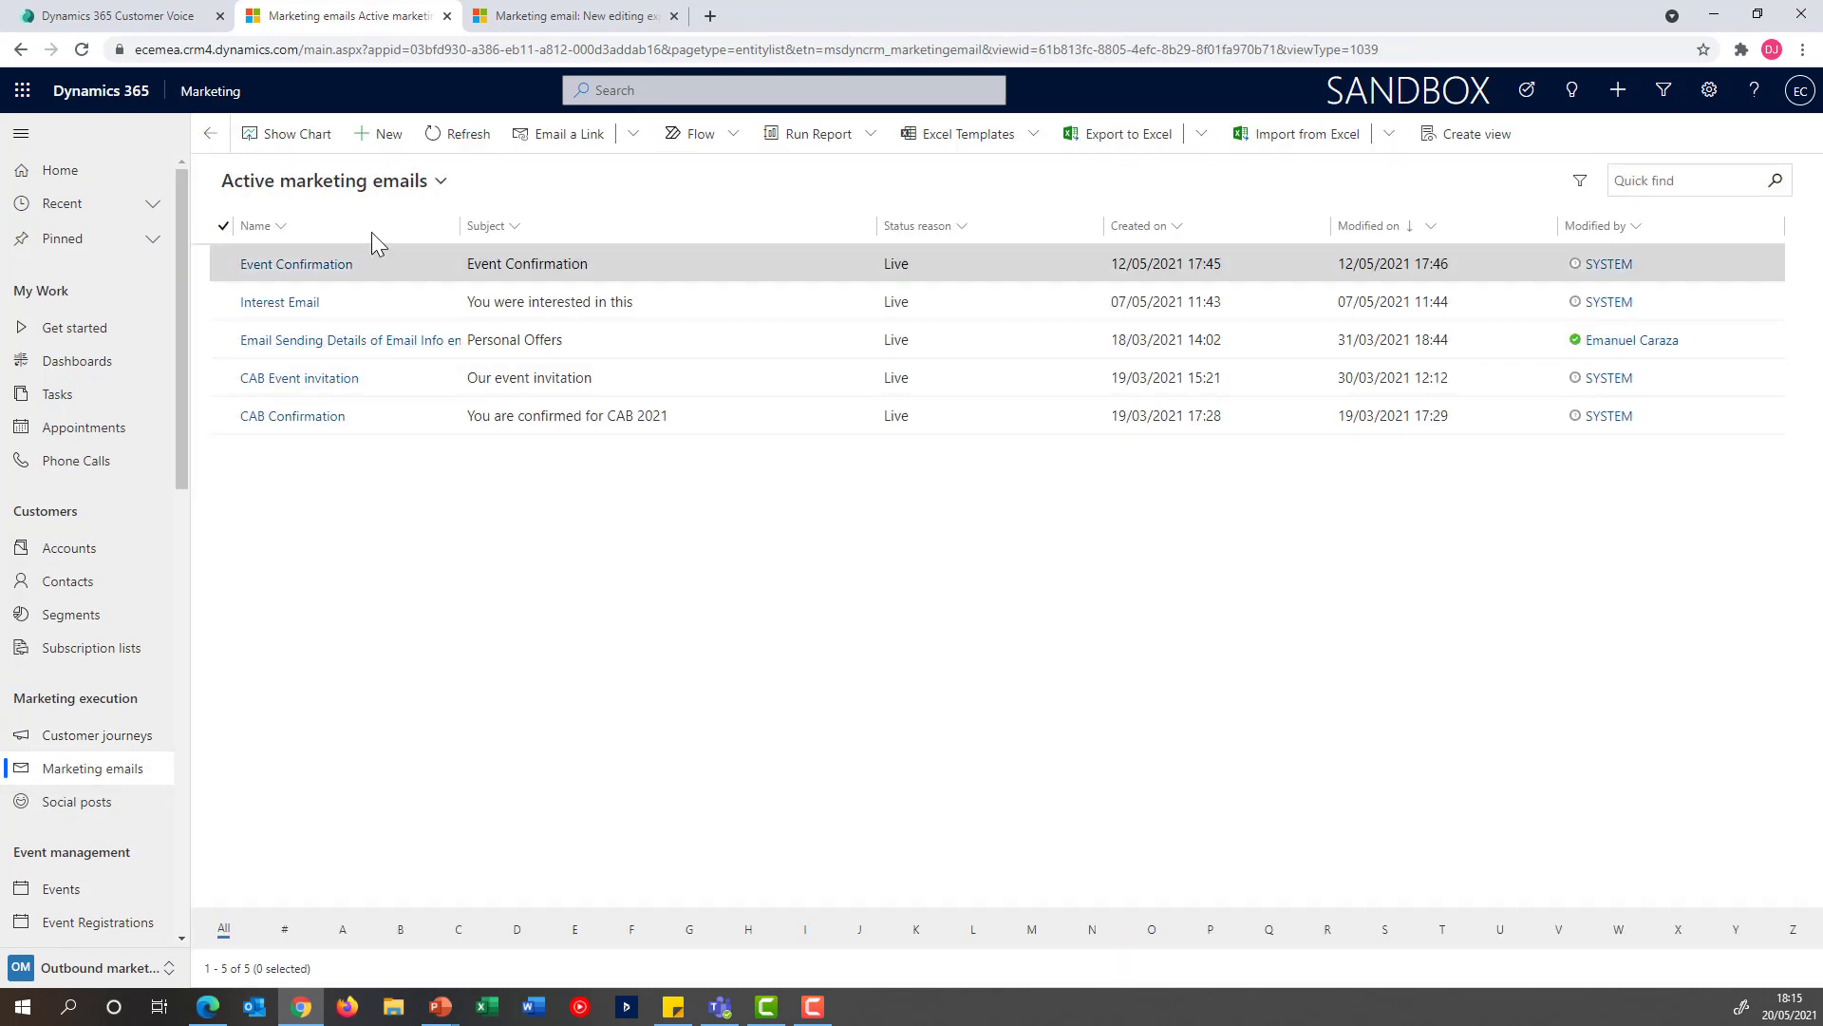
left_click(385, 143)
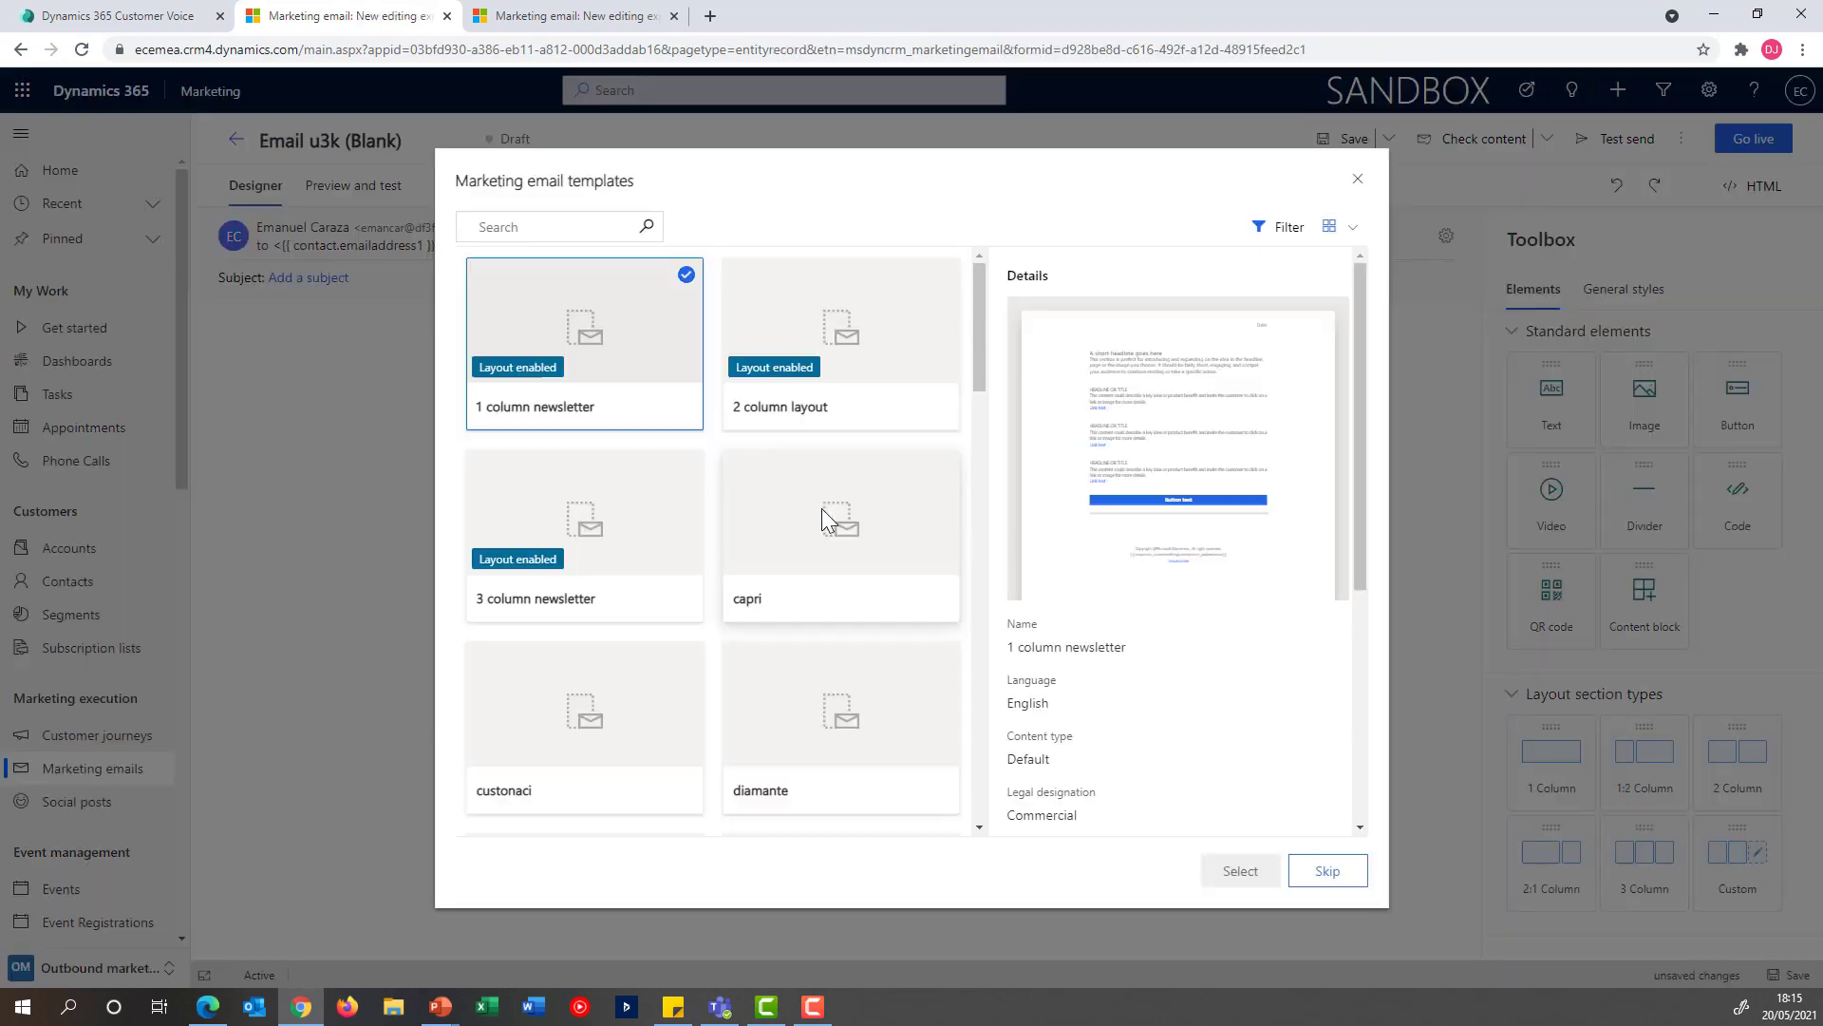
left_click(1272, 244)
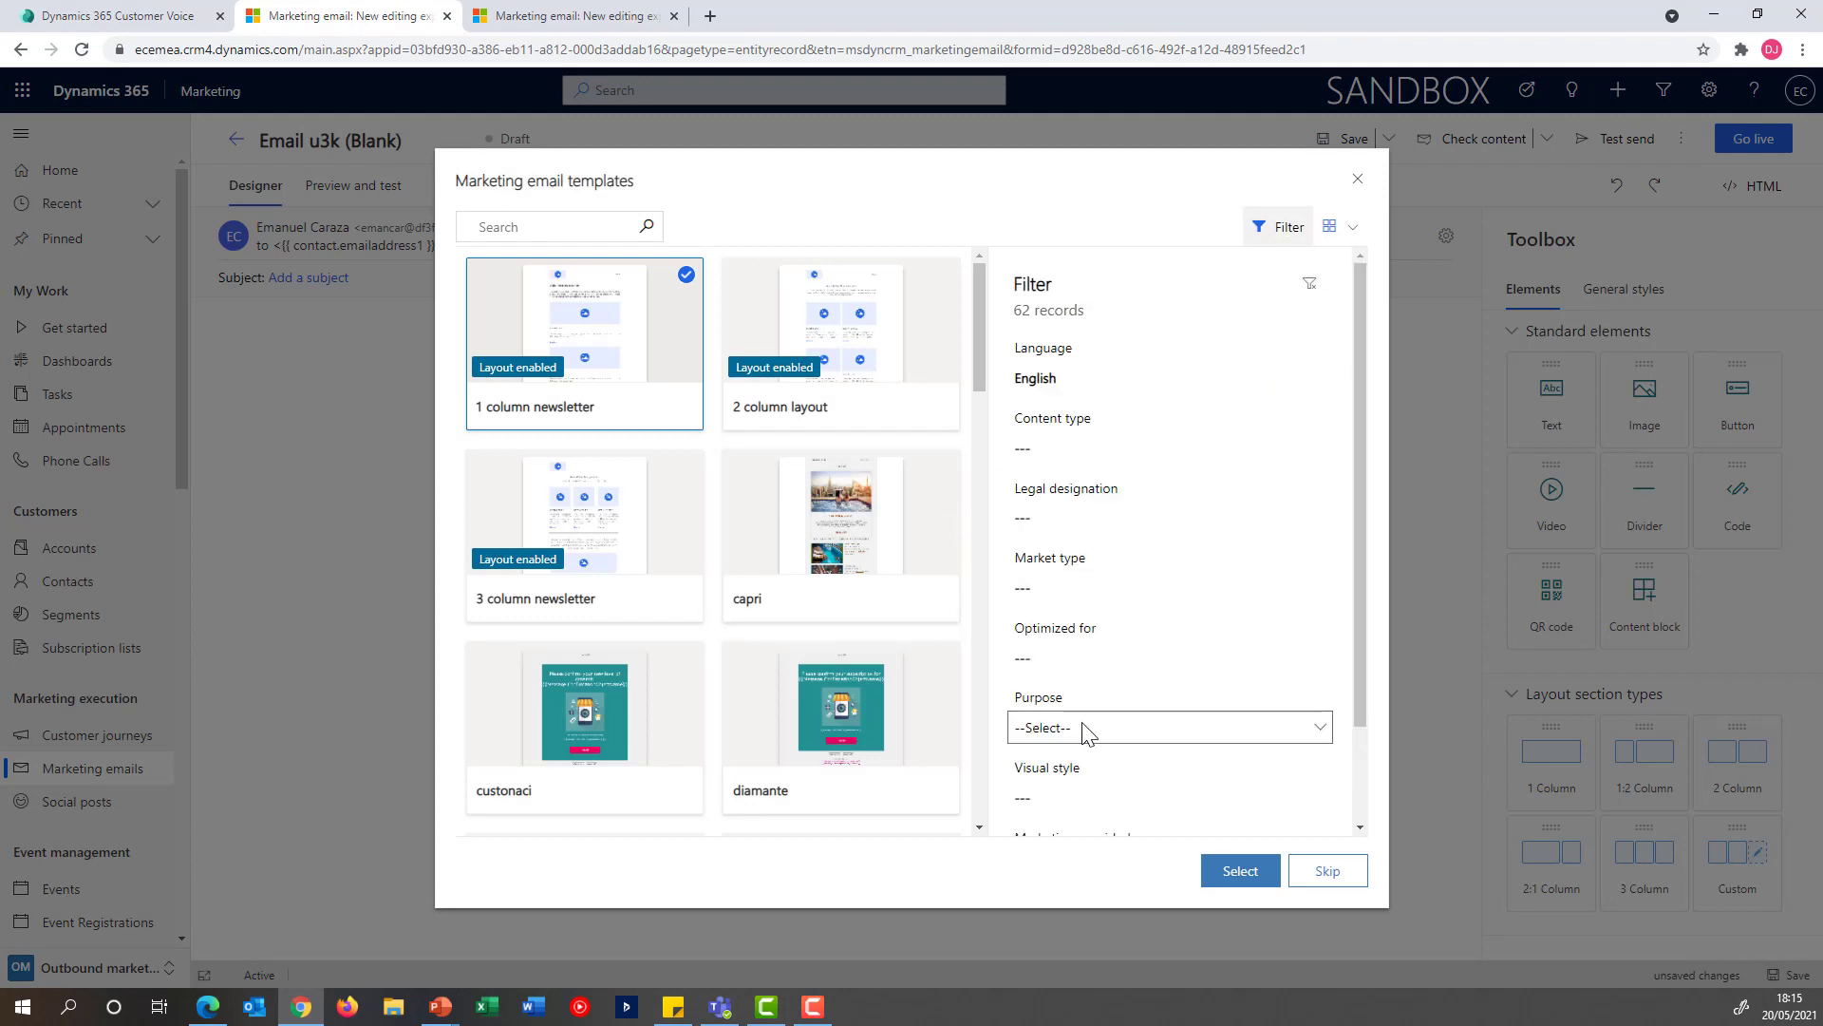
left_click(1139, 728)
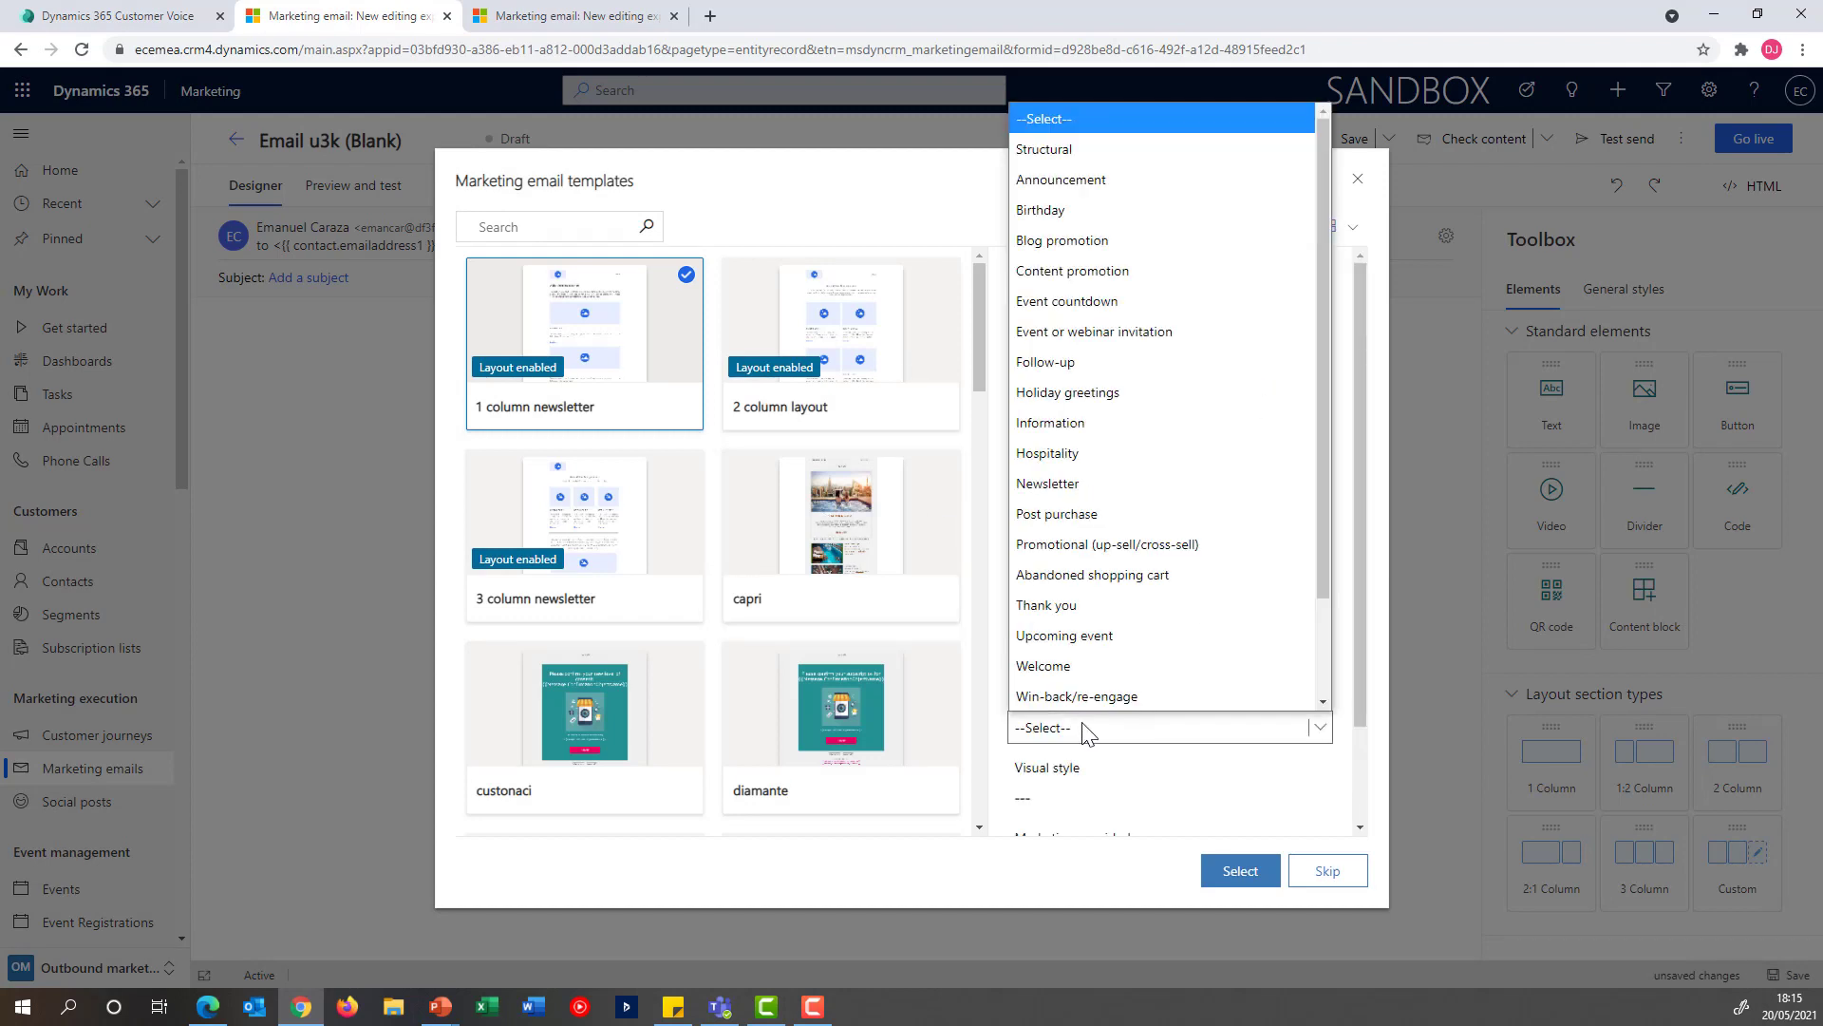
left_click(1194, 331)
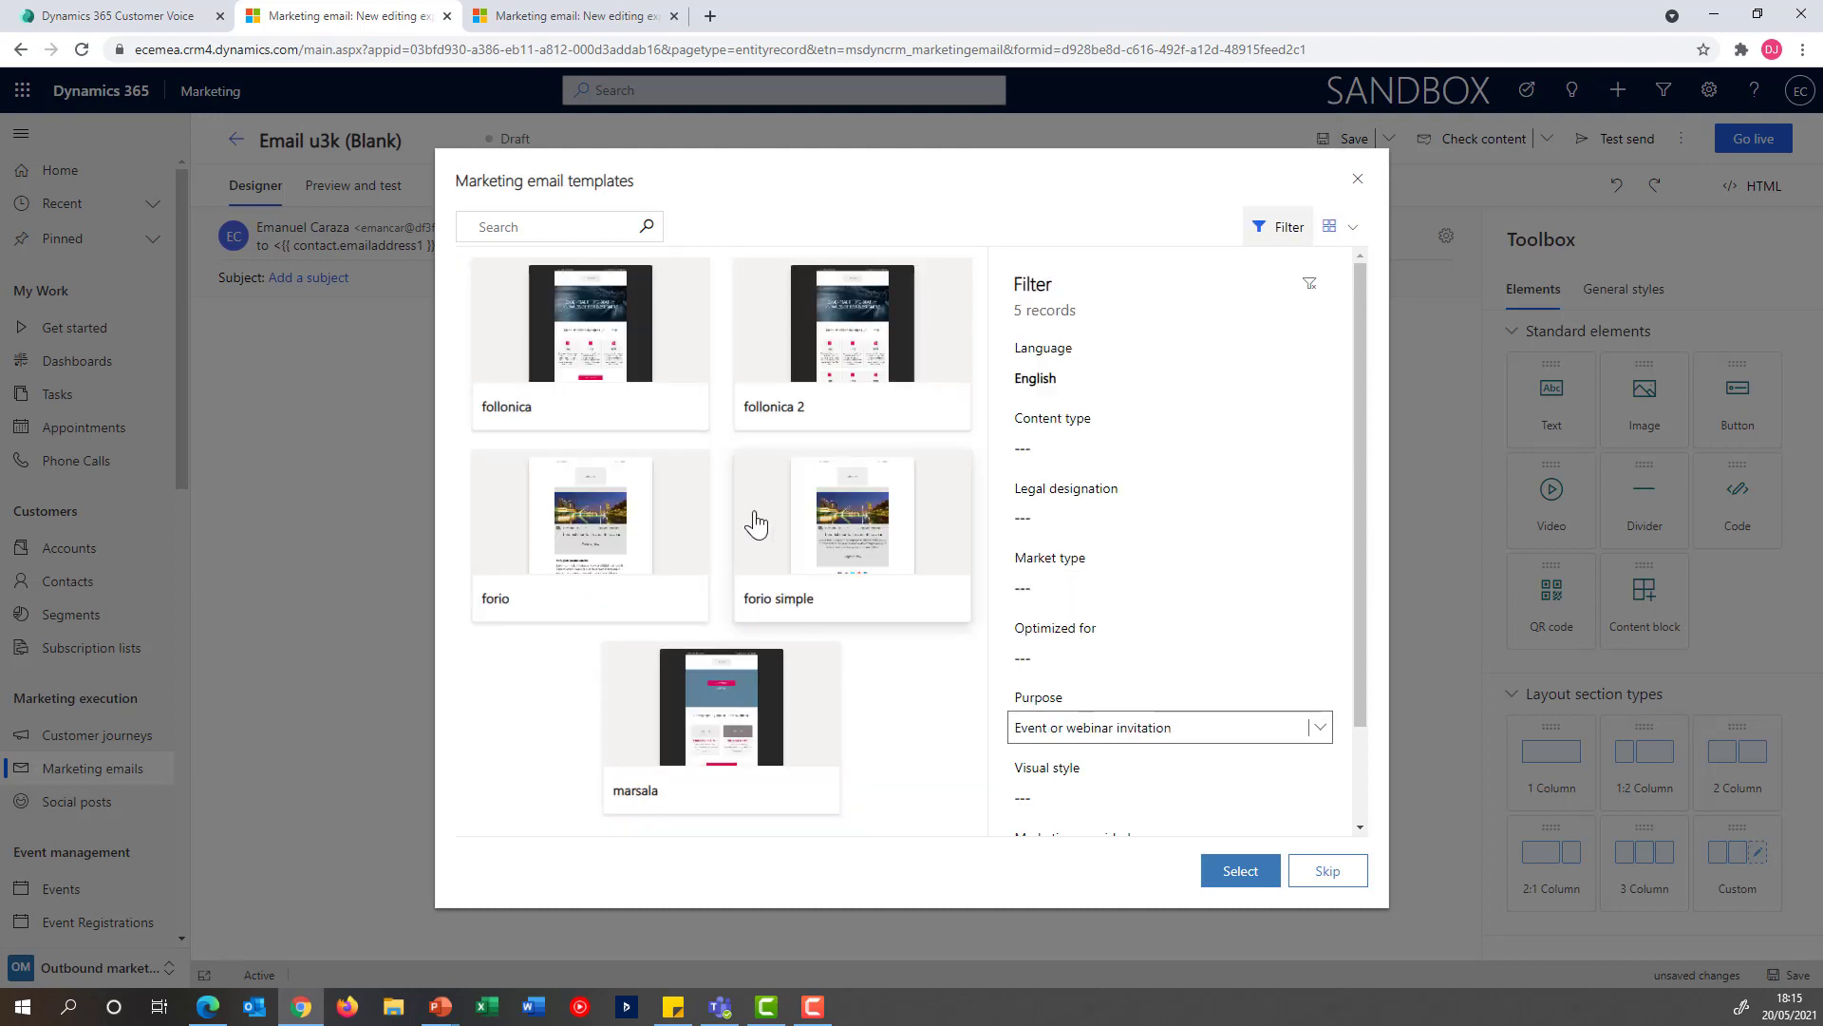
left_click(651, 514)
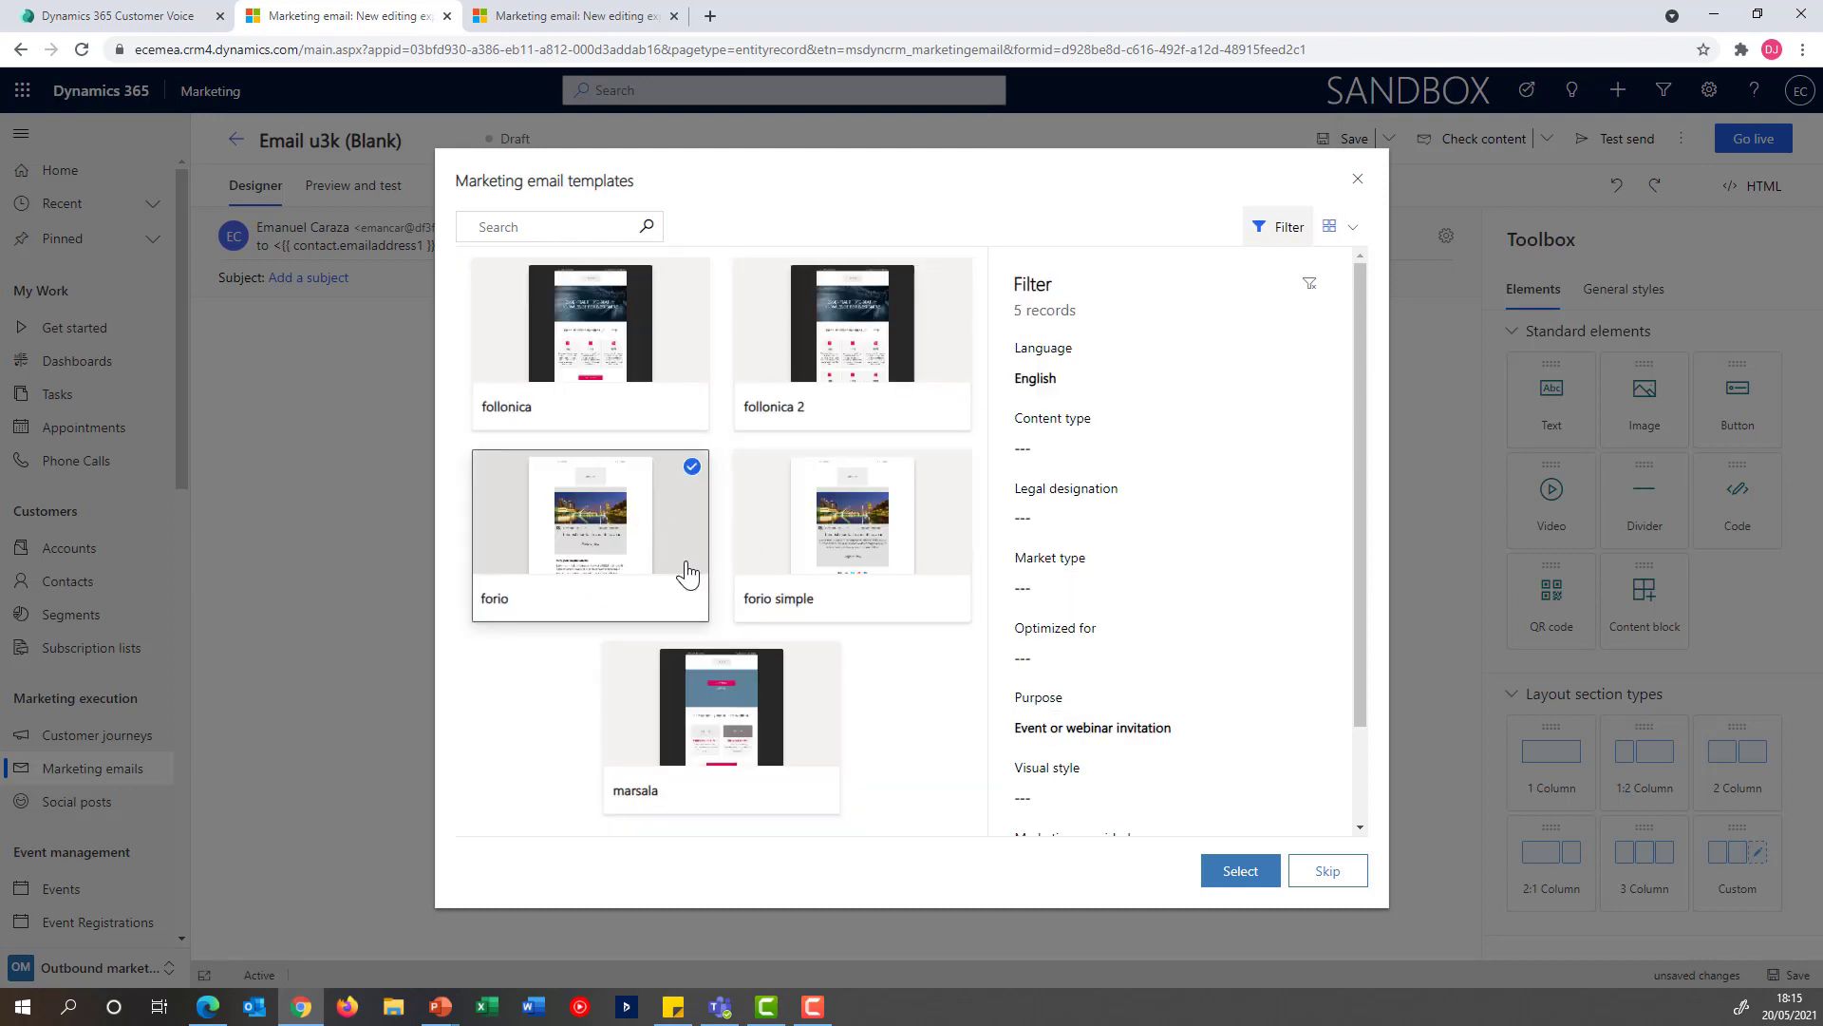
left_click(1239, 881)
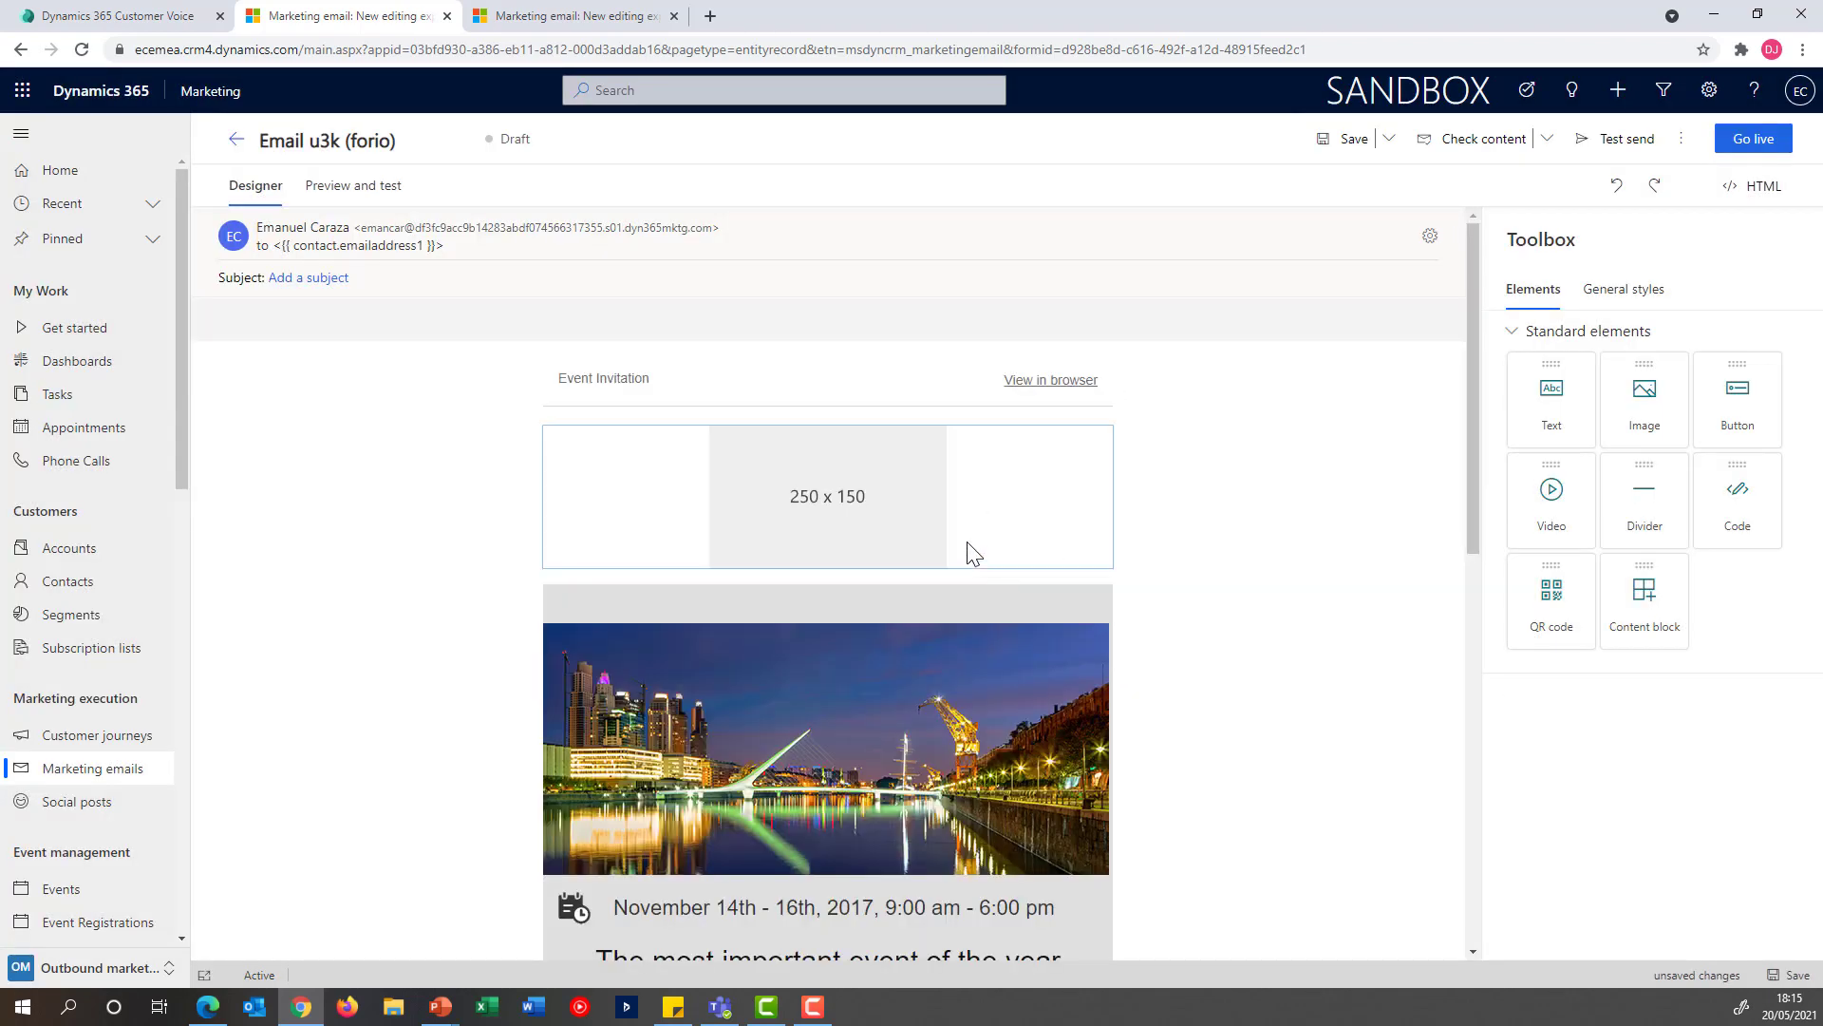
Link the email's Register Now button to the Customer Voice survey NBA Event Registration
scroll(968, 557, "down", 5)
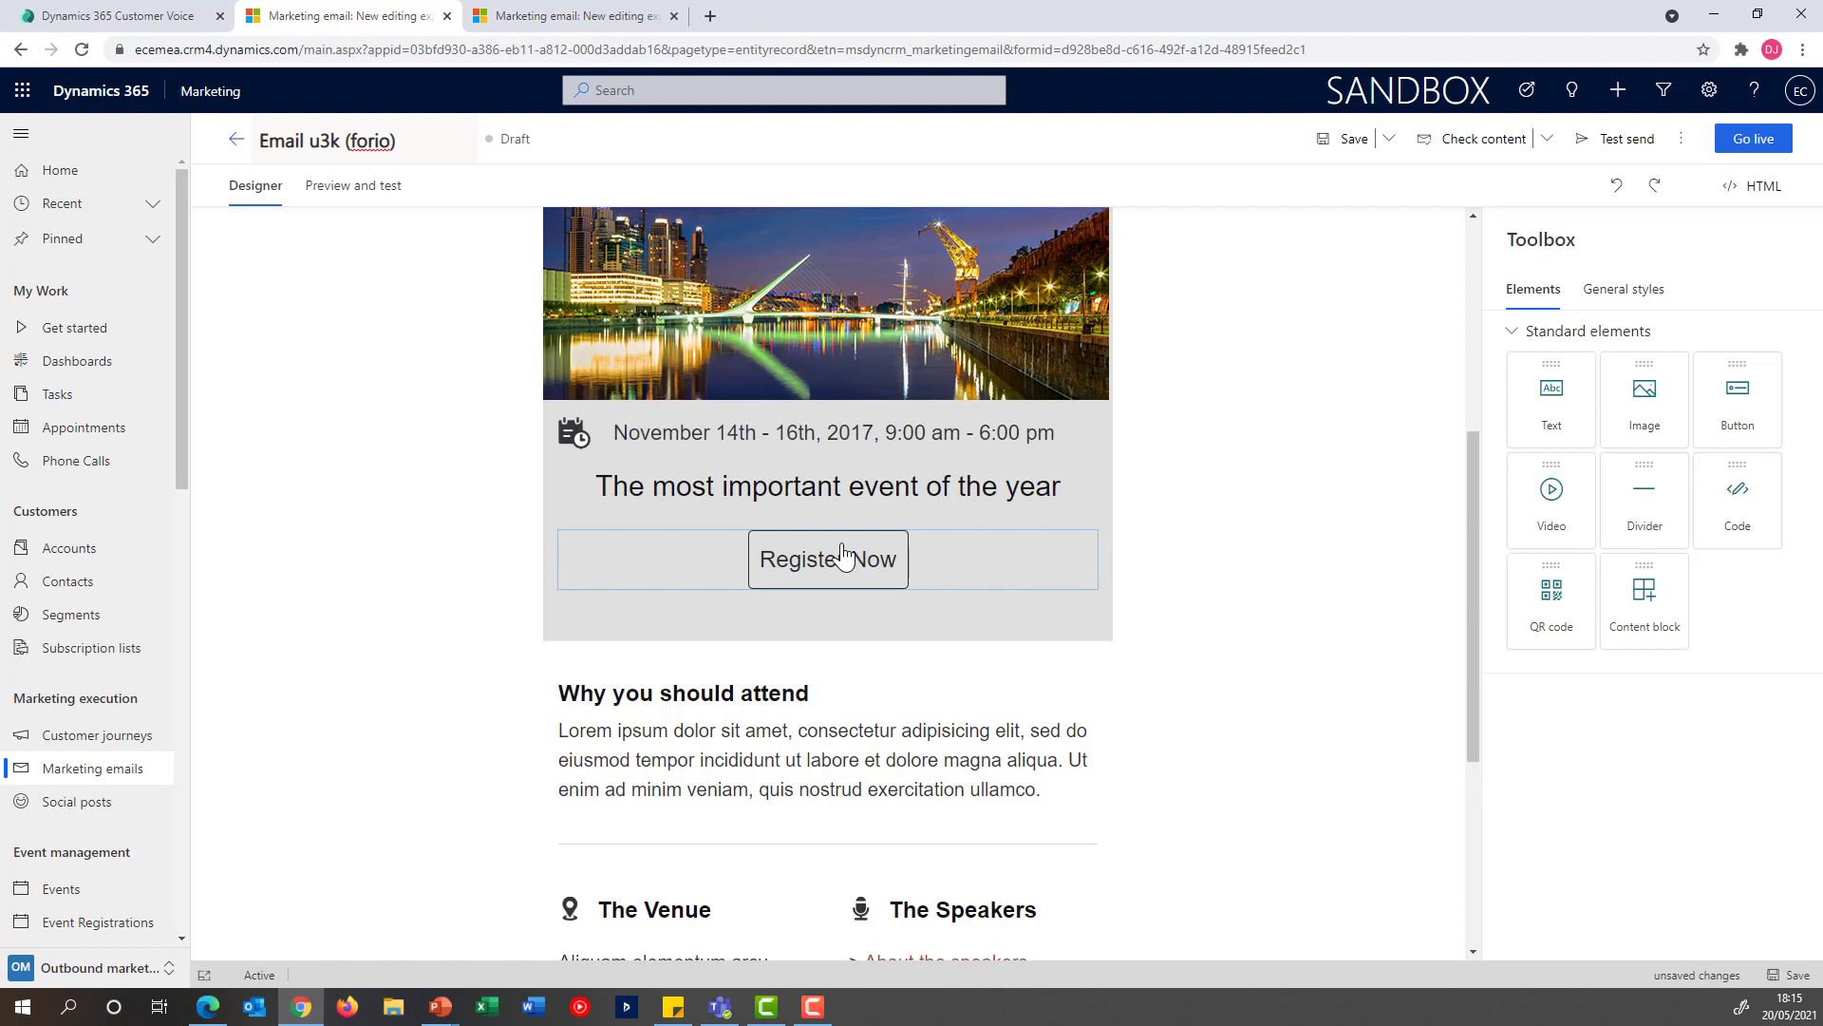
left_click(842, 555)
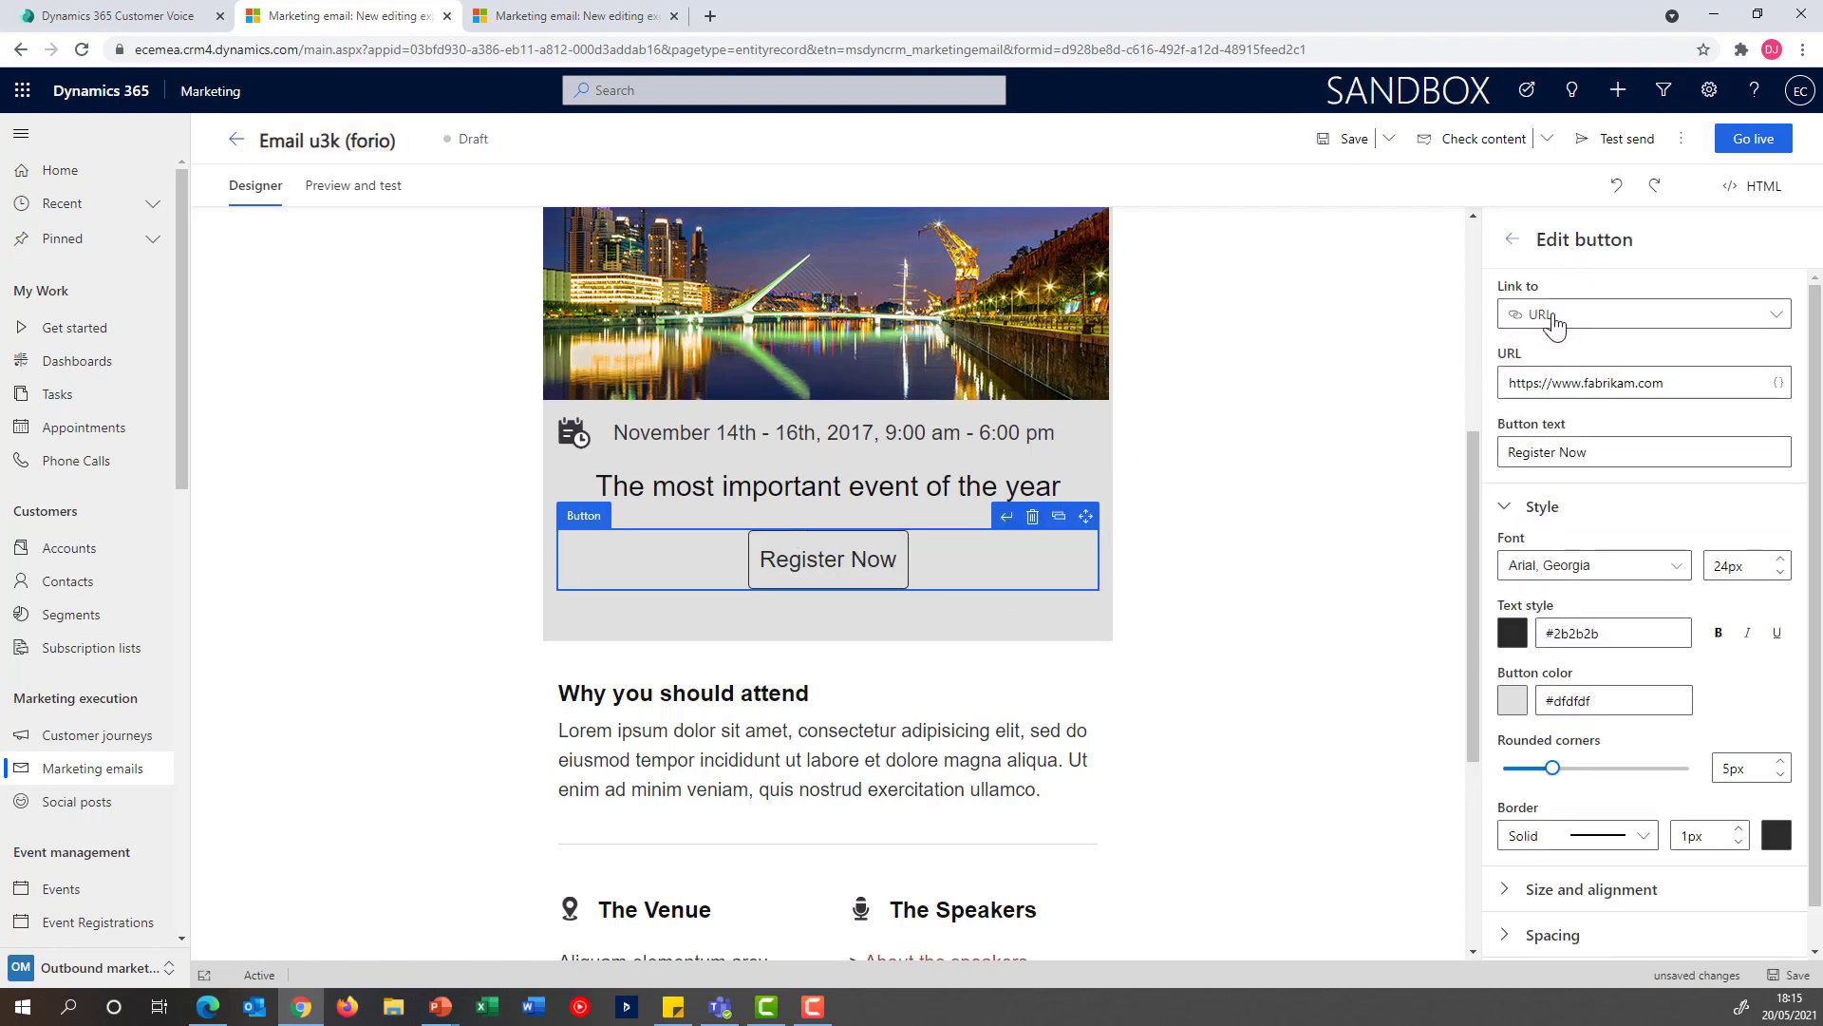
left_click(1583, 323)
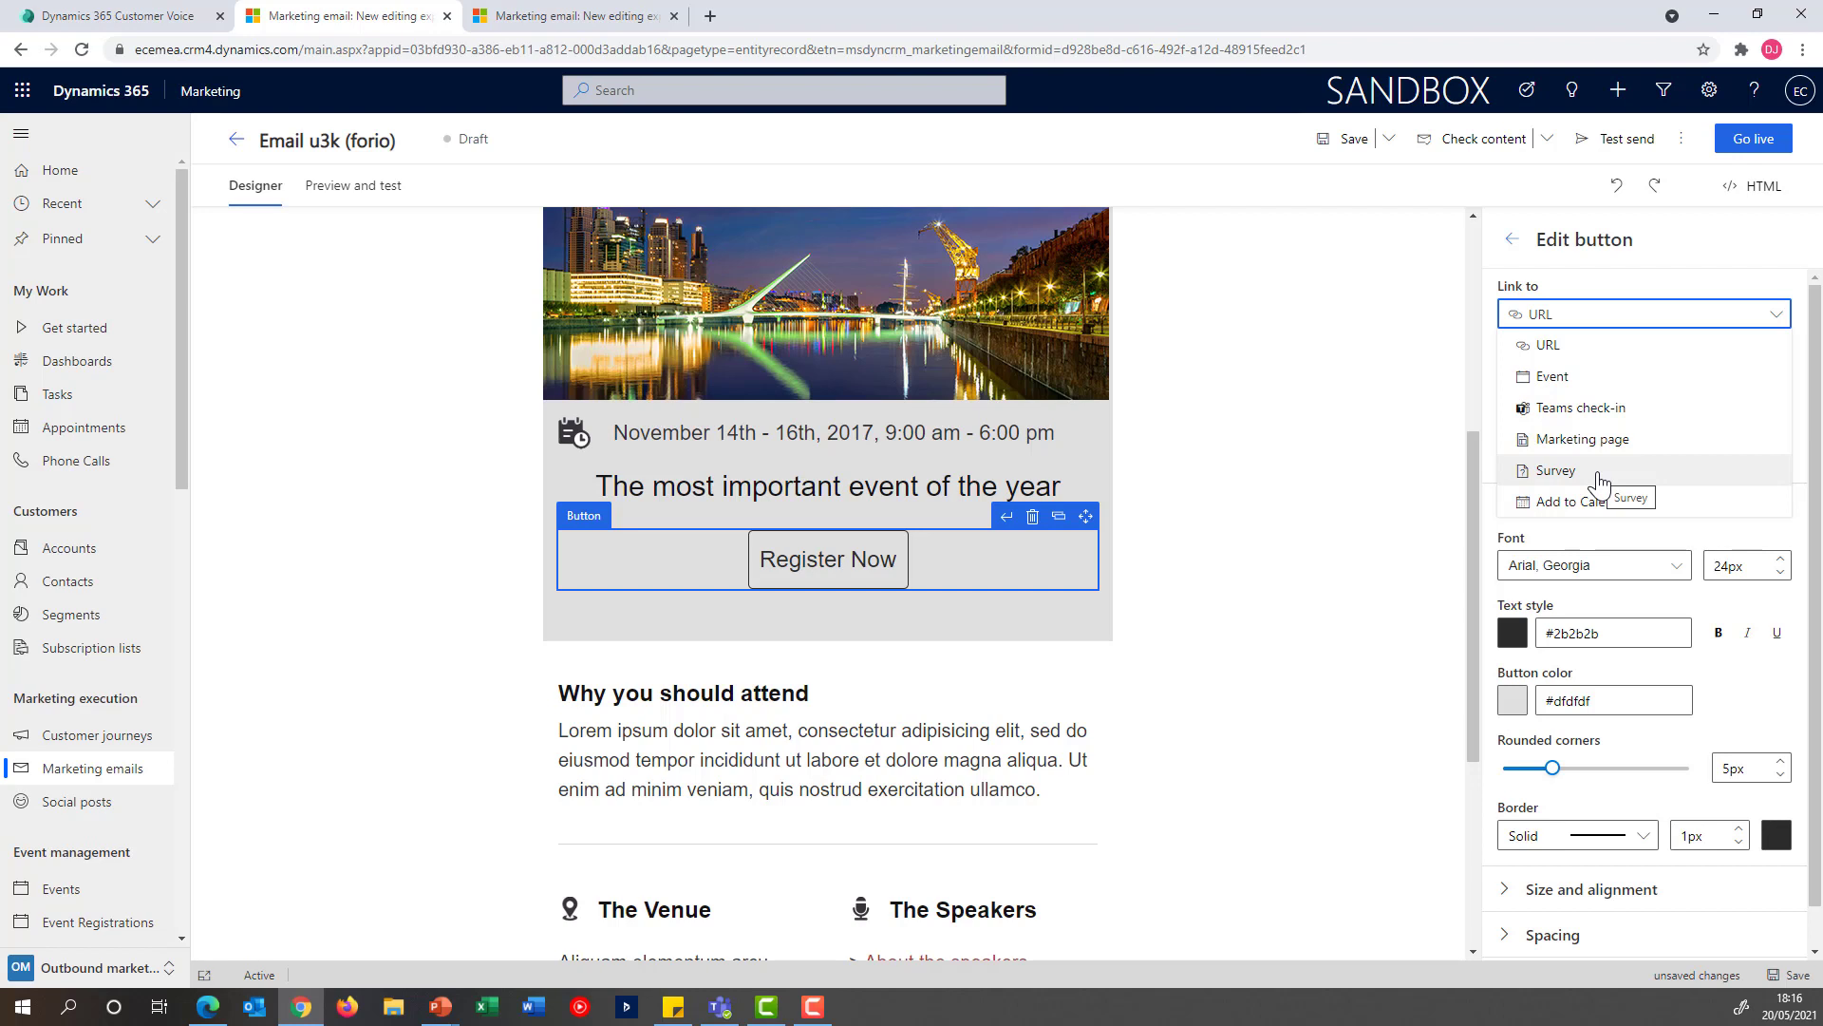
left_click(1600, 473)
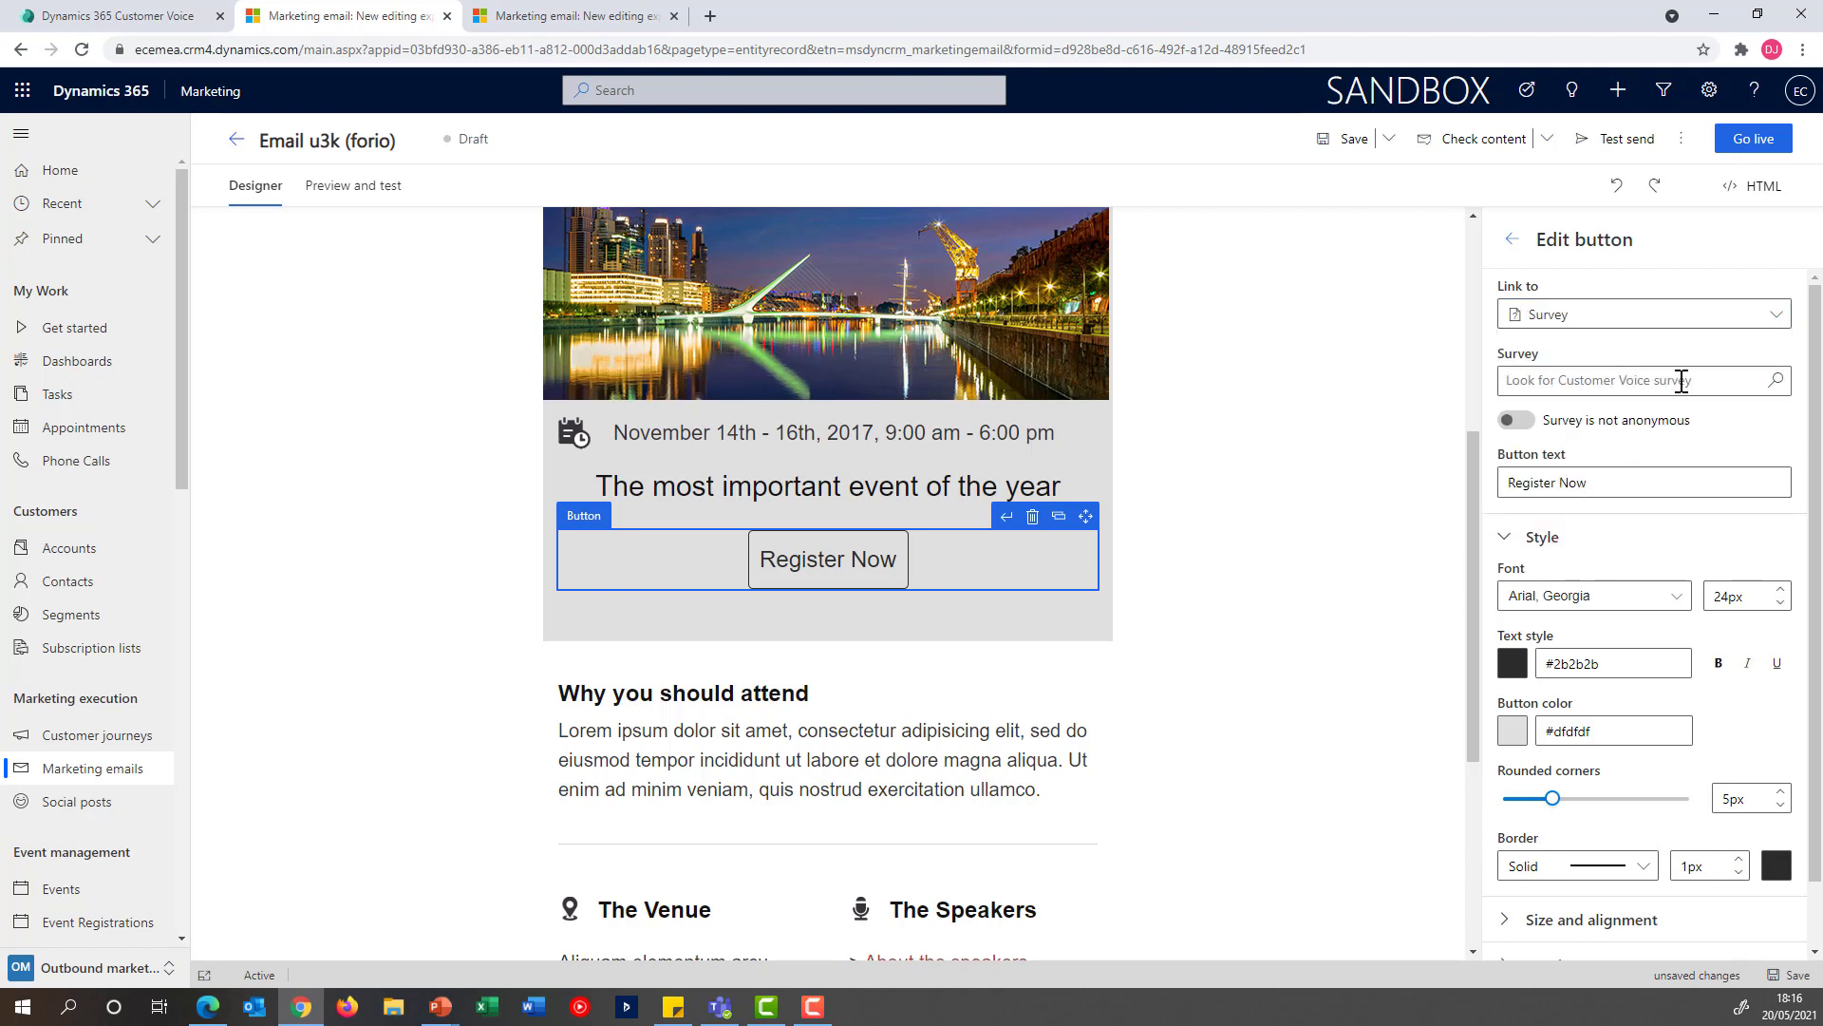
left_click(1776, 384)
left_click(1779, 384)
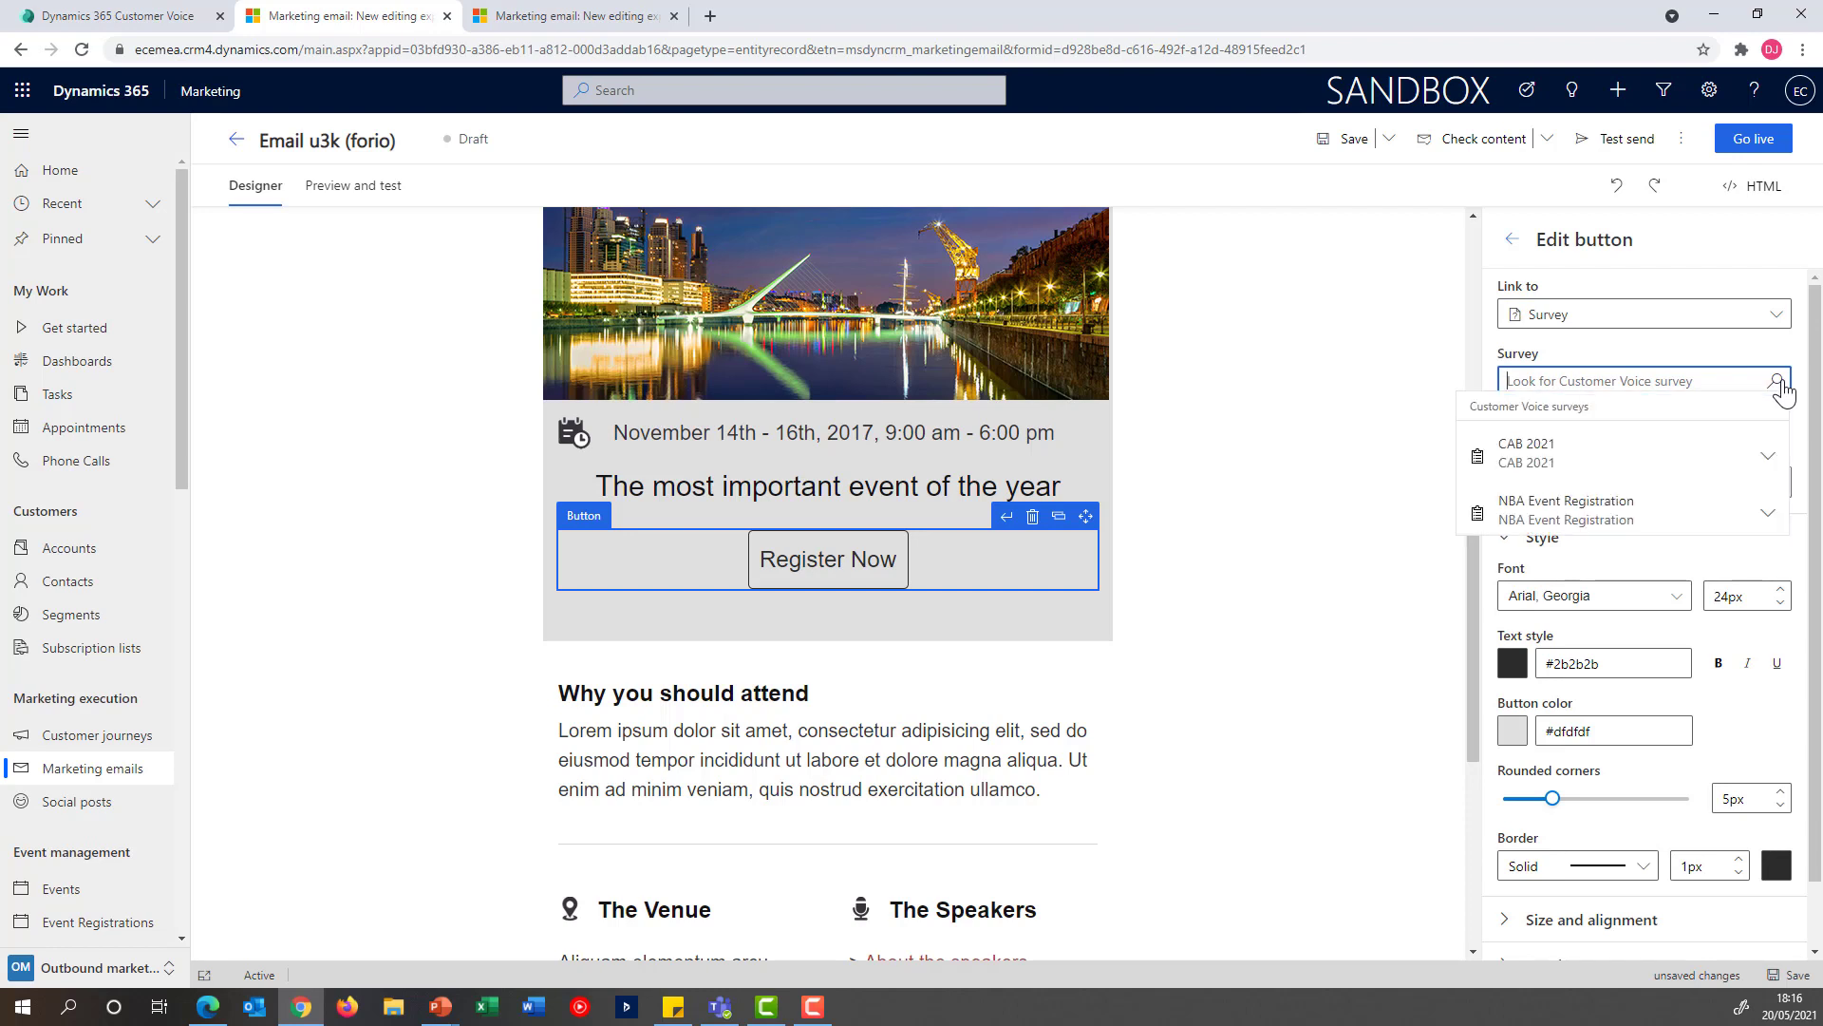
left_click(1659, 534)
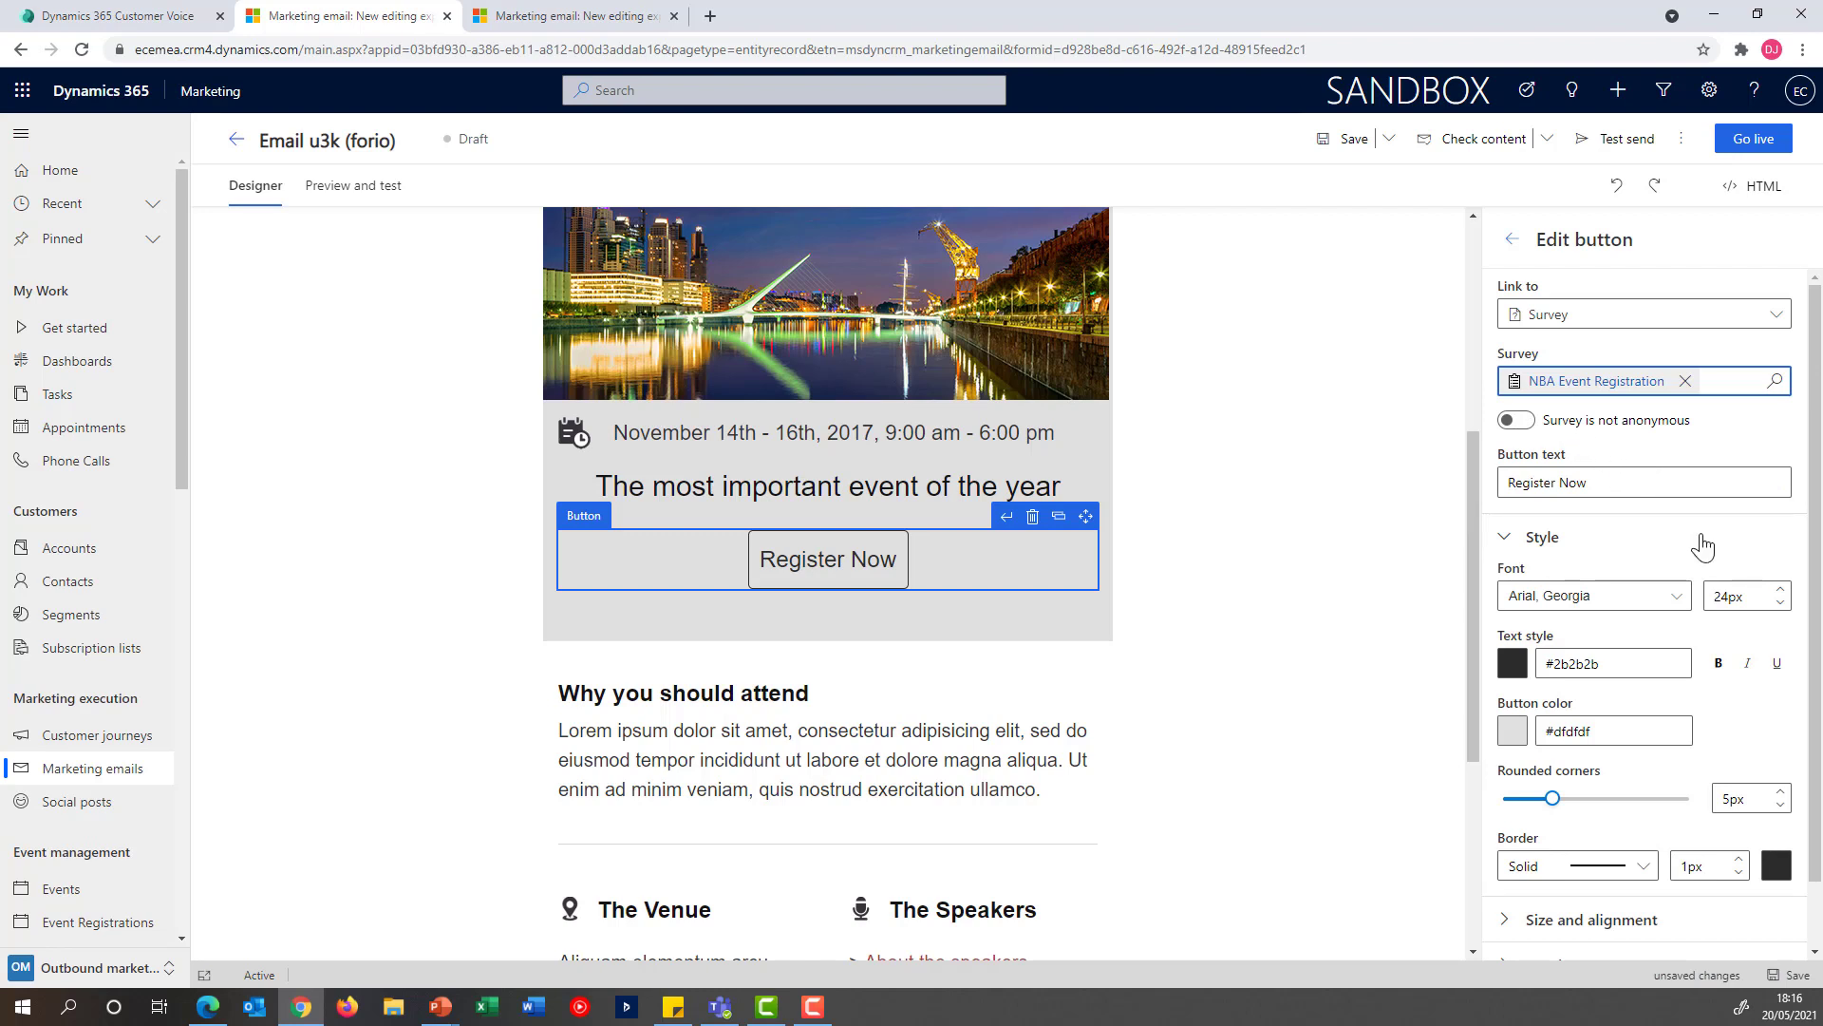
Change the registration button's text to "Click Here To Register"
left_click_drag(1611, 479, 1468, 487)
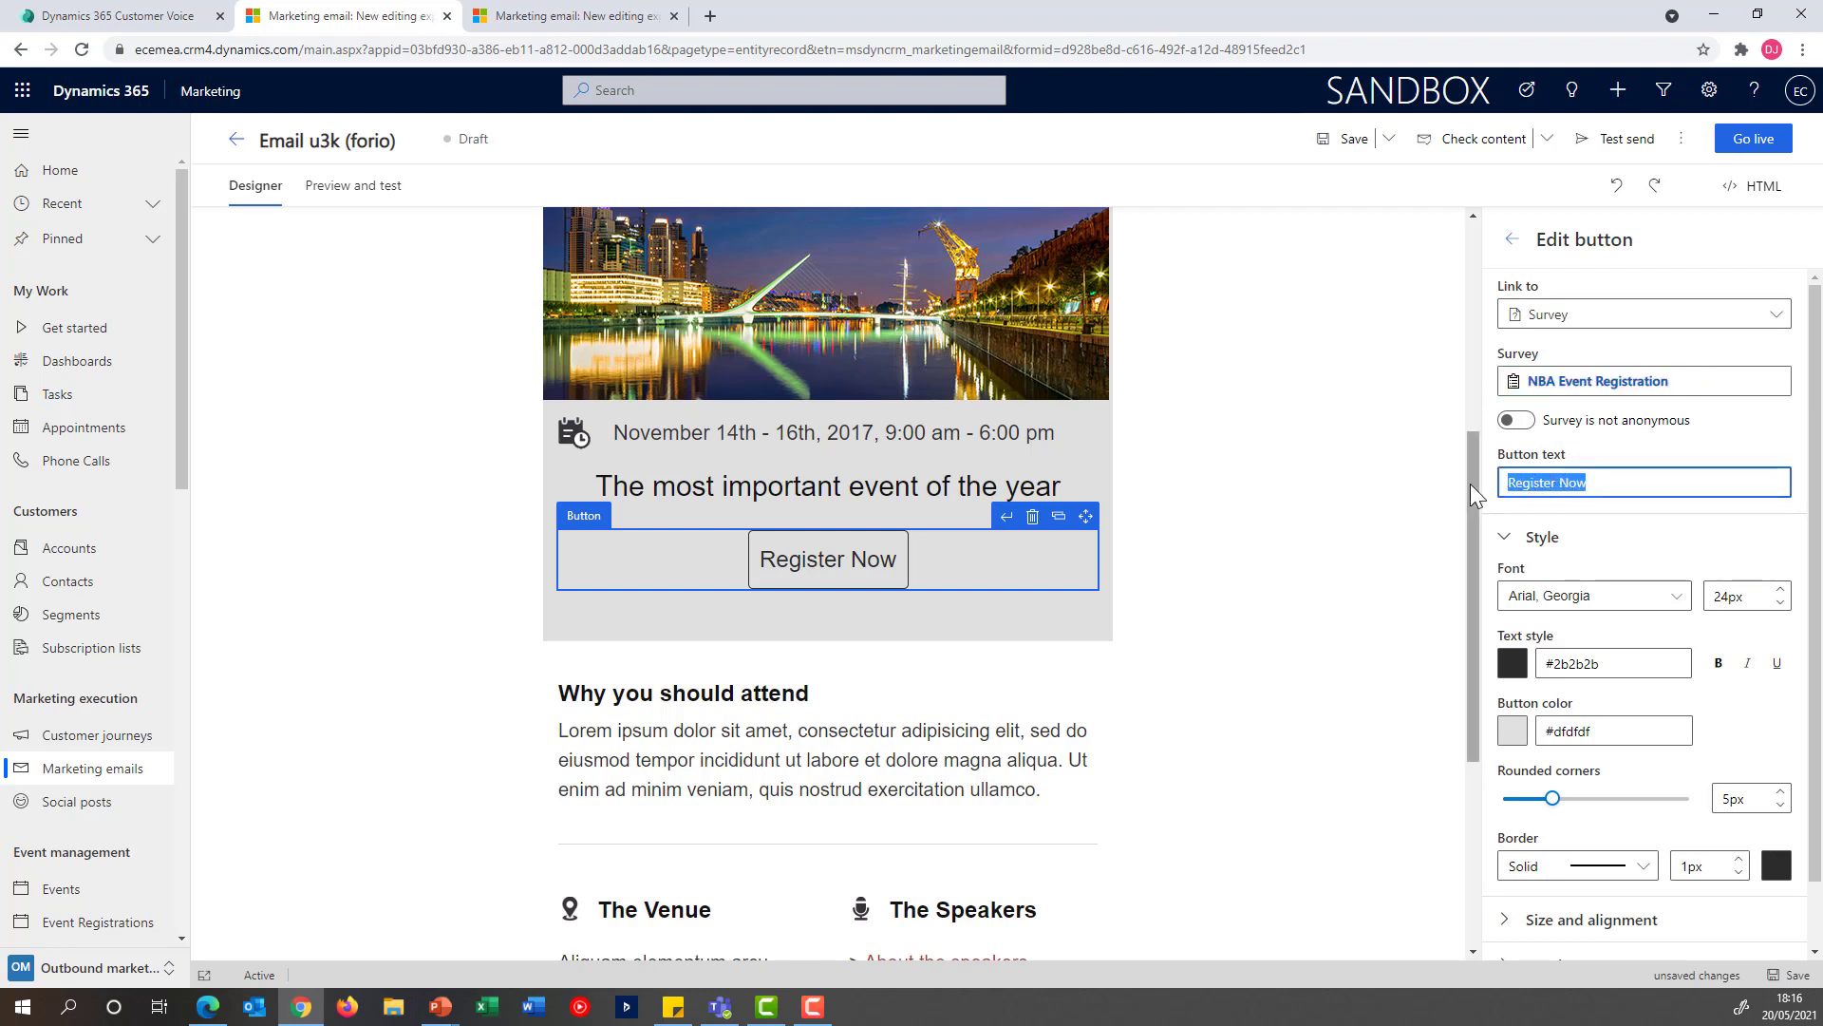
type("Click Here ")
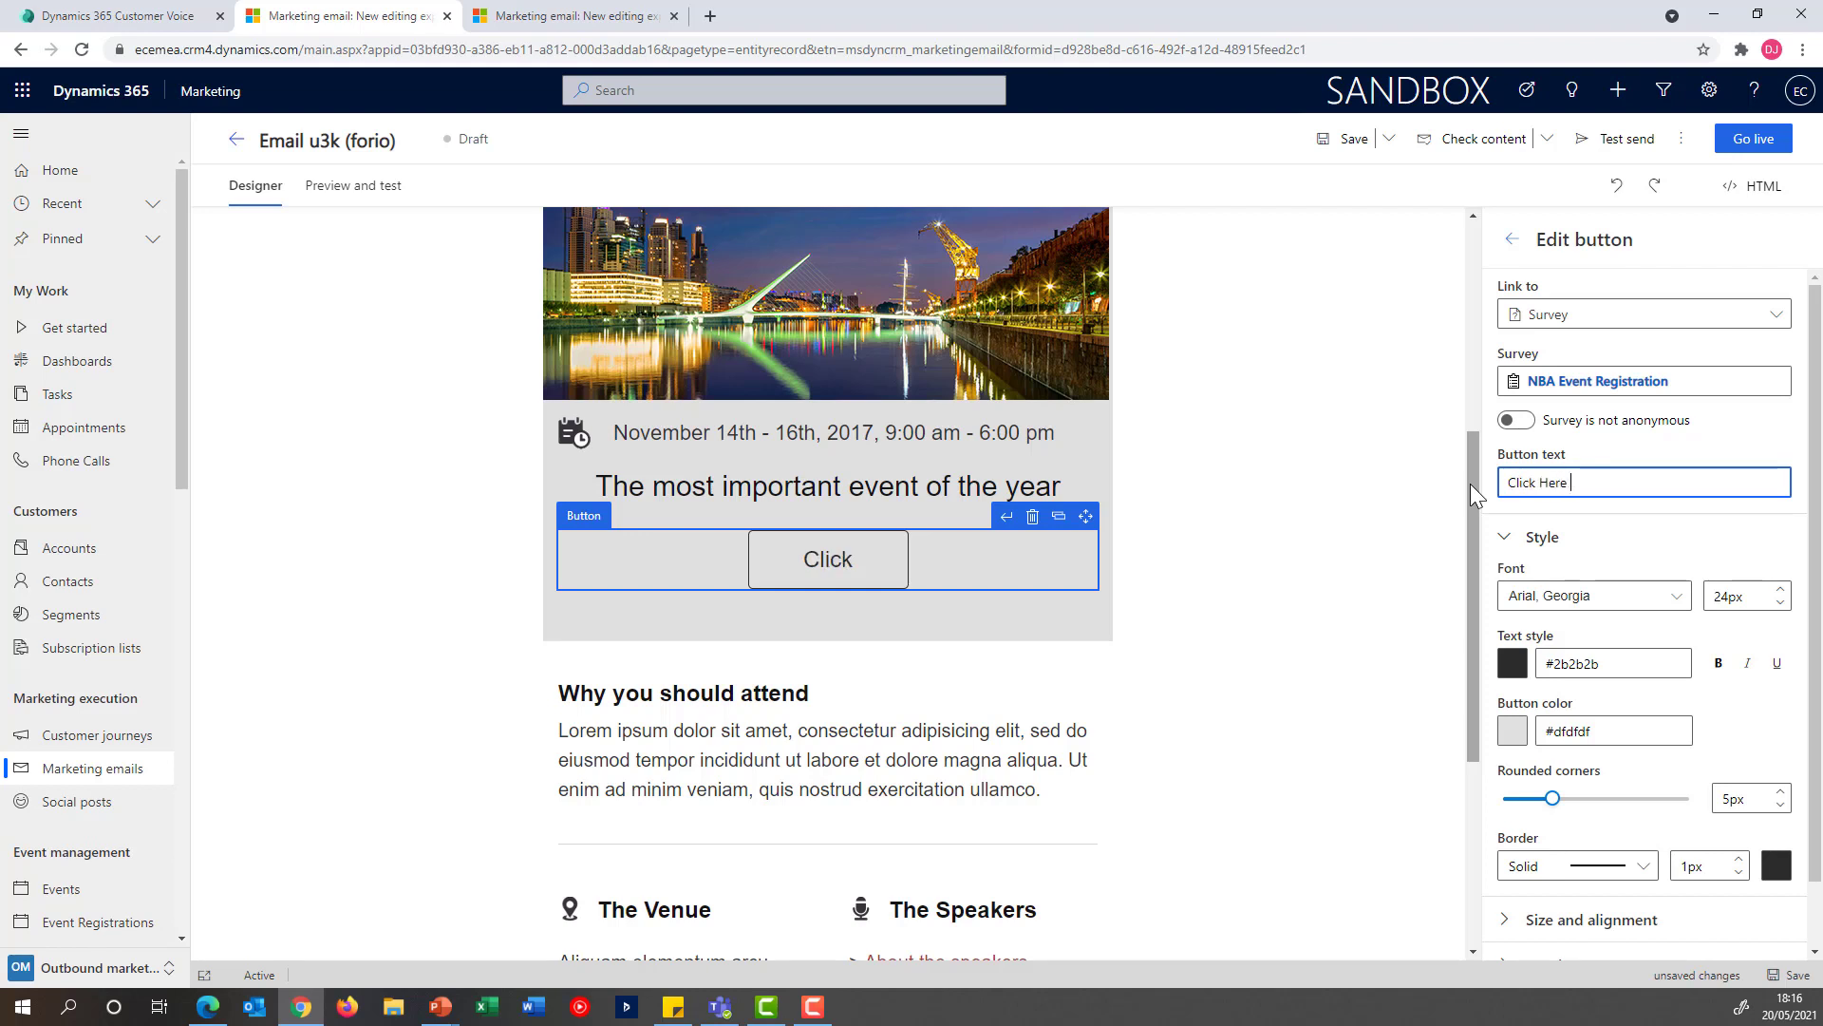
type("To Res")
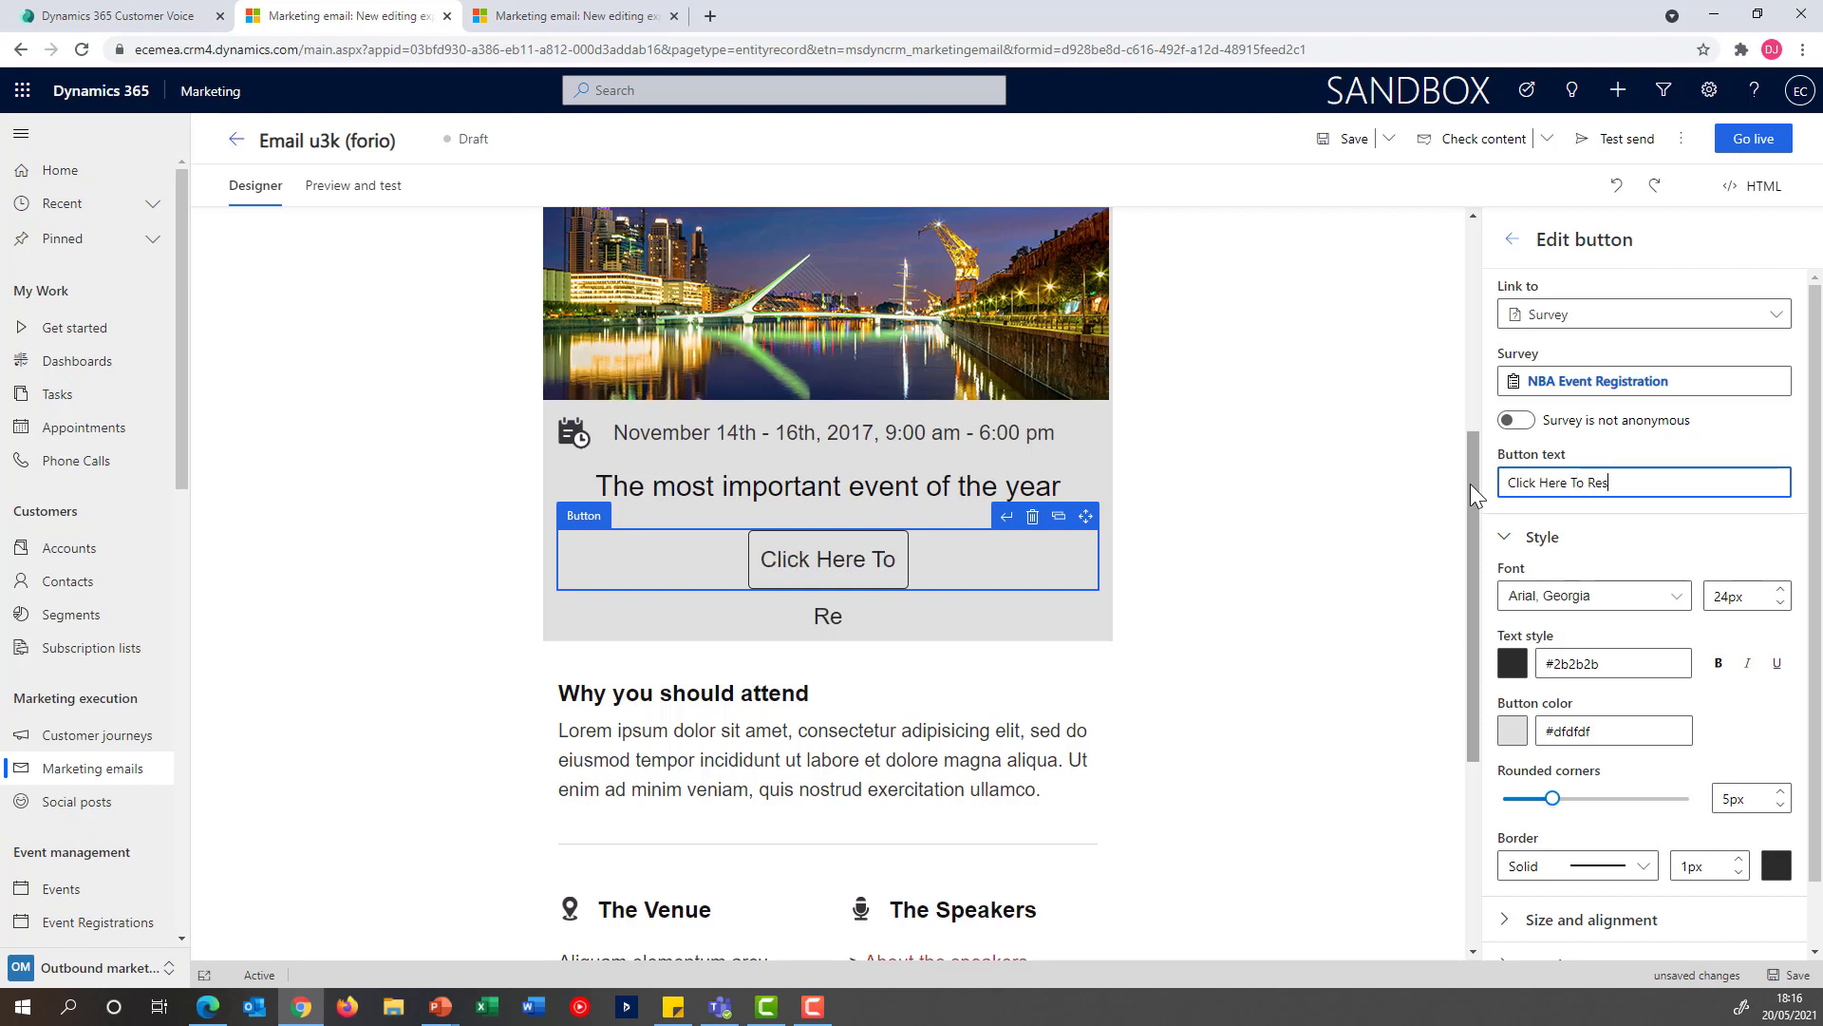
key("BackSpace")
type("gise")
type("er")
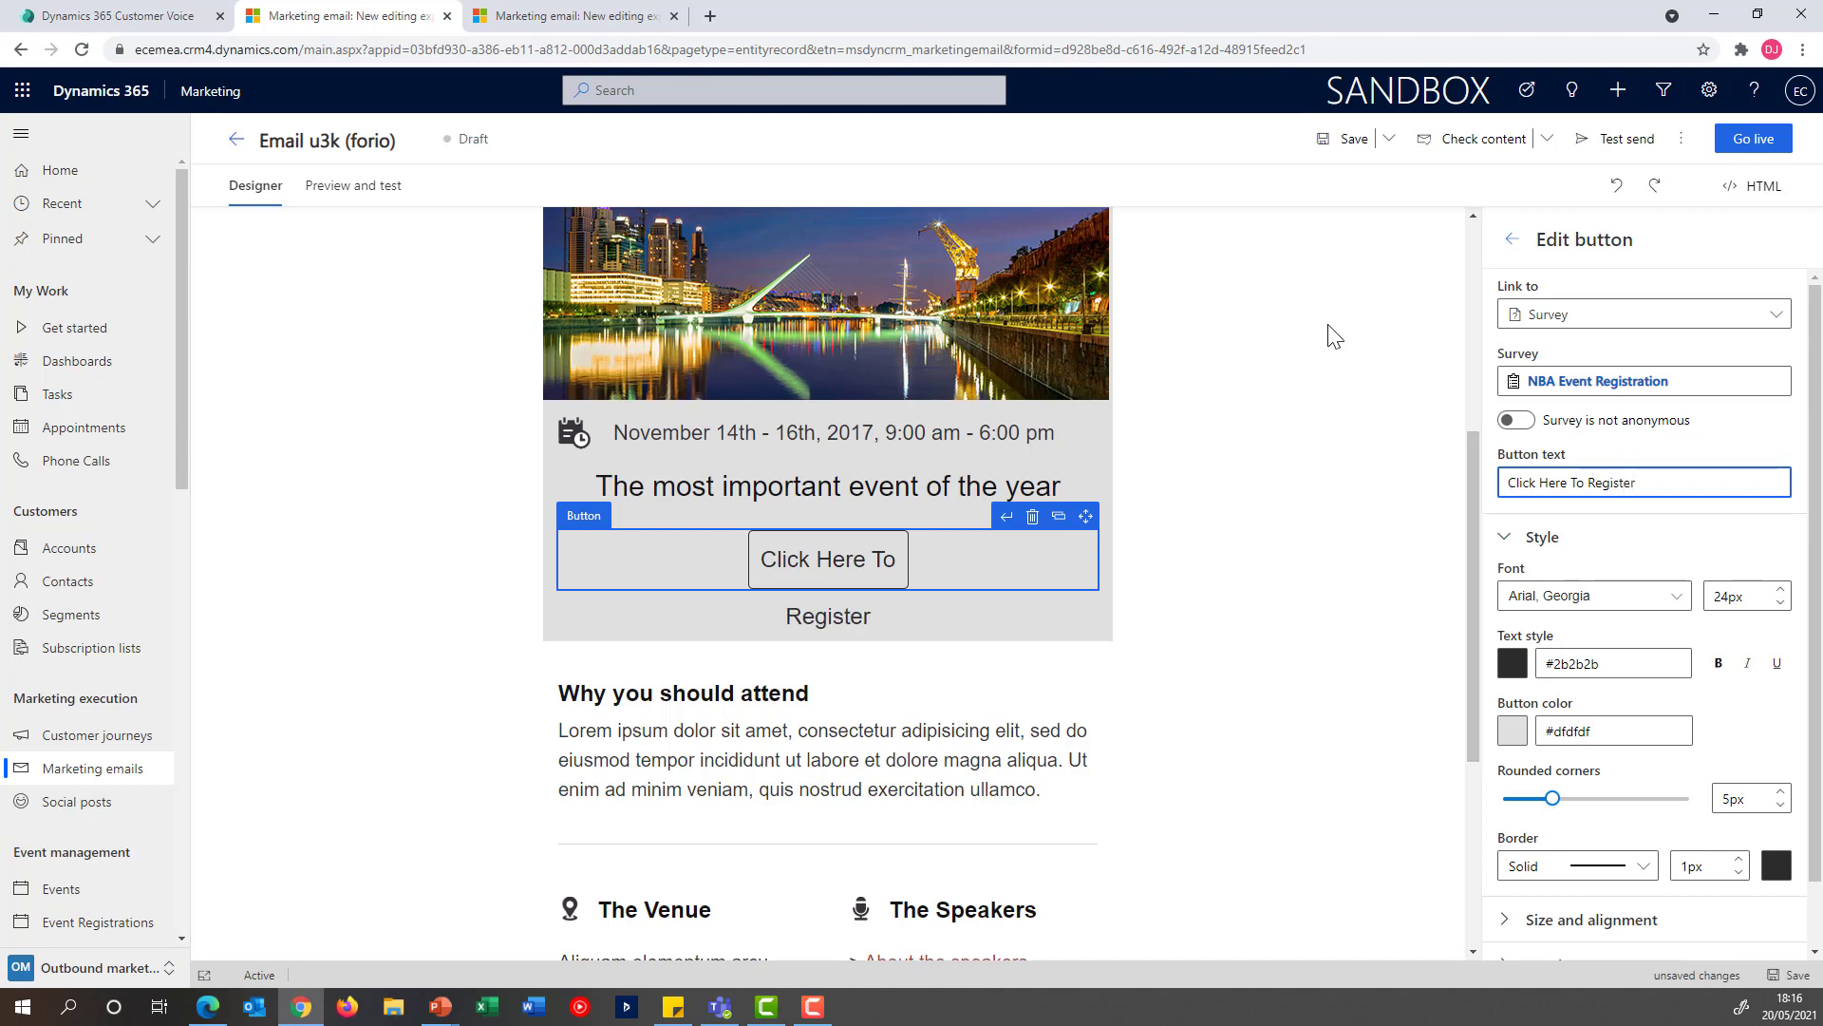
Set the email's subject to "Invitation to the NBA Event" in the email header
scroll(1360, 408, "up", 5)
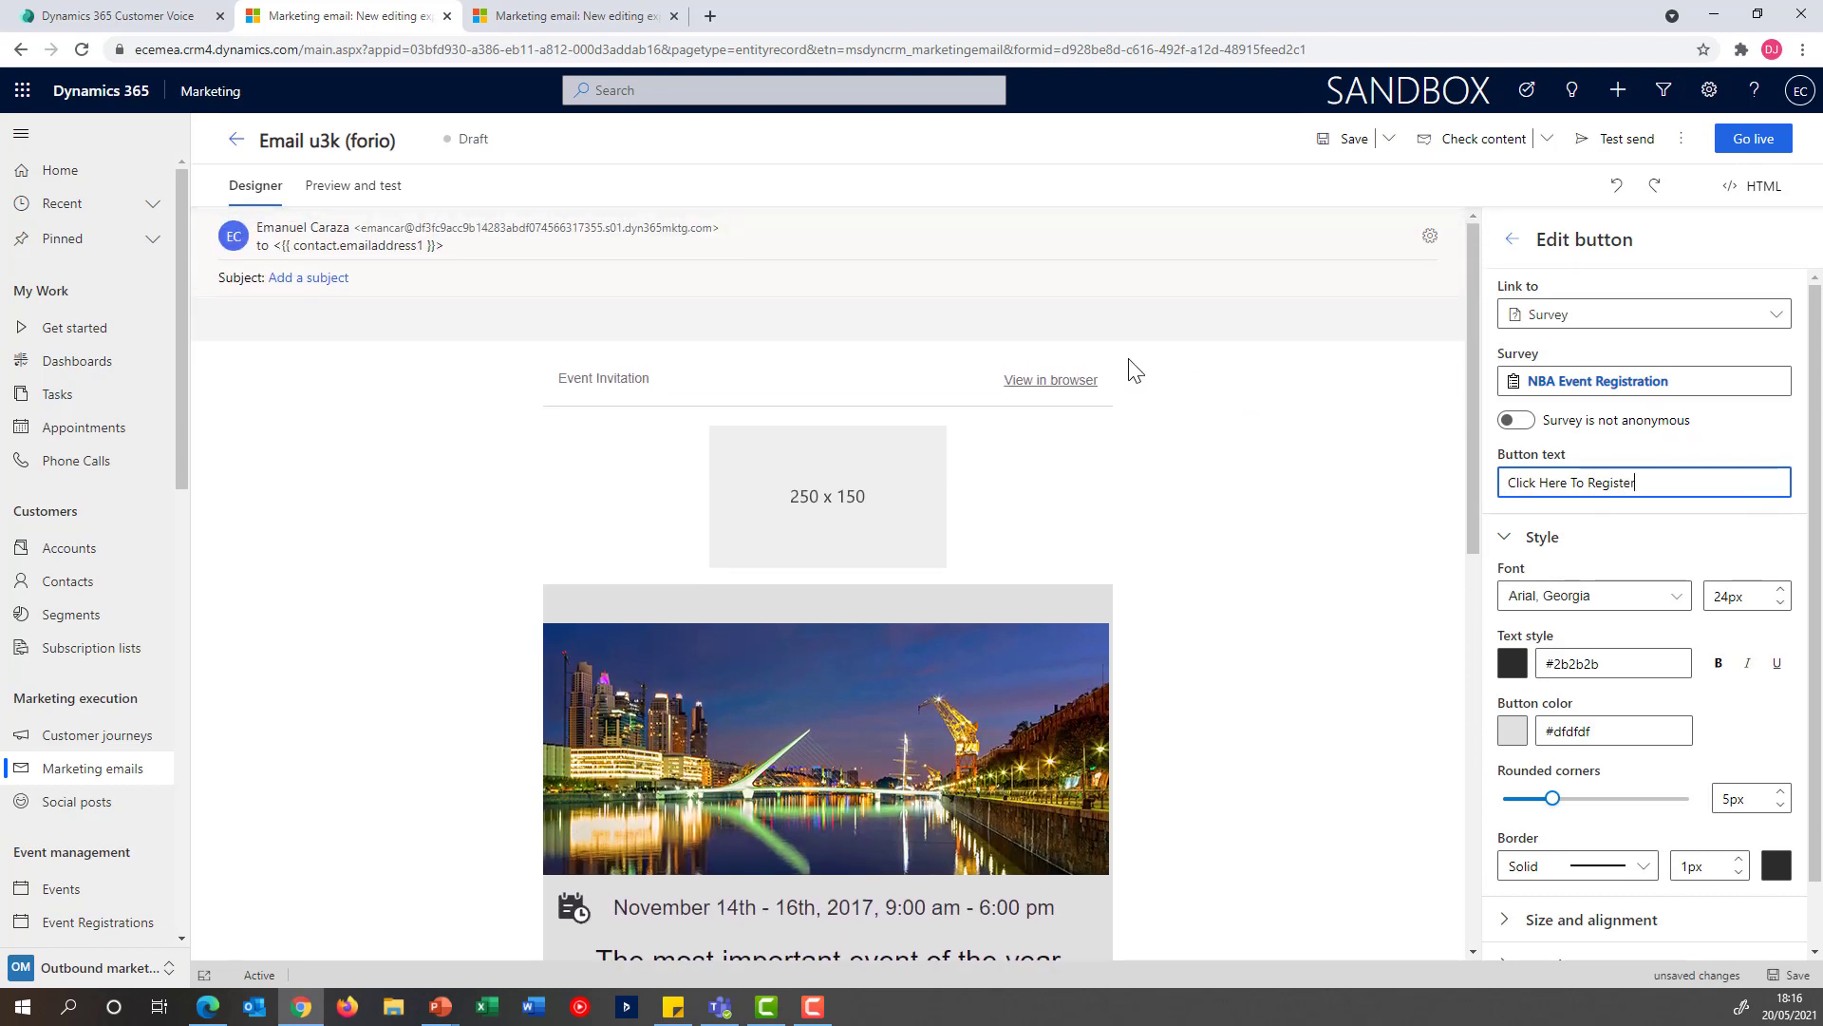
left_click(372, 254)
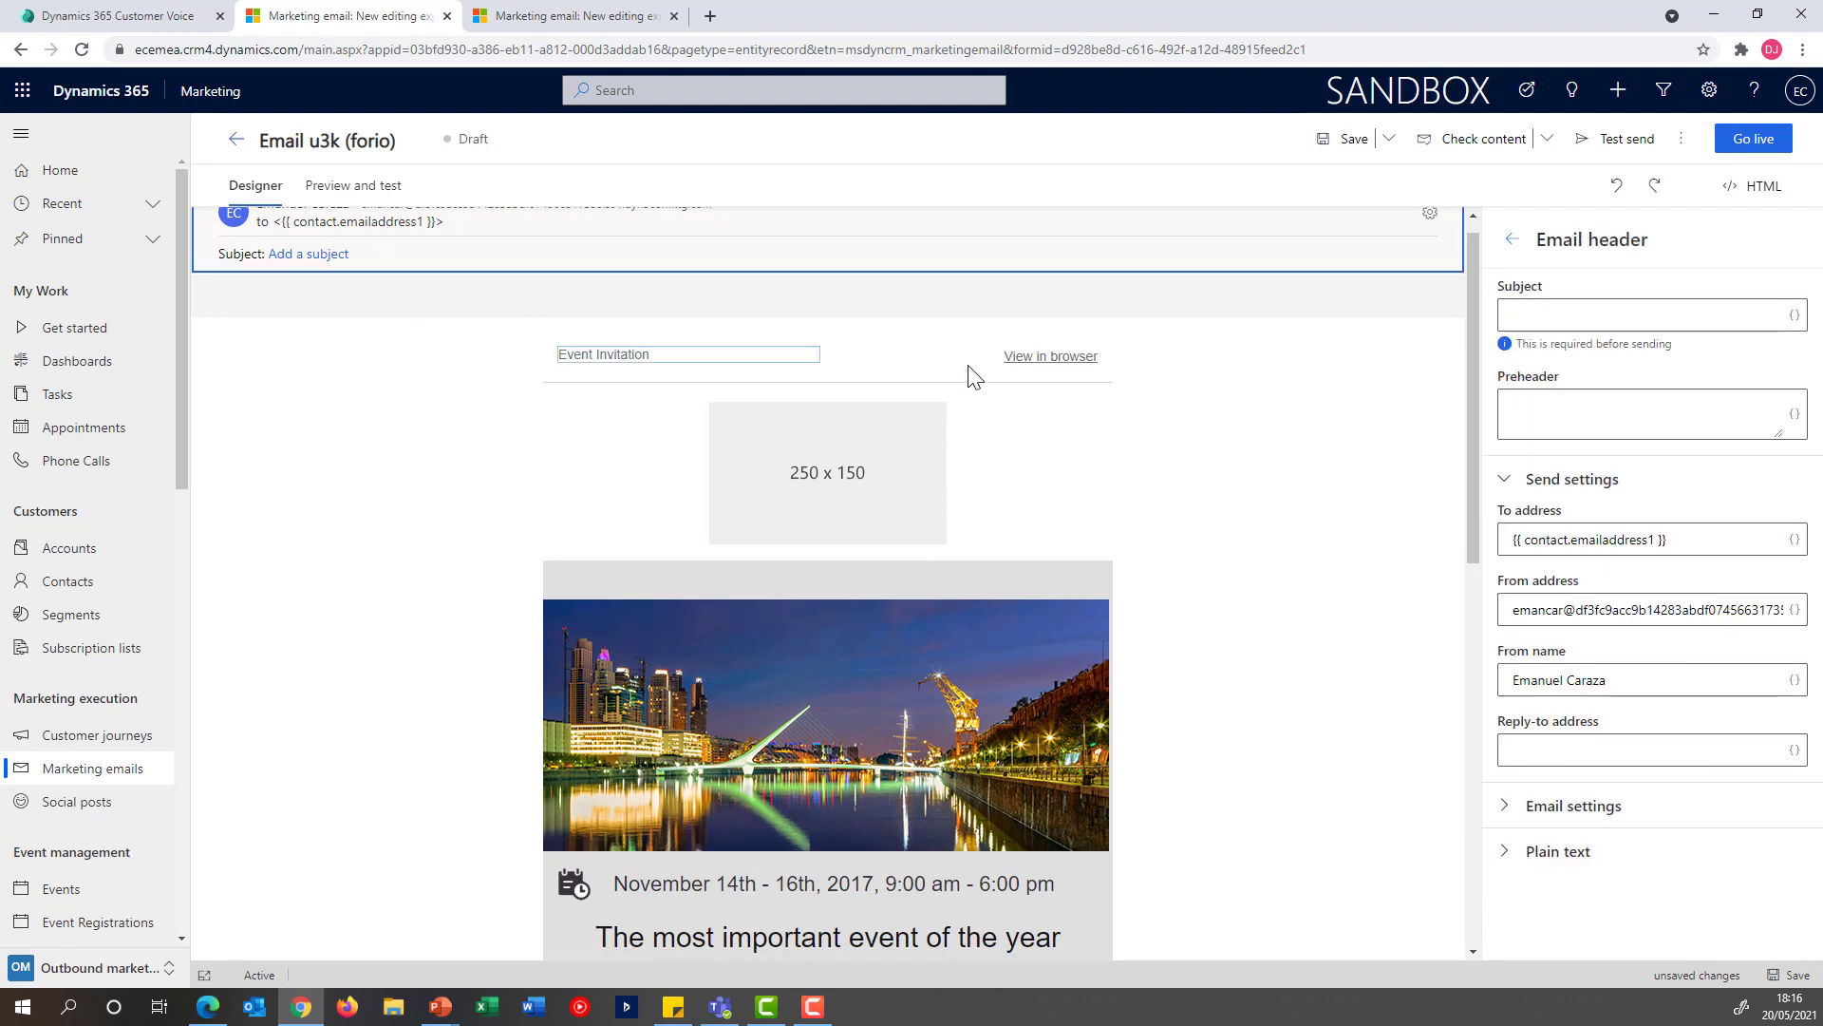
left_click(1569, 313)
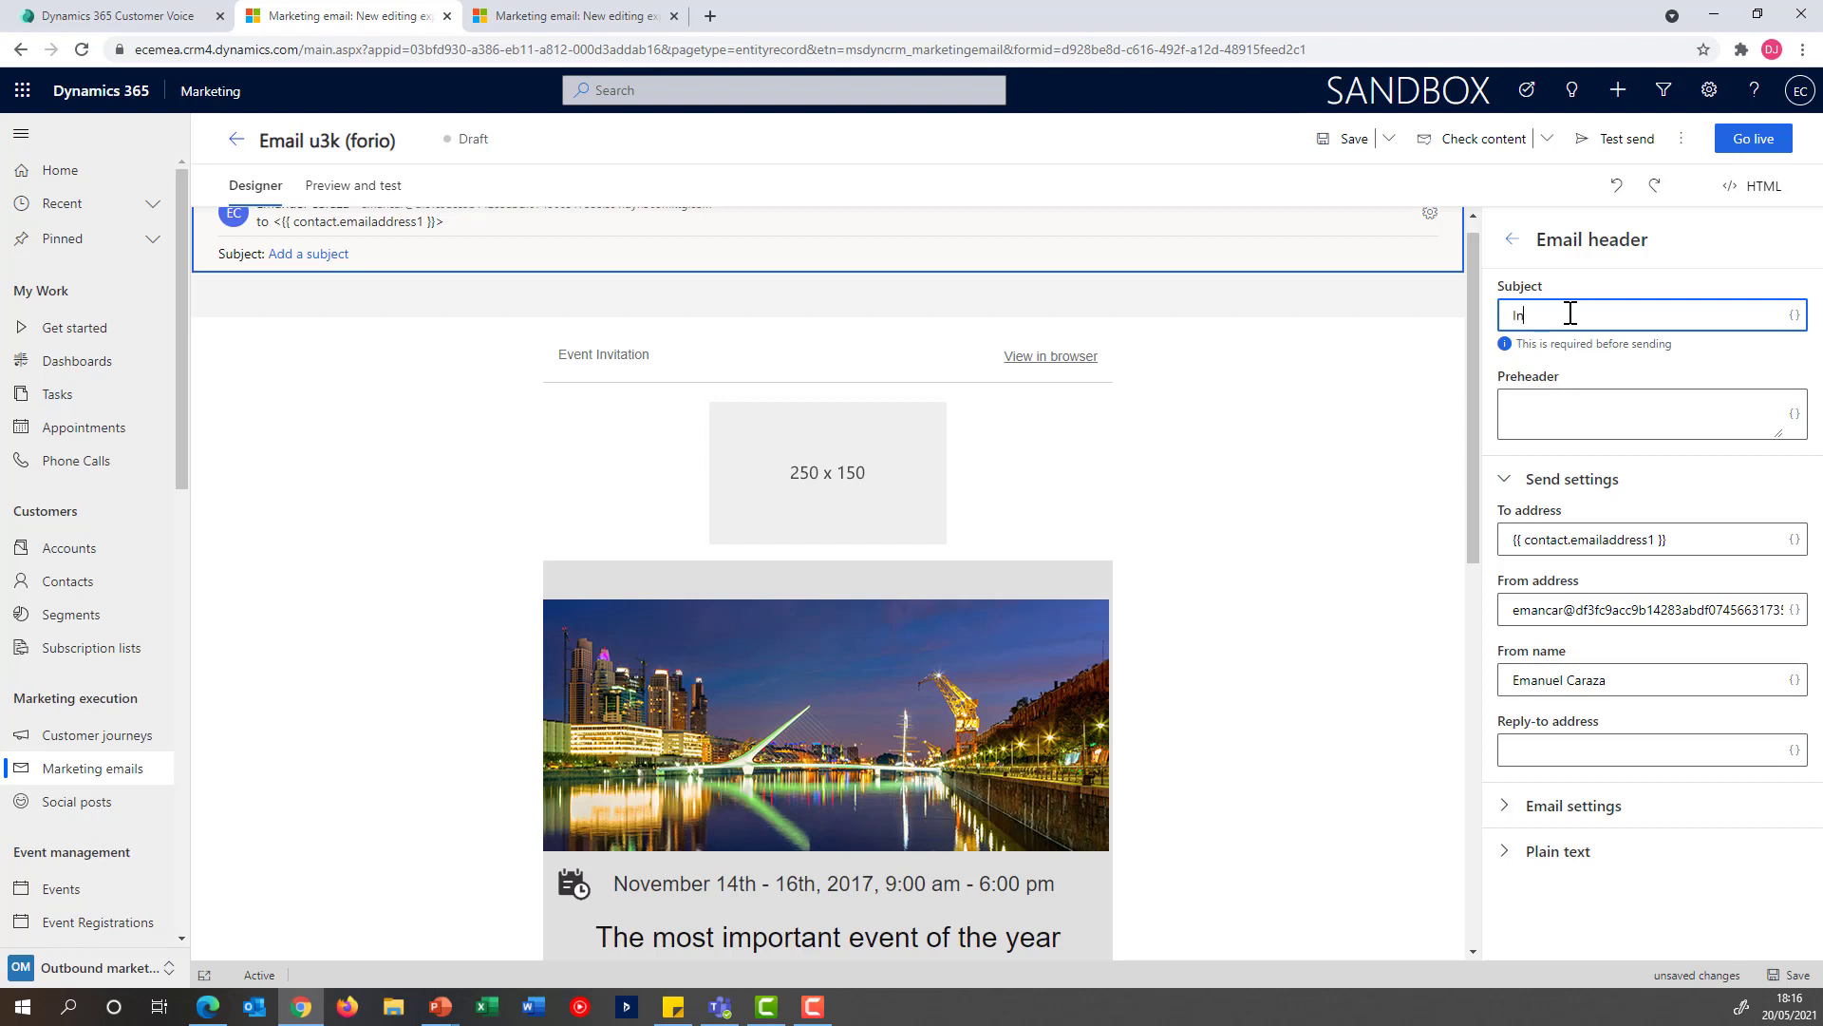
type("Invitation to the NBA Event")
left_click(1581, 408)
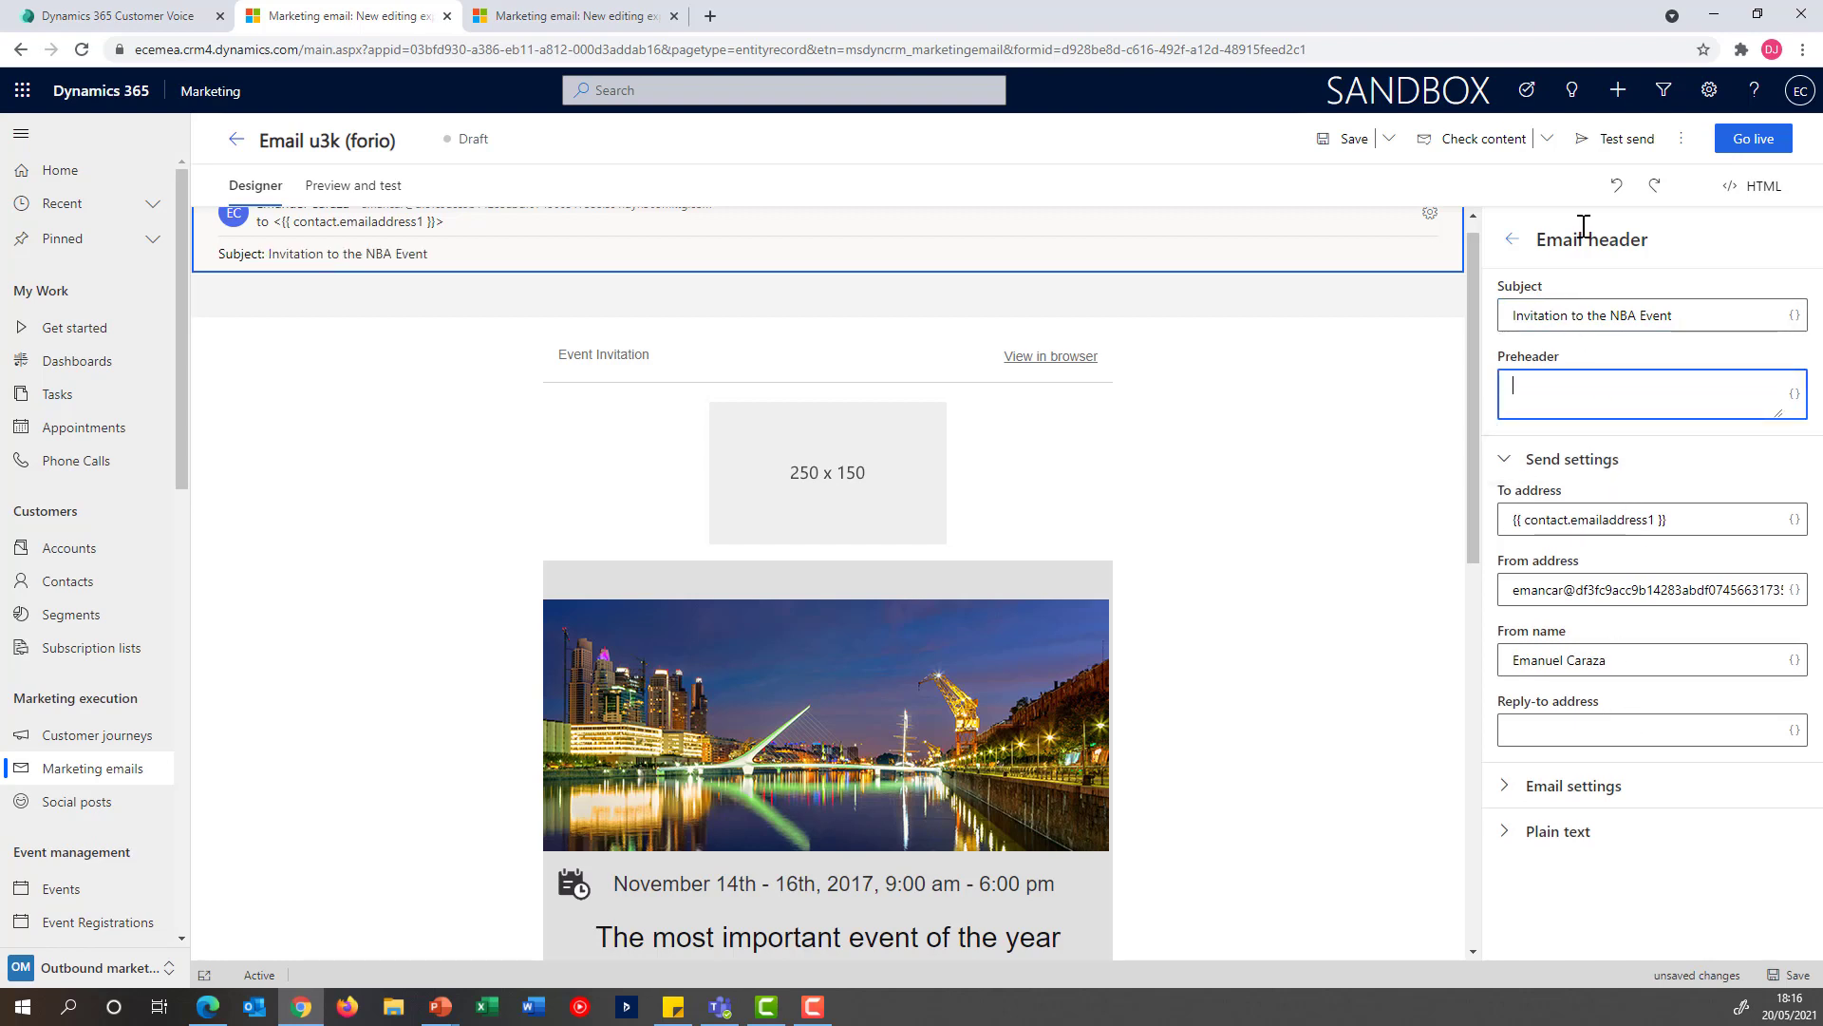
Rename the marketing email as "Invitation for NBA Event" and save it
double_click(296, 136)
triple_click(289, 140)
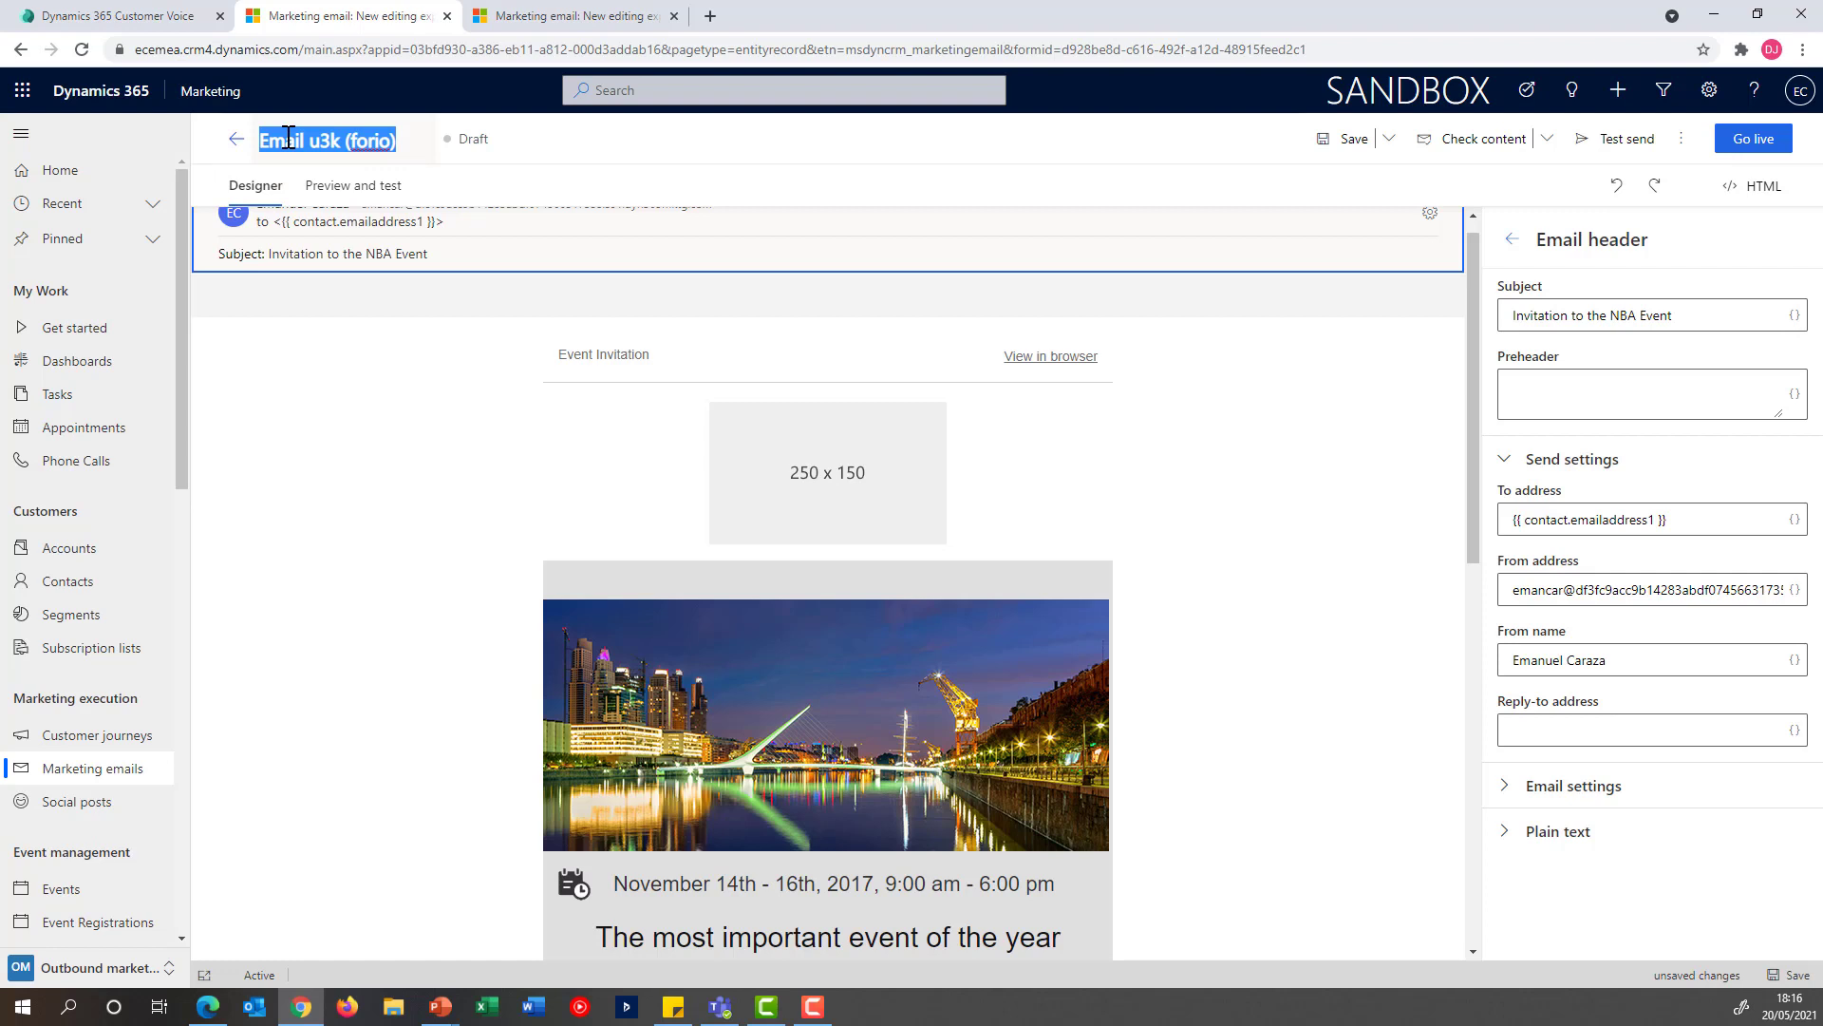
type("Invitation fo")
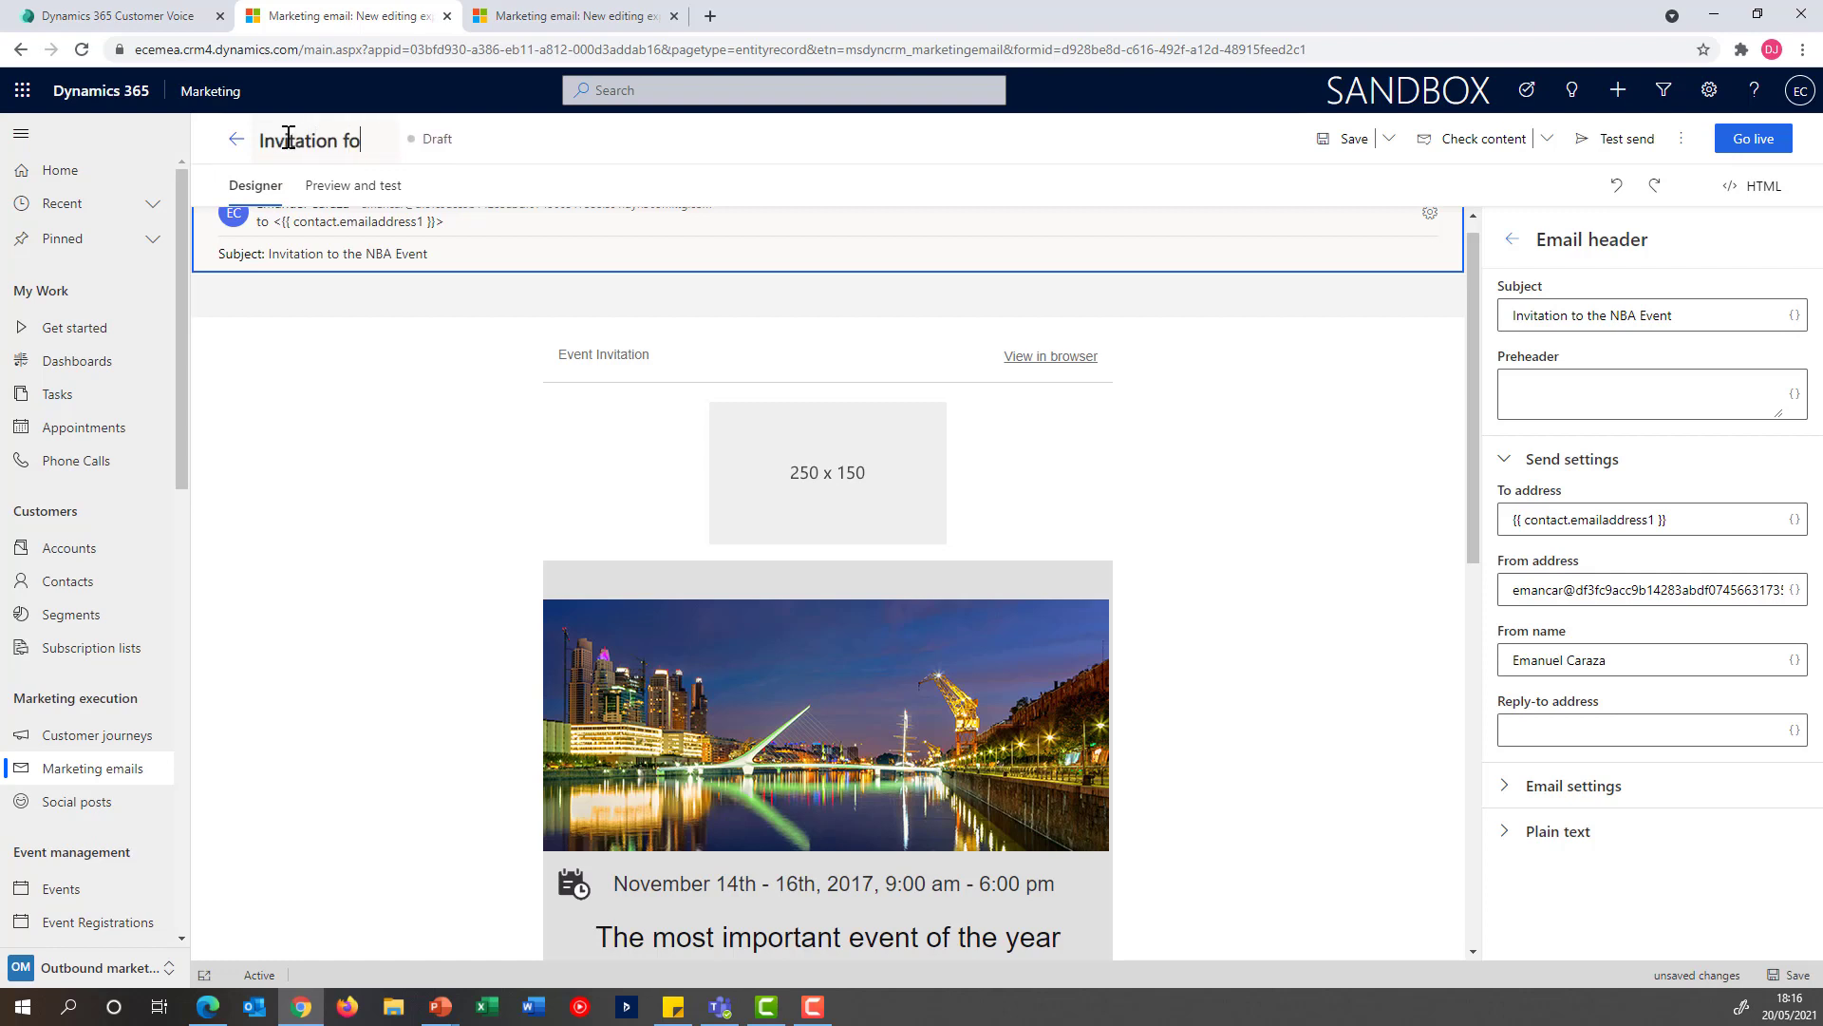
type("r NBA Event")
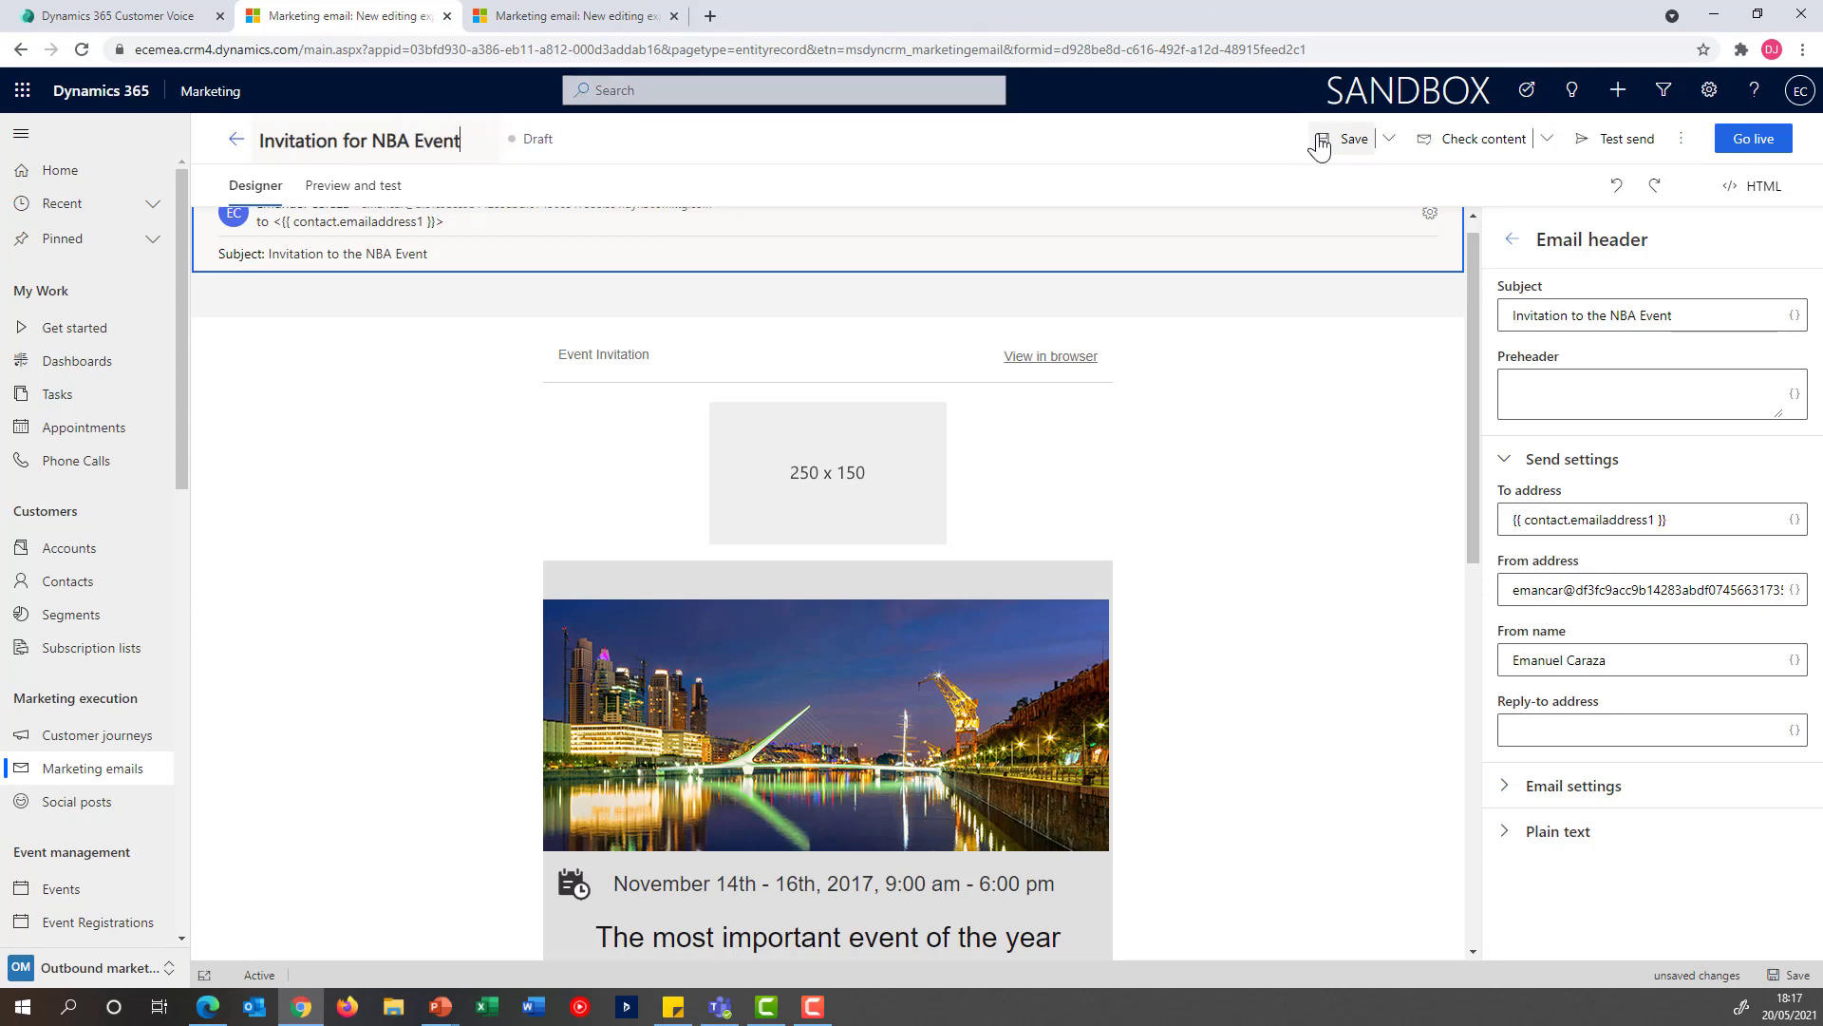
left_click(1349, 139)
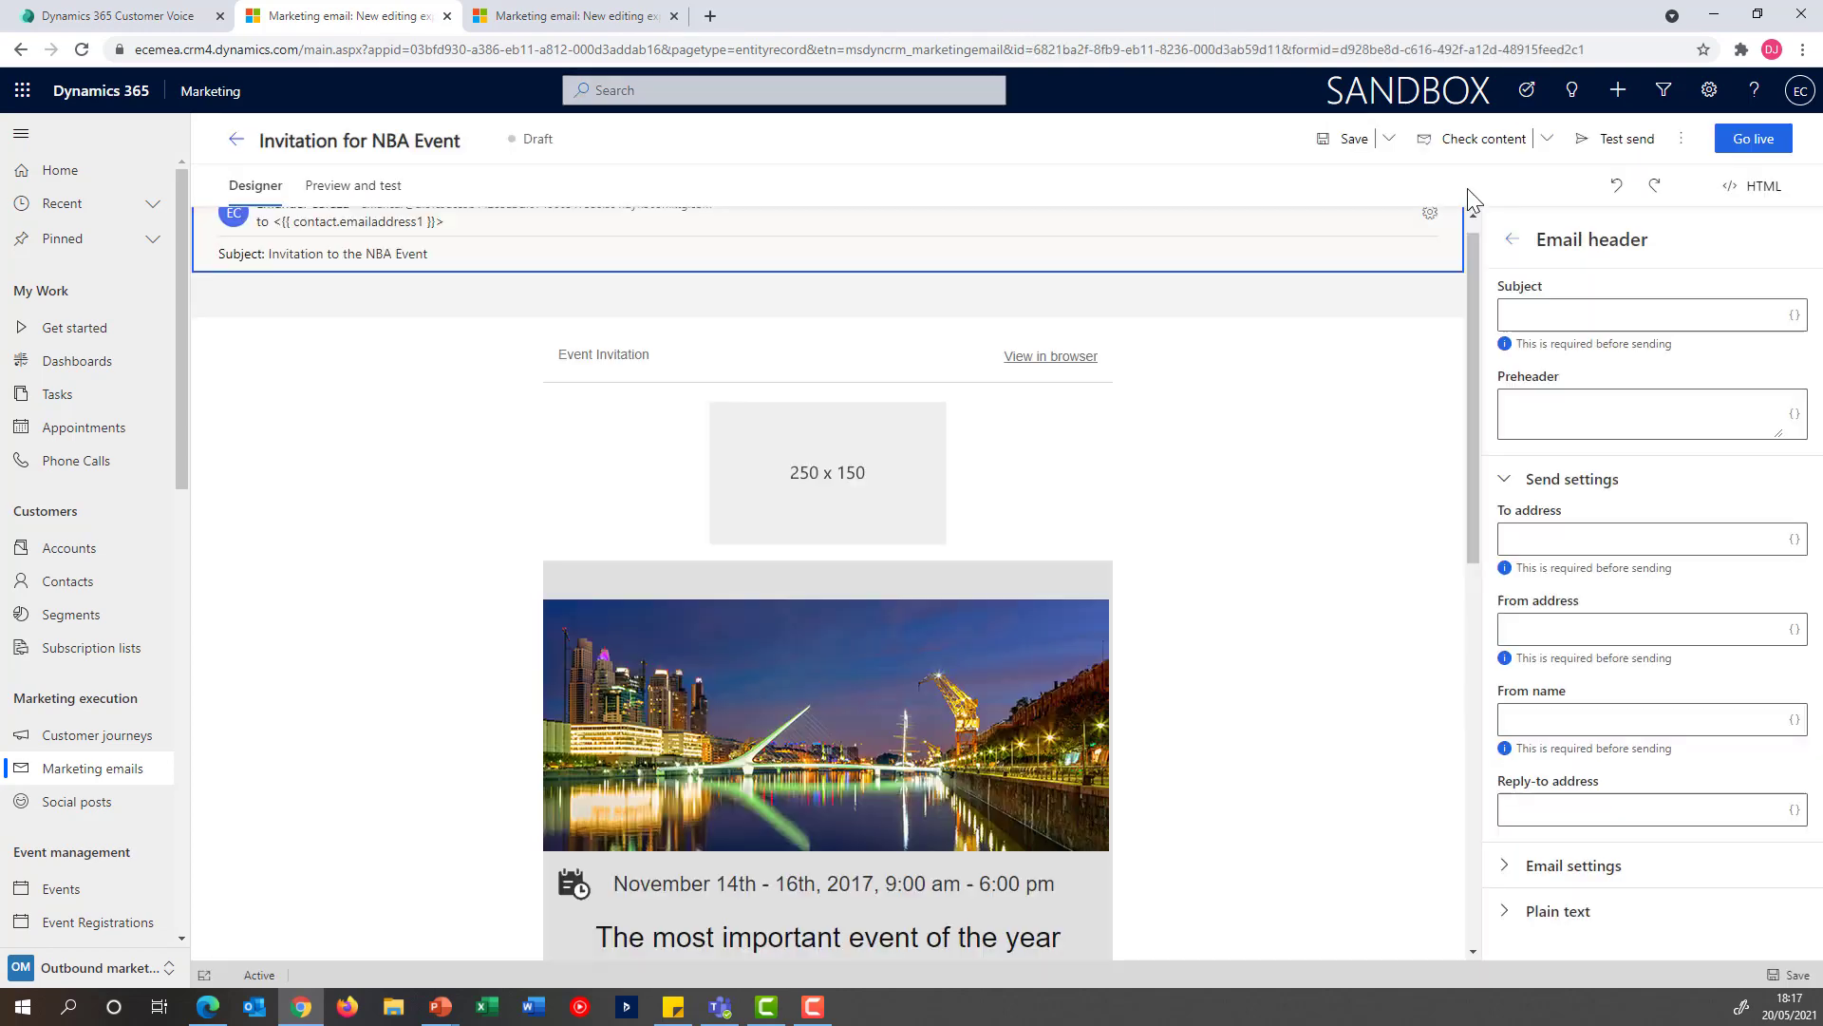
Check the email's content for errors and take the email live
left_click(1472, 142)
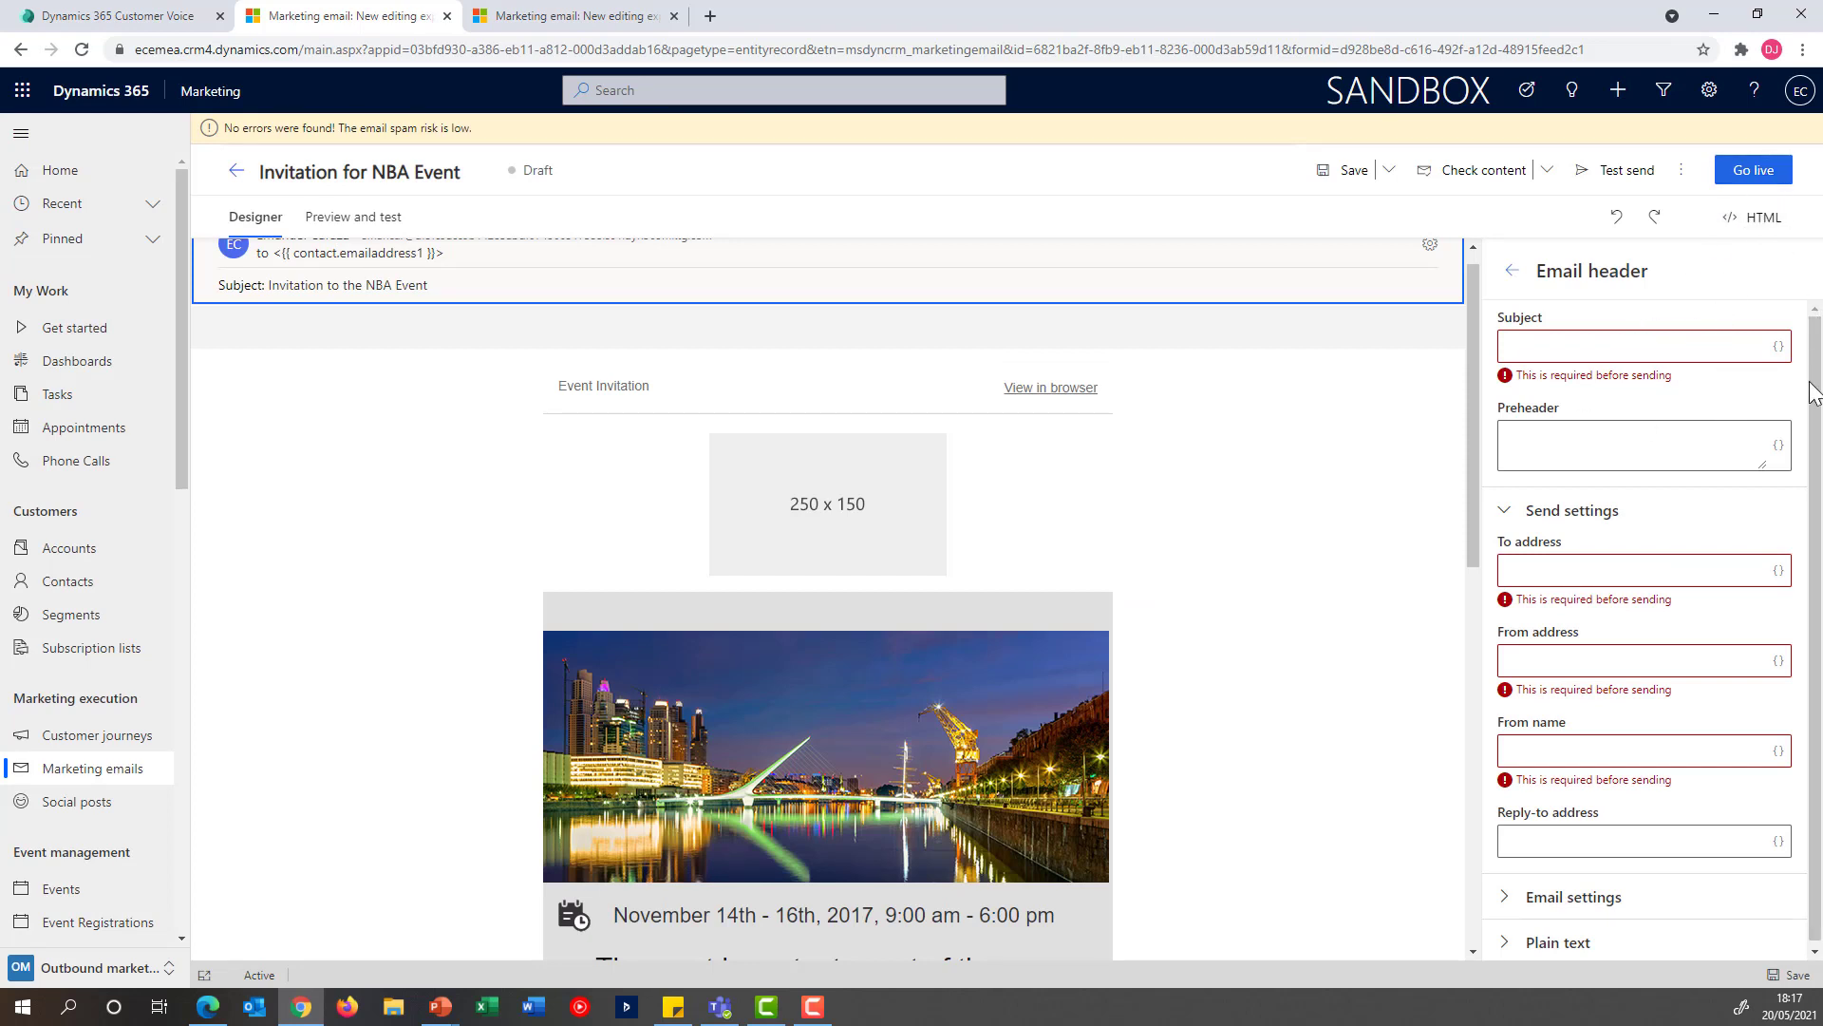
left_click(1748, 170)
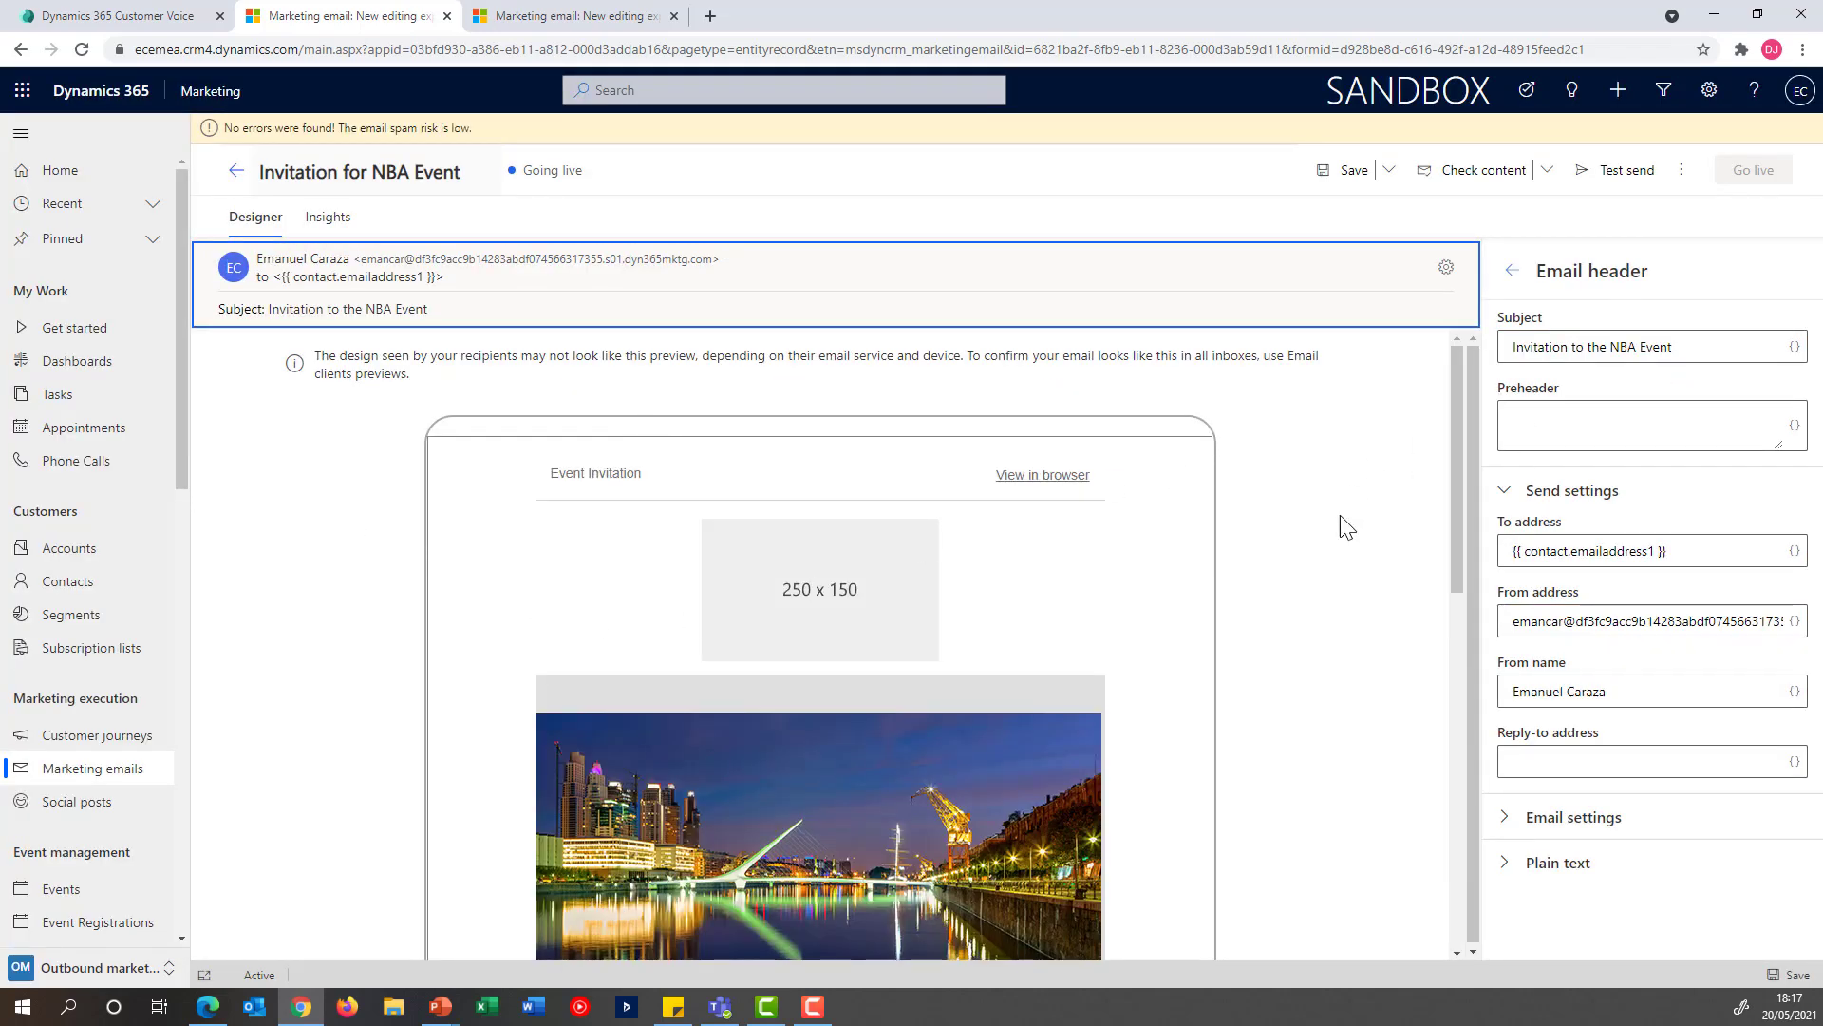
scroll(1331, 532, "down", 5)
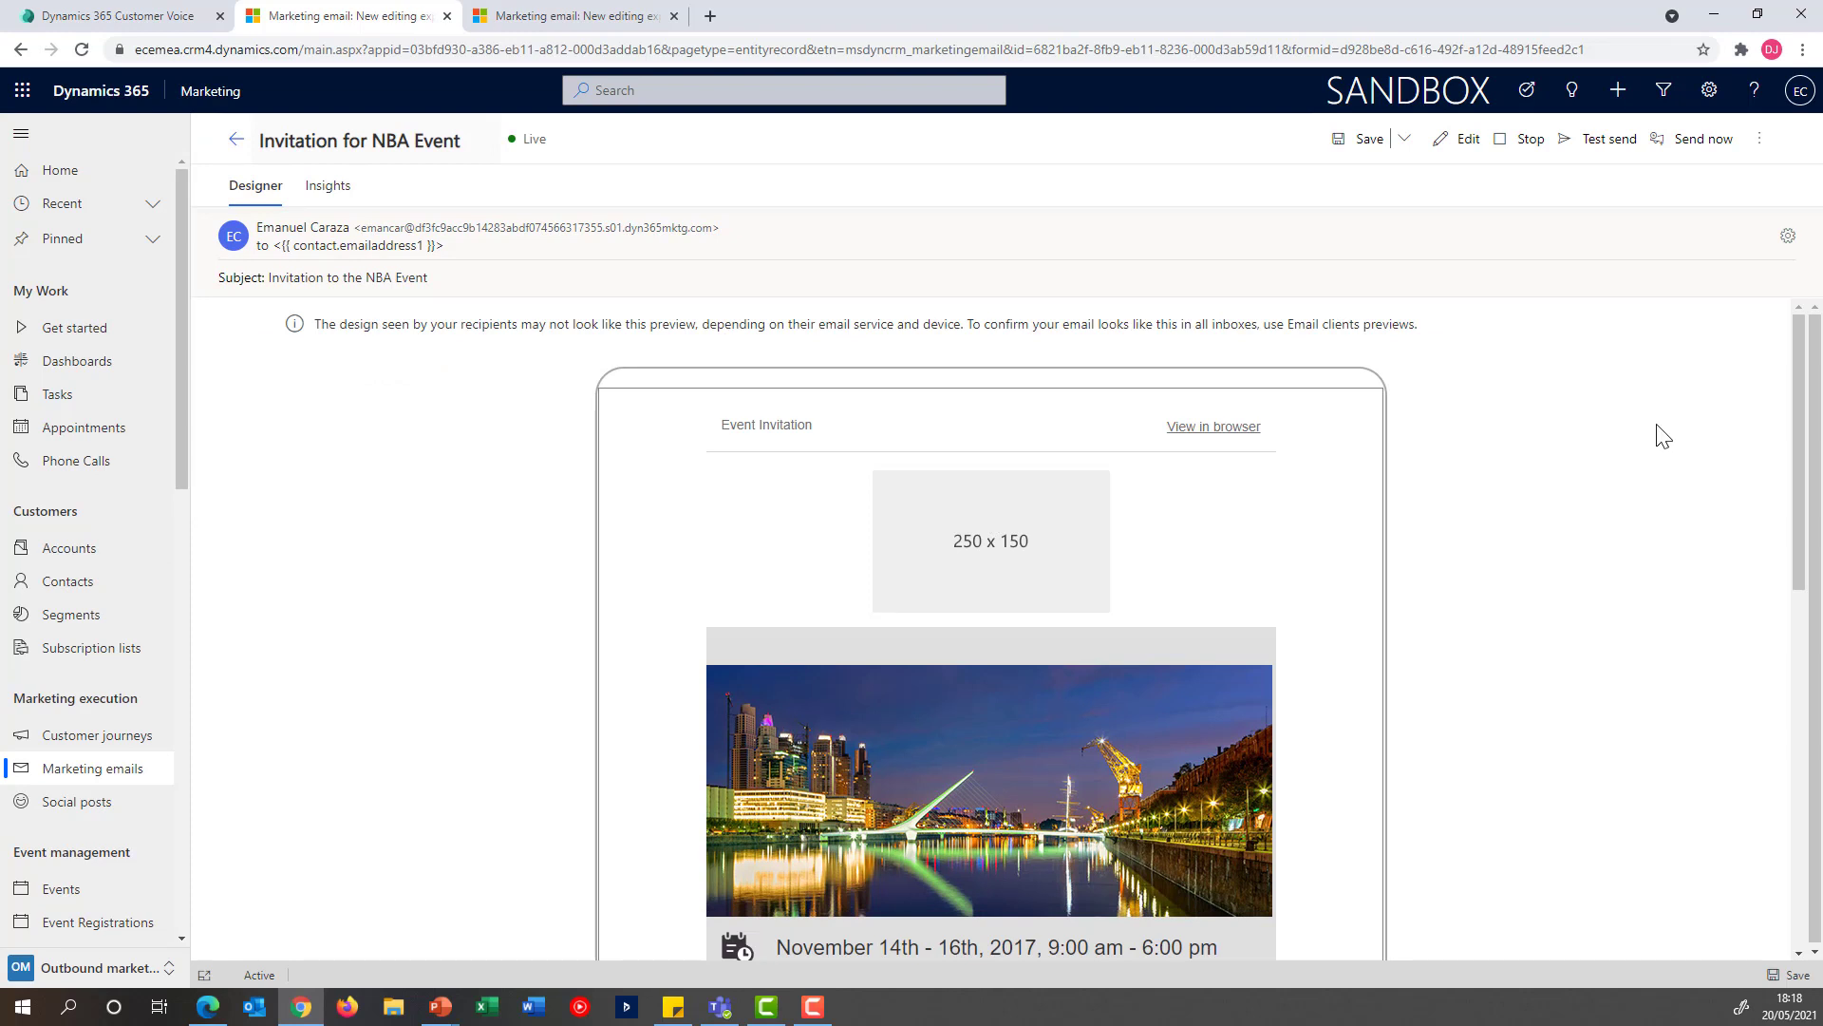
Open the list of processes in the Process Center of the advanced settings
left_click(1709, 104)
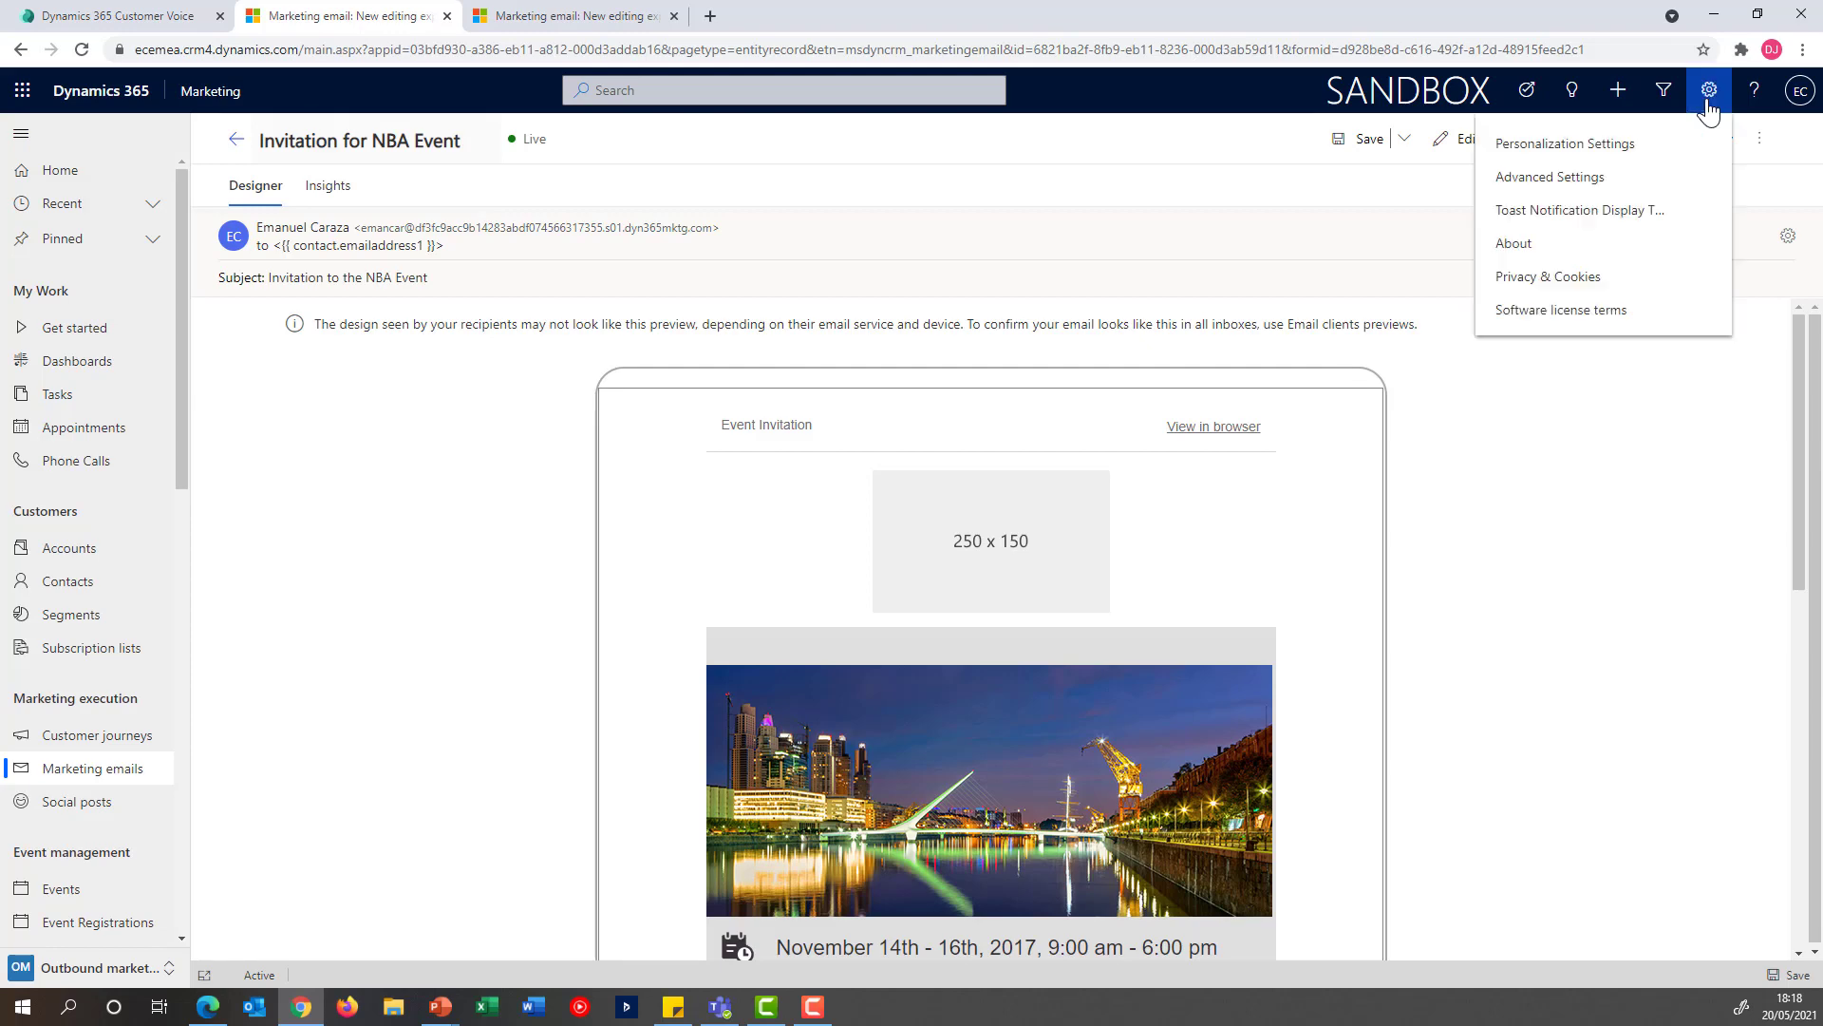
left_click(1629, 187)
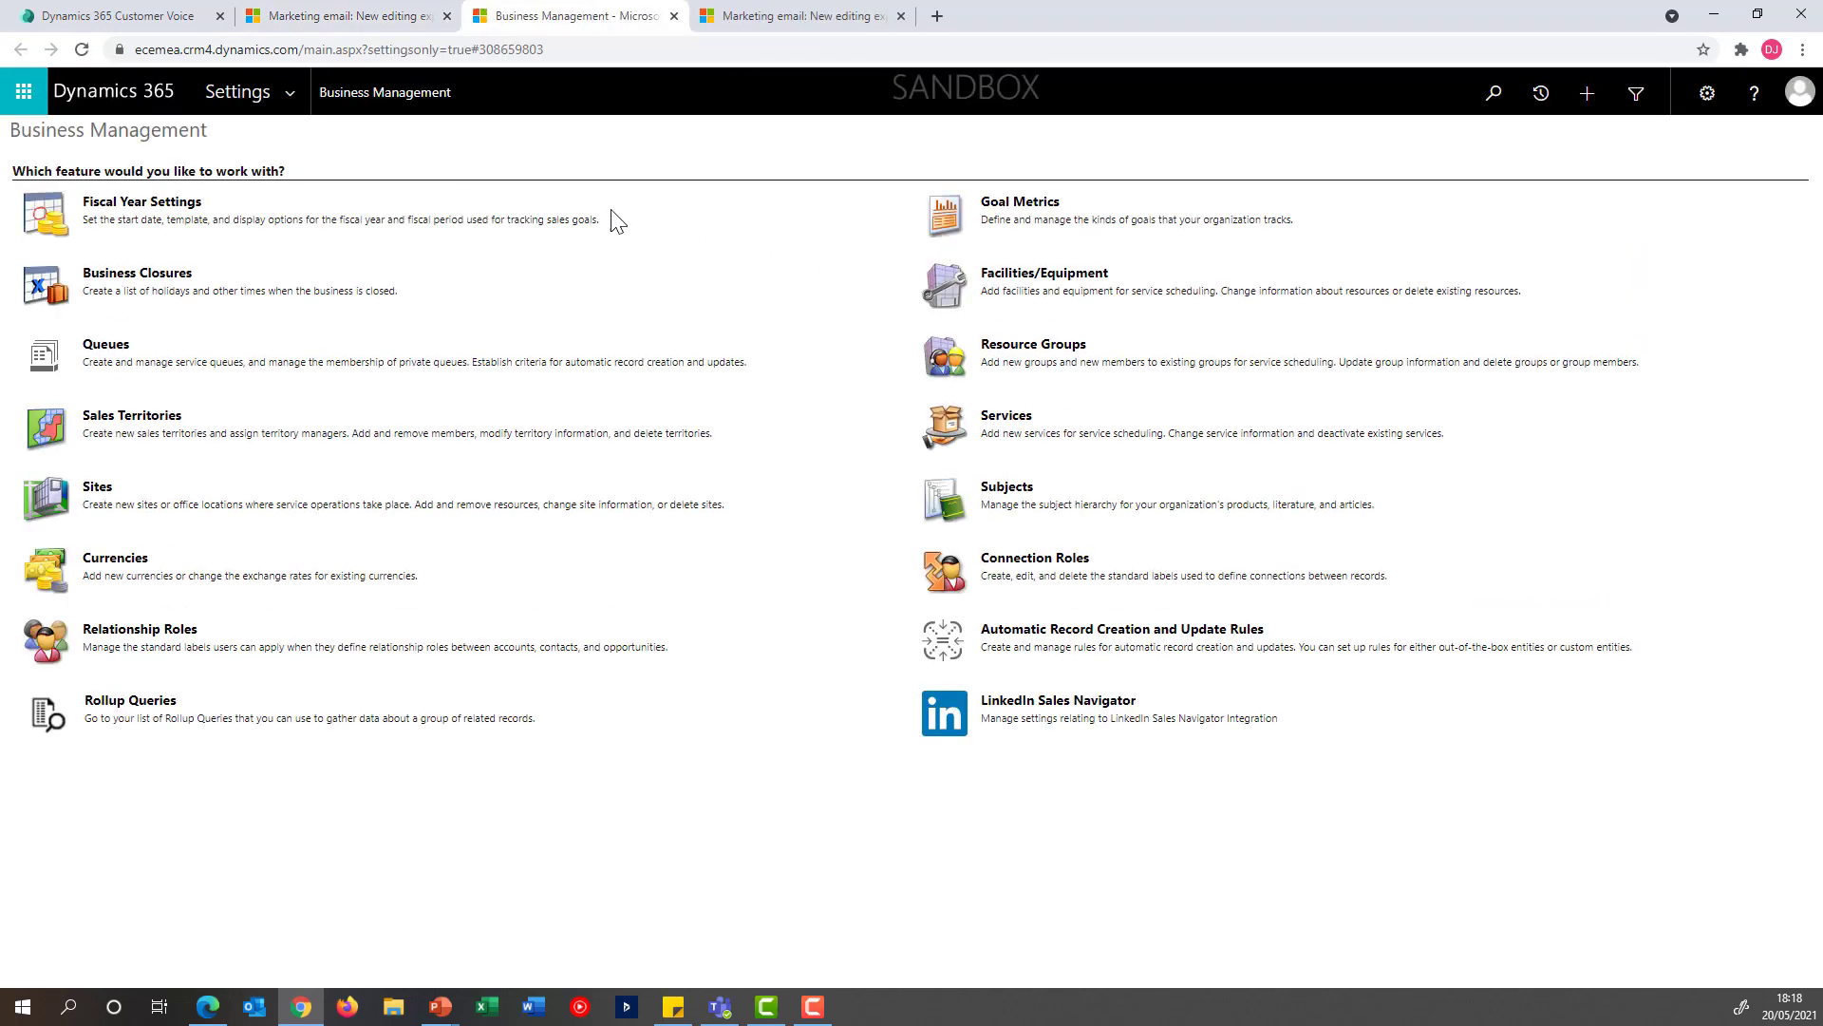
left_click(302, 102)
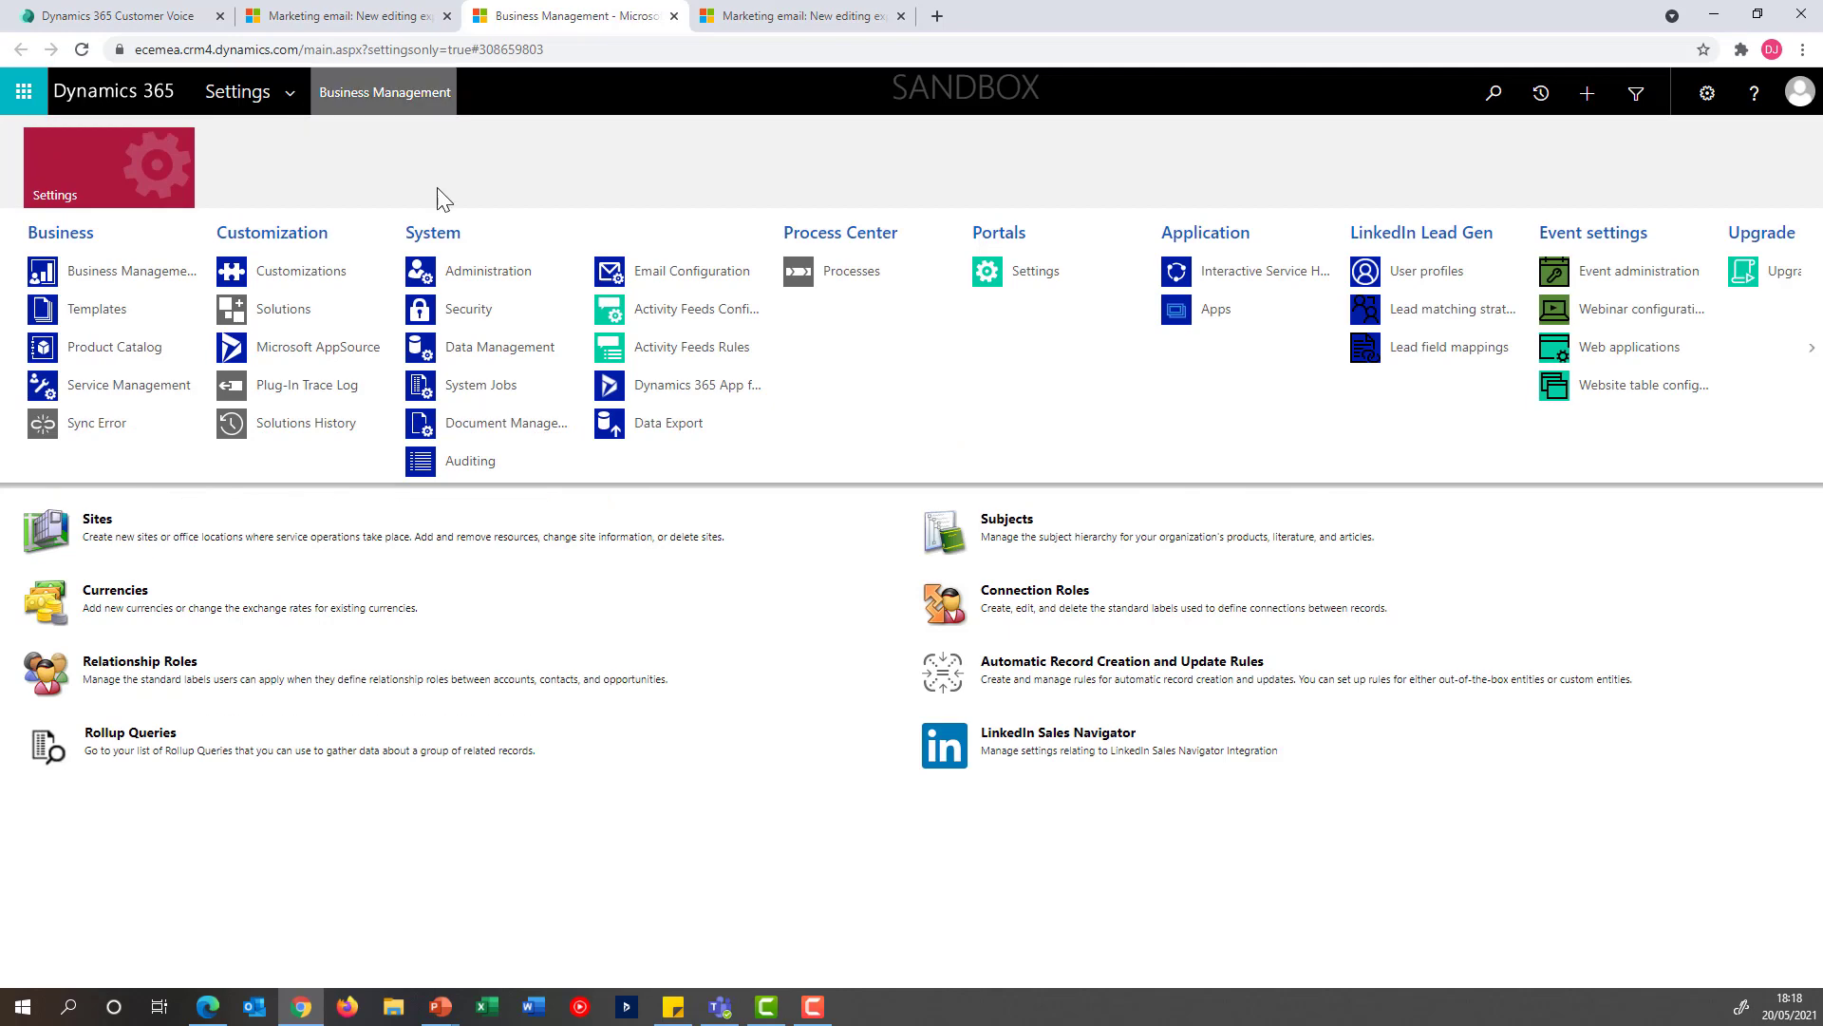
left_click(828, 284)
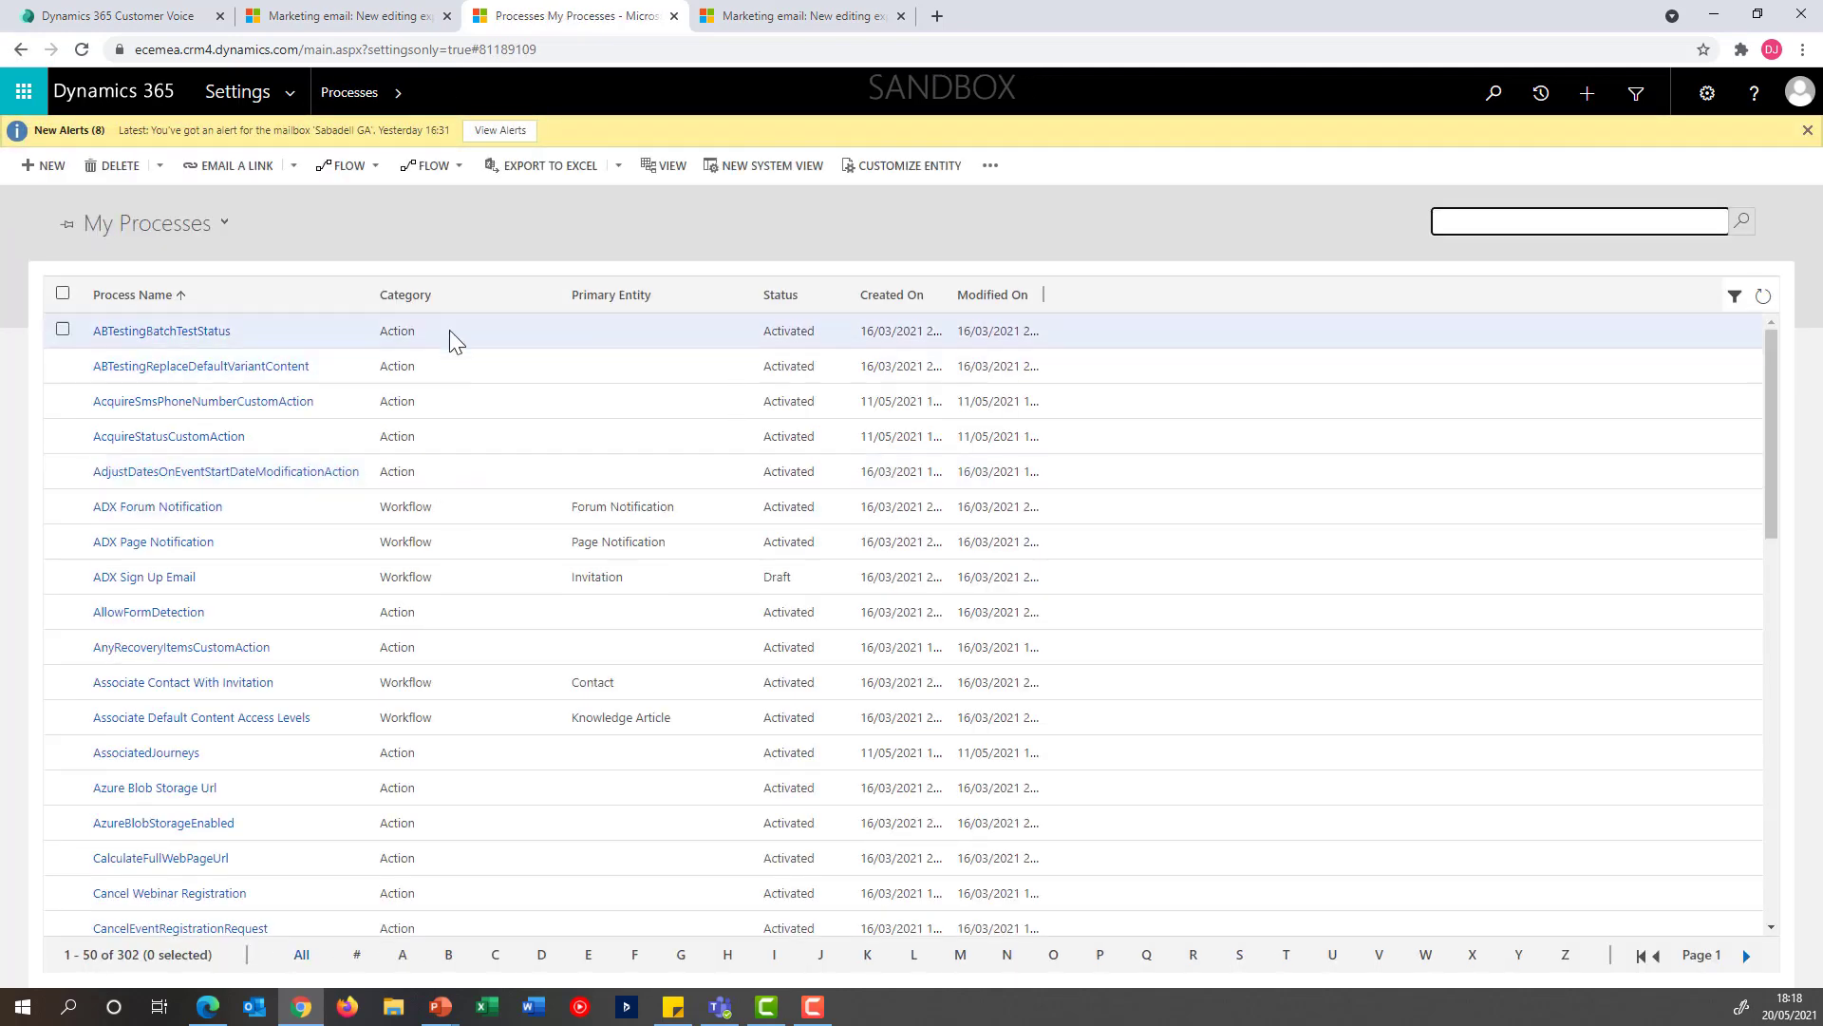
Create a blank background workflow named "Create Event Registration" for the Contact entity
left_click(49, 167)
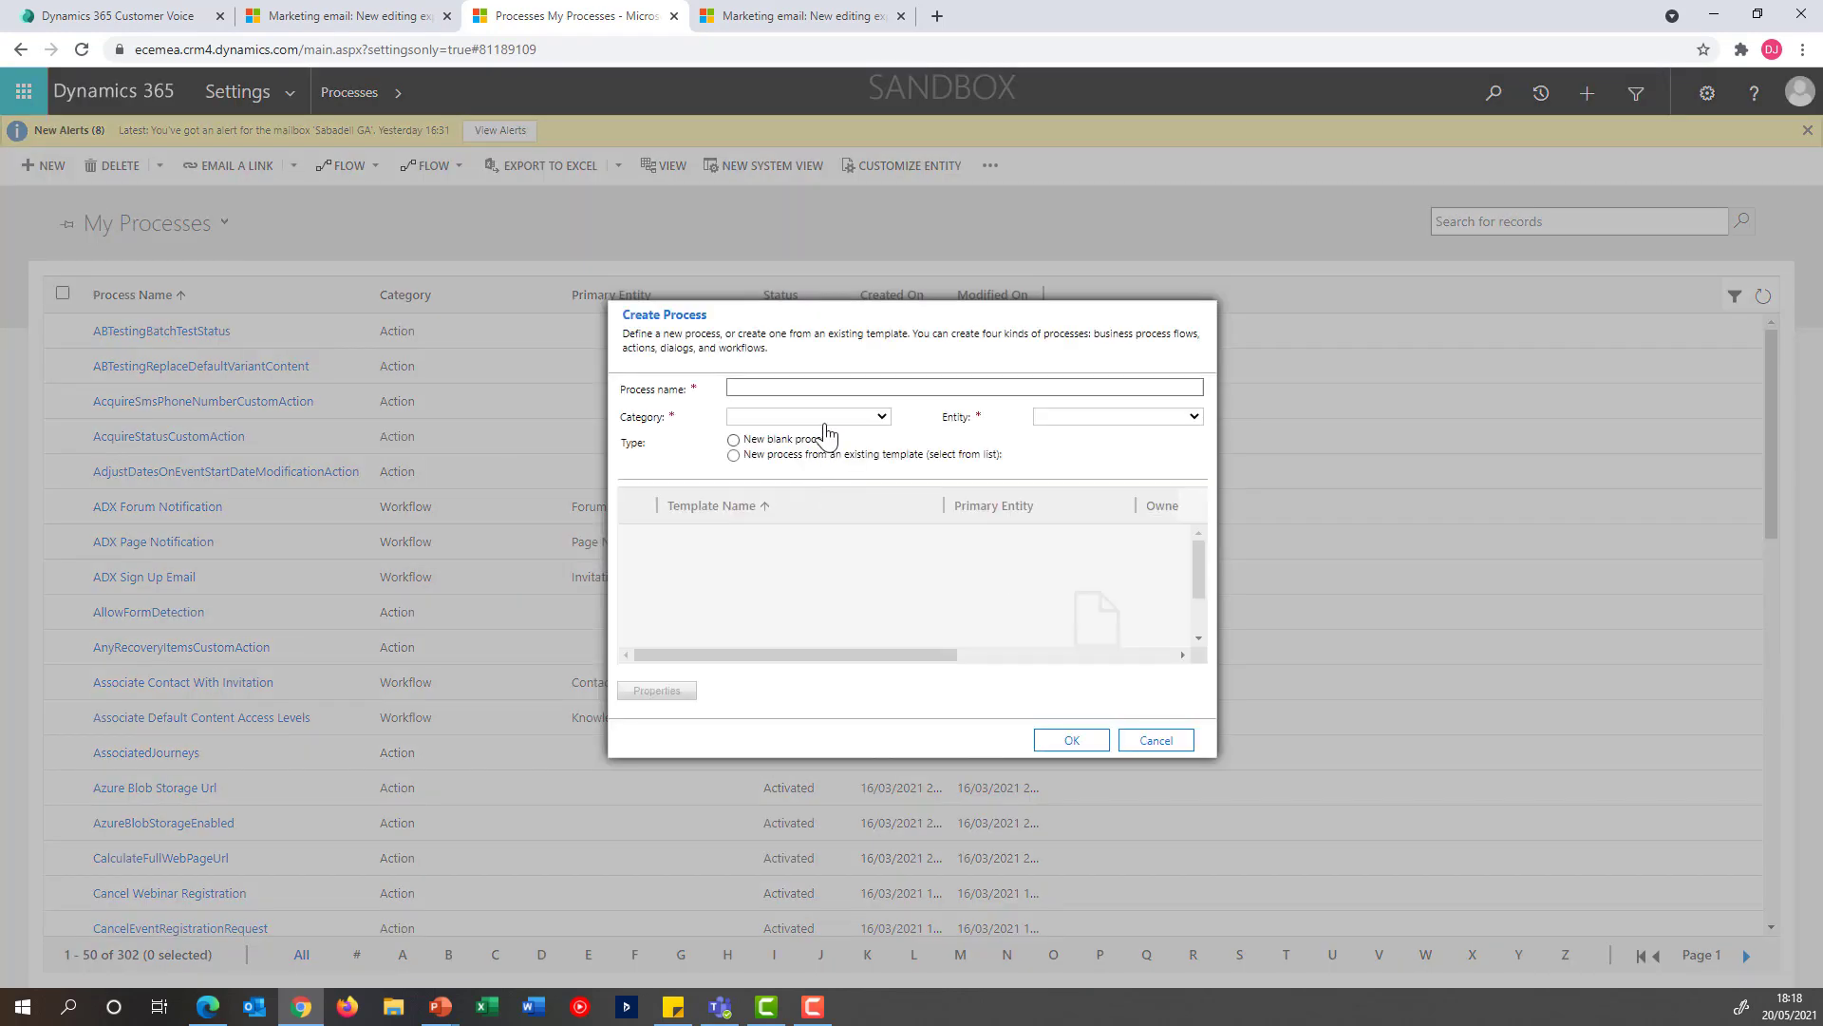
left_click(833, 388)
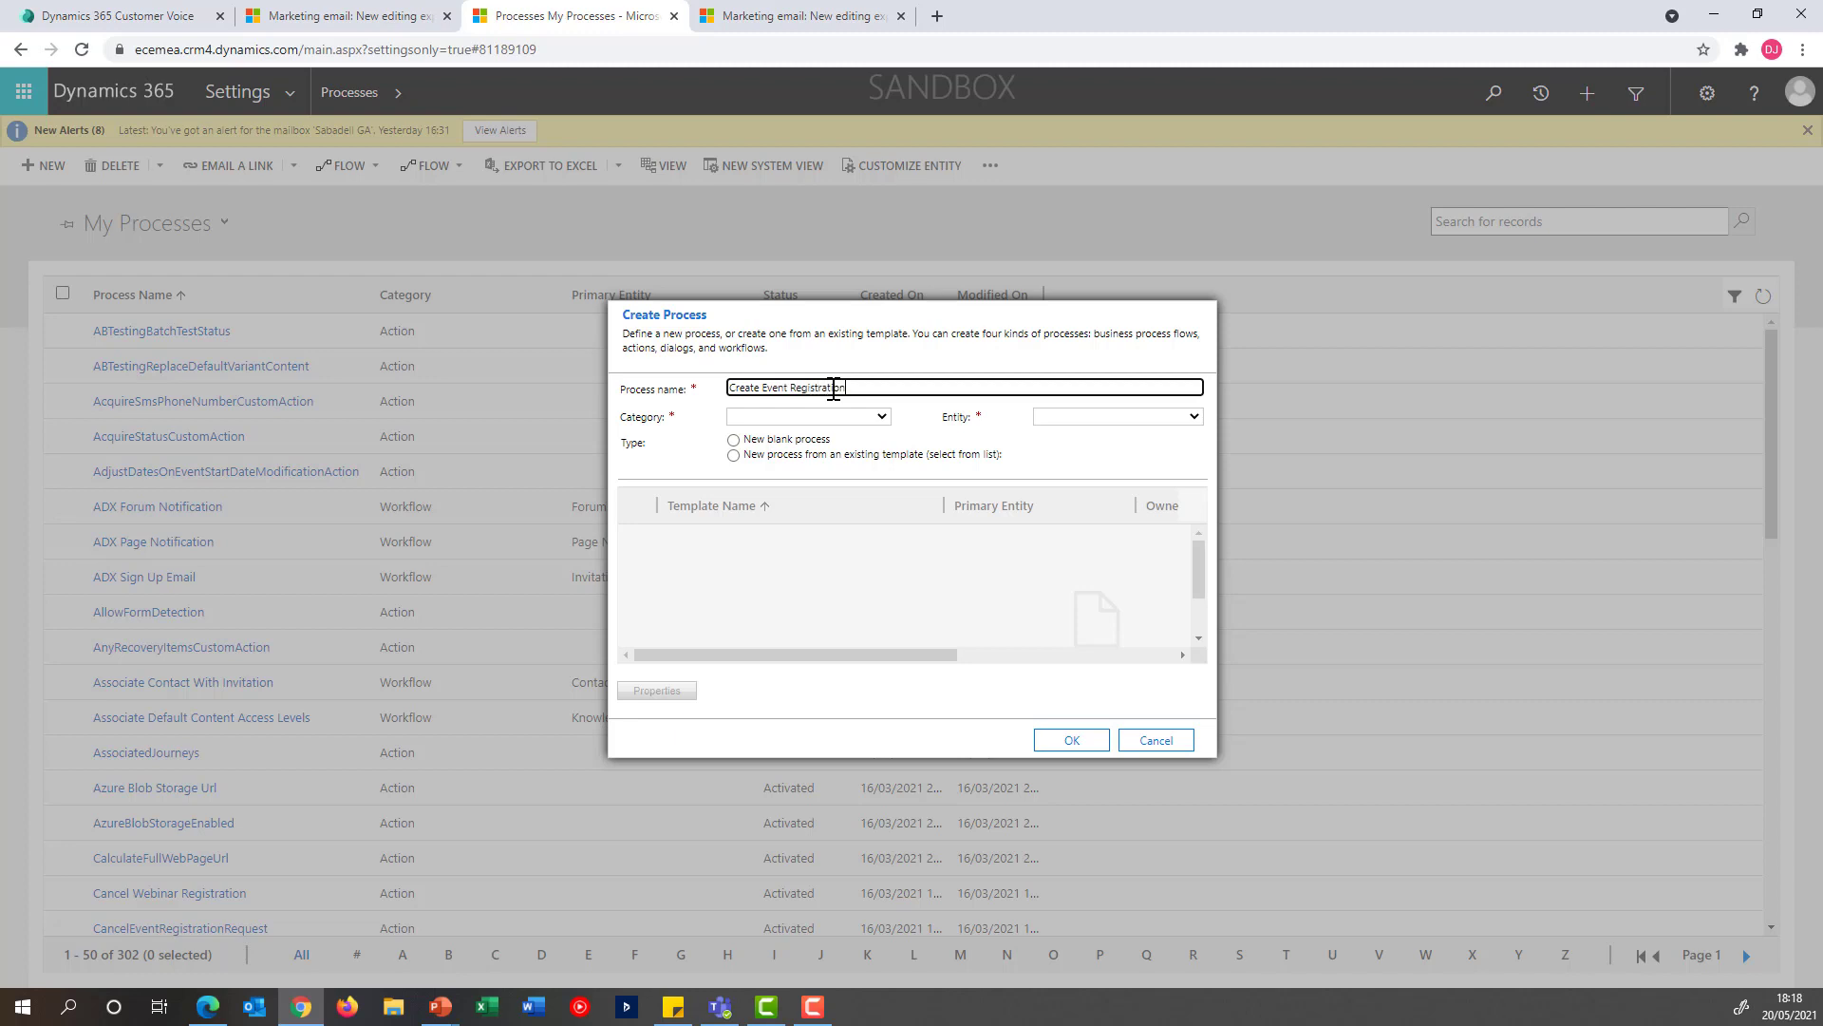
left_click(799, 416)
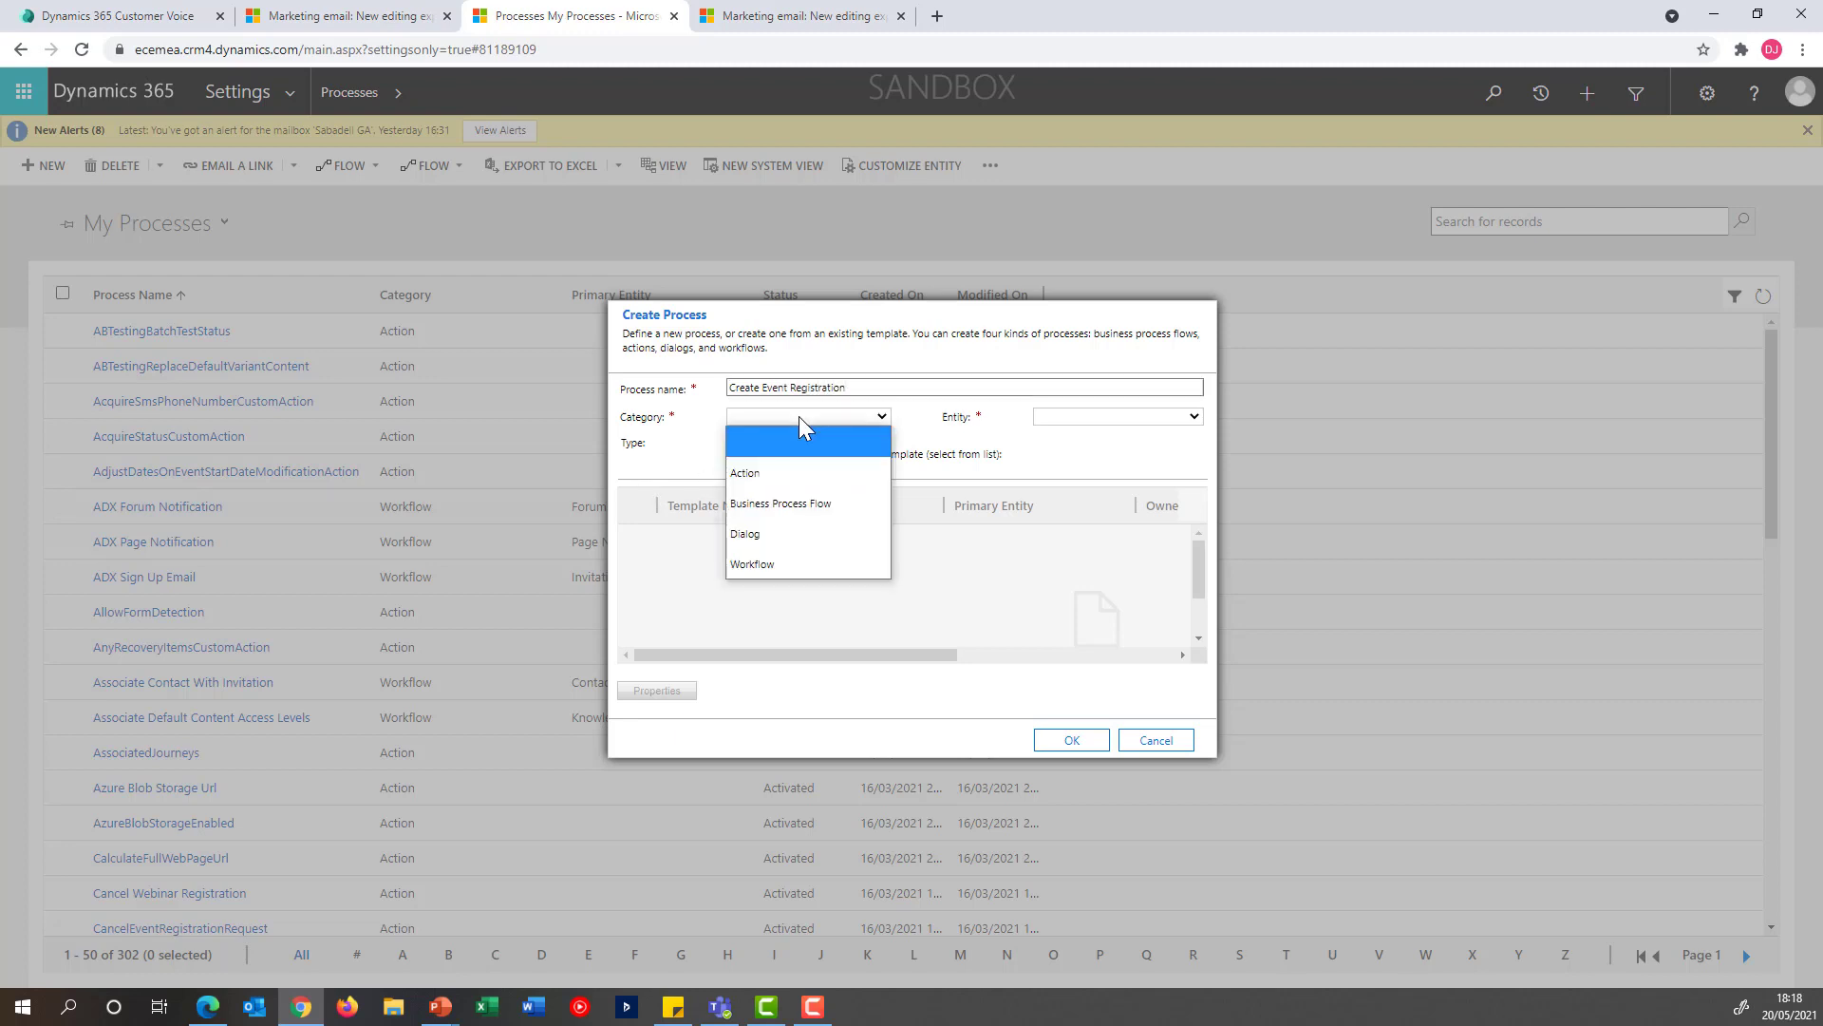
left_click(790, 564)
left_click(1101, 423)
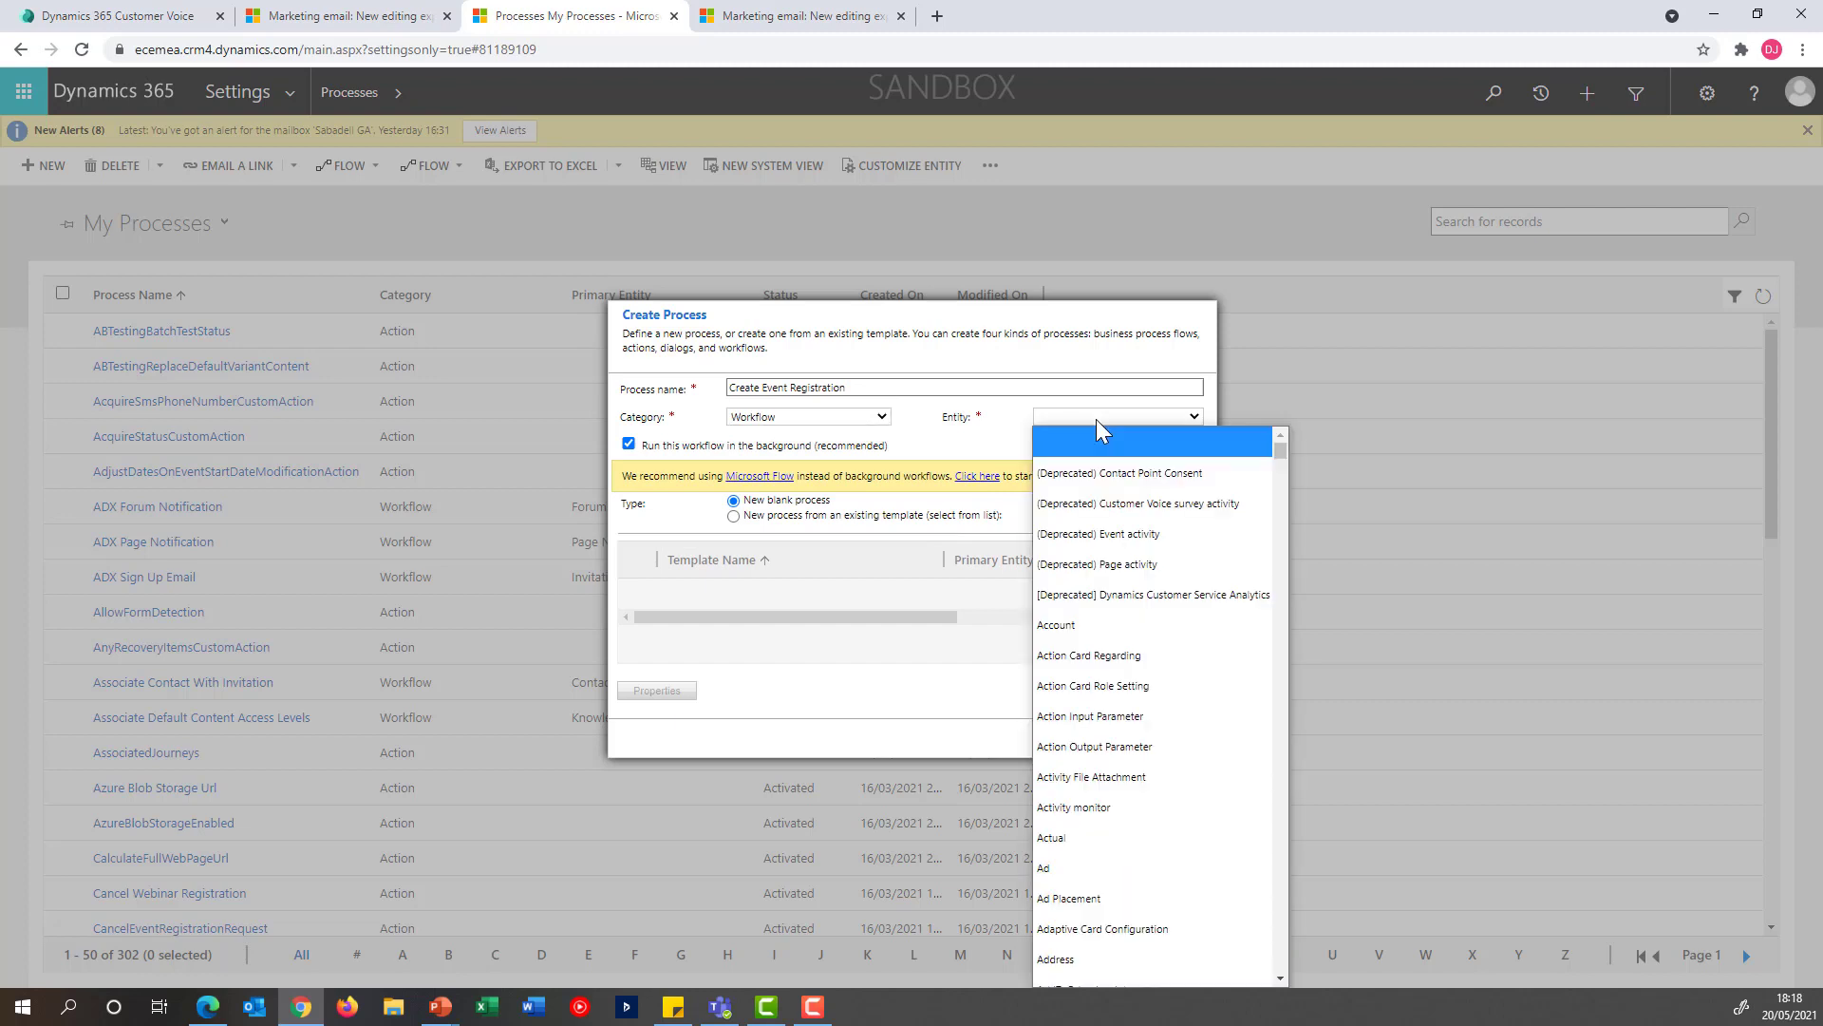
type("cont")
key("Return")
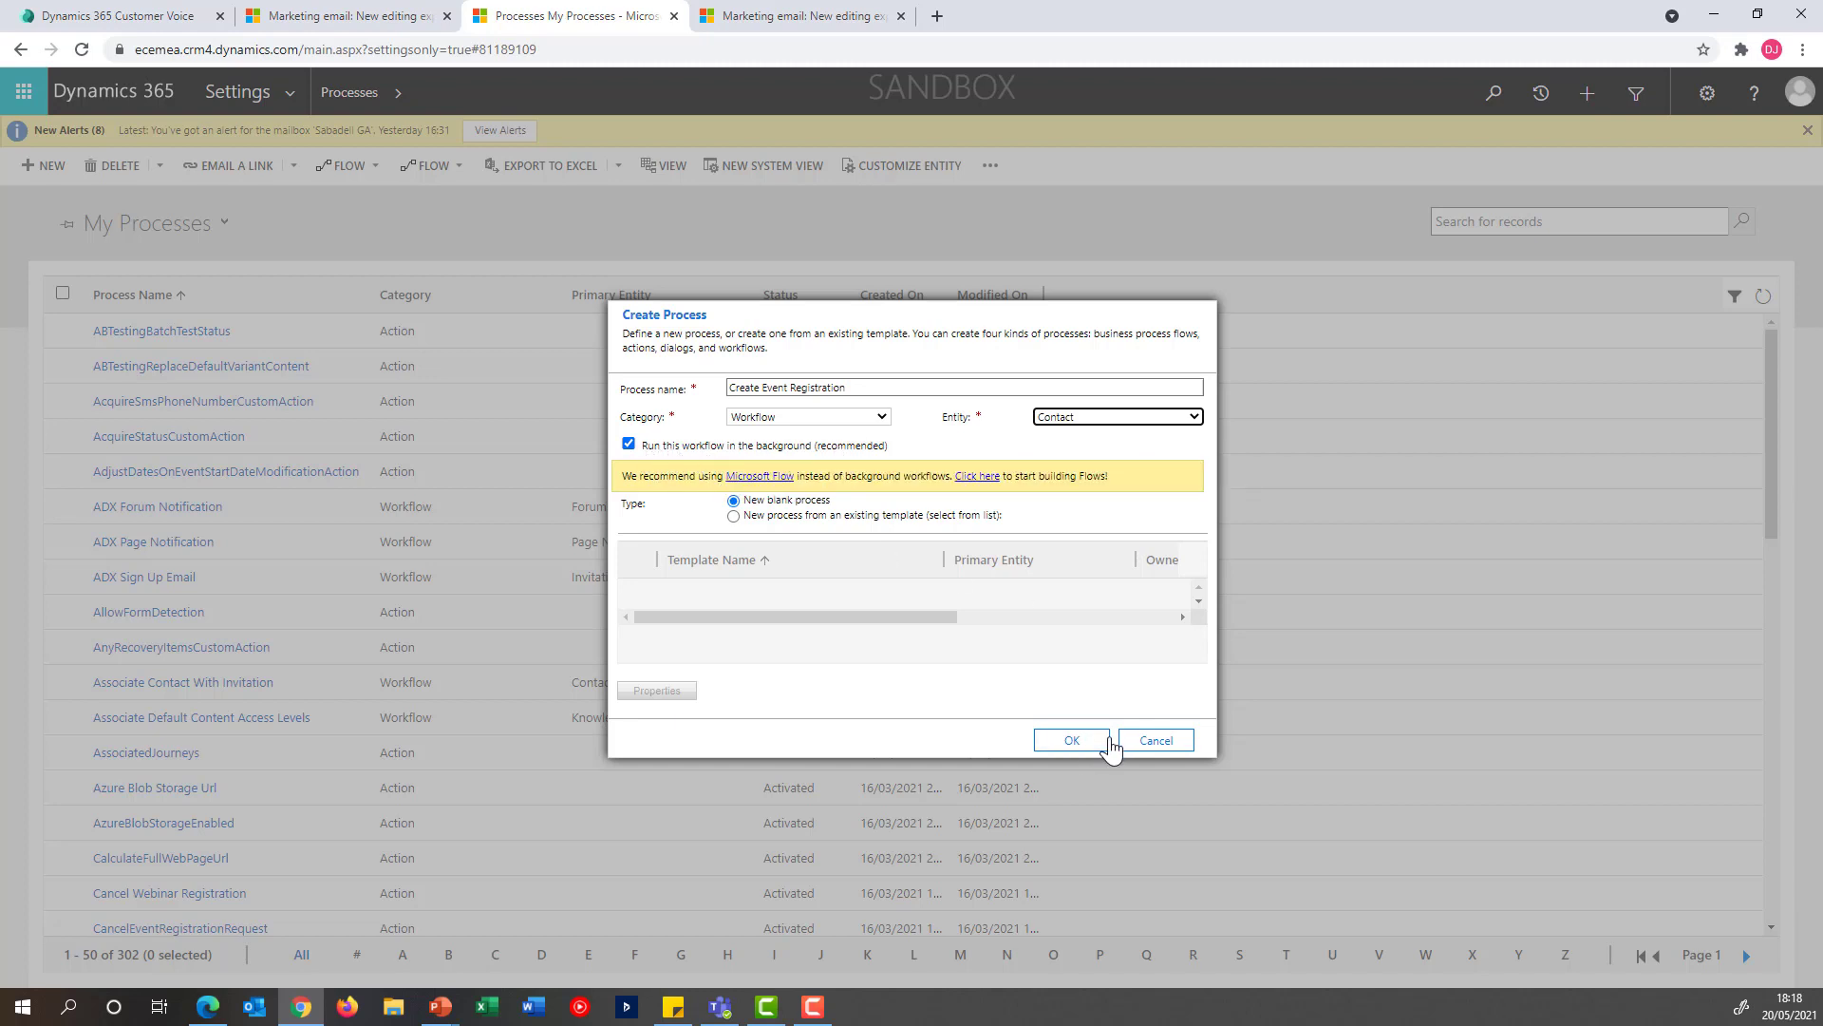
left_click(1080, 749)
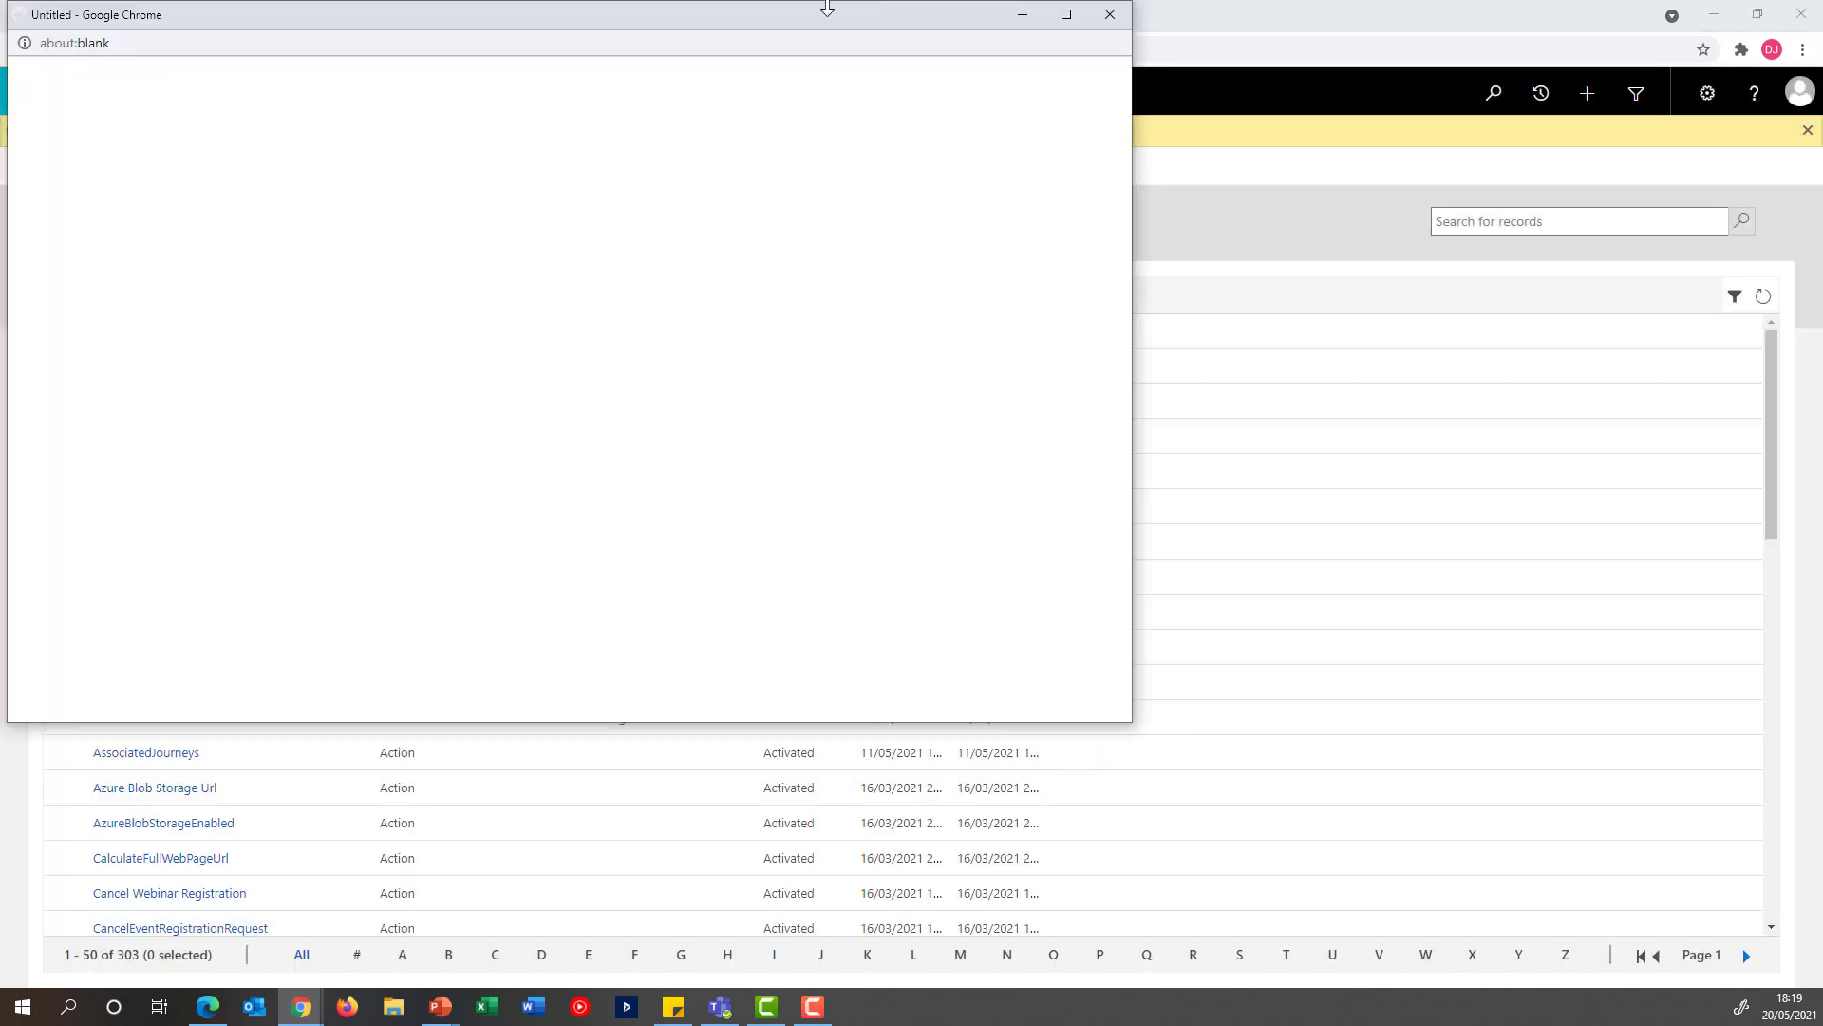
Set the workflow's scope to Organization and make it available as an on-demand process
double_click(801, 17)
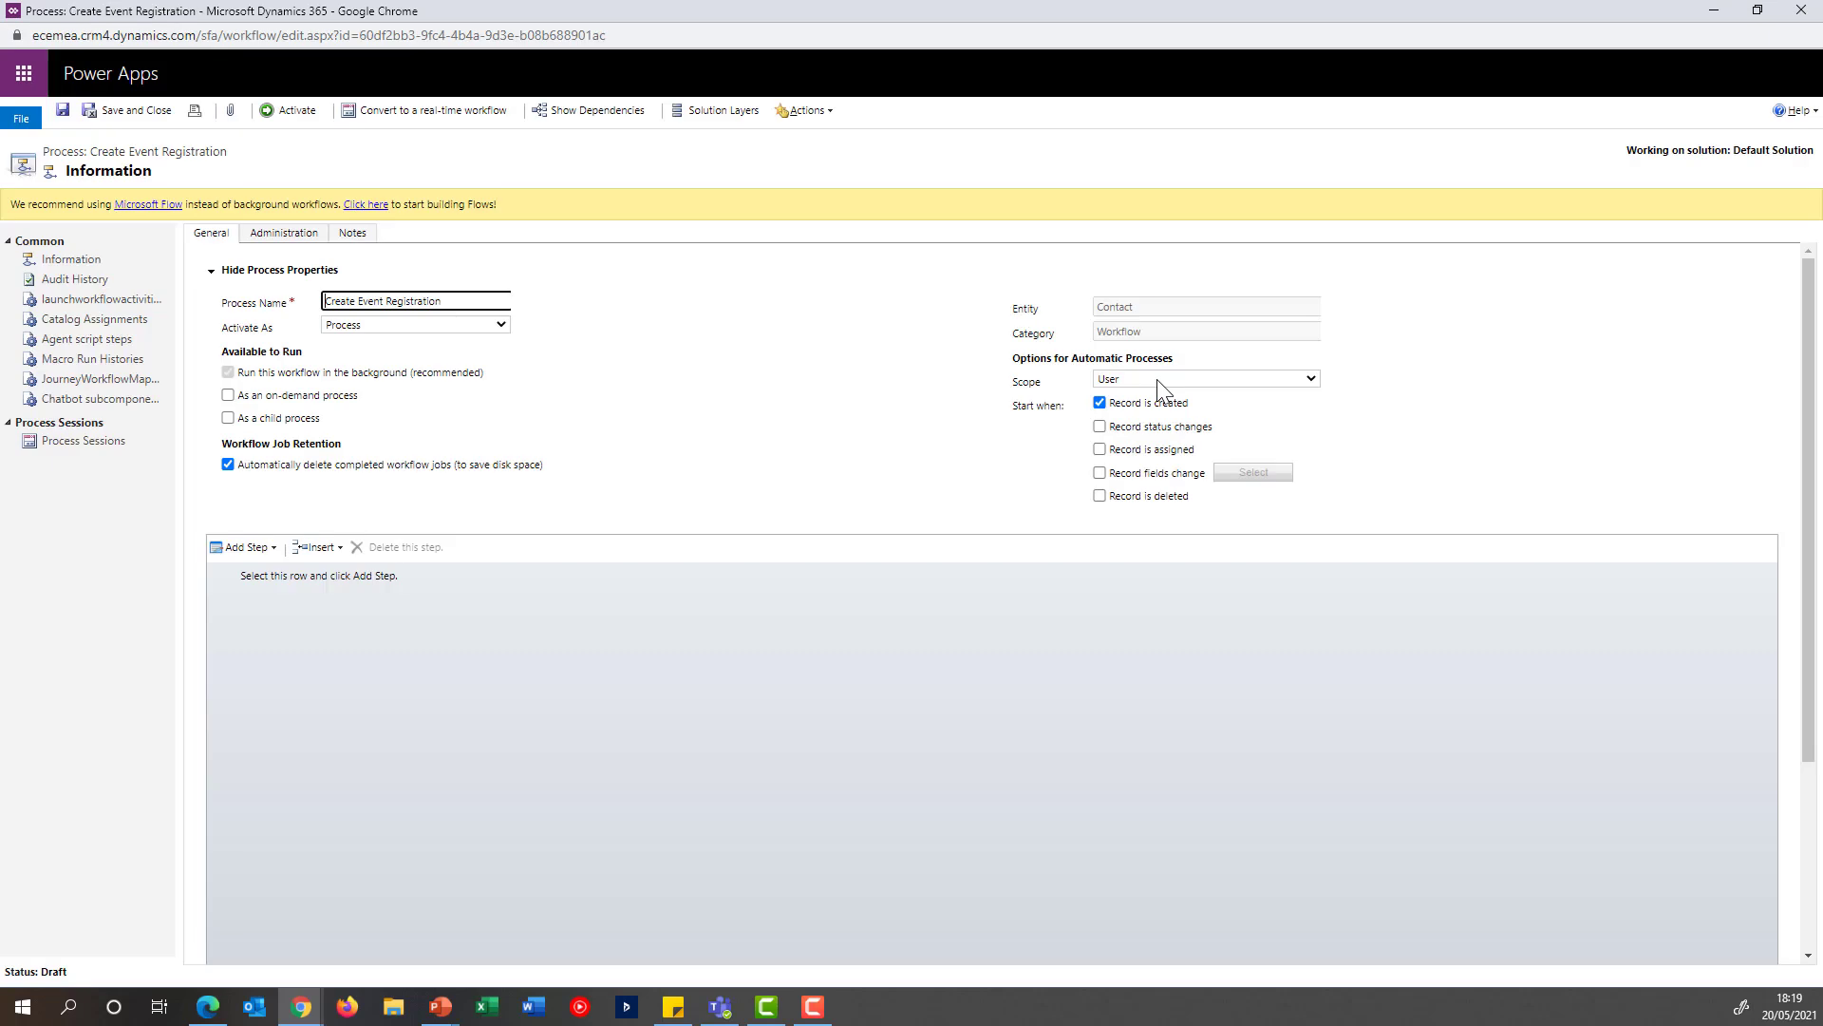
left_click(1166, 379)
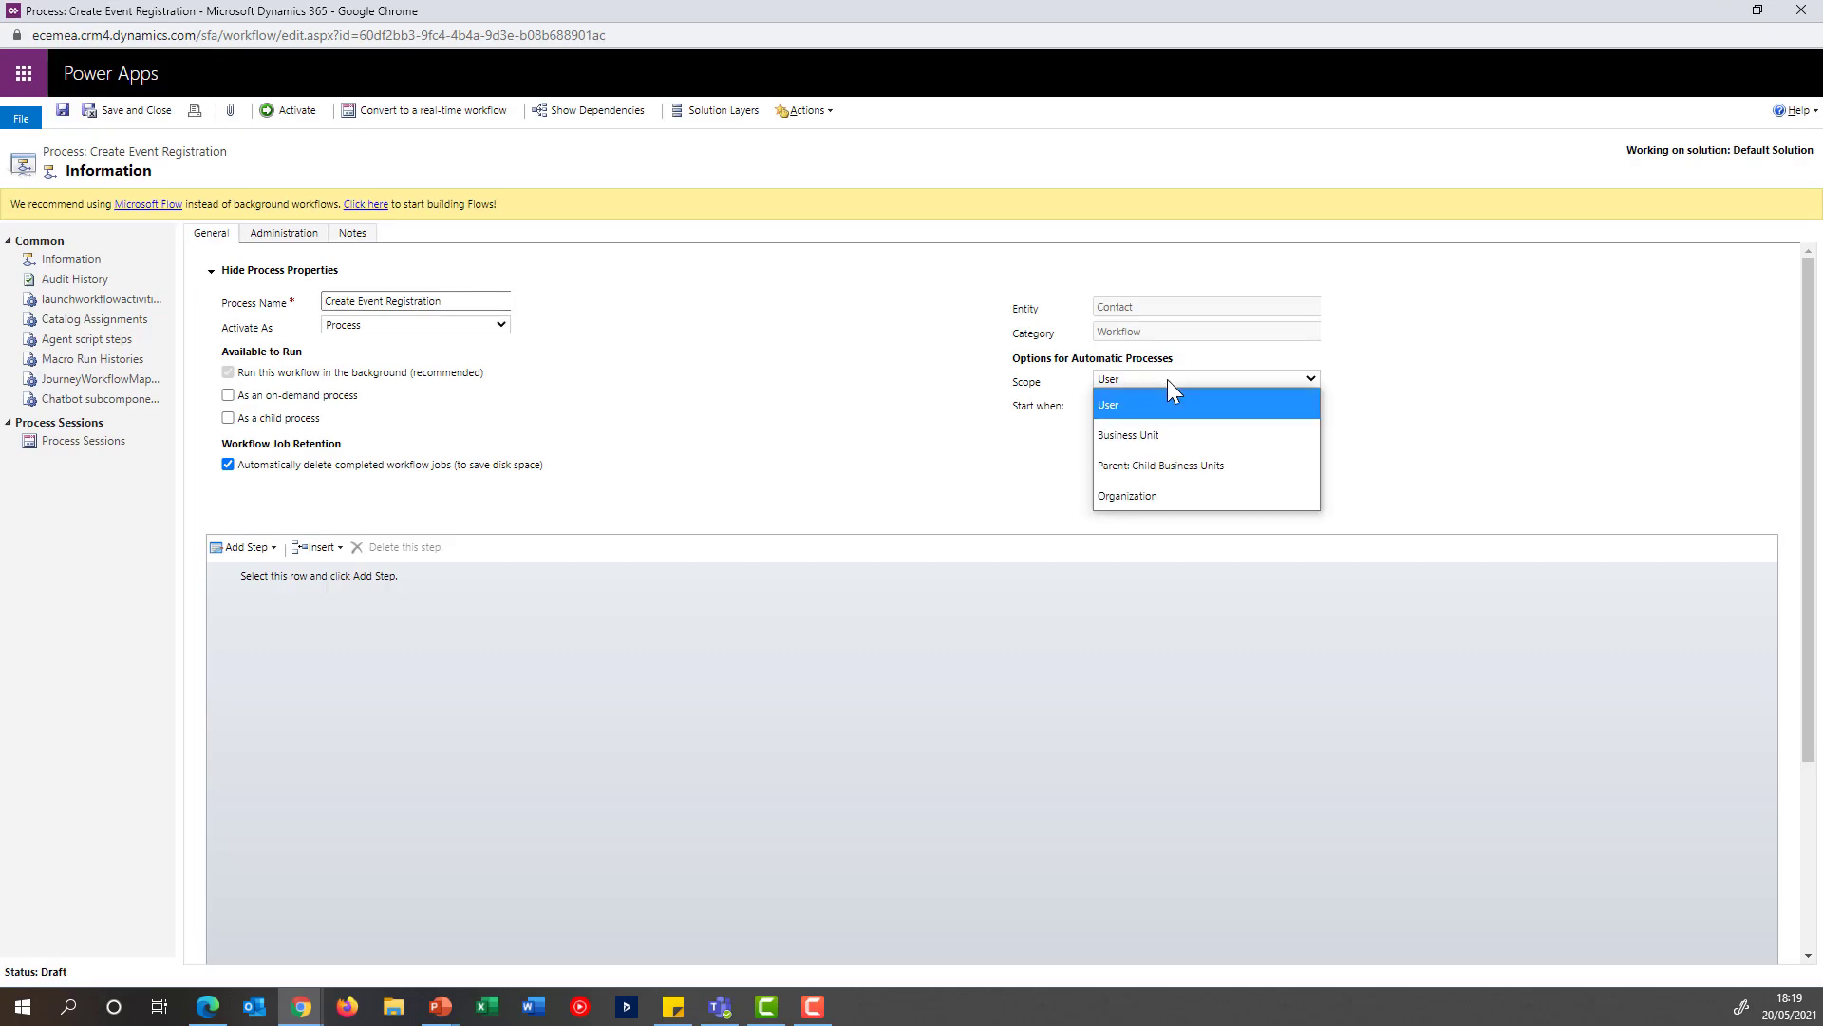
left_click(1138, 494)
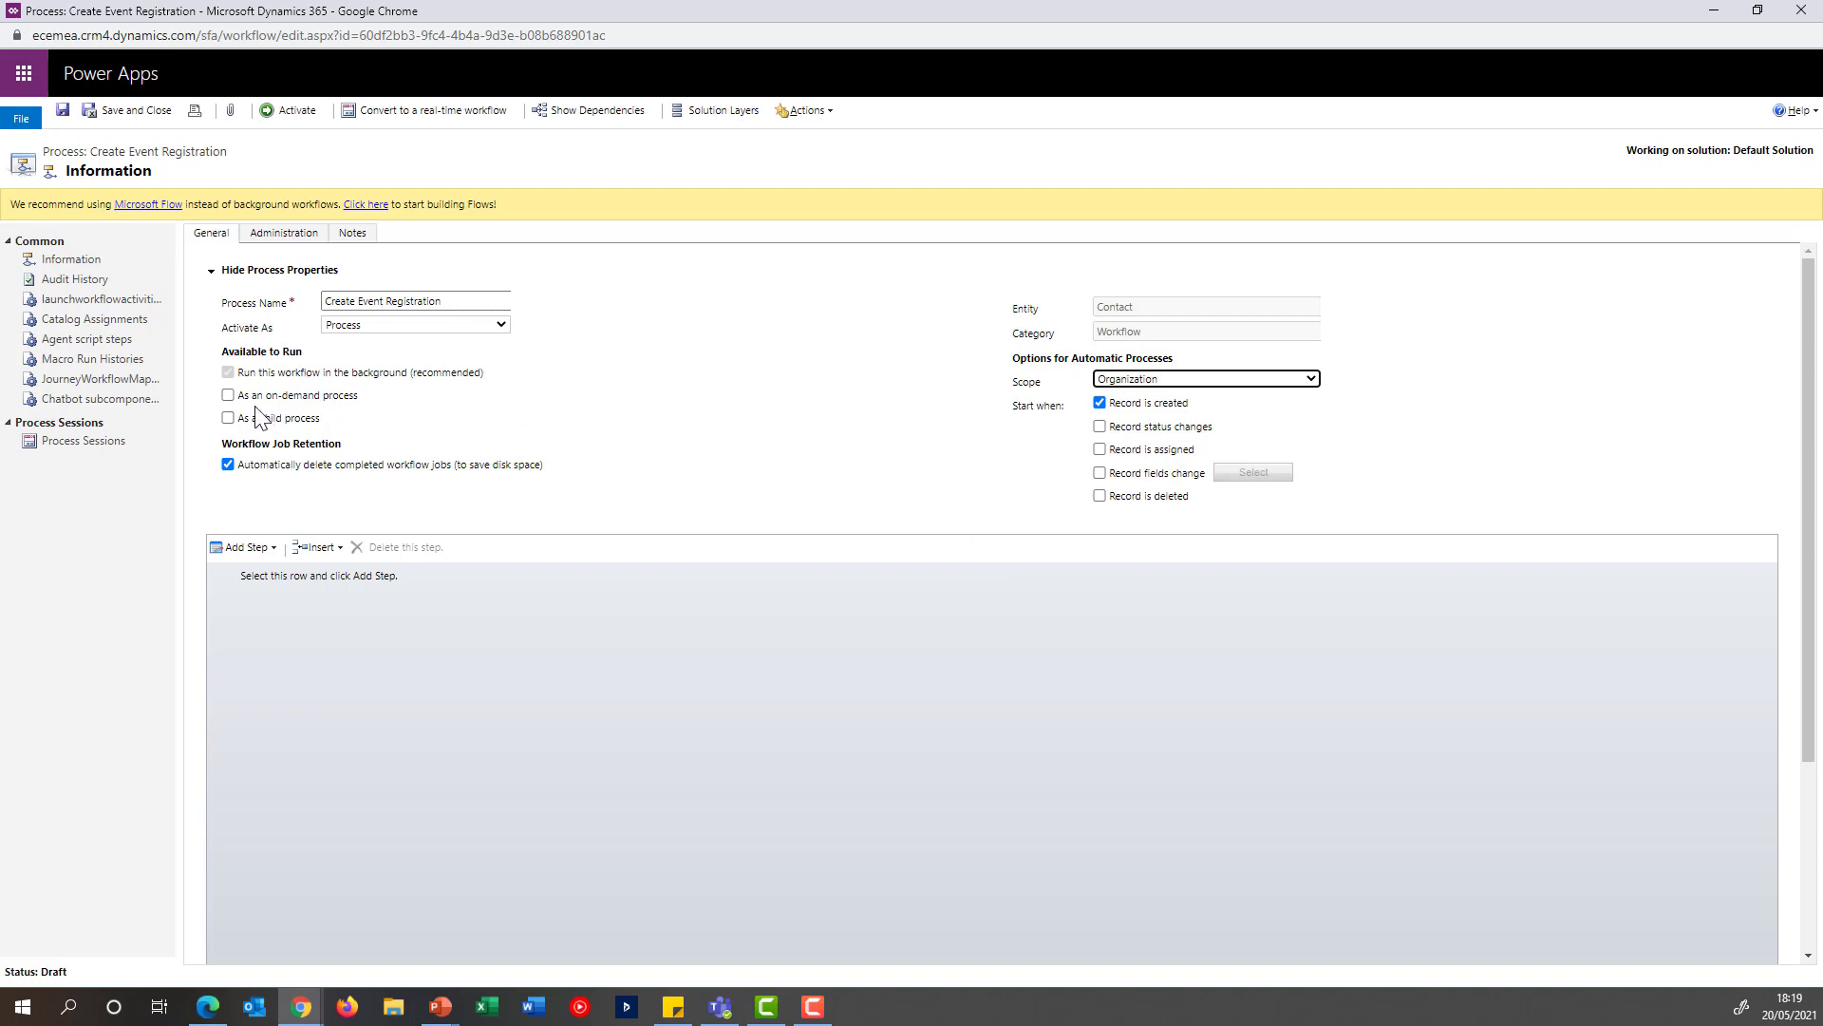
left_click(228, 395)
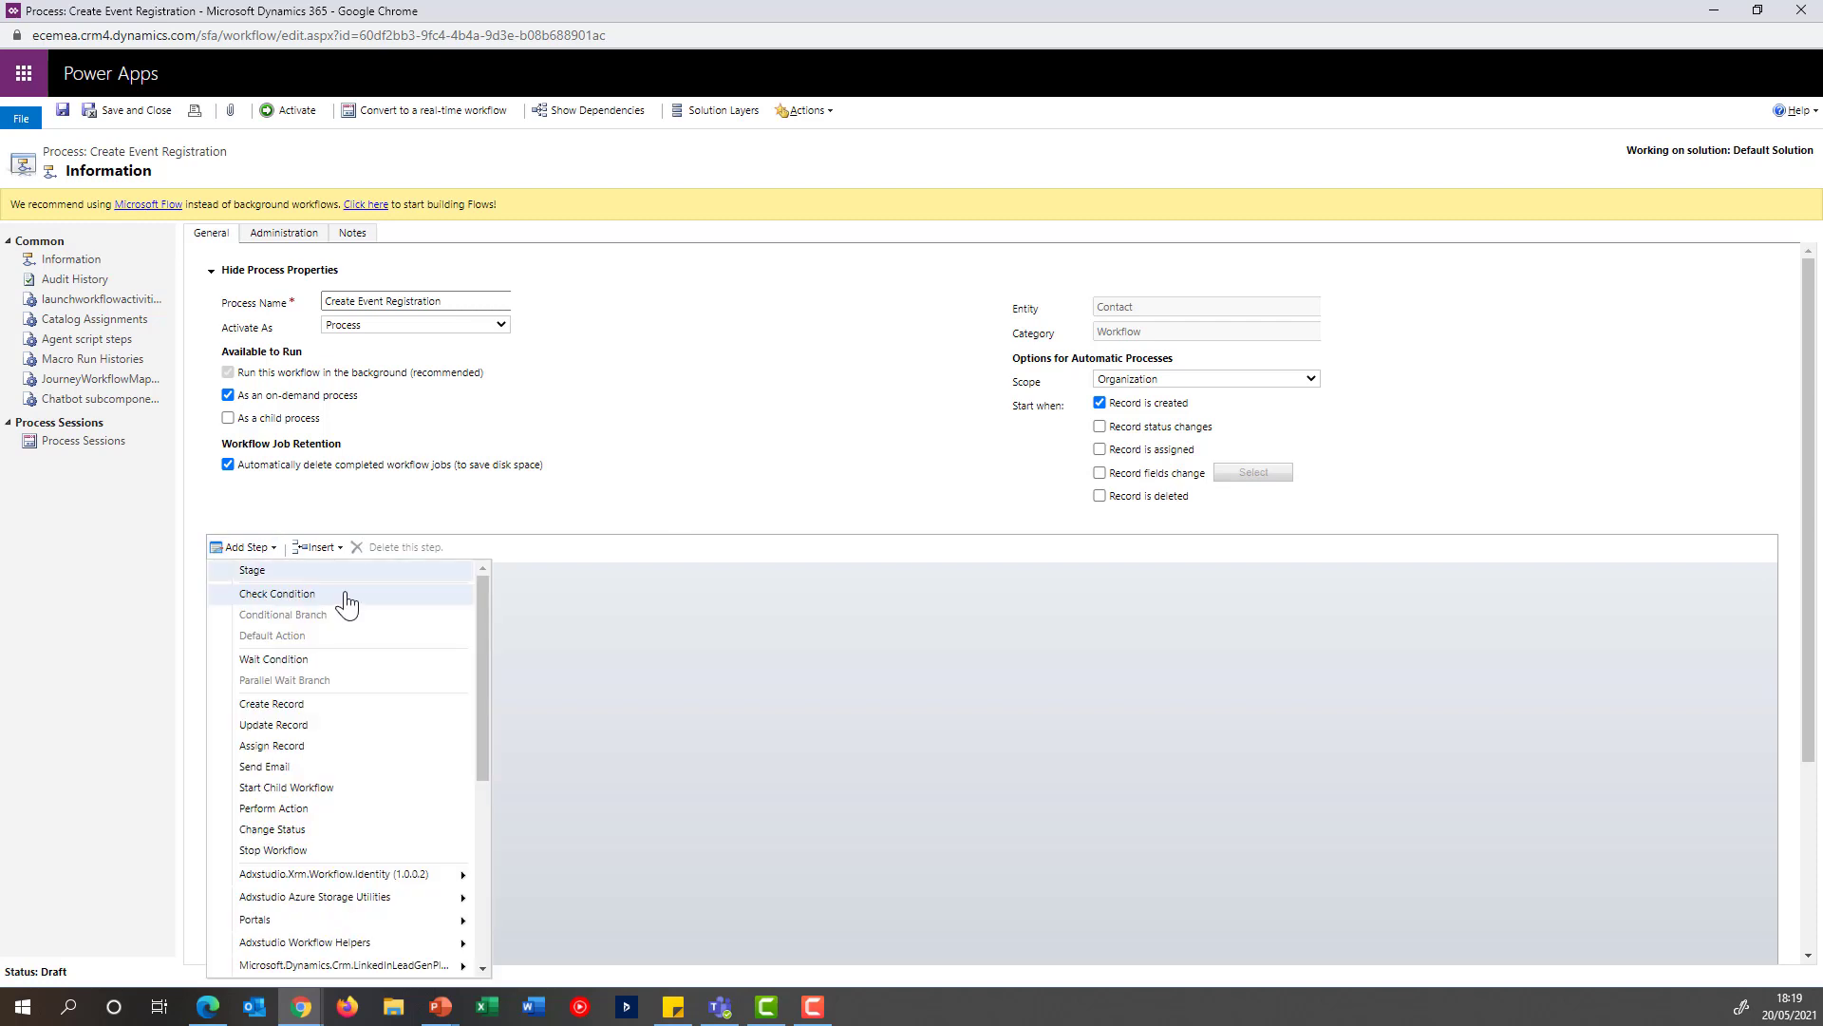
Add a Create Record step to the workflow that creates an Event Registration
left_click(386, 717)
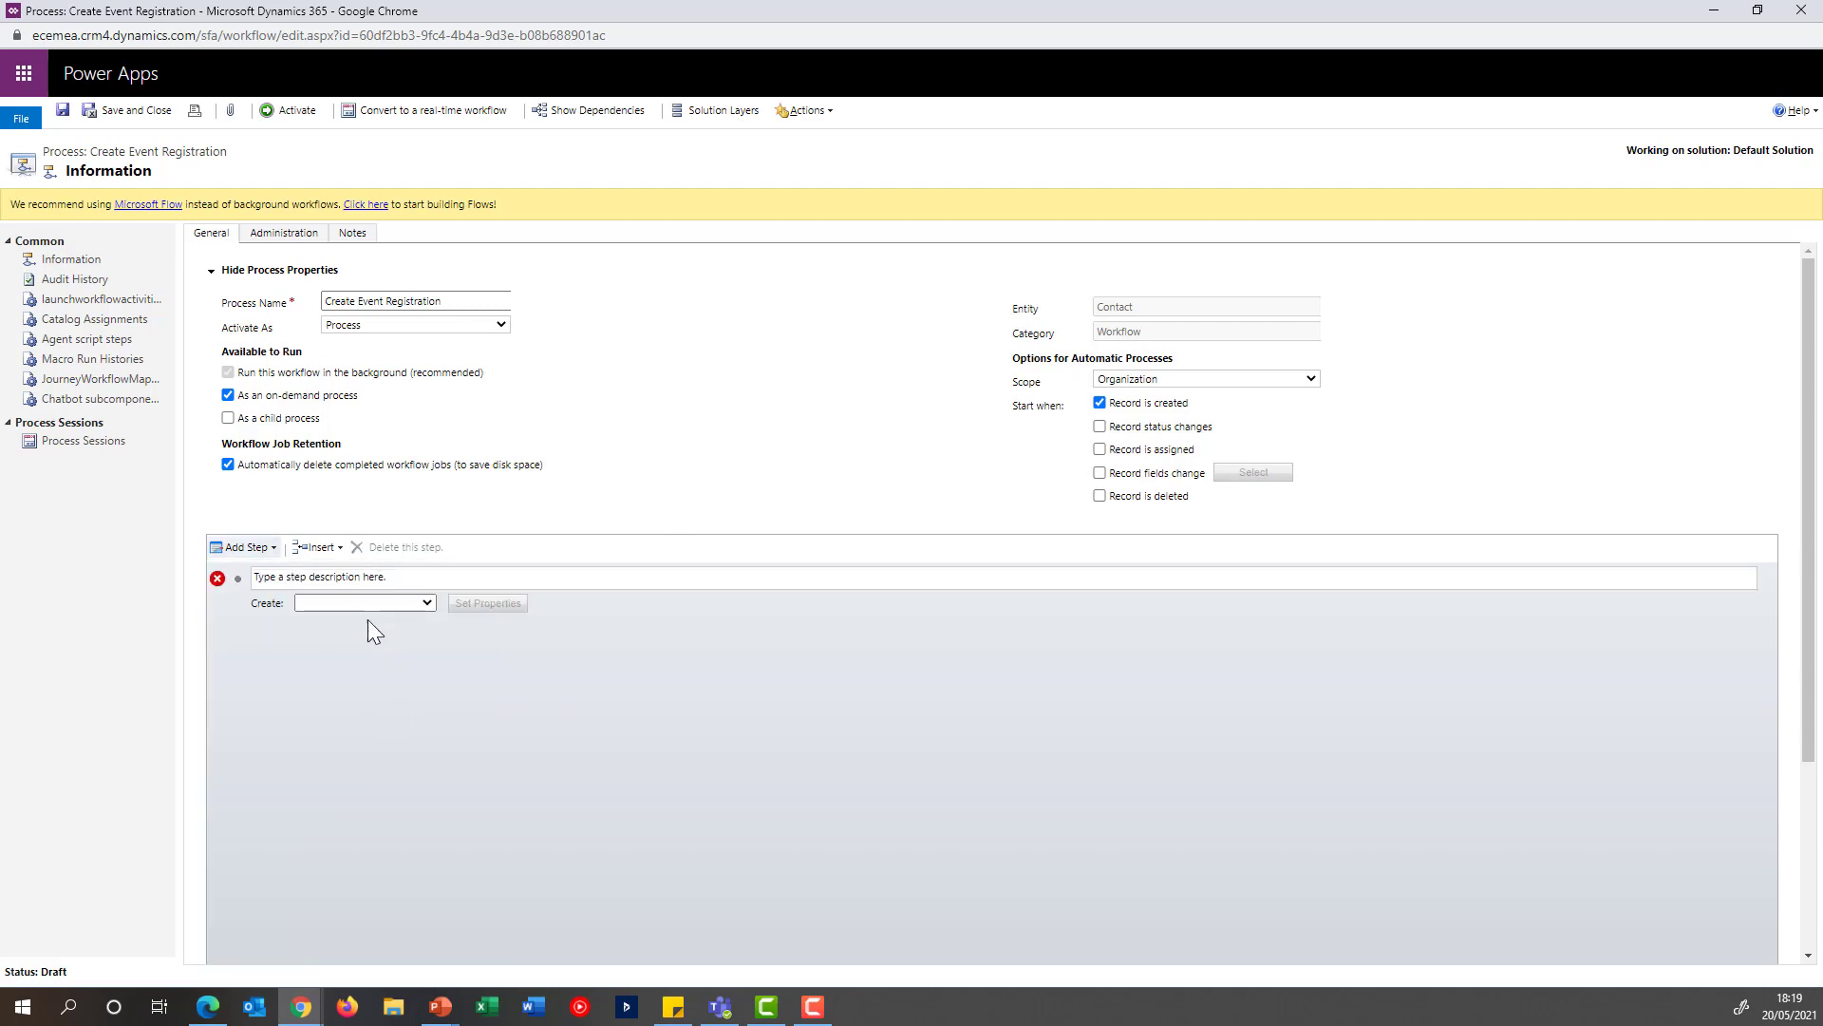
left_click(357, 602)
type("event m")
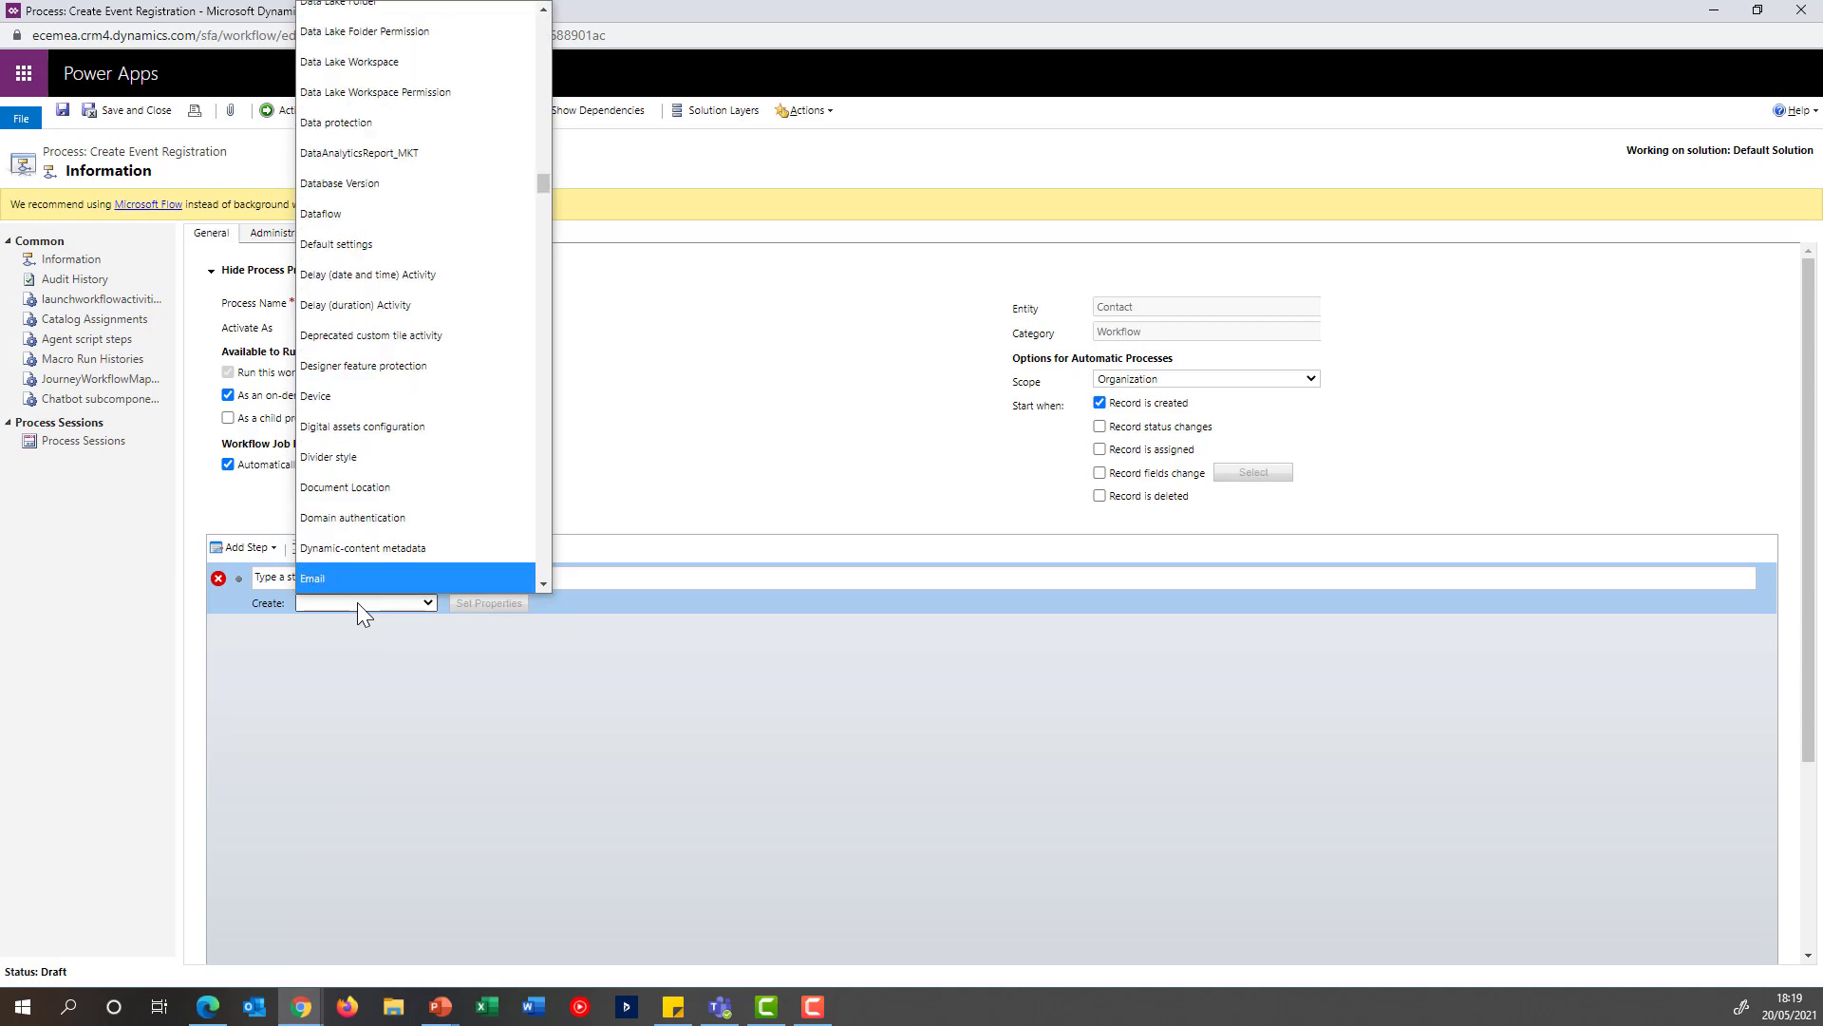
key("Down")
key("Down")
key("Down")
key("Down")
key("Down")
key("Down")
key("Down")
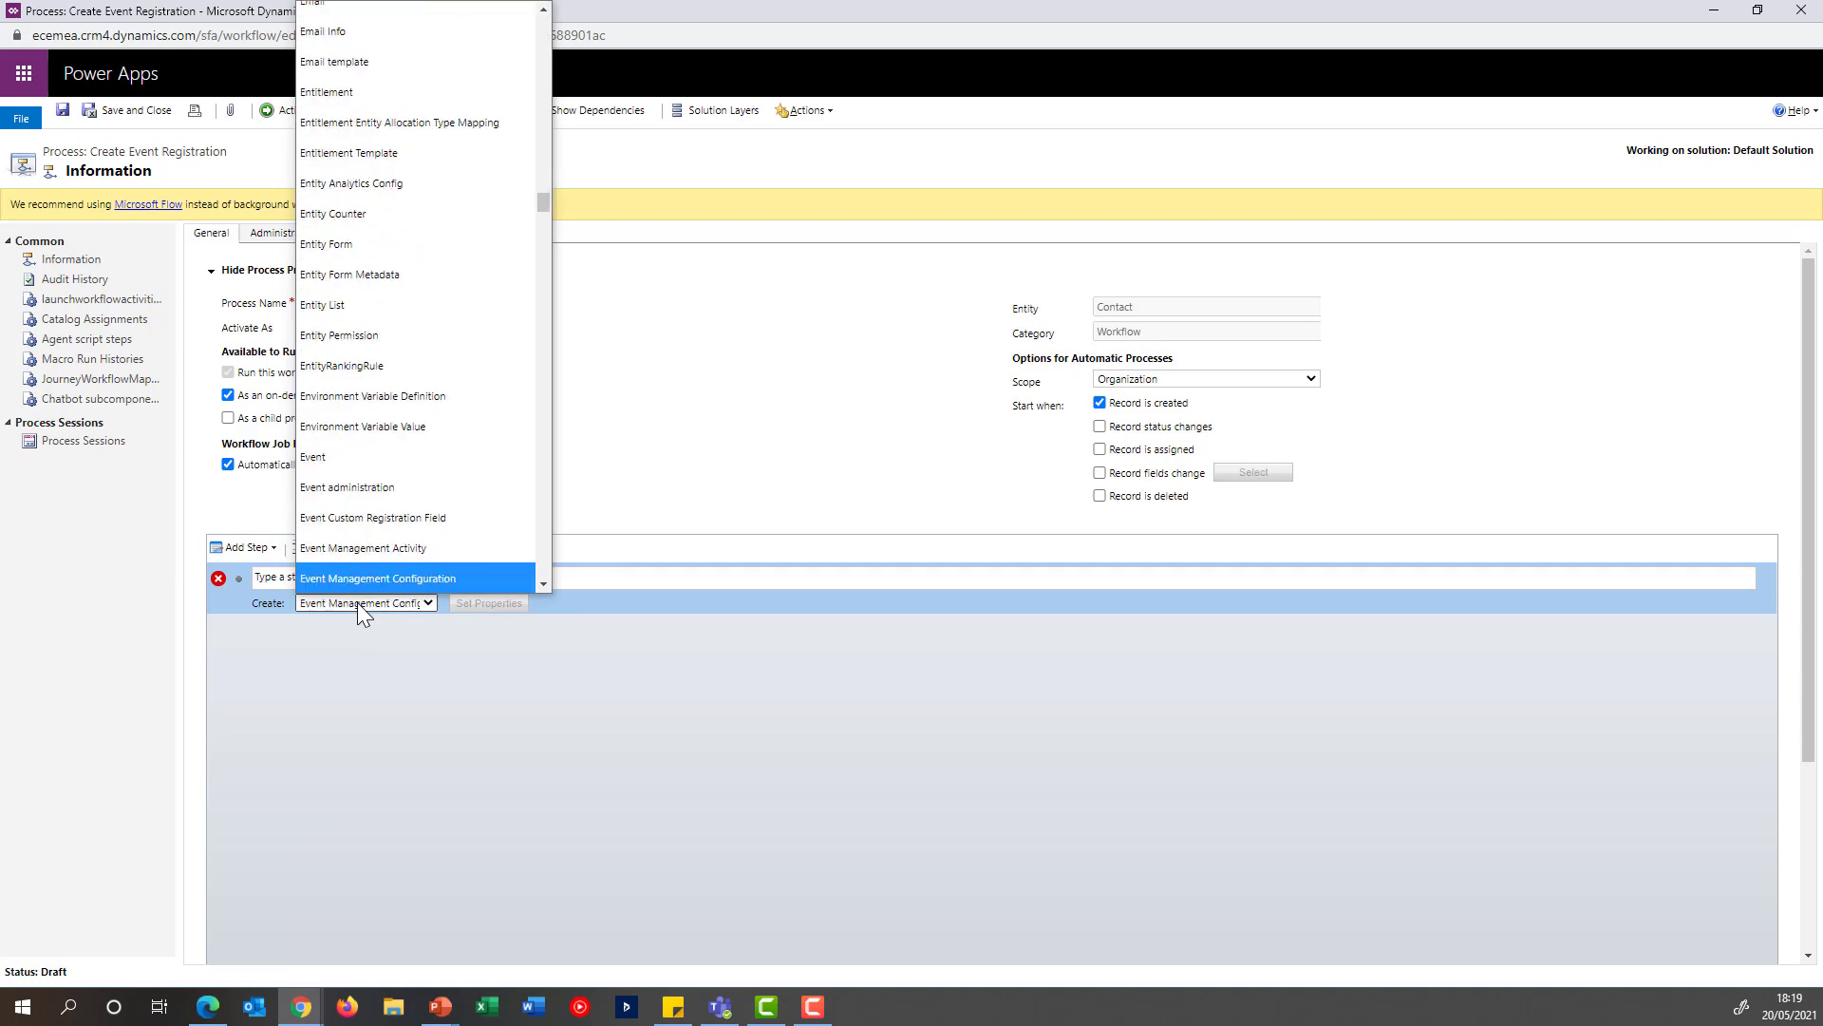
key("Up")
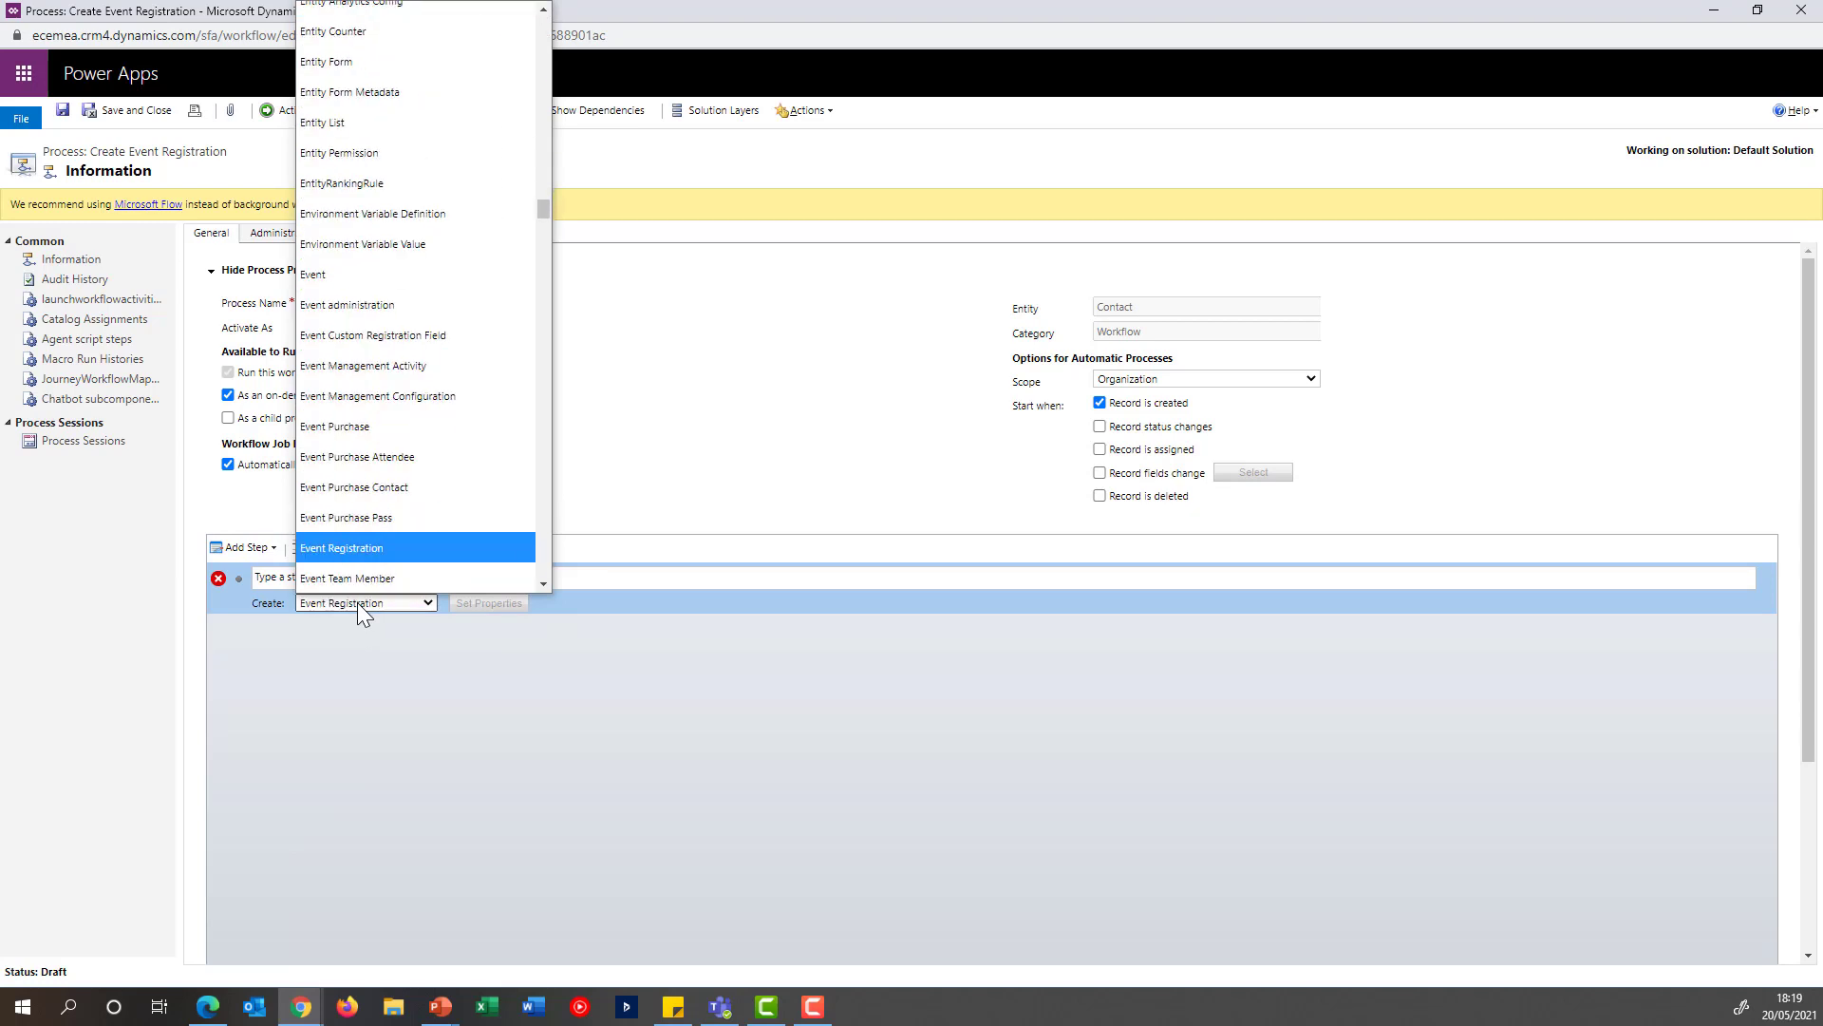
key("Return")
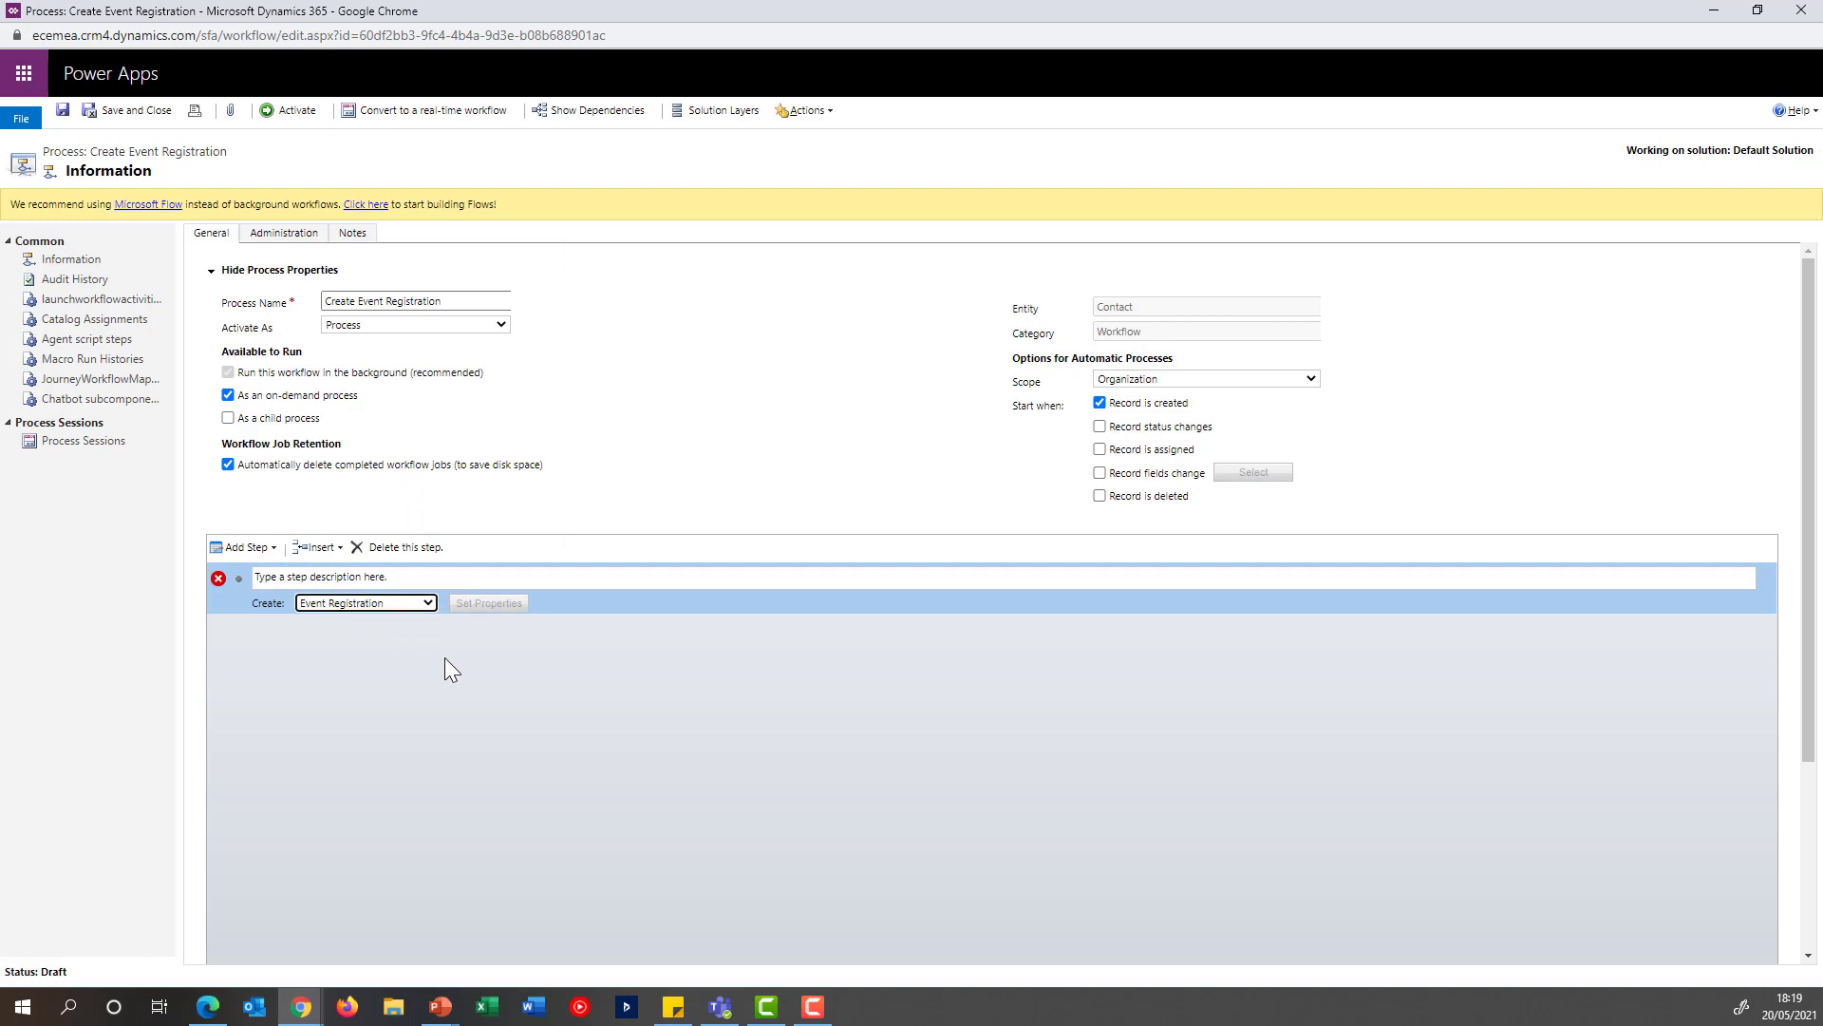
In the Event Registration step's properties, set the Contact field to the dynamic value Contact(Contact)
left_click(487, 605)
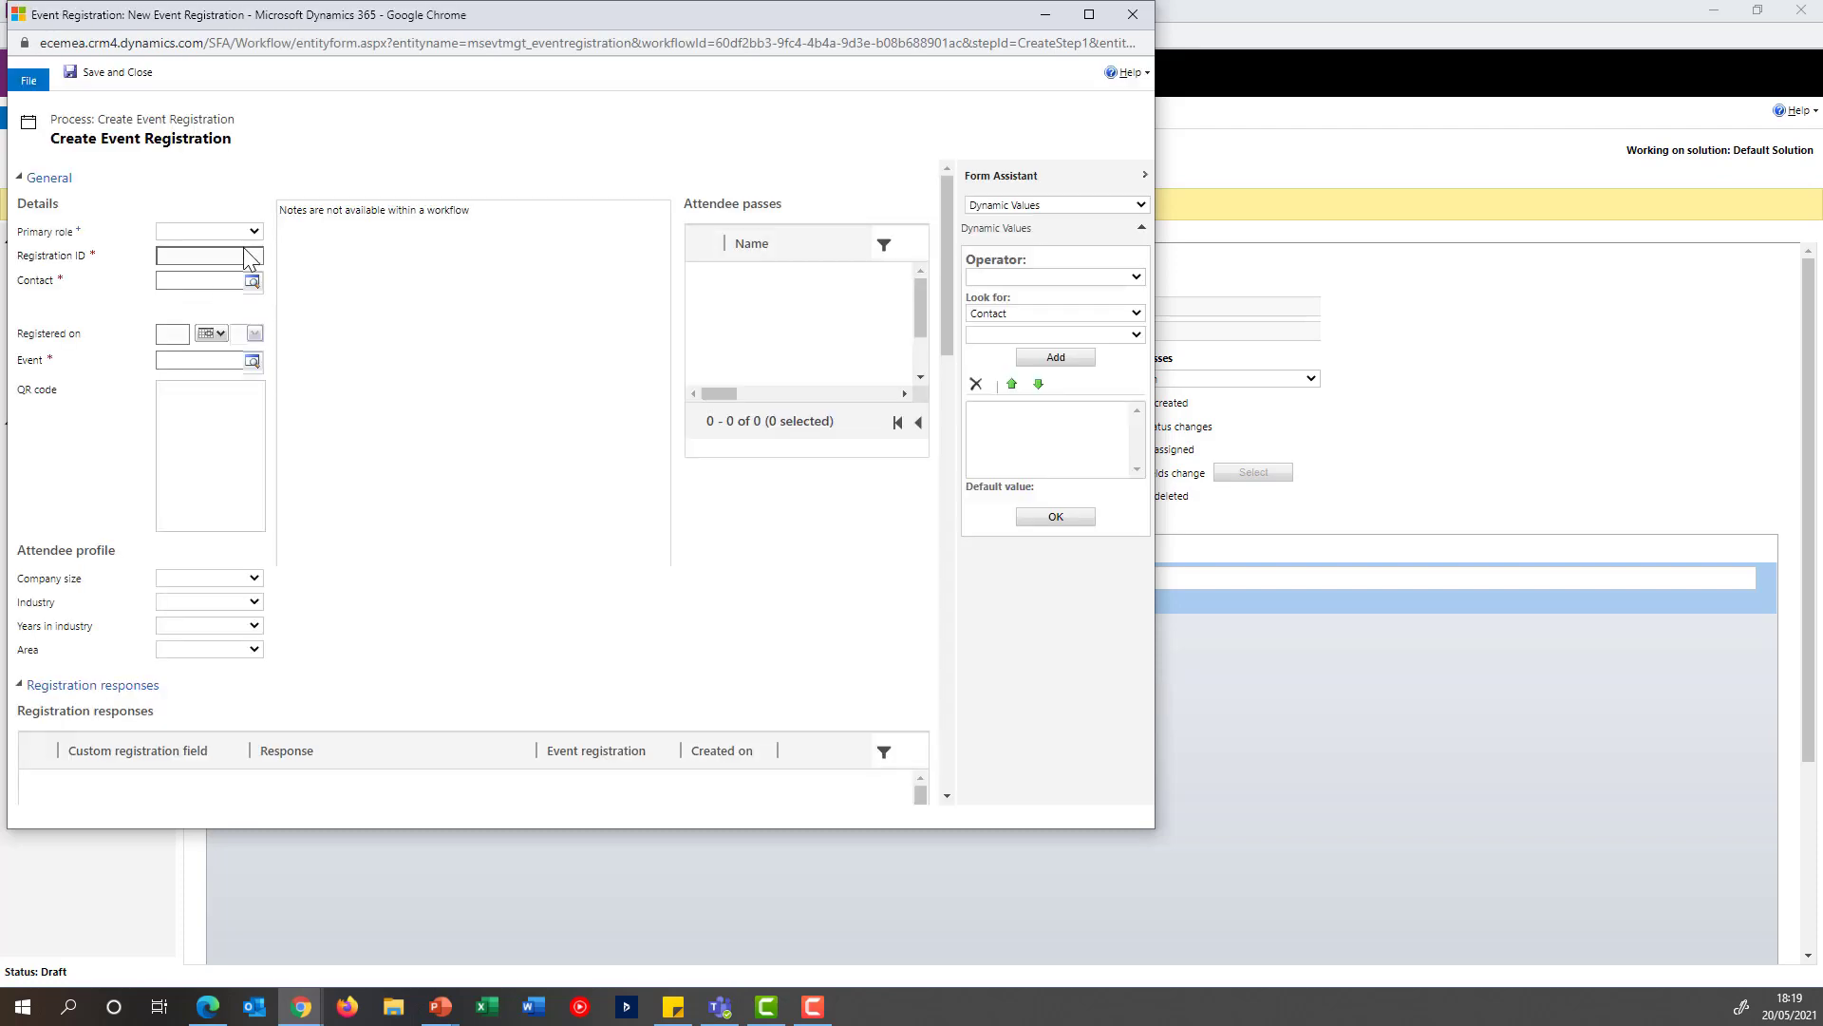
left_click(217, 283)
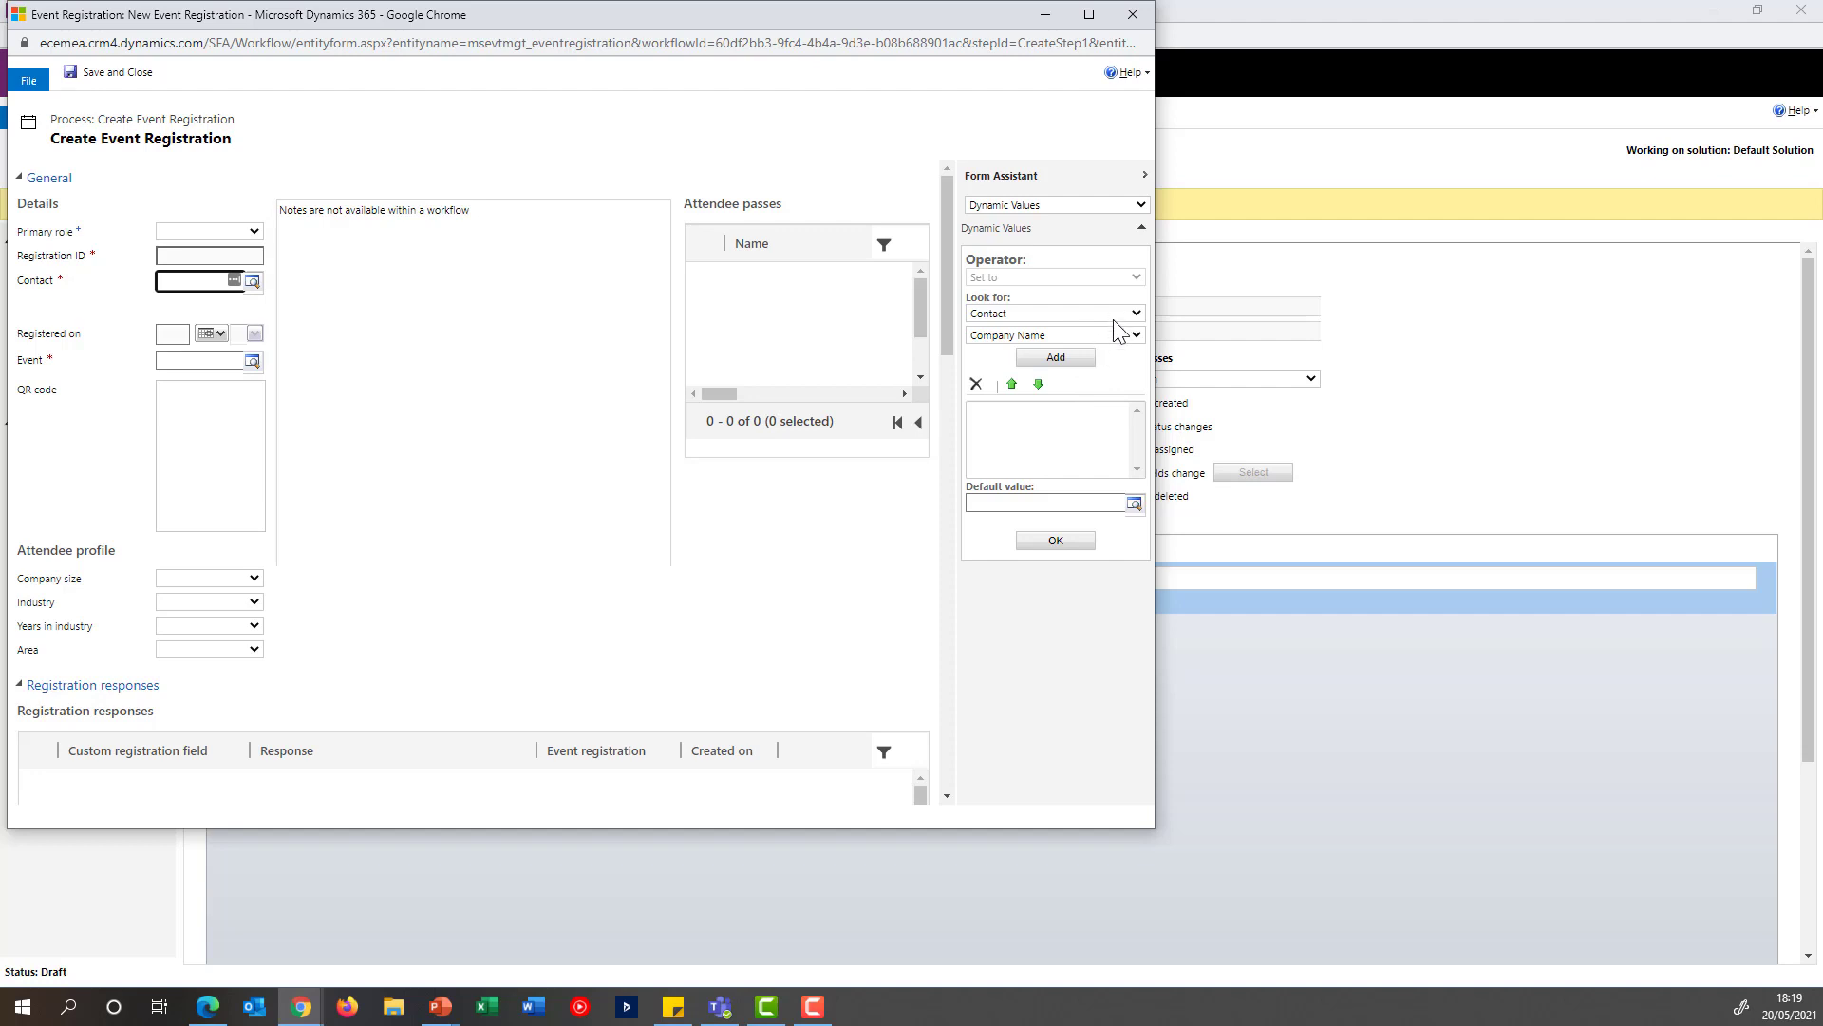
left_click(1116, 335)
left_click(1068, 382)
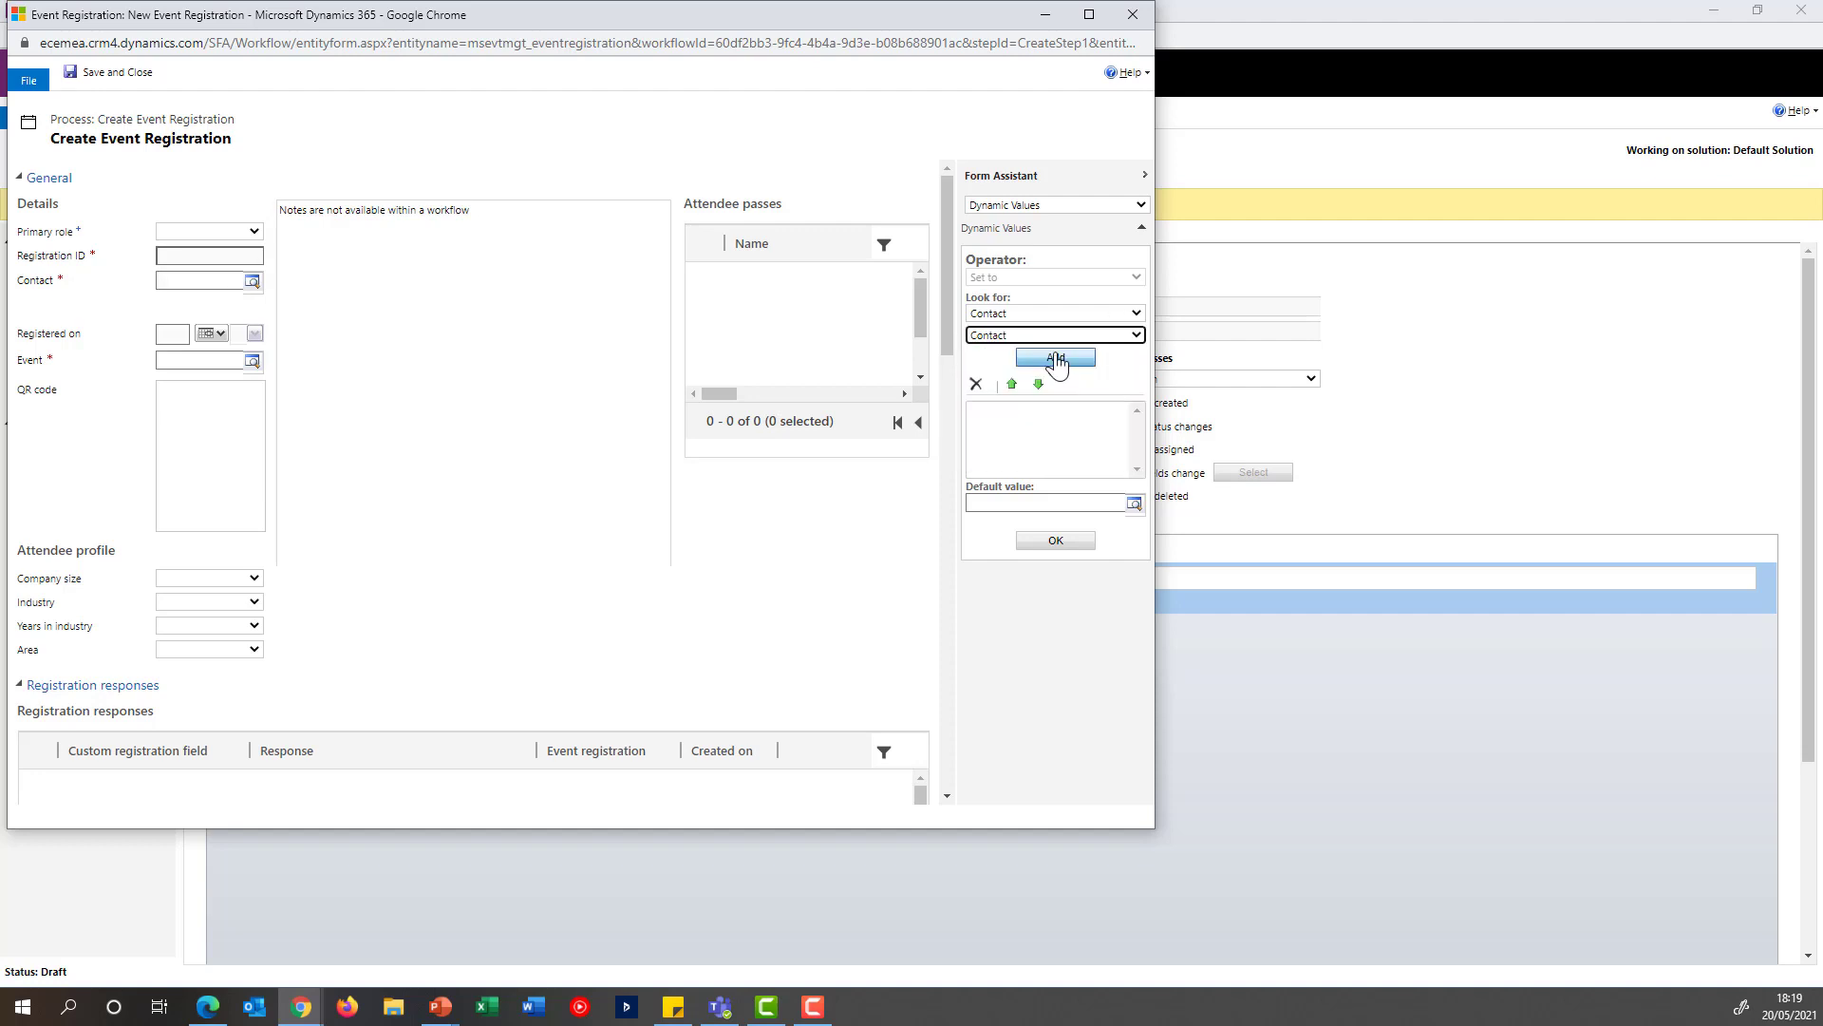
left_click(1057, 358)
left_click(1026, 409)
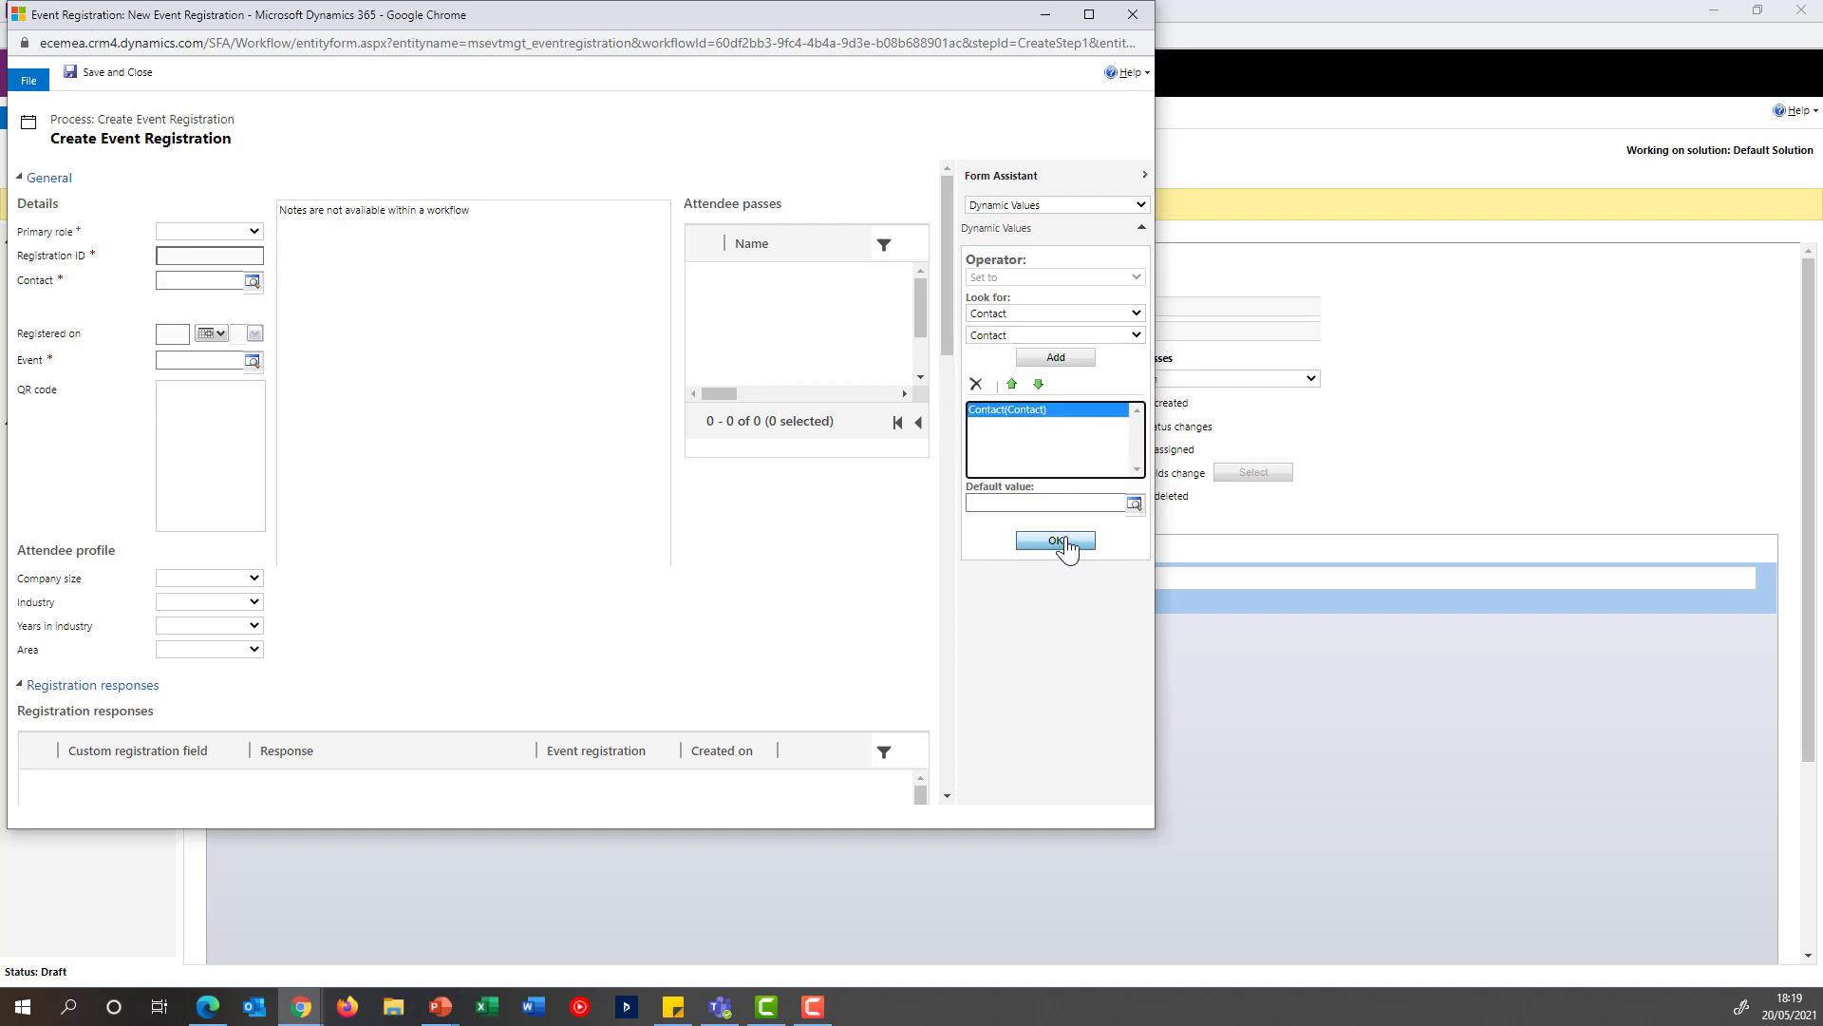
left_click(1056, 540)
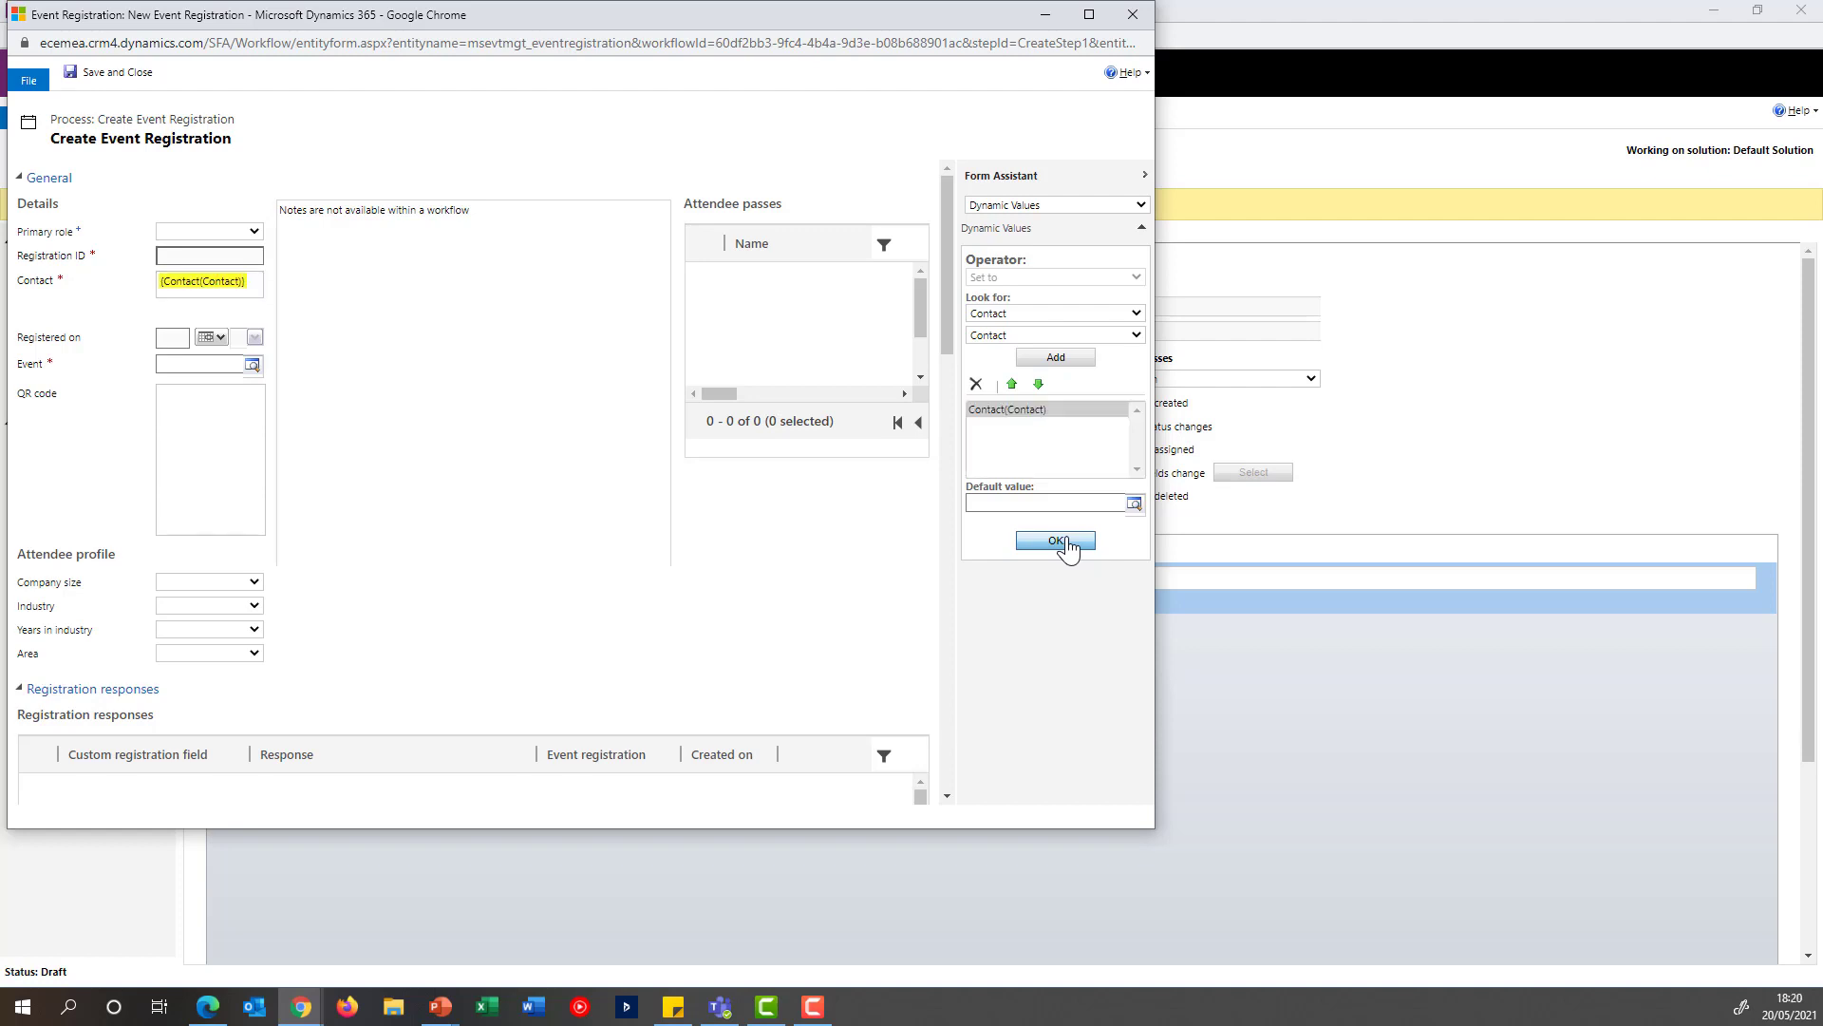
Set the registration's event to NBA Event, and save and close the step's properties
left_click(216, 364)
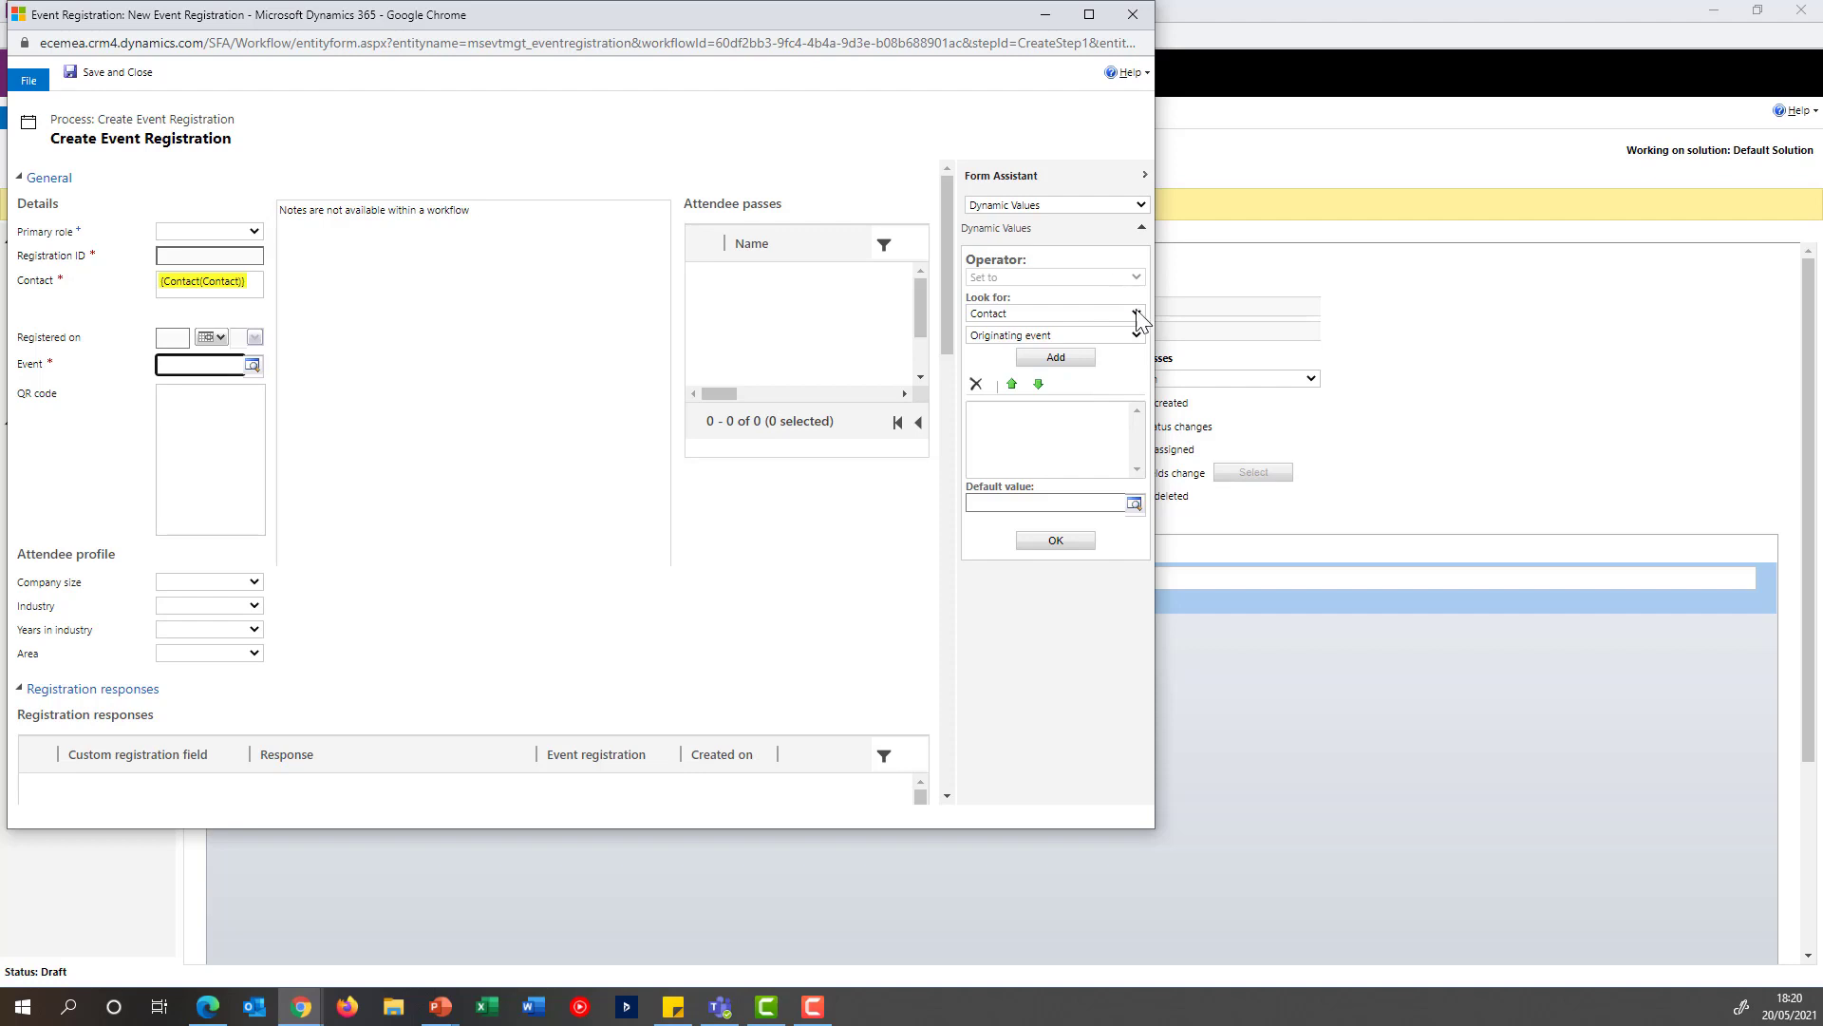
left_click(252, 366)
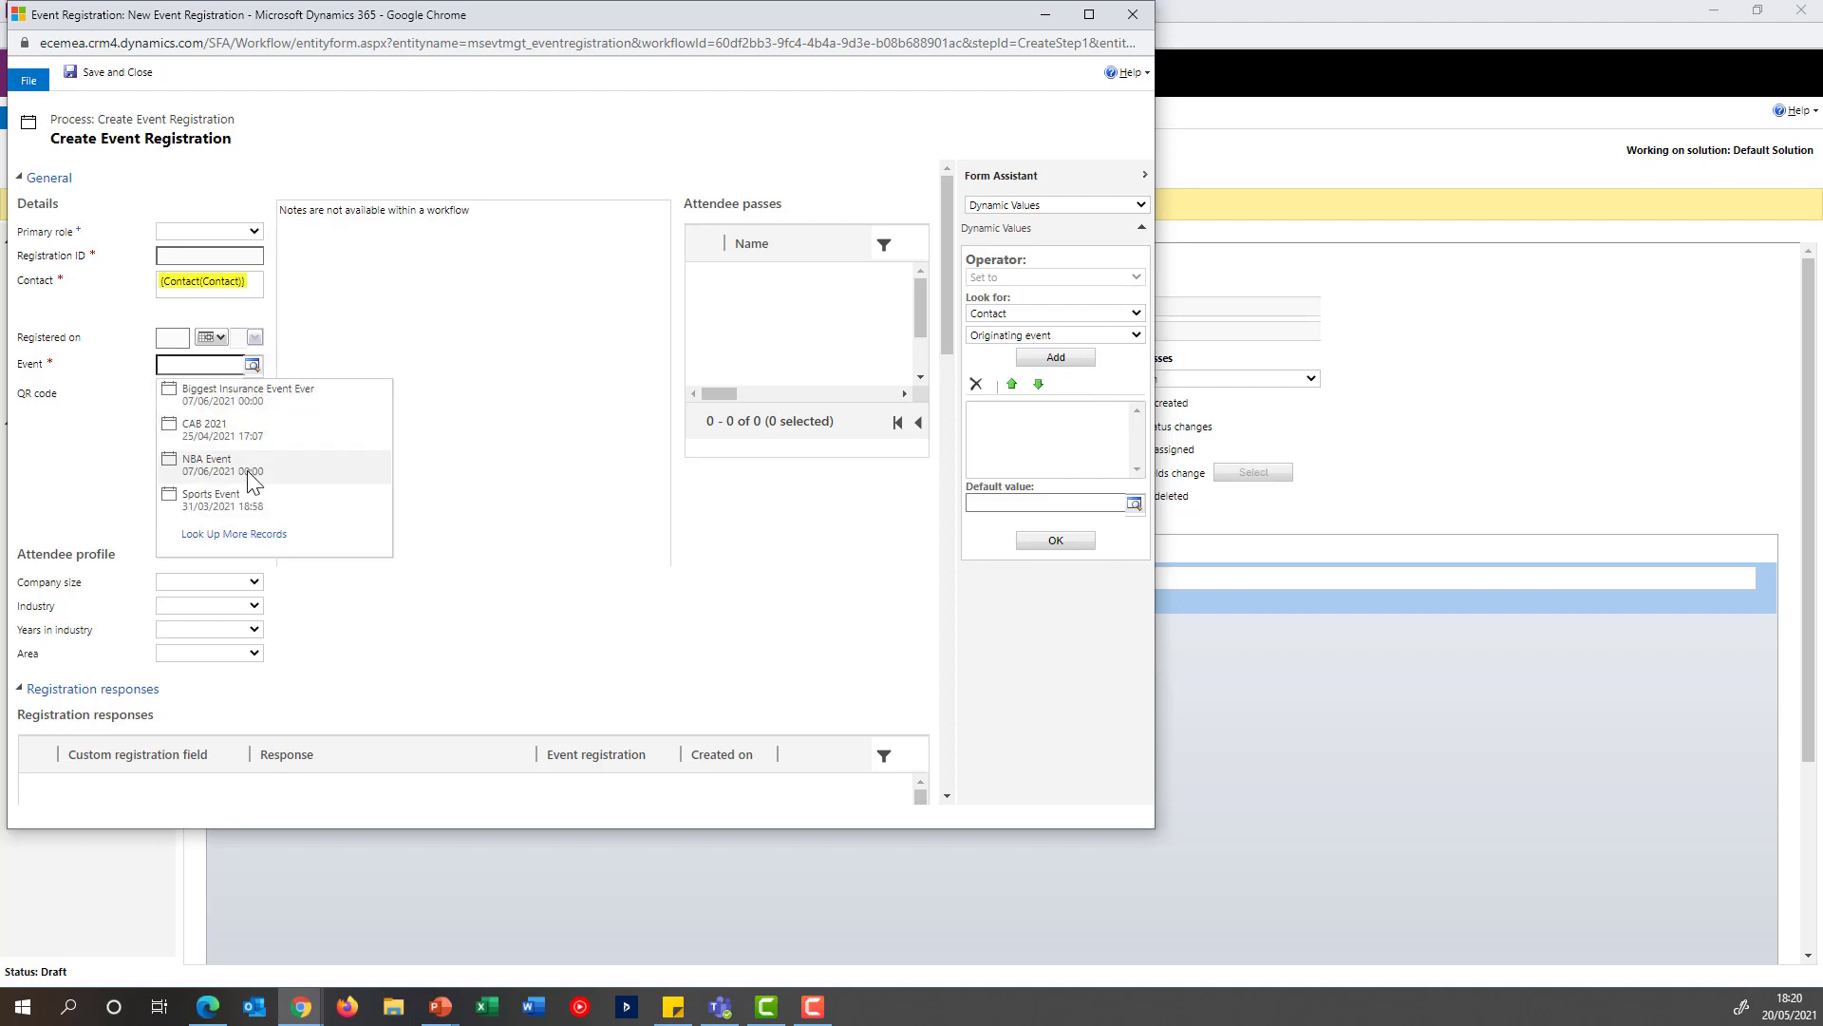
left_click(252, 480)
left_click(114, 76)
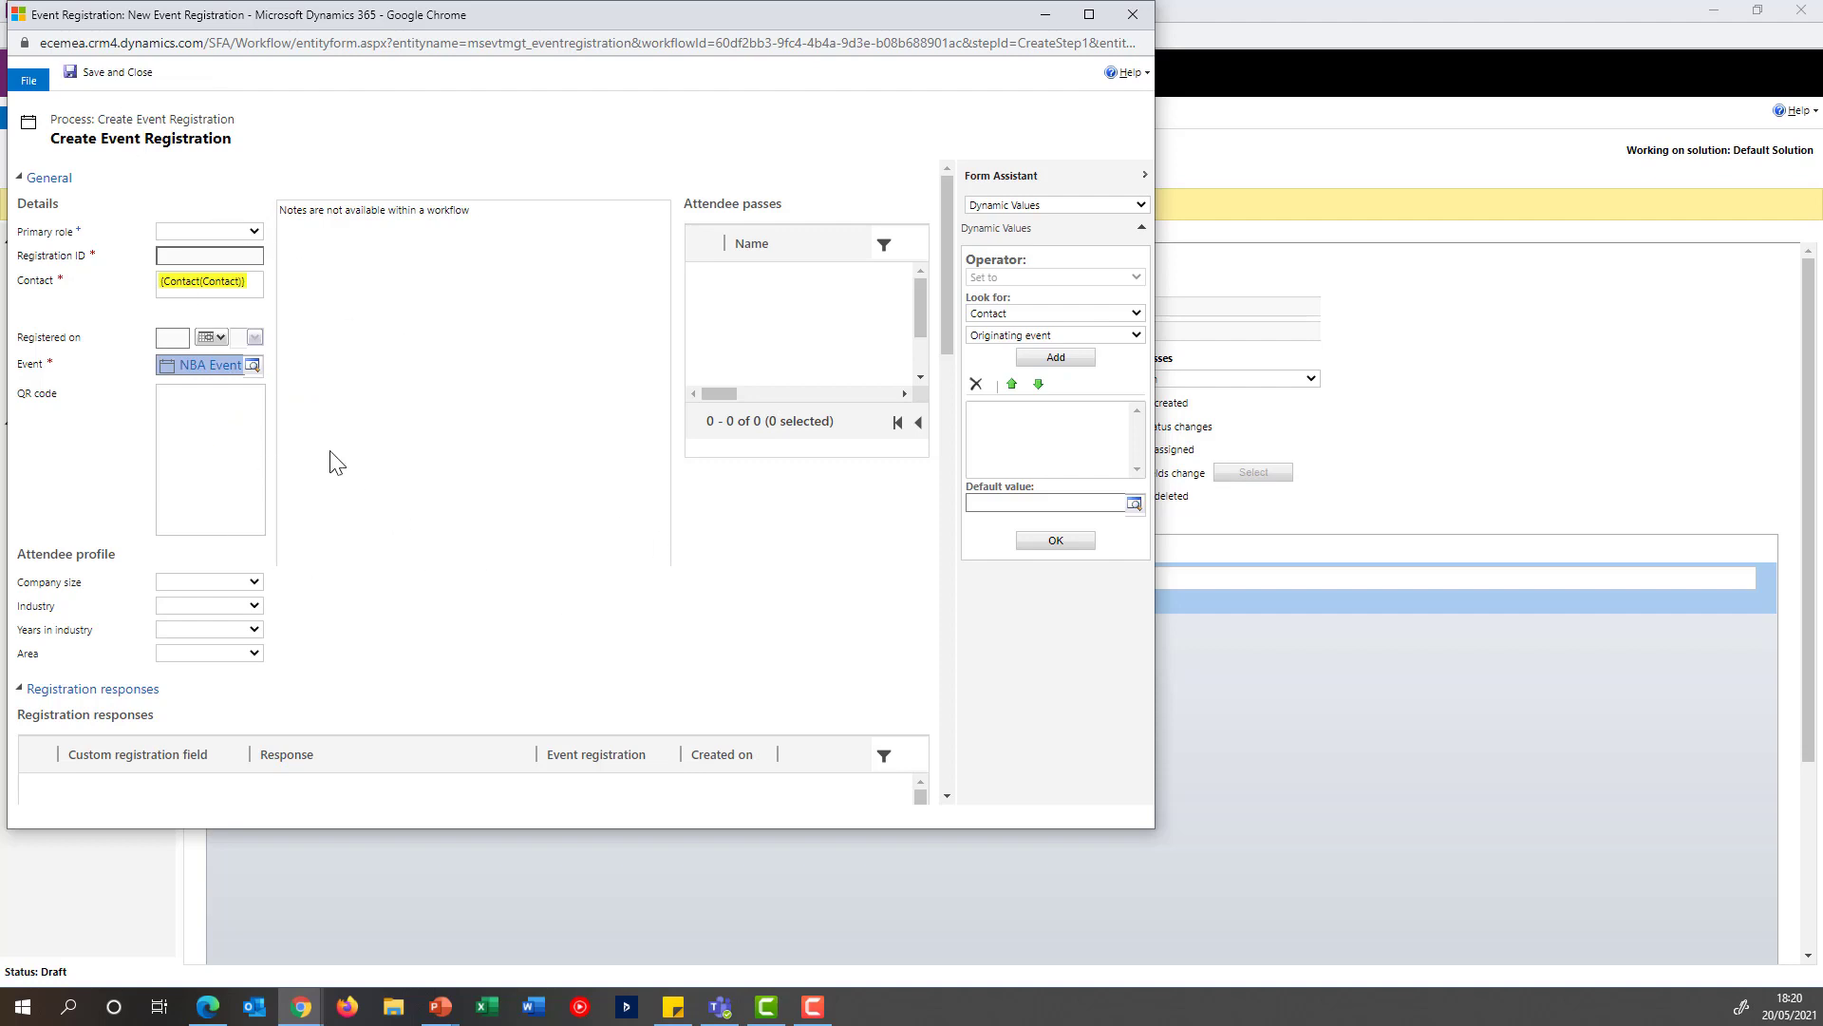
left_click(114, 76)
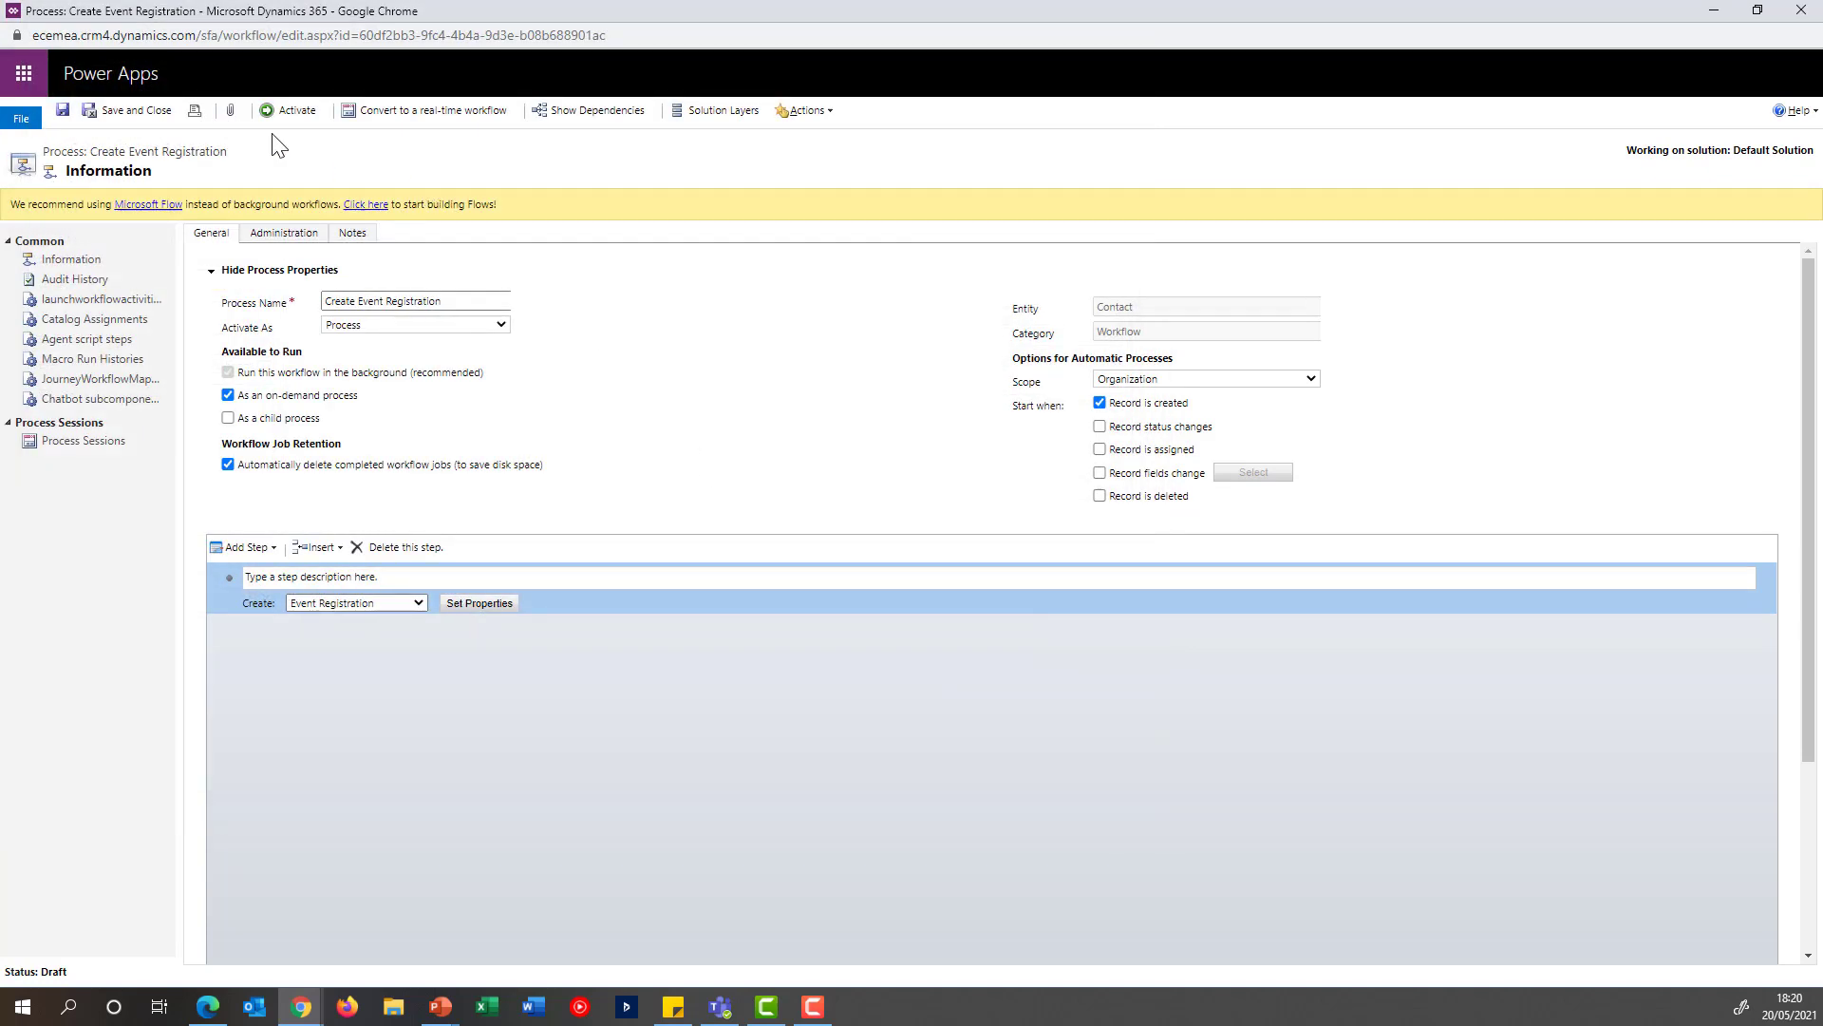
Activate the Create Event Registration workflow and get its window out of the way
left_click(290, 114)
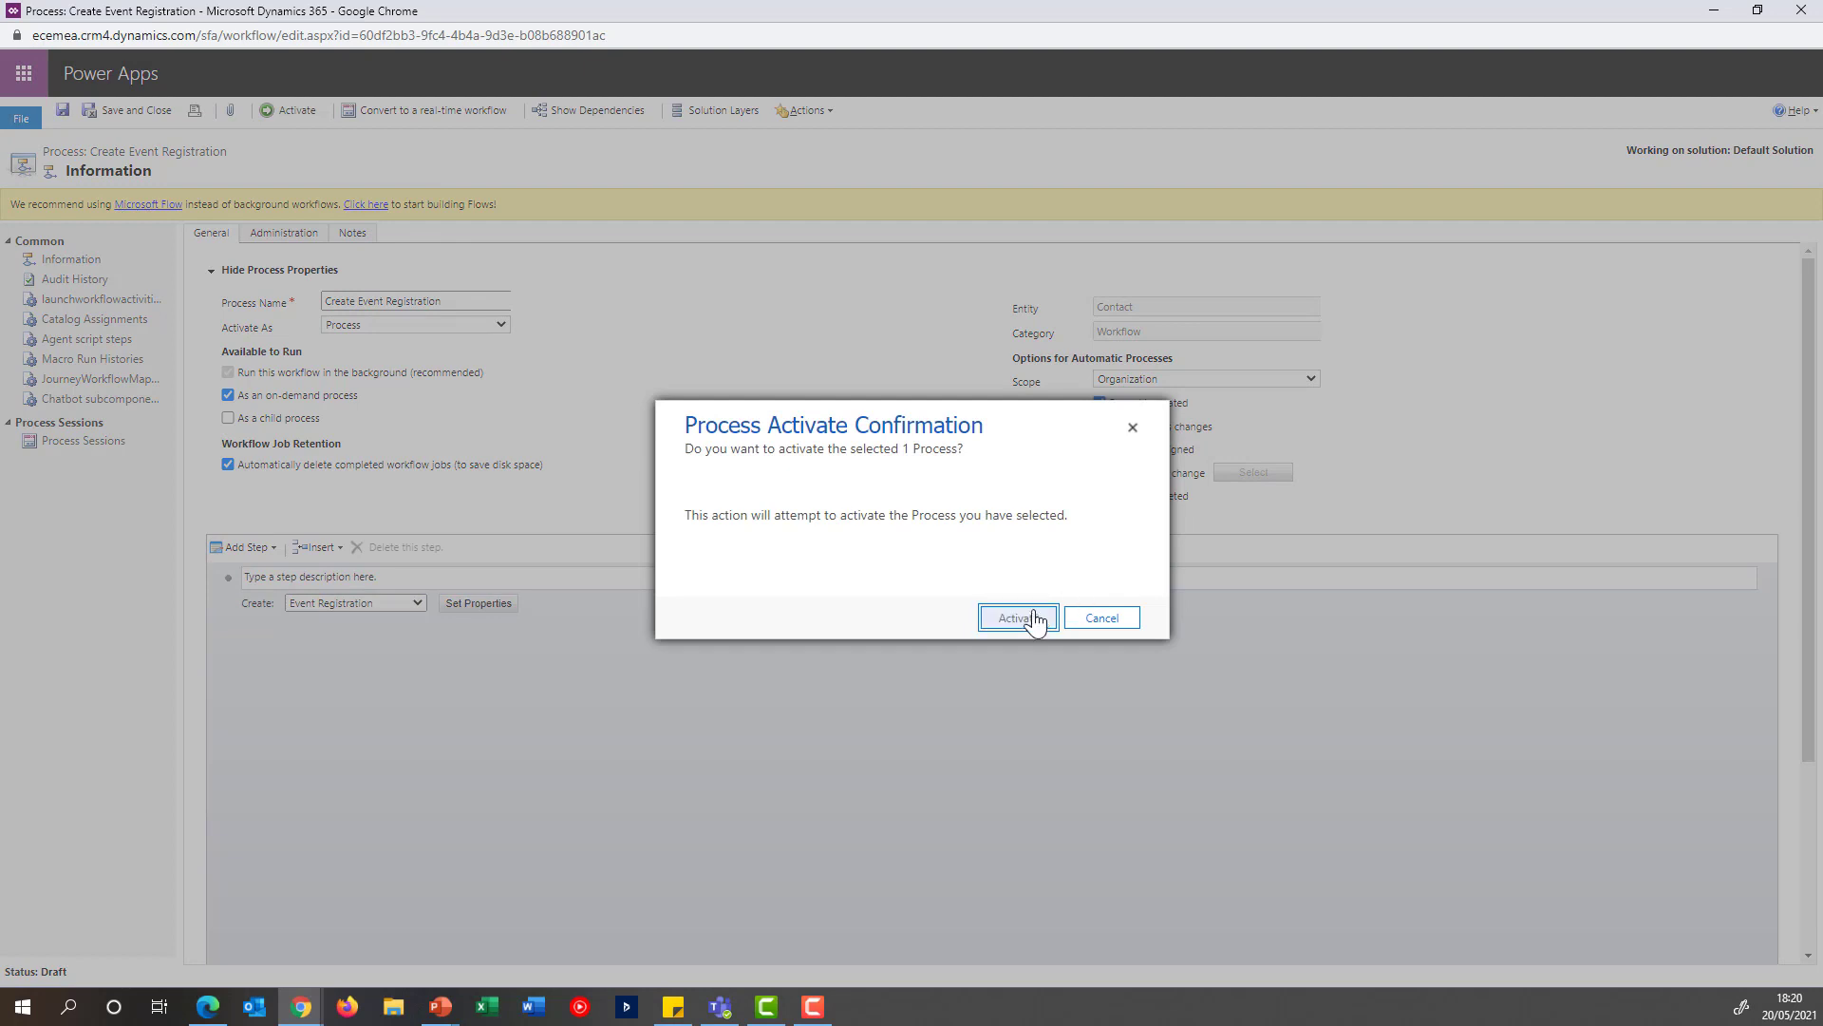
left_click(1035, 619)
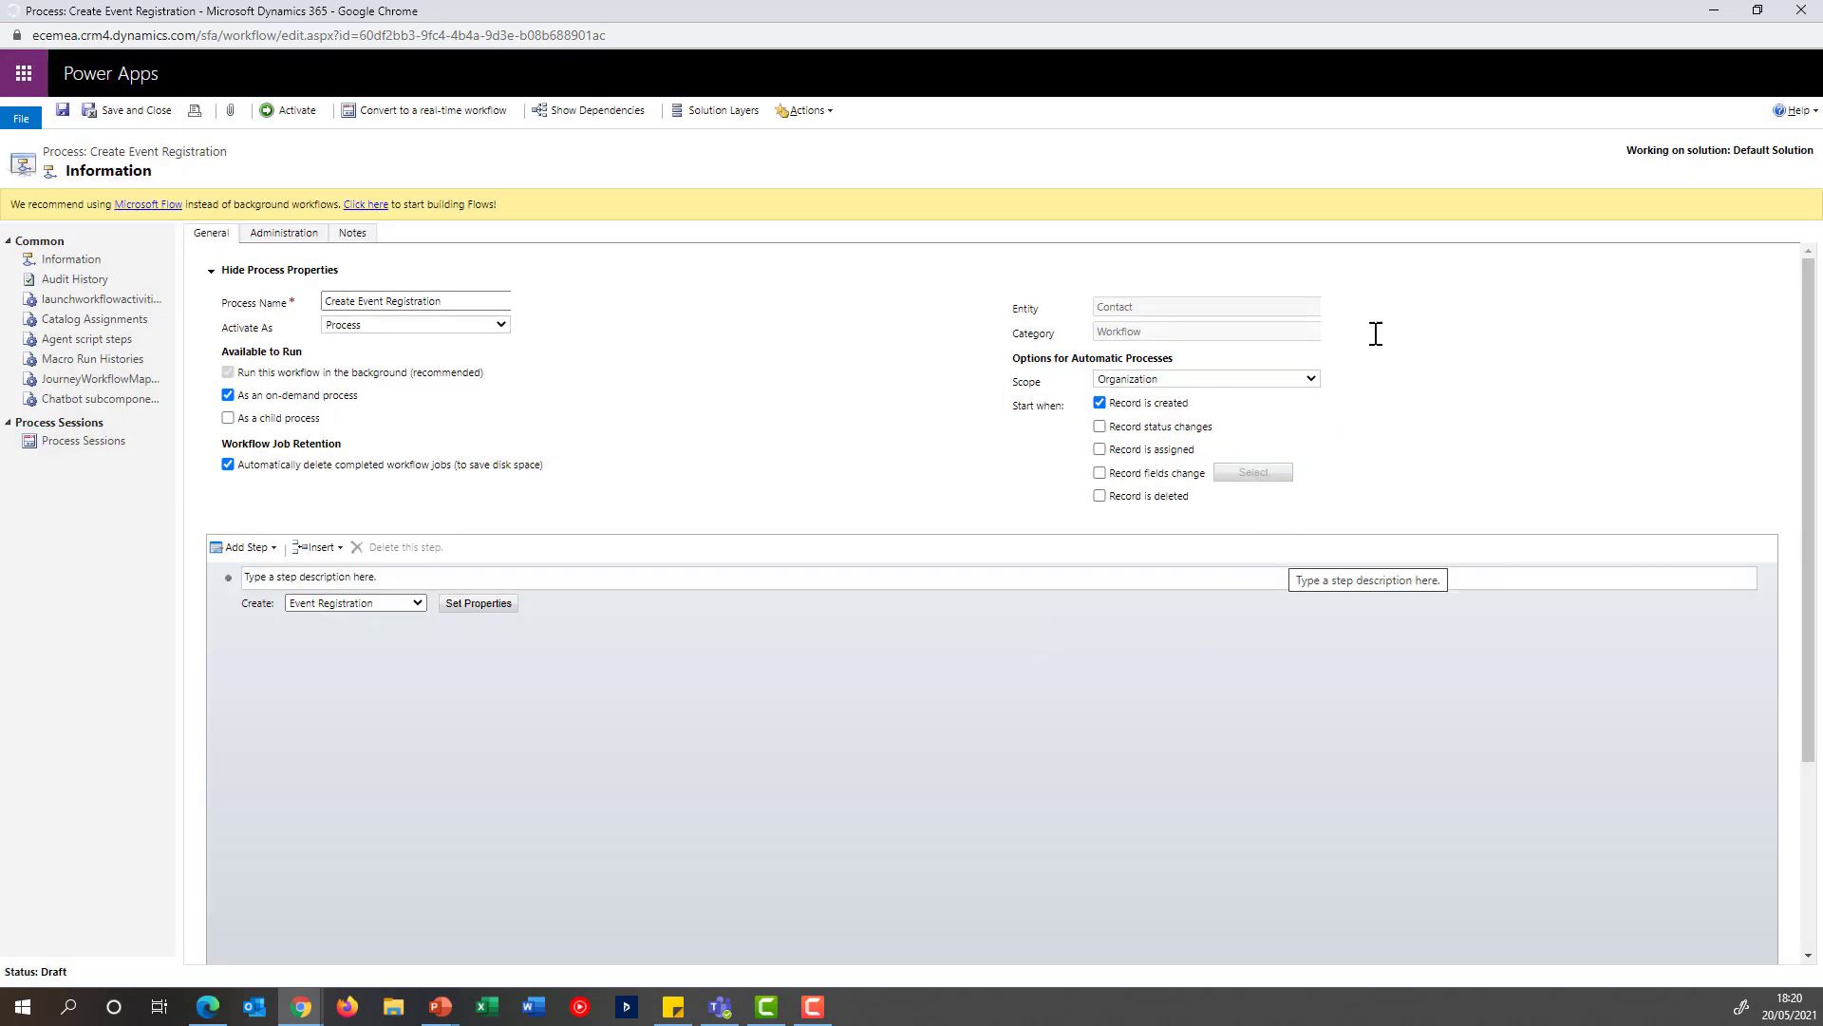
left_click(1703, 14)
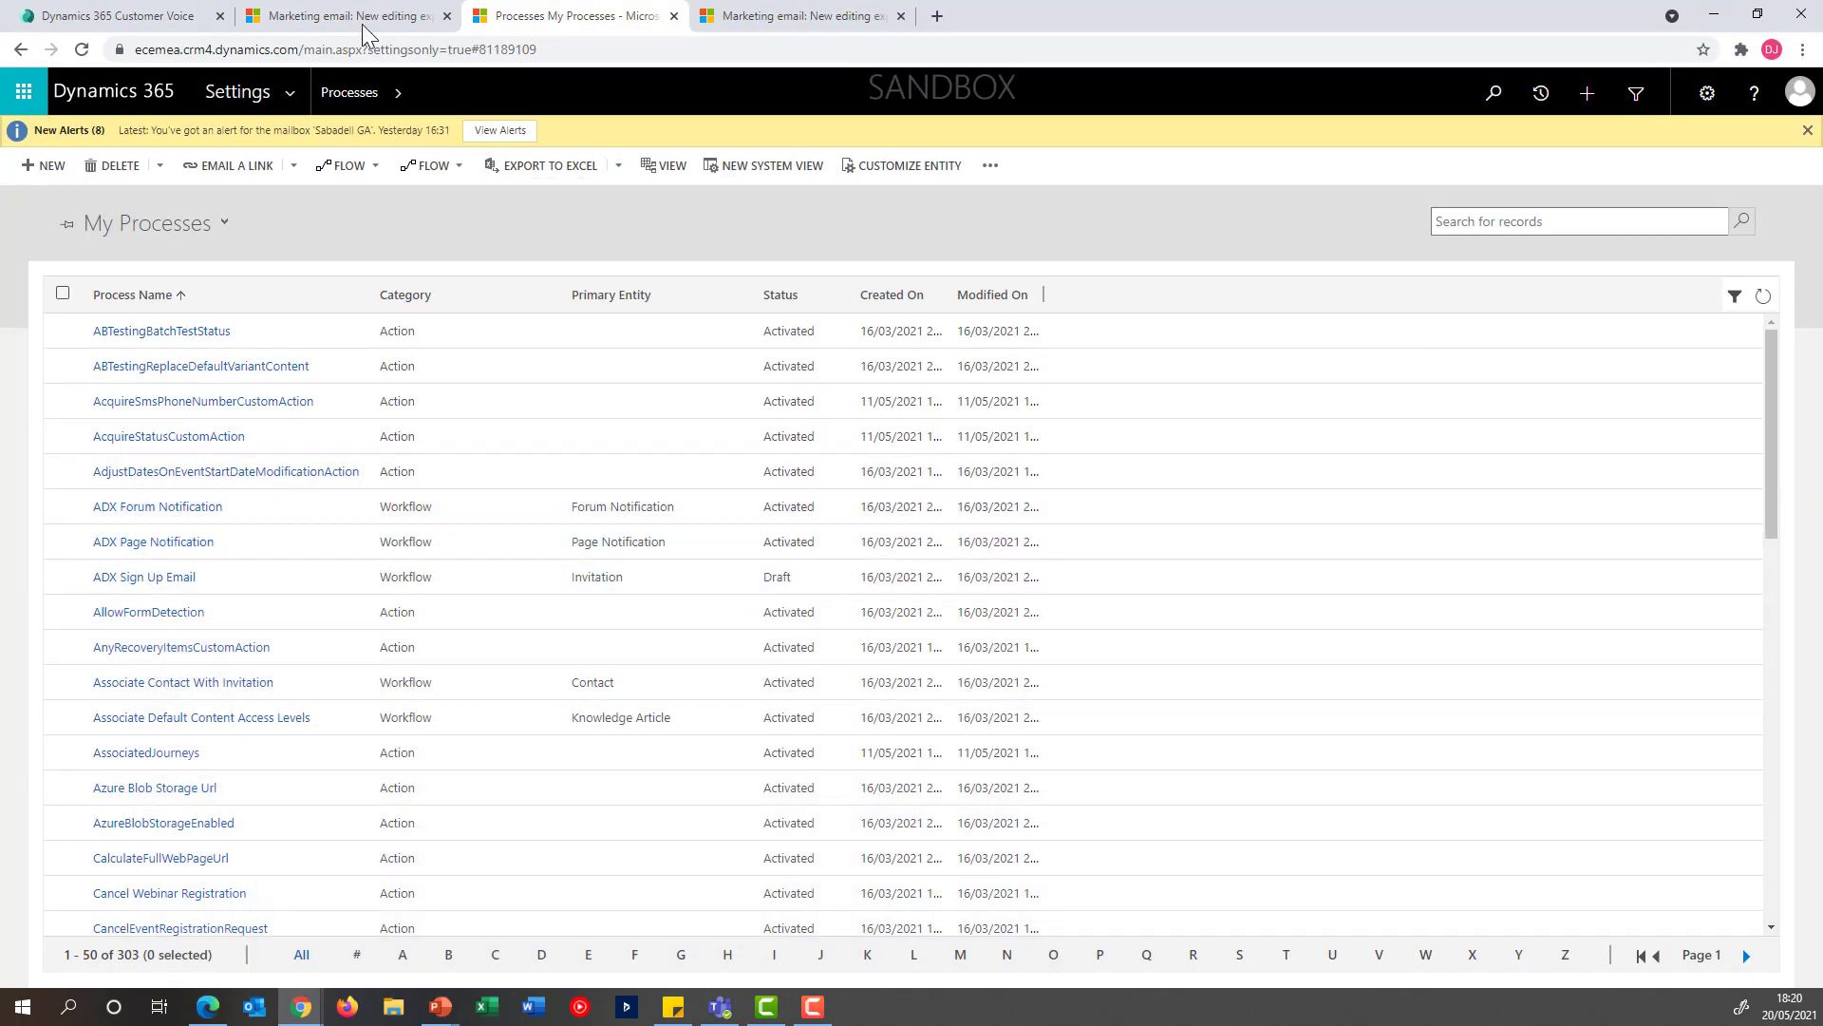
Return to the marketing app and start a new customer journey without a template
left_click(362, 19)
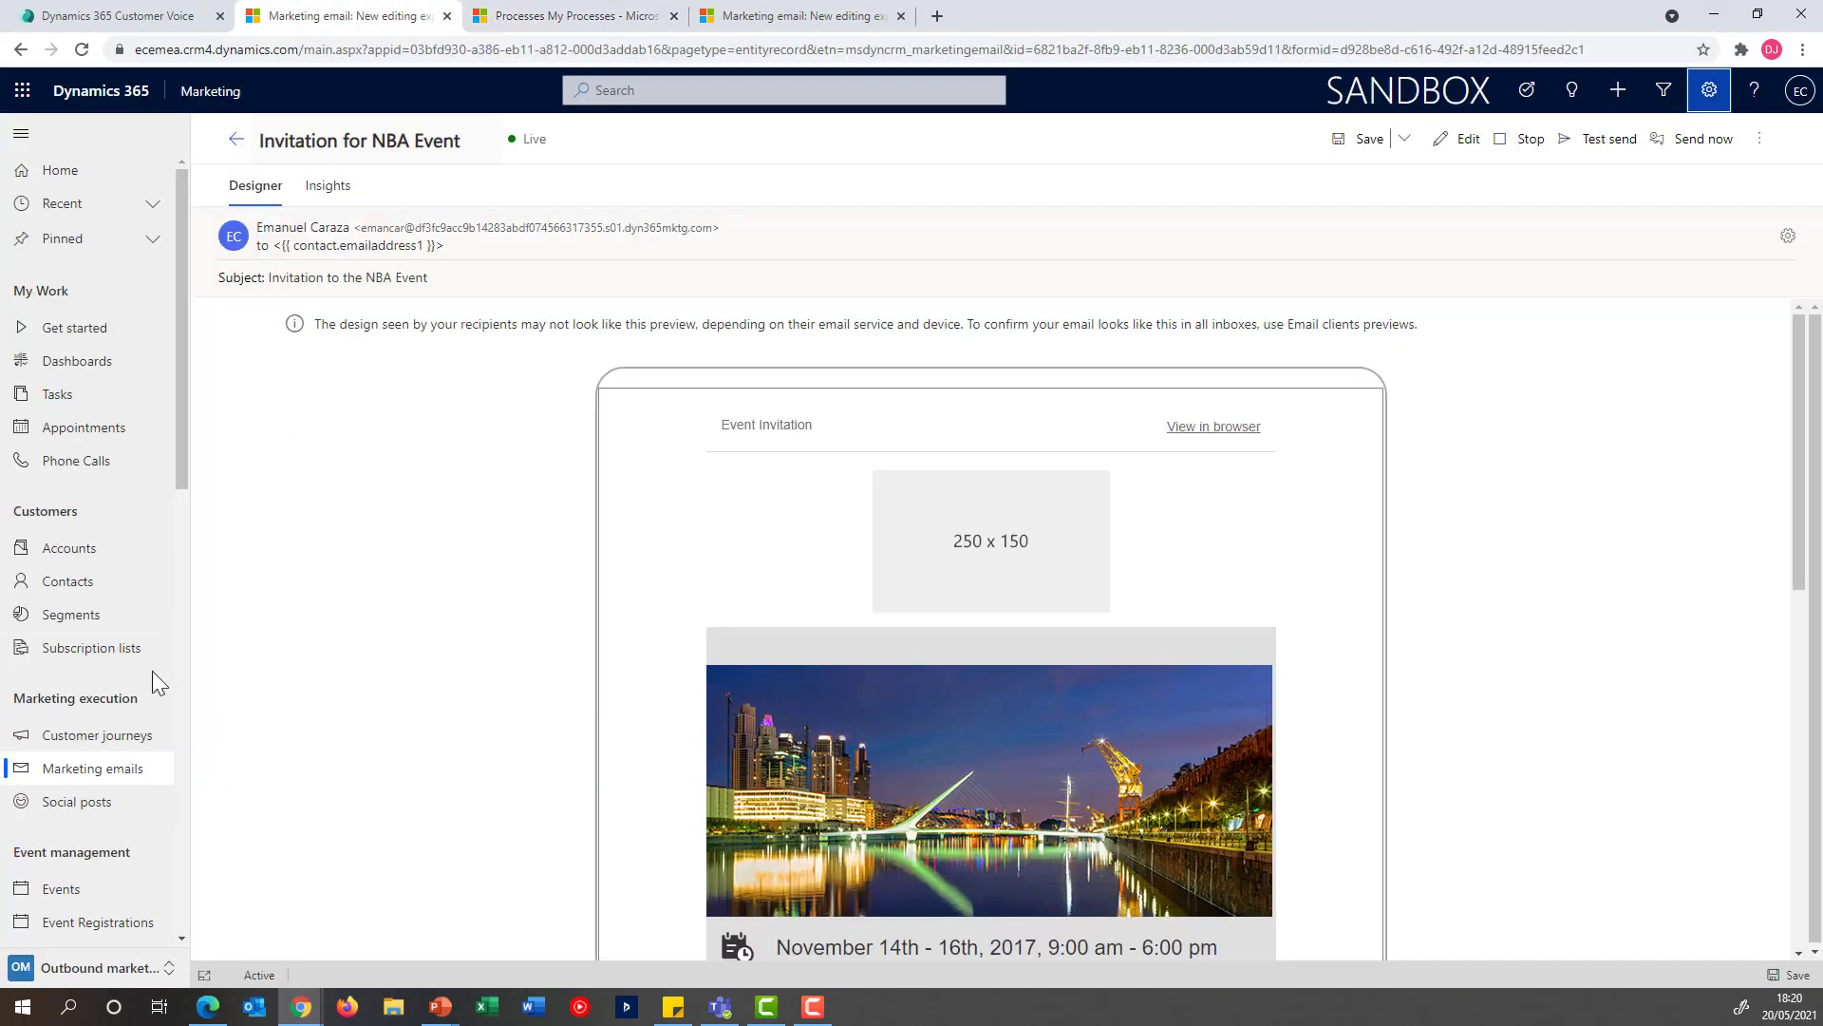
left_click(118, 743)
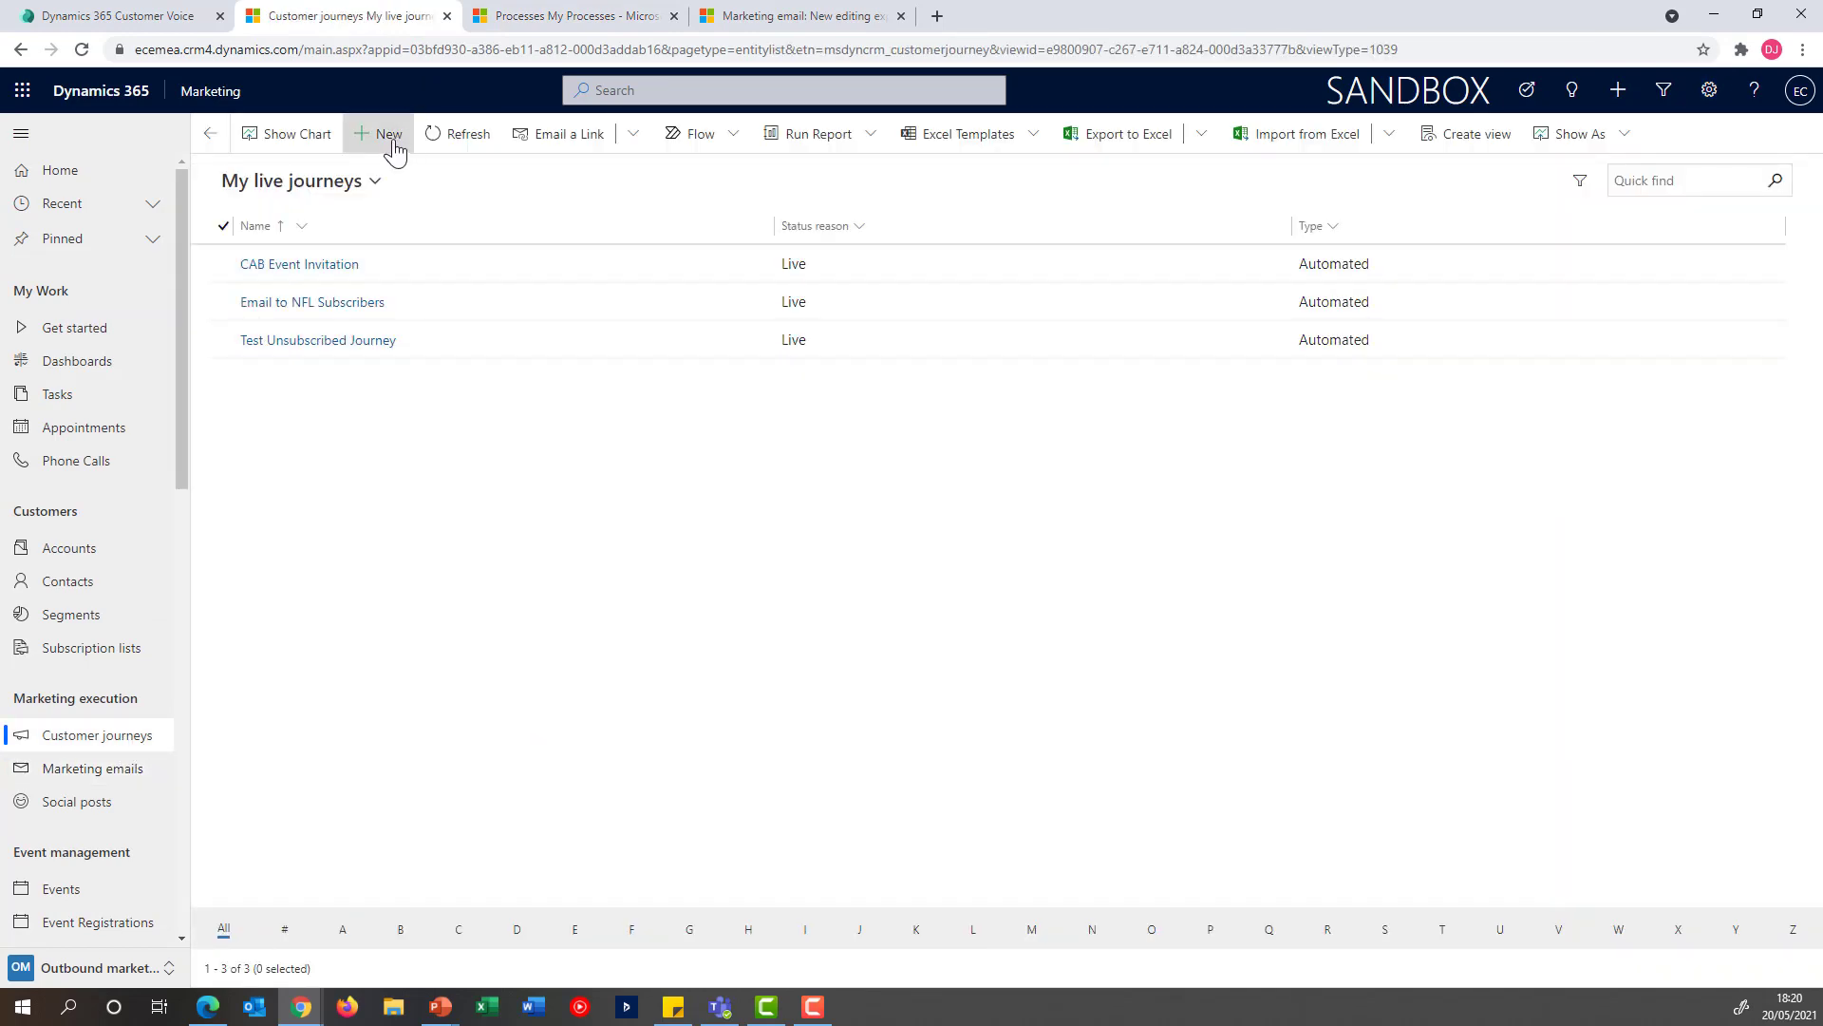
left_click(390, 133)
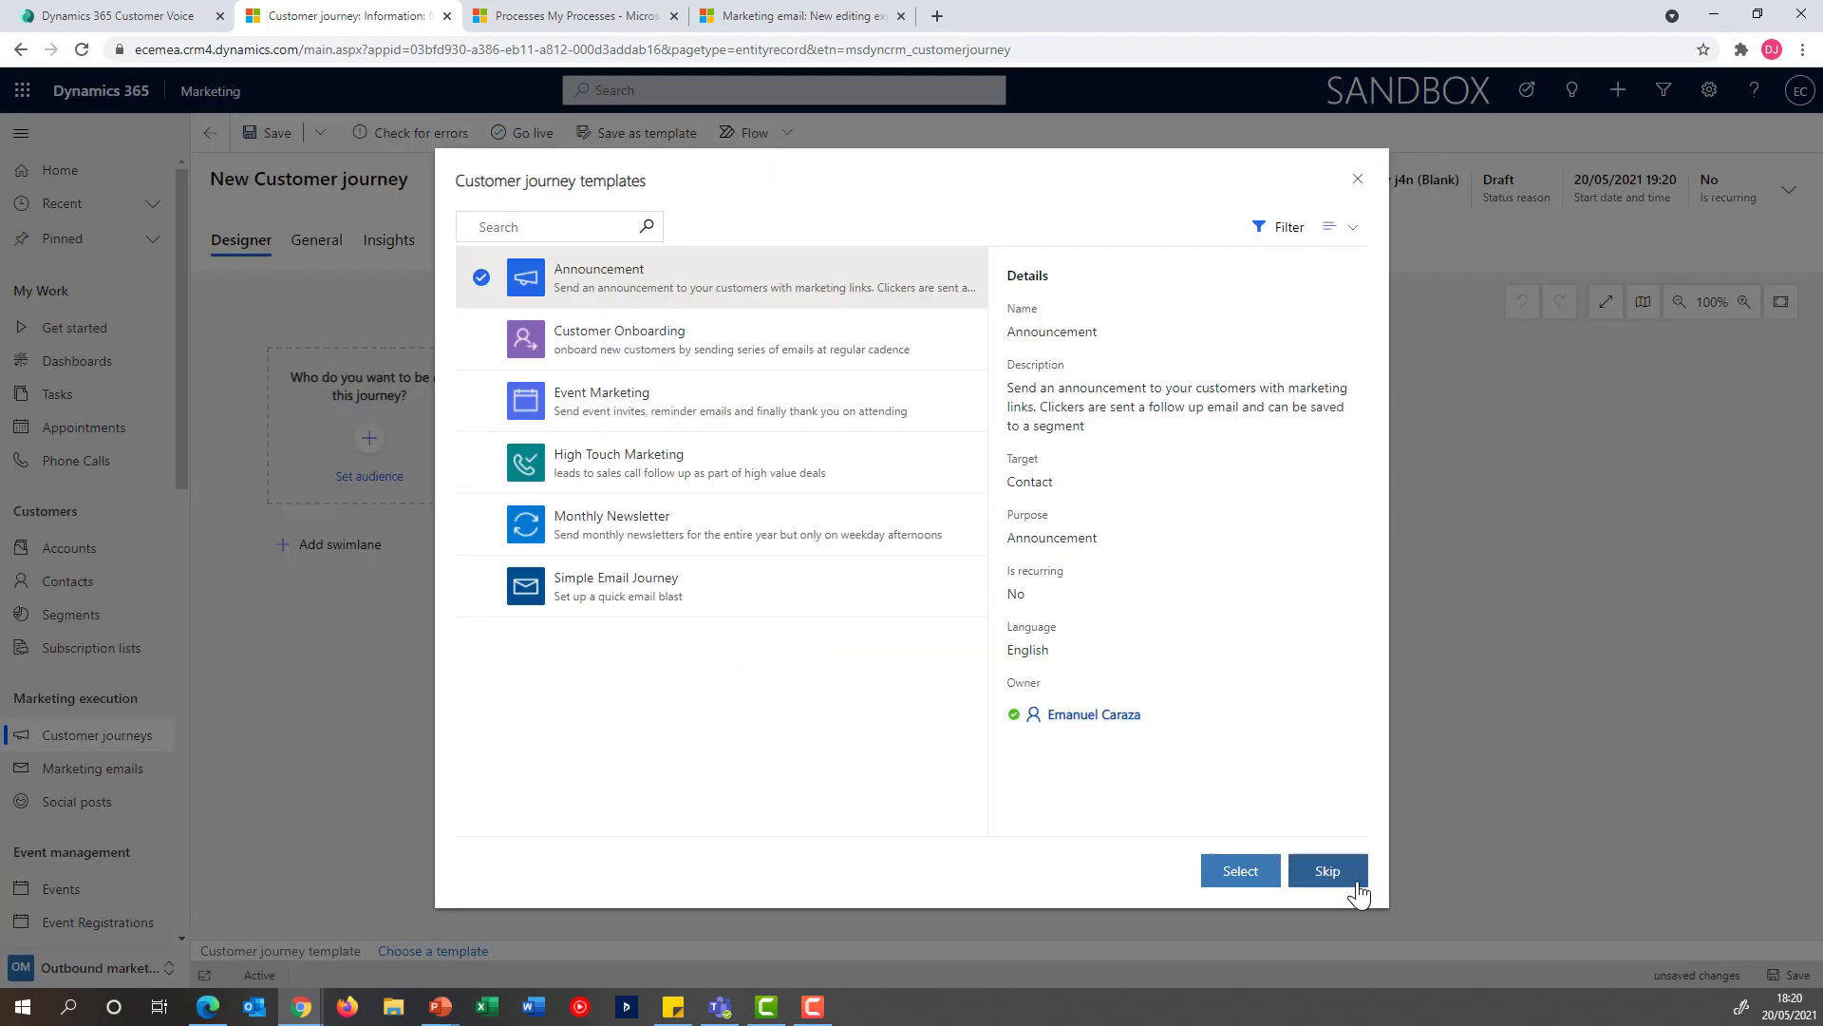
left_click(1327, 871)
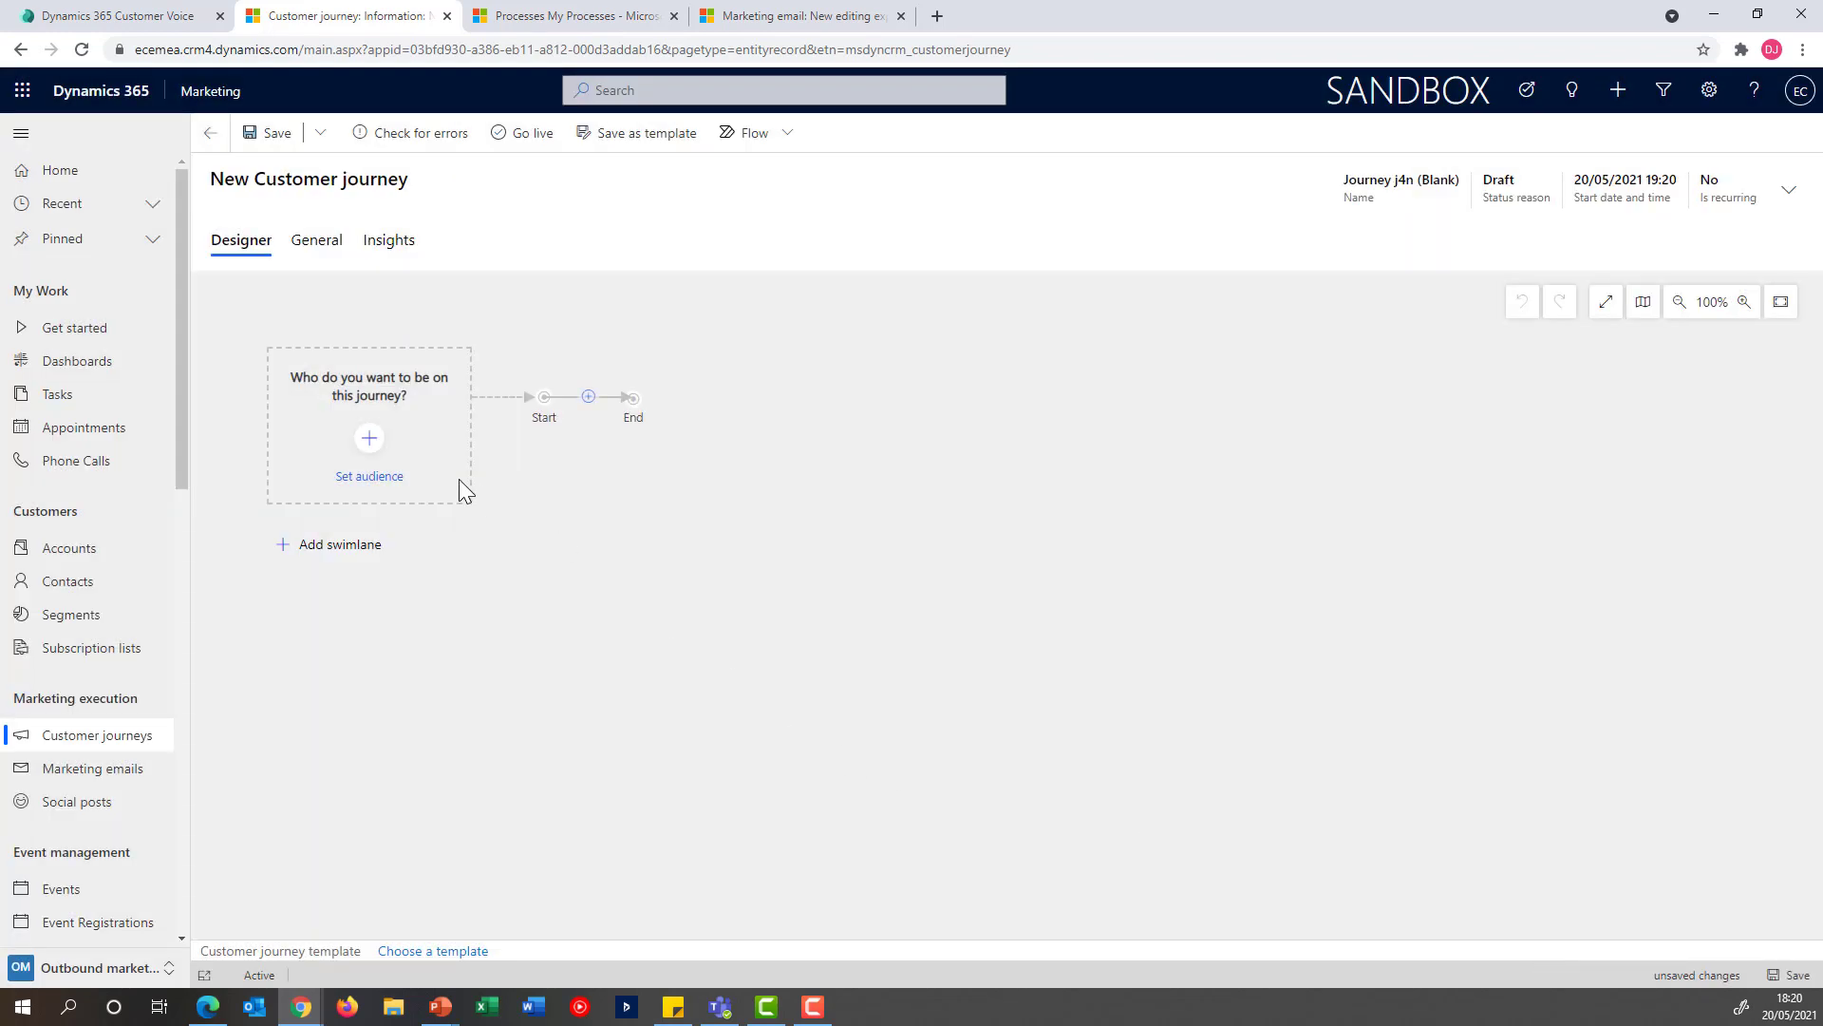
Set the journey's audience to contacts who are members of the Base Test segment
left_click(372, 435)
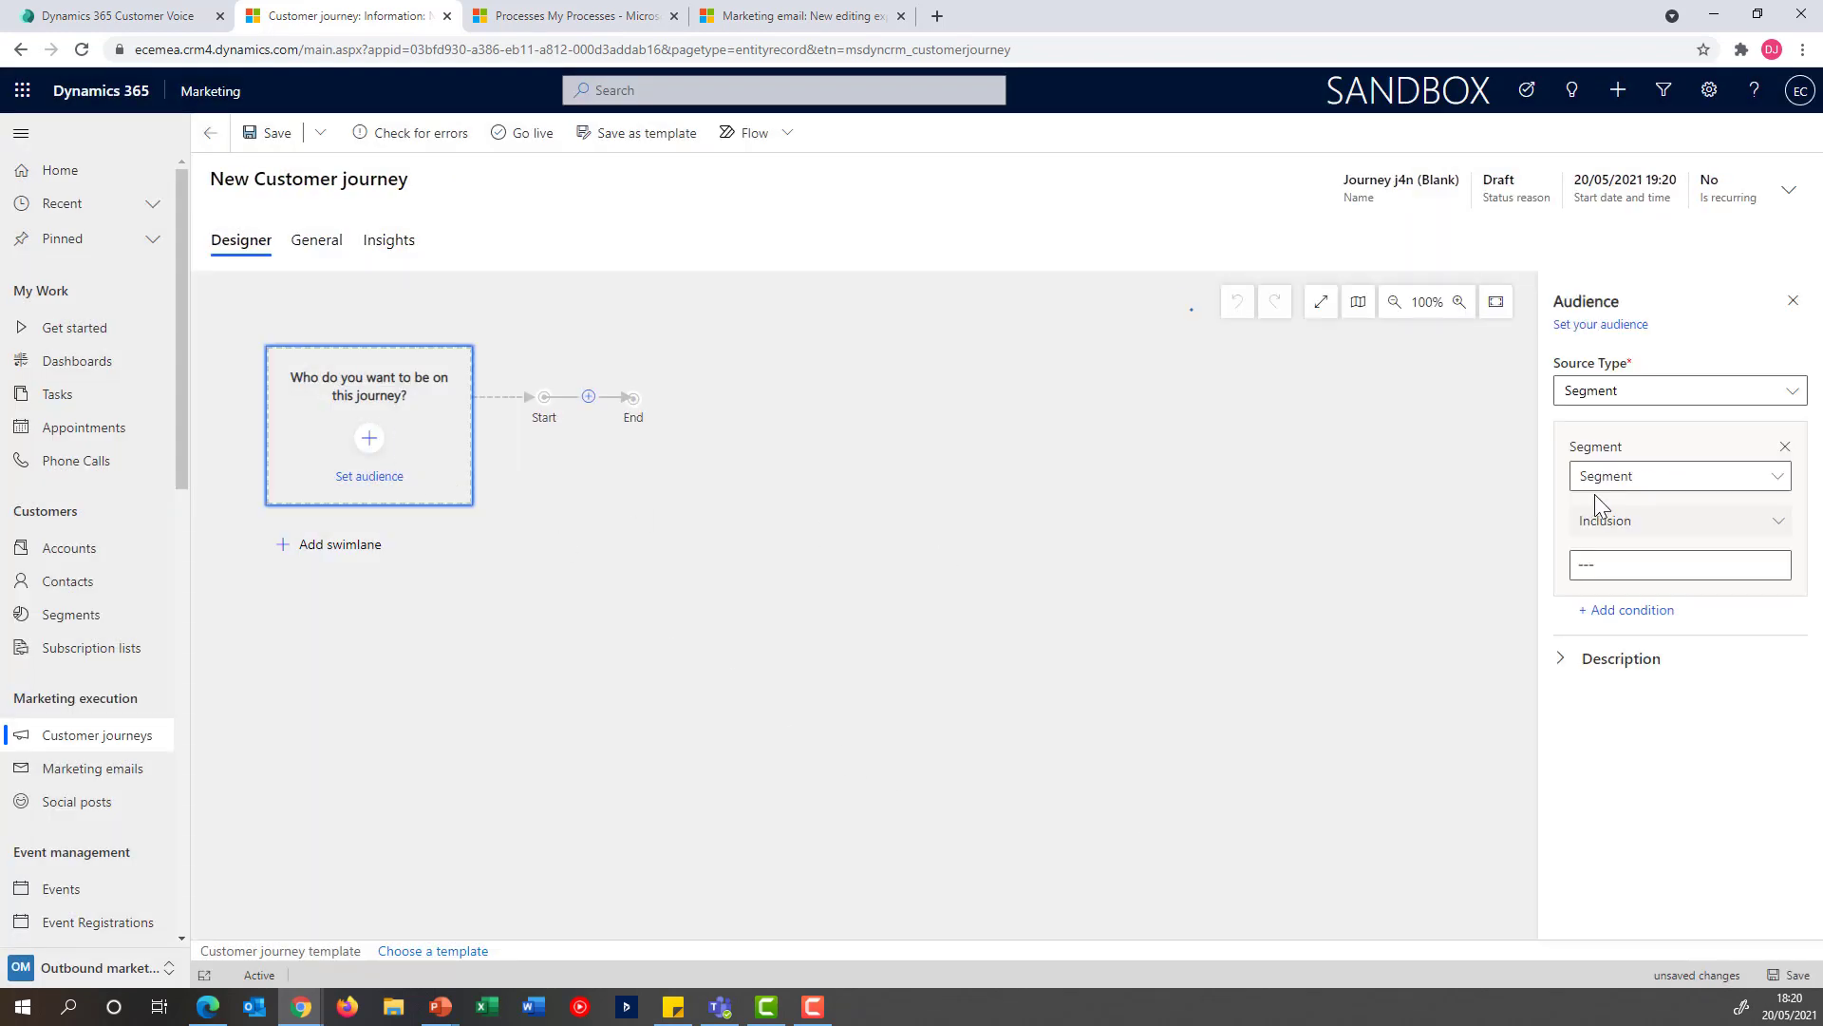
left_click(1725, 570)
left_click(1775, 565)
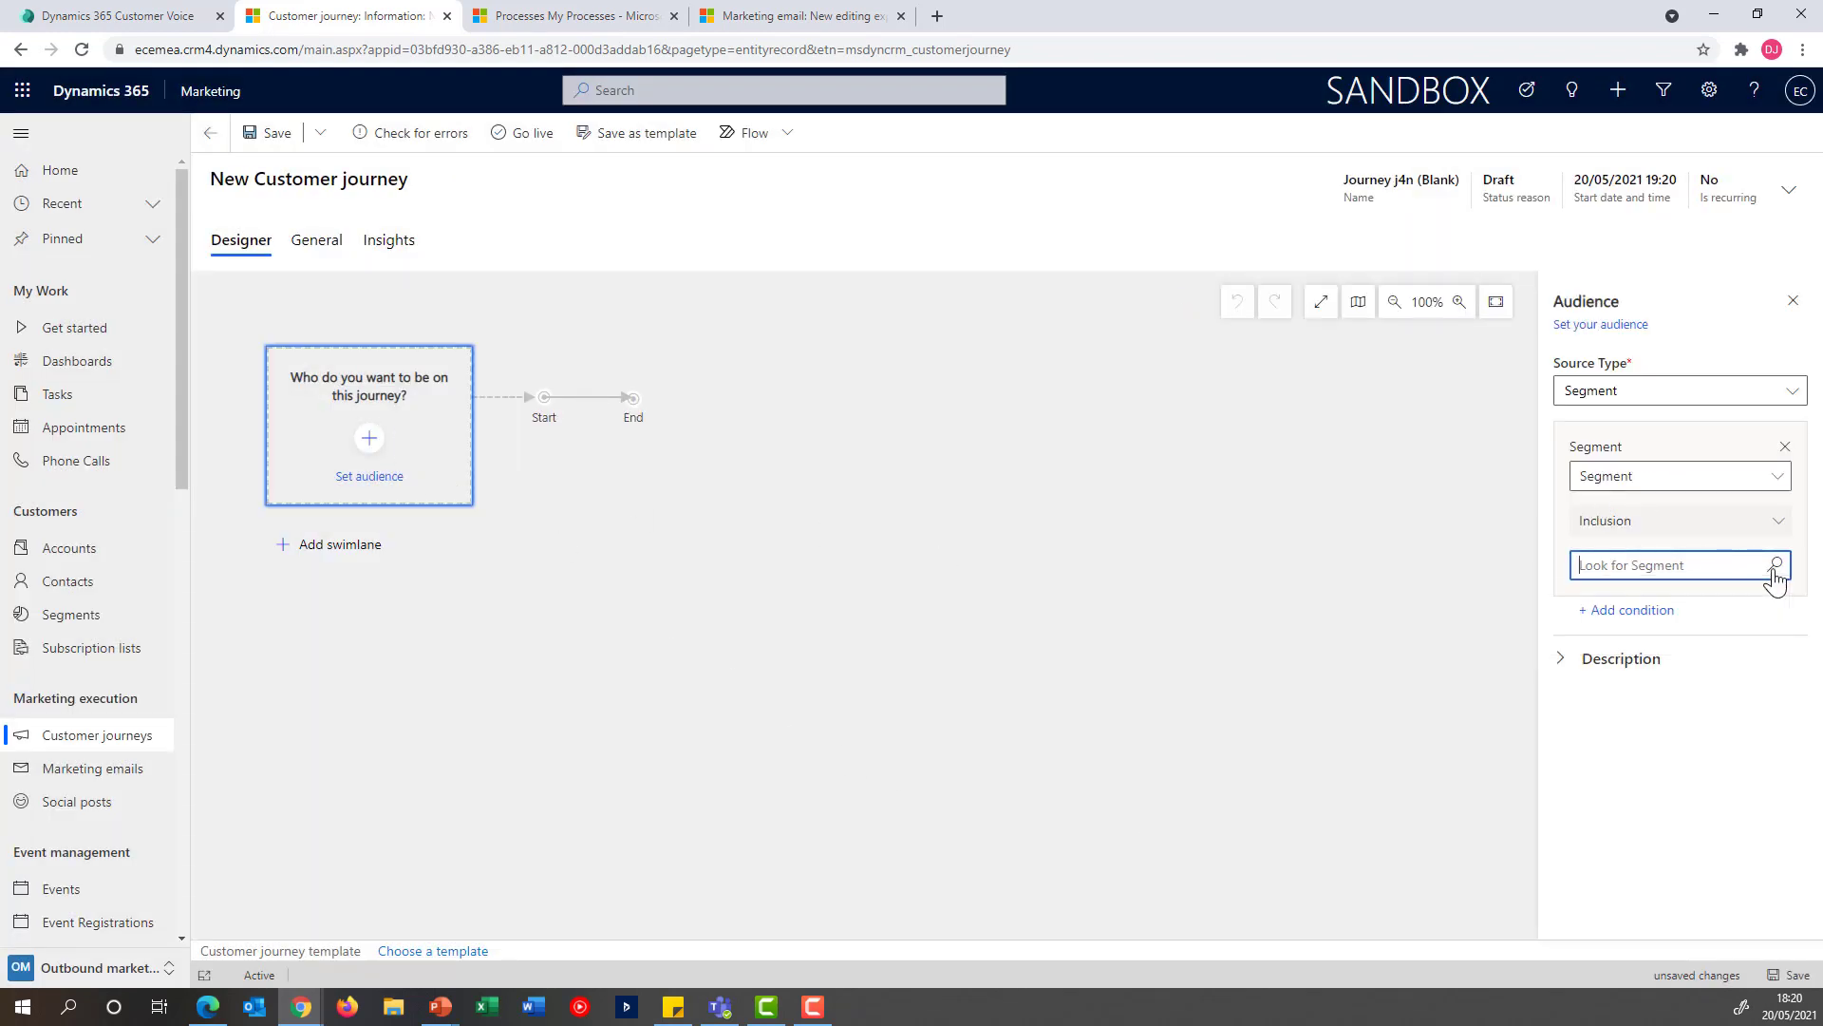
type("base")
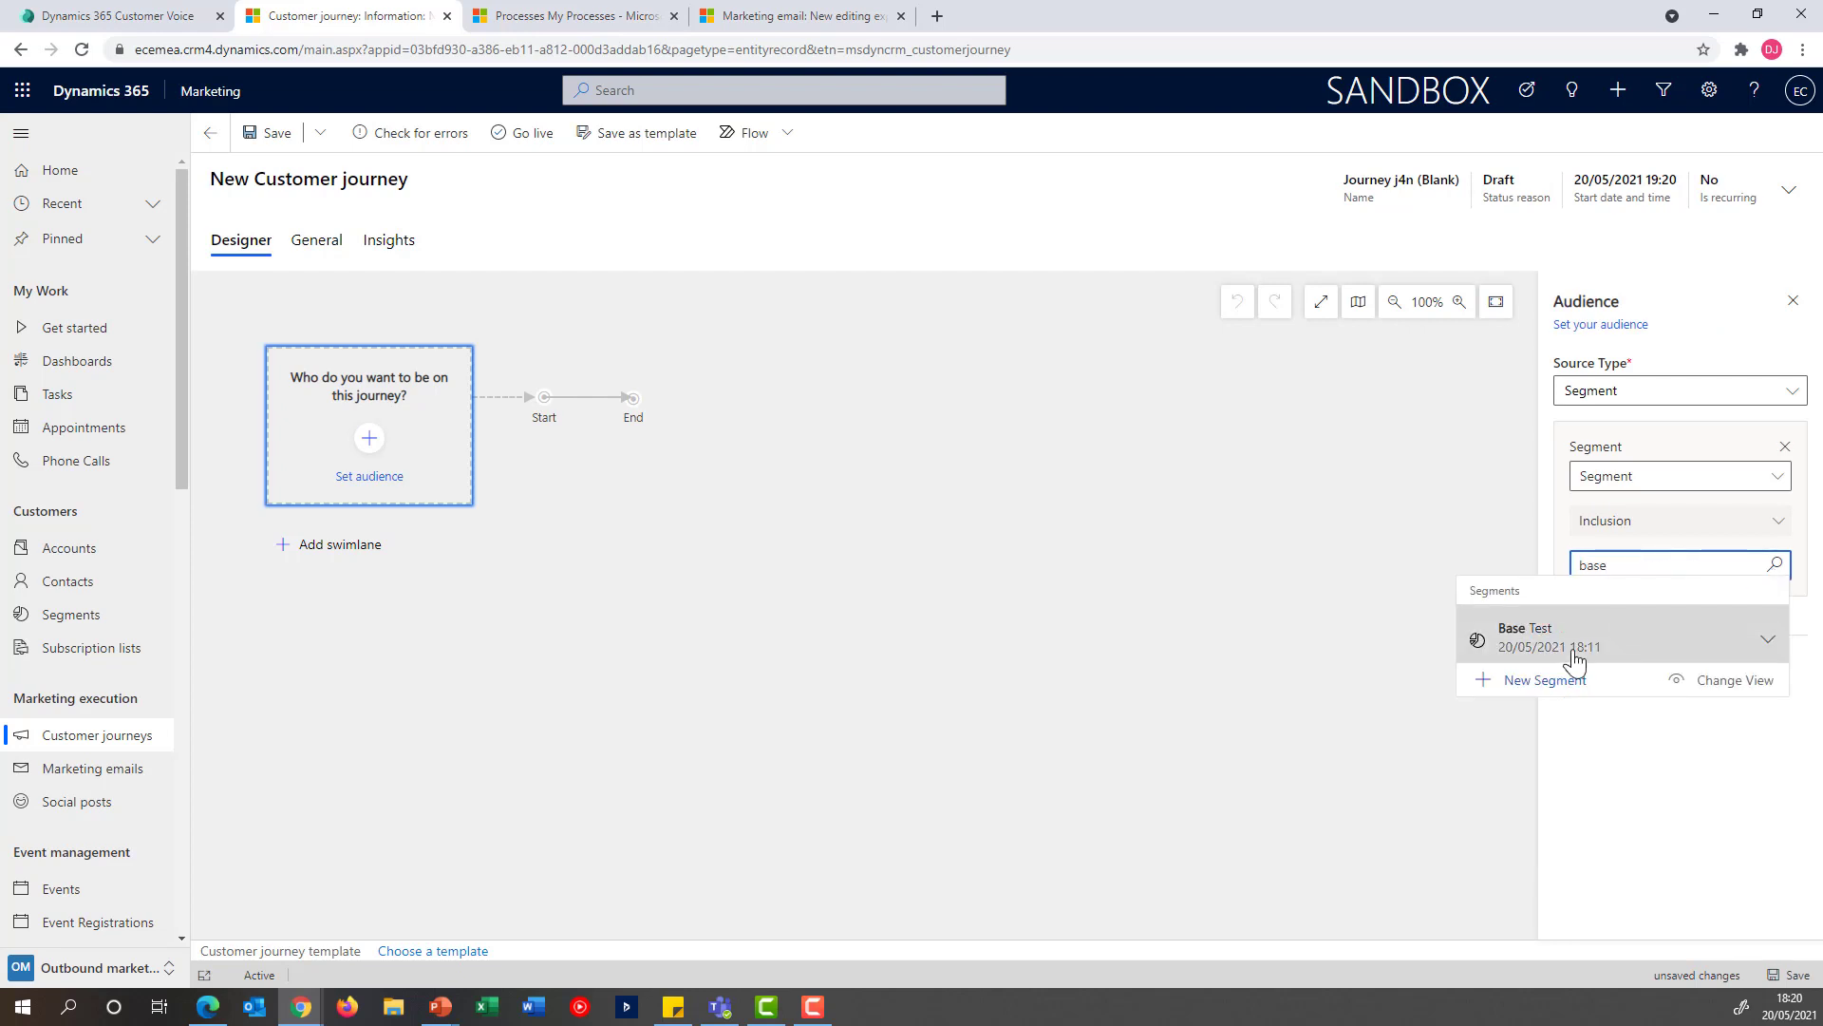
left_click(1539, 650)
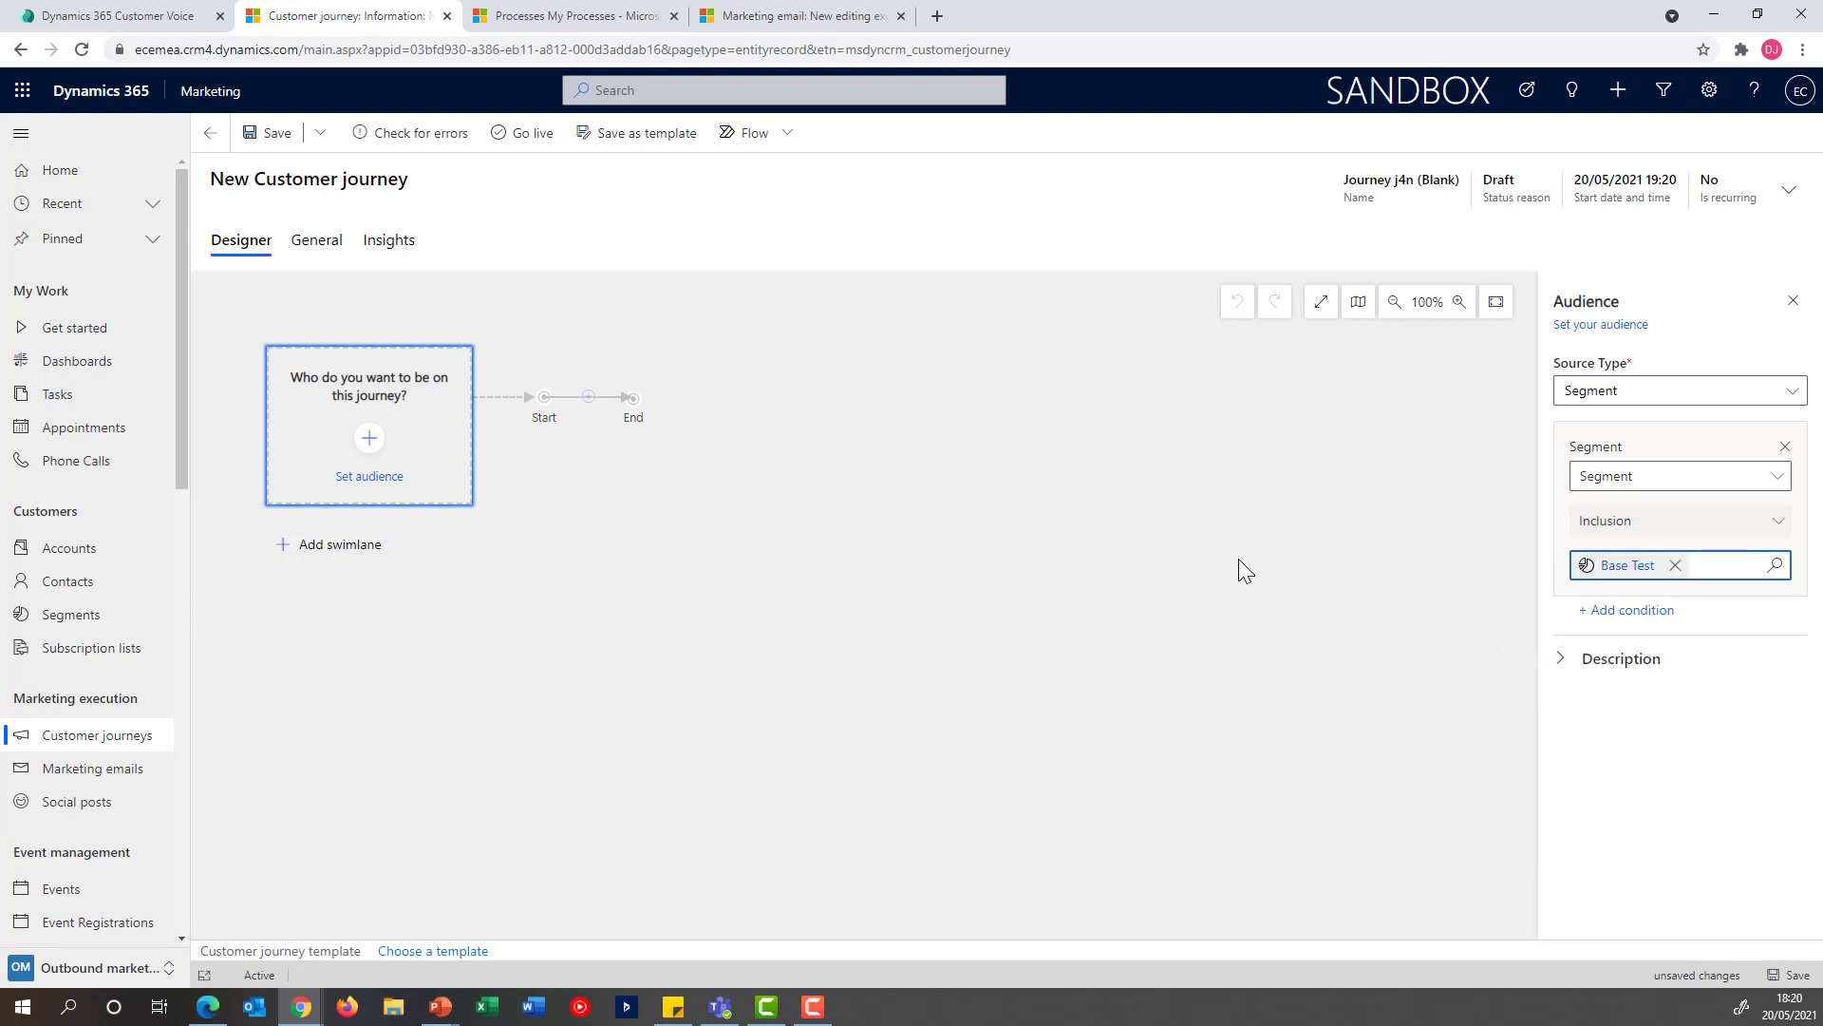
left_click(786, 459)
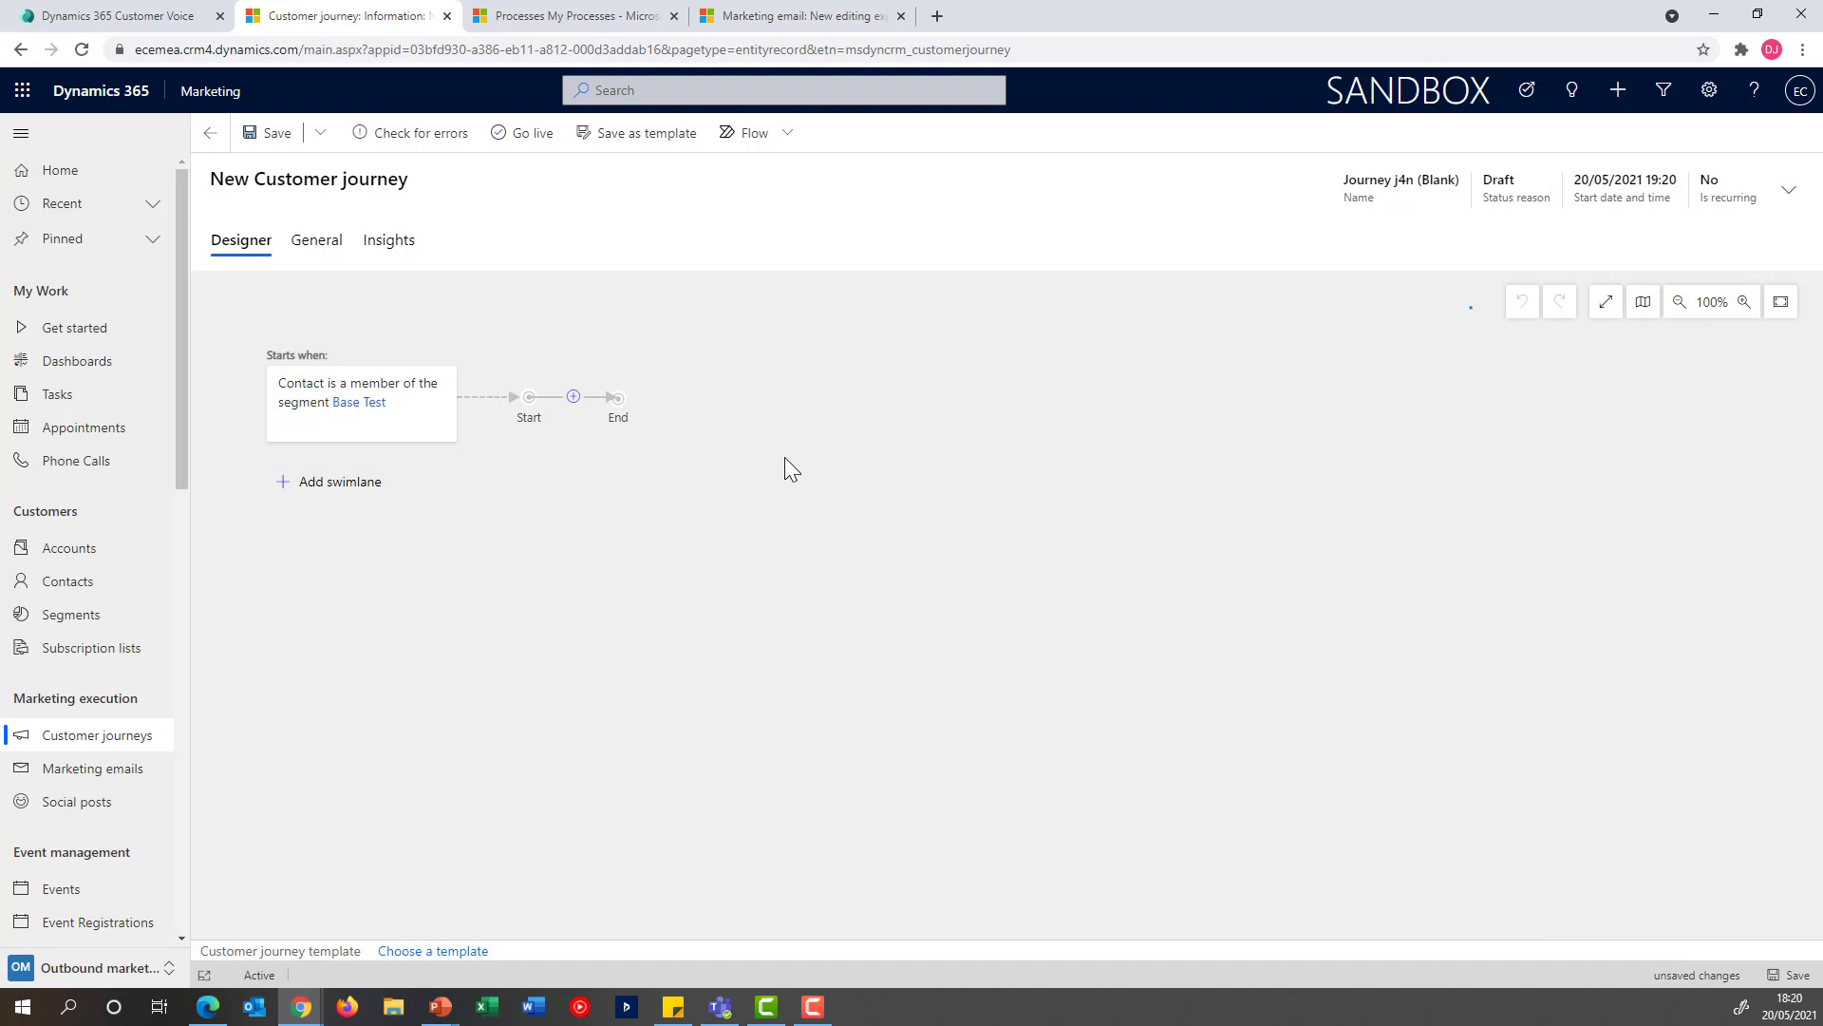
Add a Send an email tile after the journey's start and assign it the Invitation for NBA Event email
left_click(575, 397)
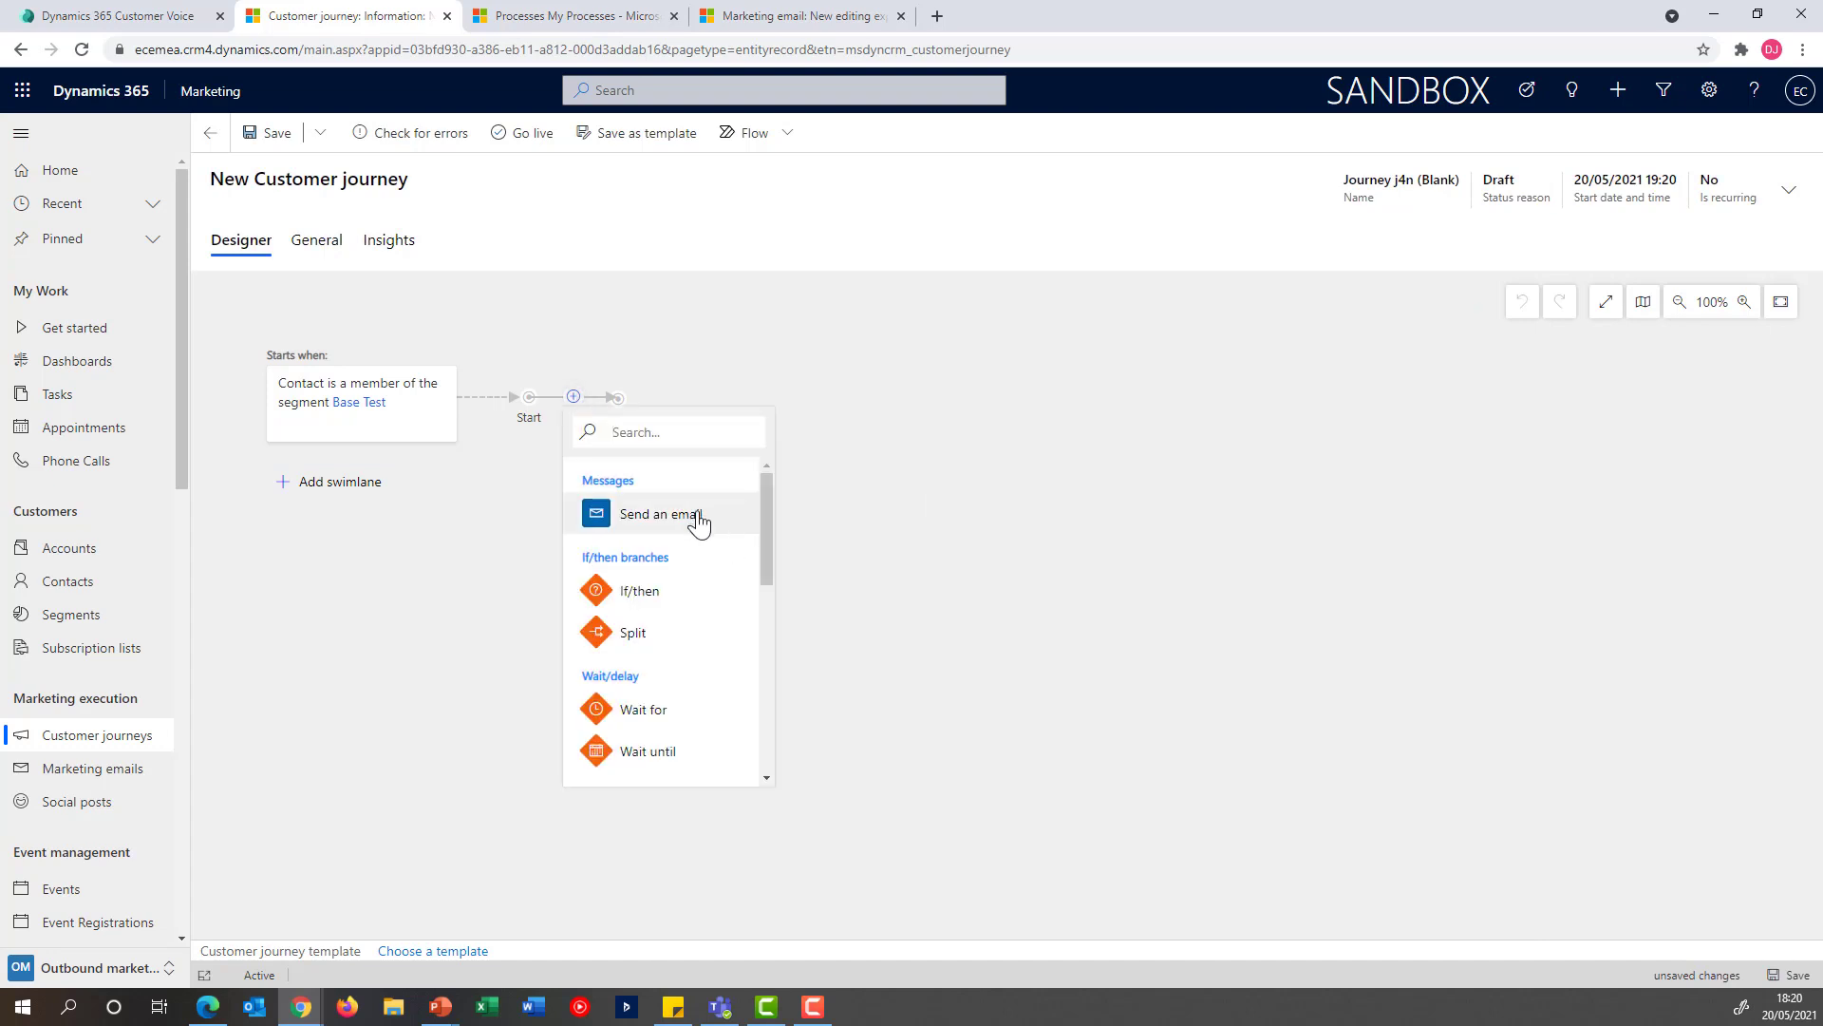
left_click(699, 518)
left_click(1666, 390)
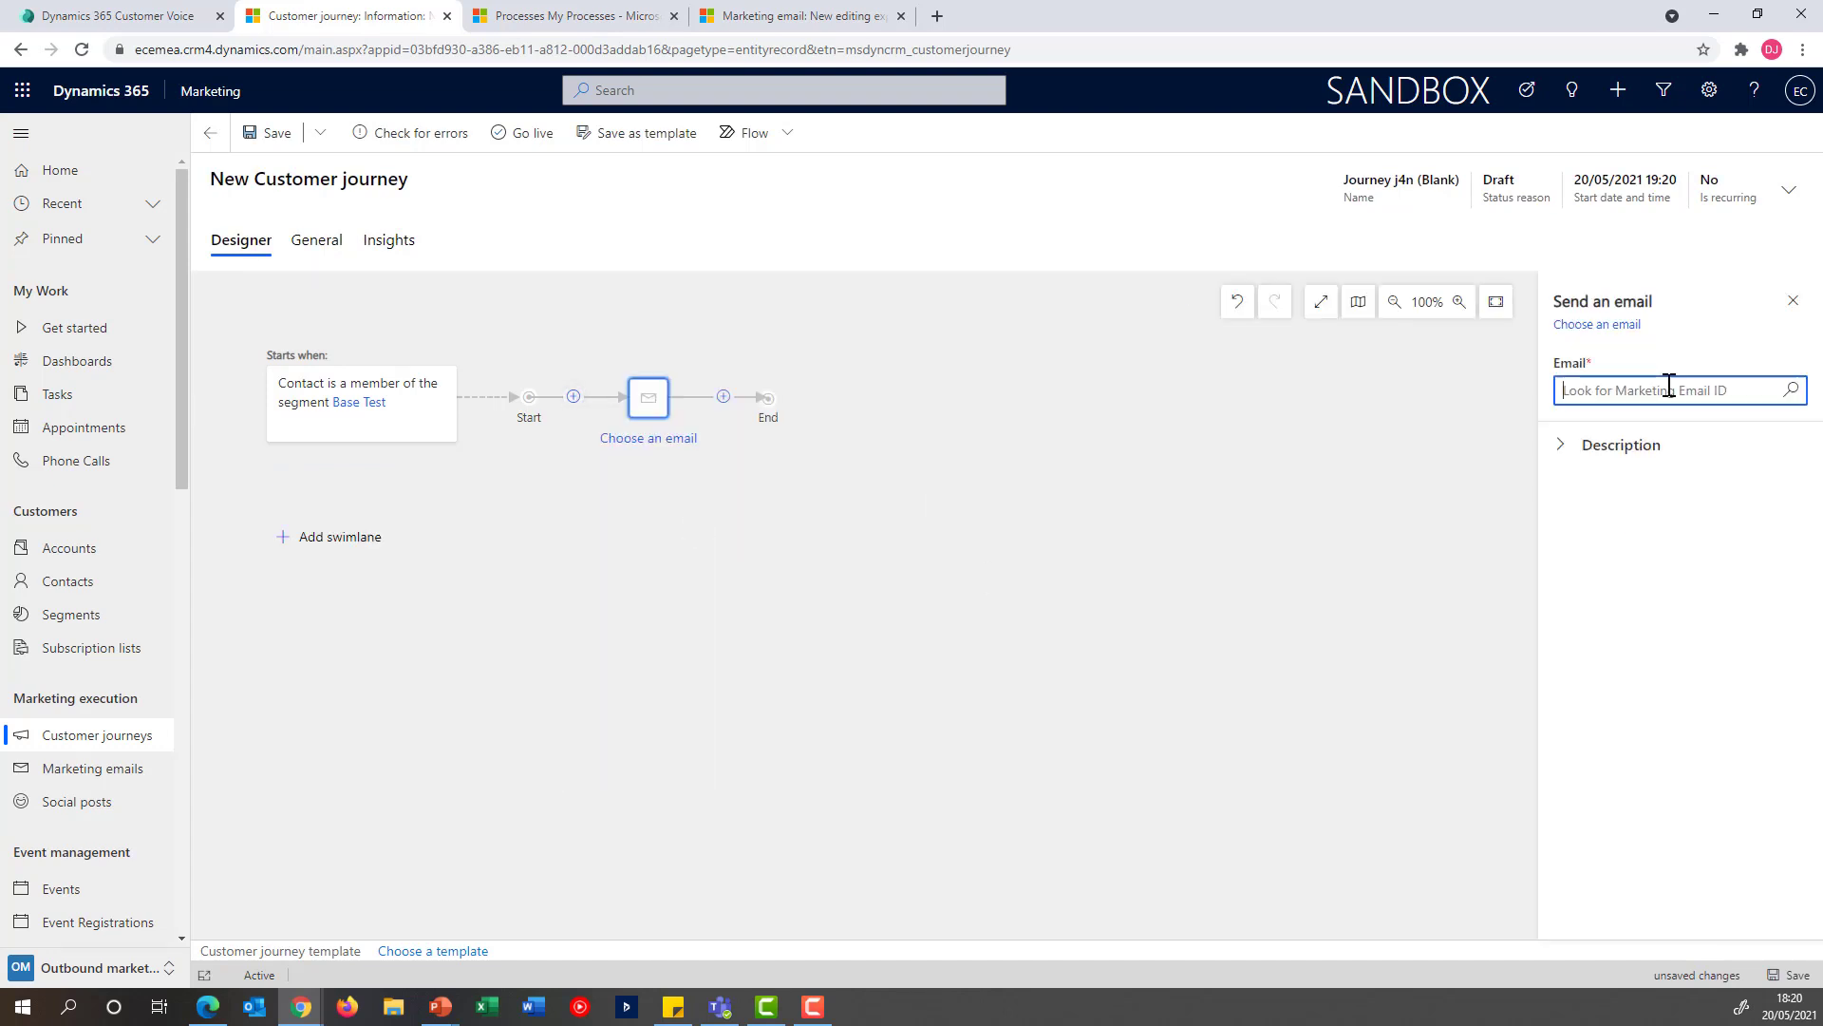
left_click(1790, 390)
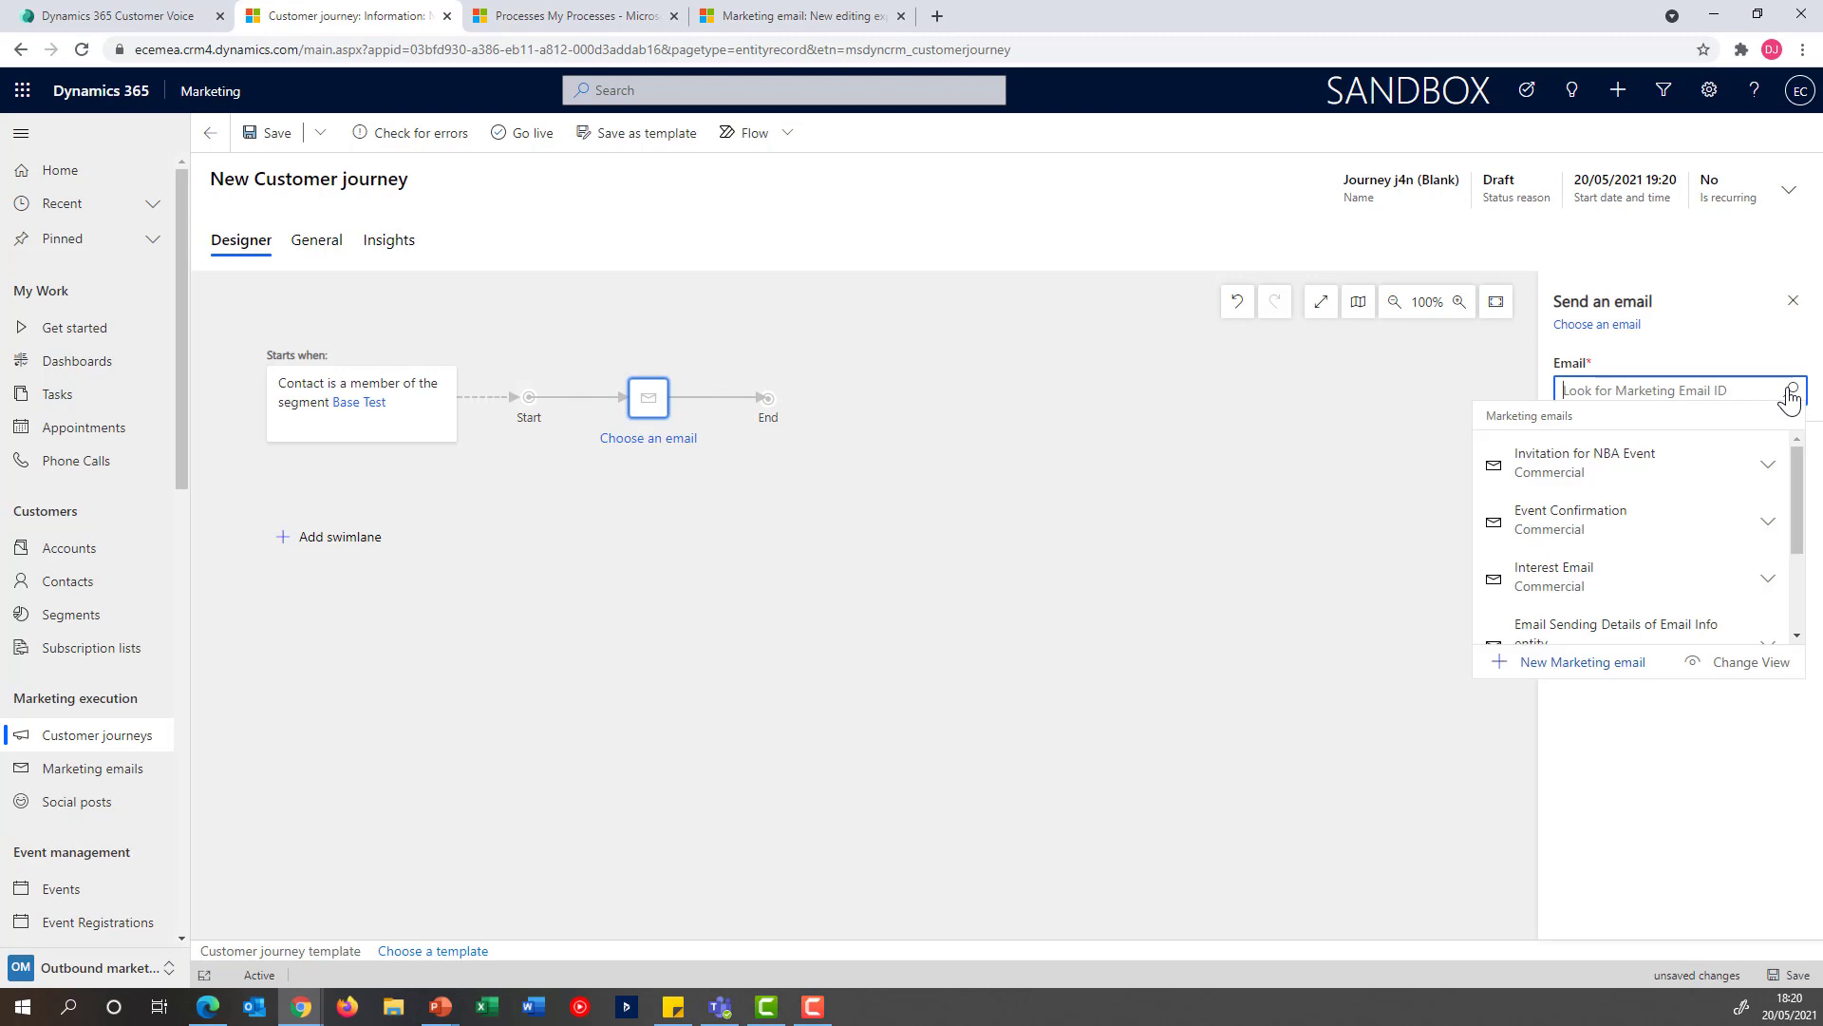
left_click(1630, 491)
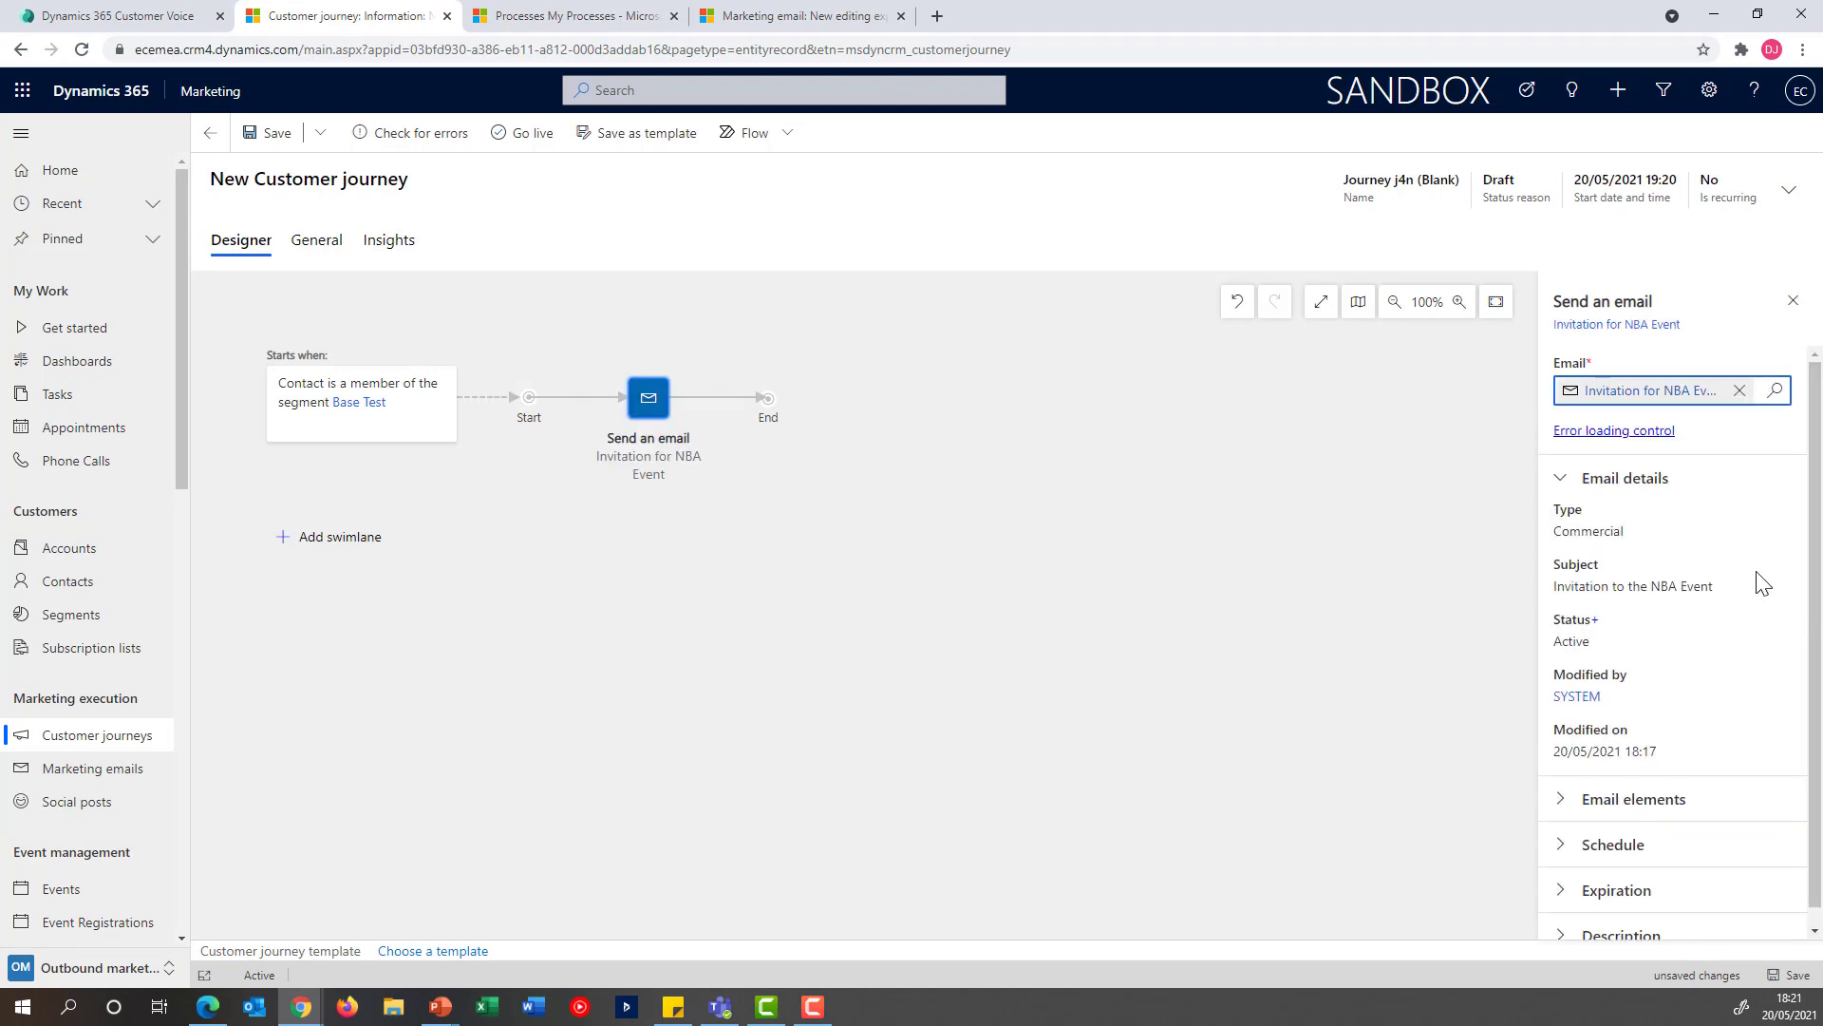
Add the NBA Event Registration Customer Voice survey to the invitation email's elements
scroll(1695, 722, "down", 1)
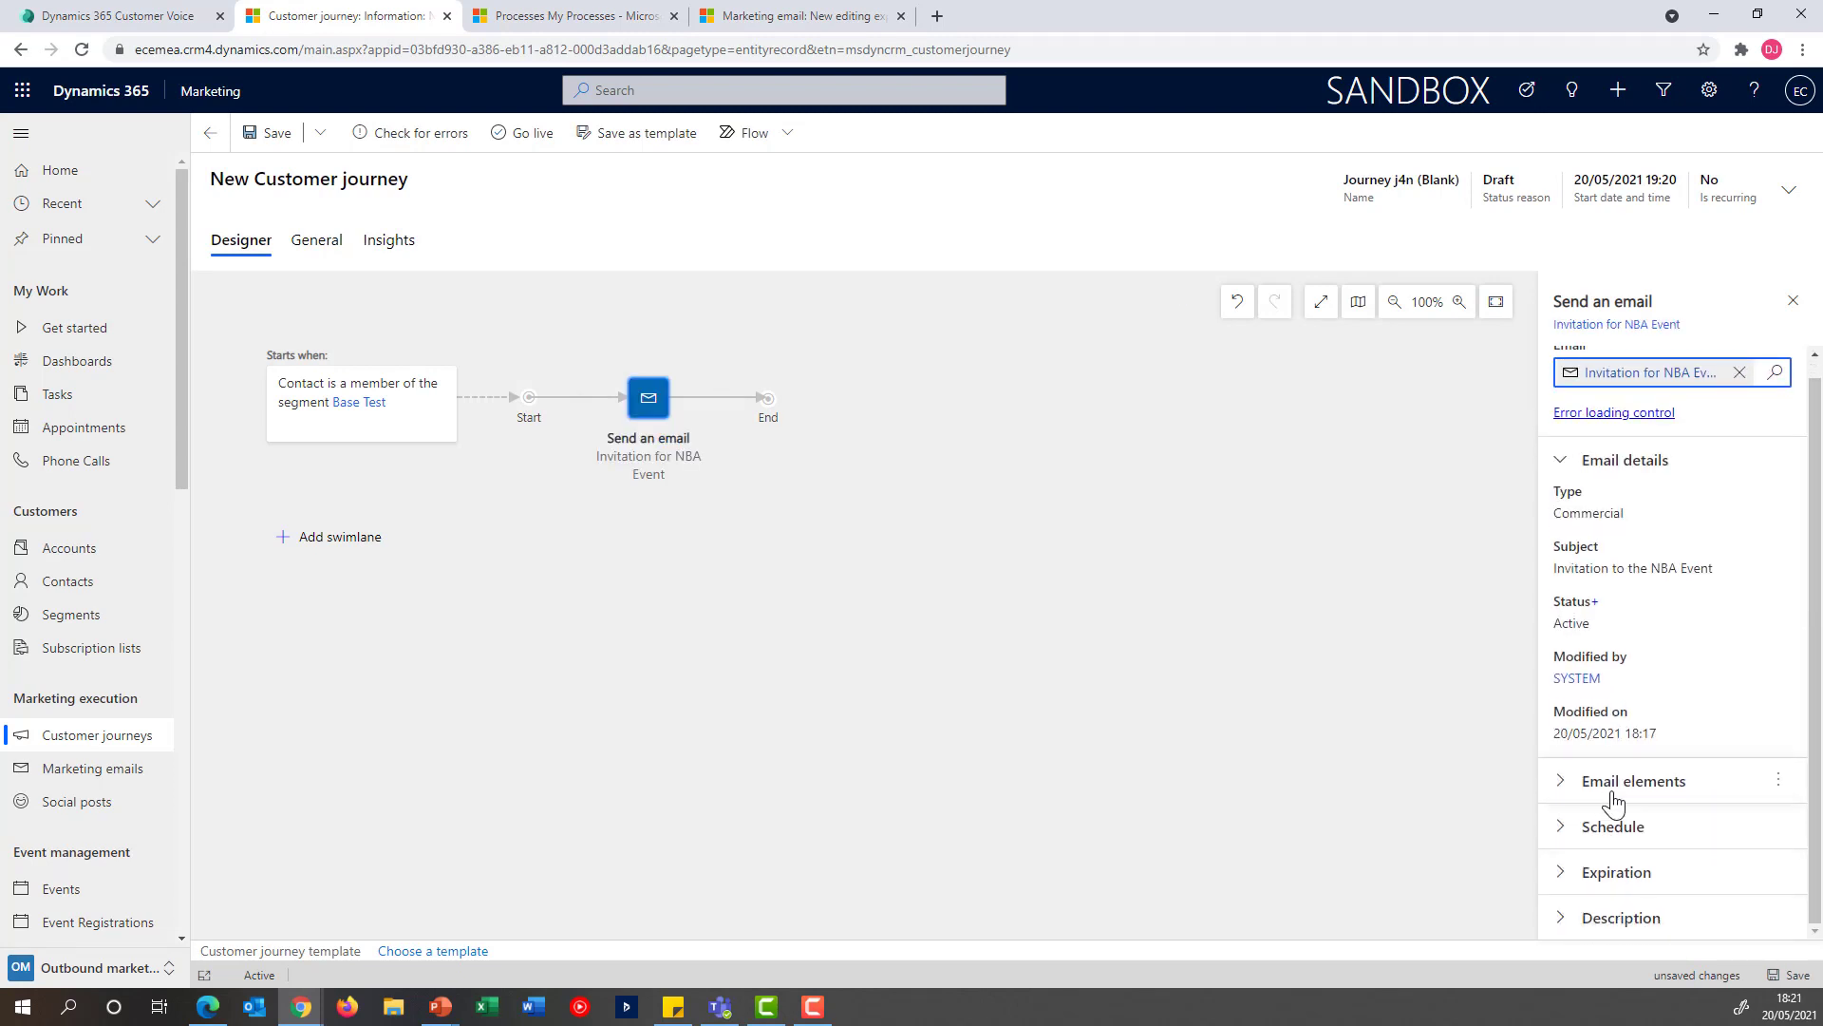
left_click(1562, 800)
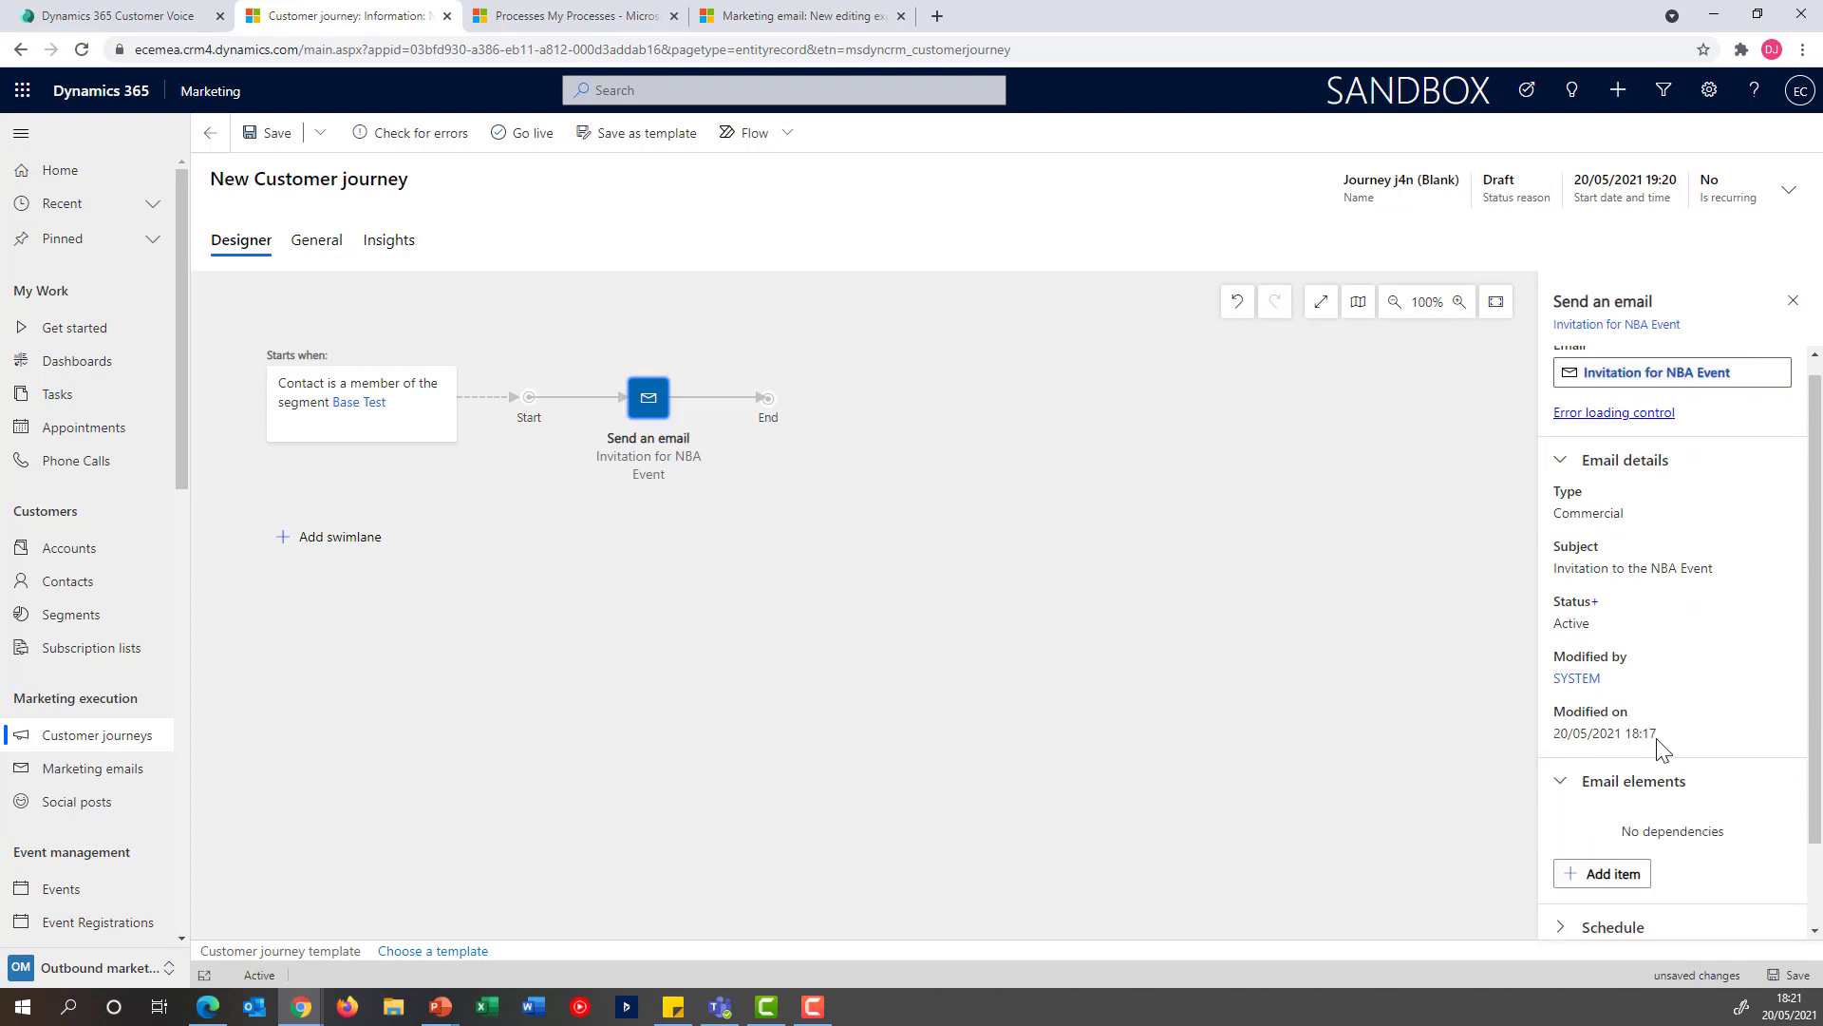
scroll(1653, 729, "down", 1)
scroll(1653, 728, "down", 1)
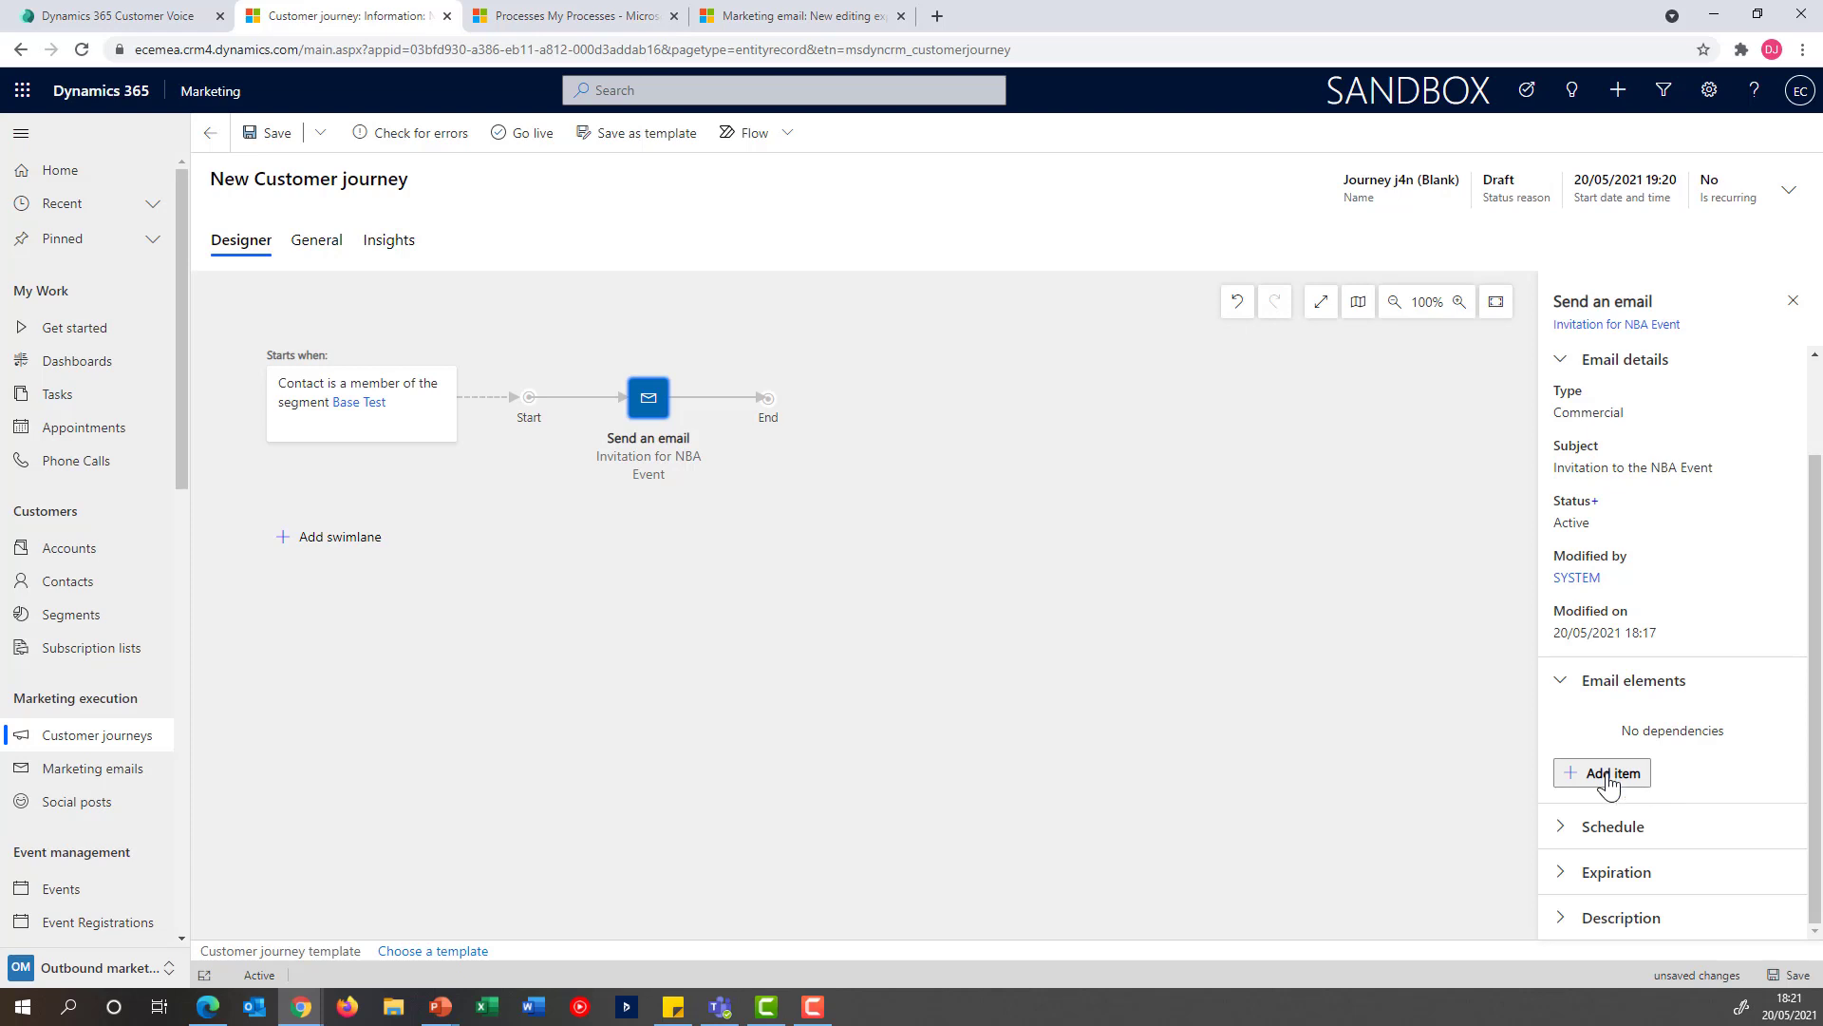
left_click(1608, 779)
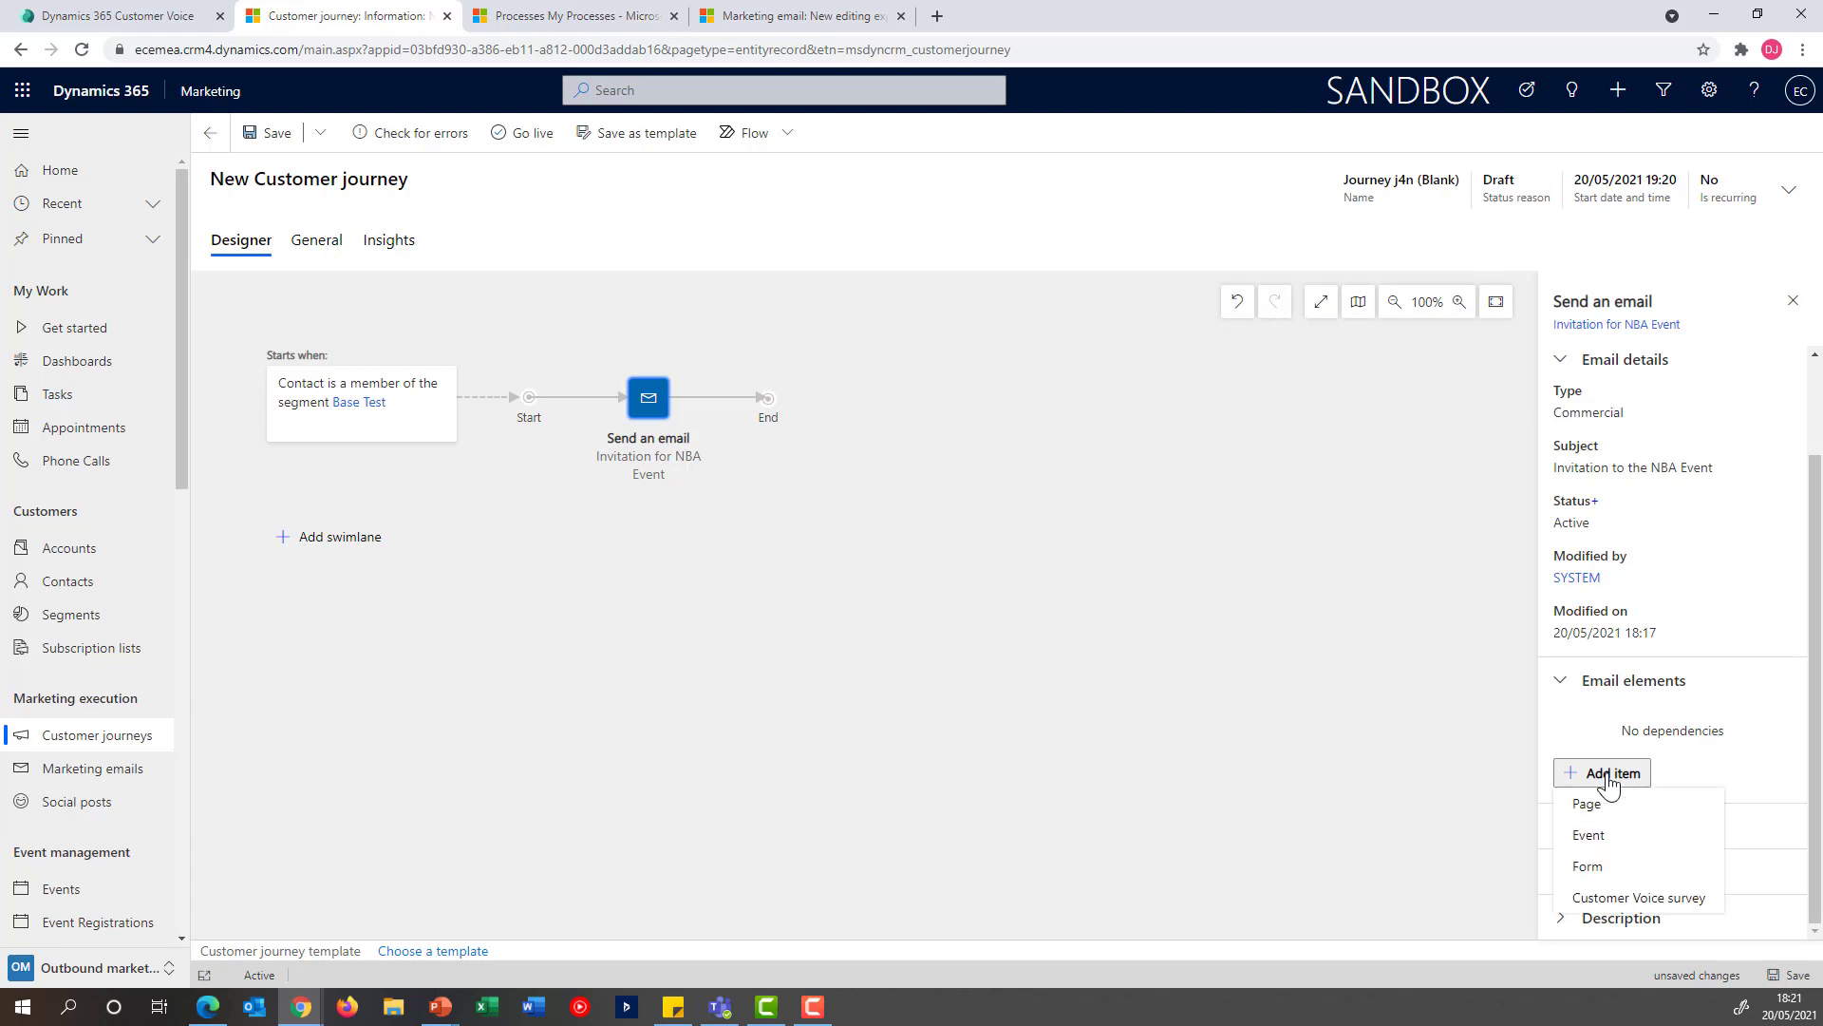
left_click(1661, 896)
left_click(1714, 739)
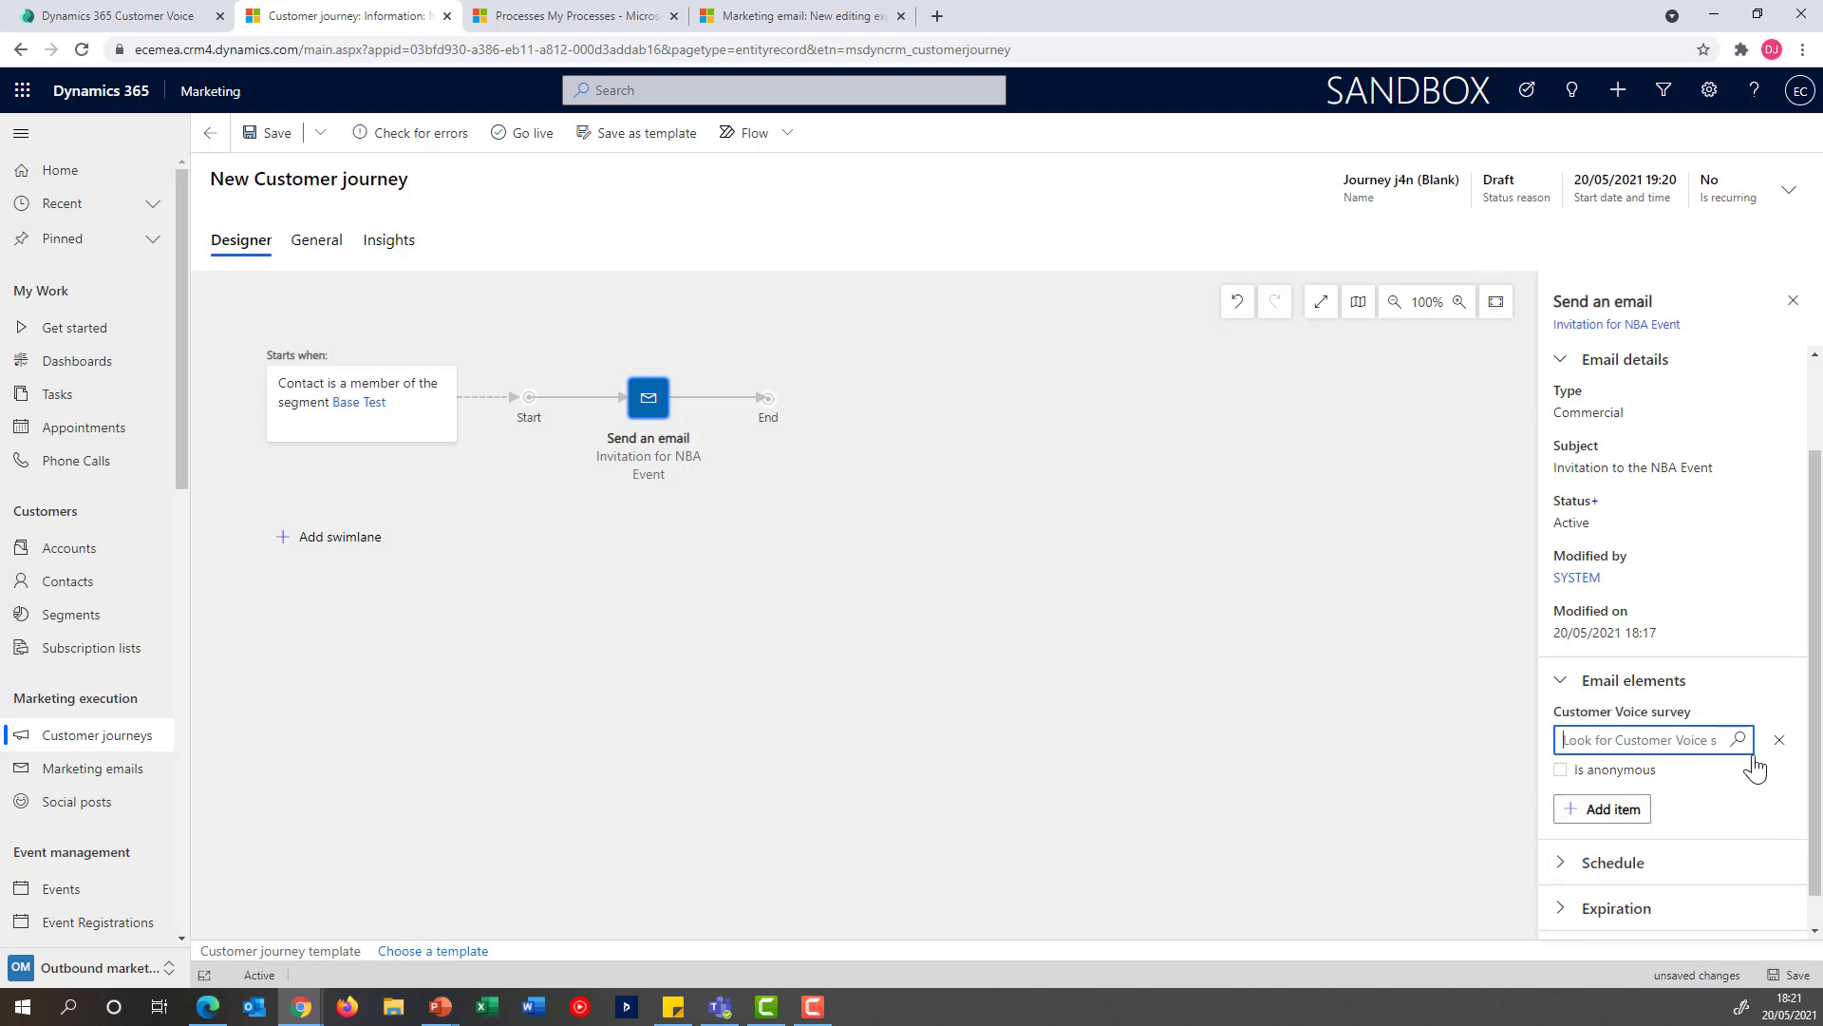
left_click(1737, 738)
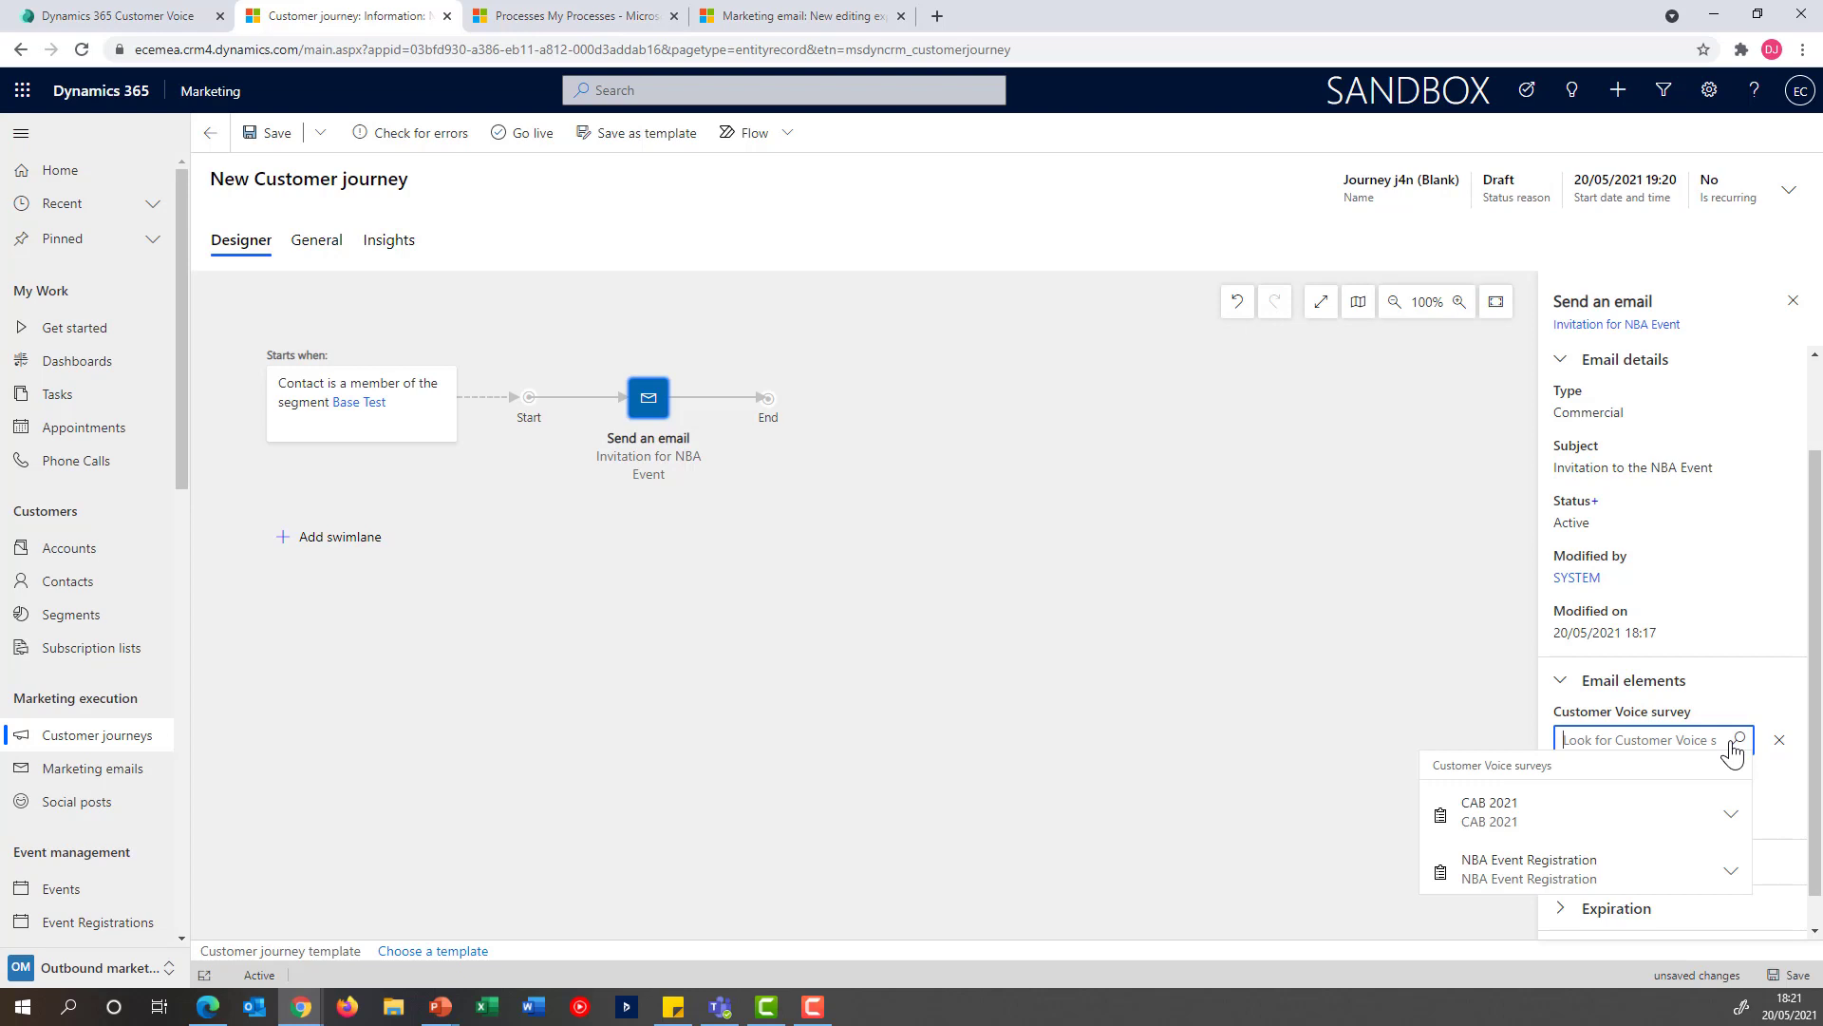
left_click(1579, 867)
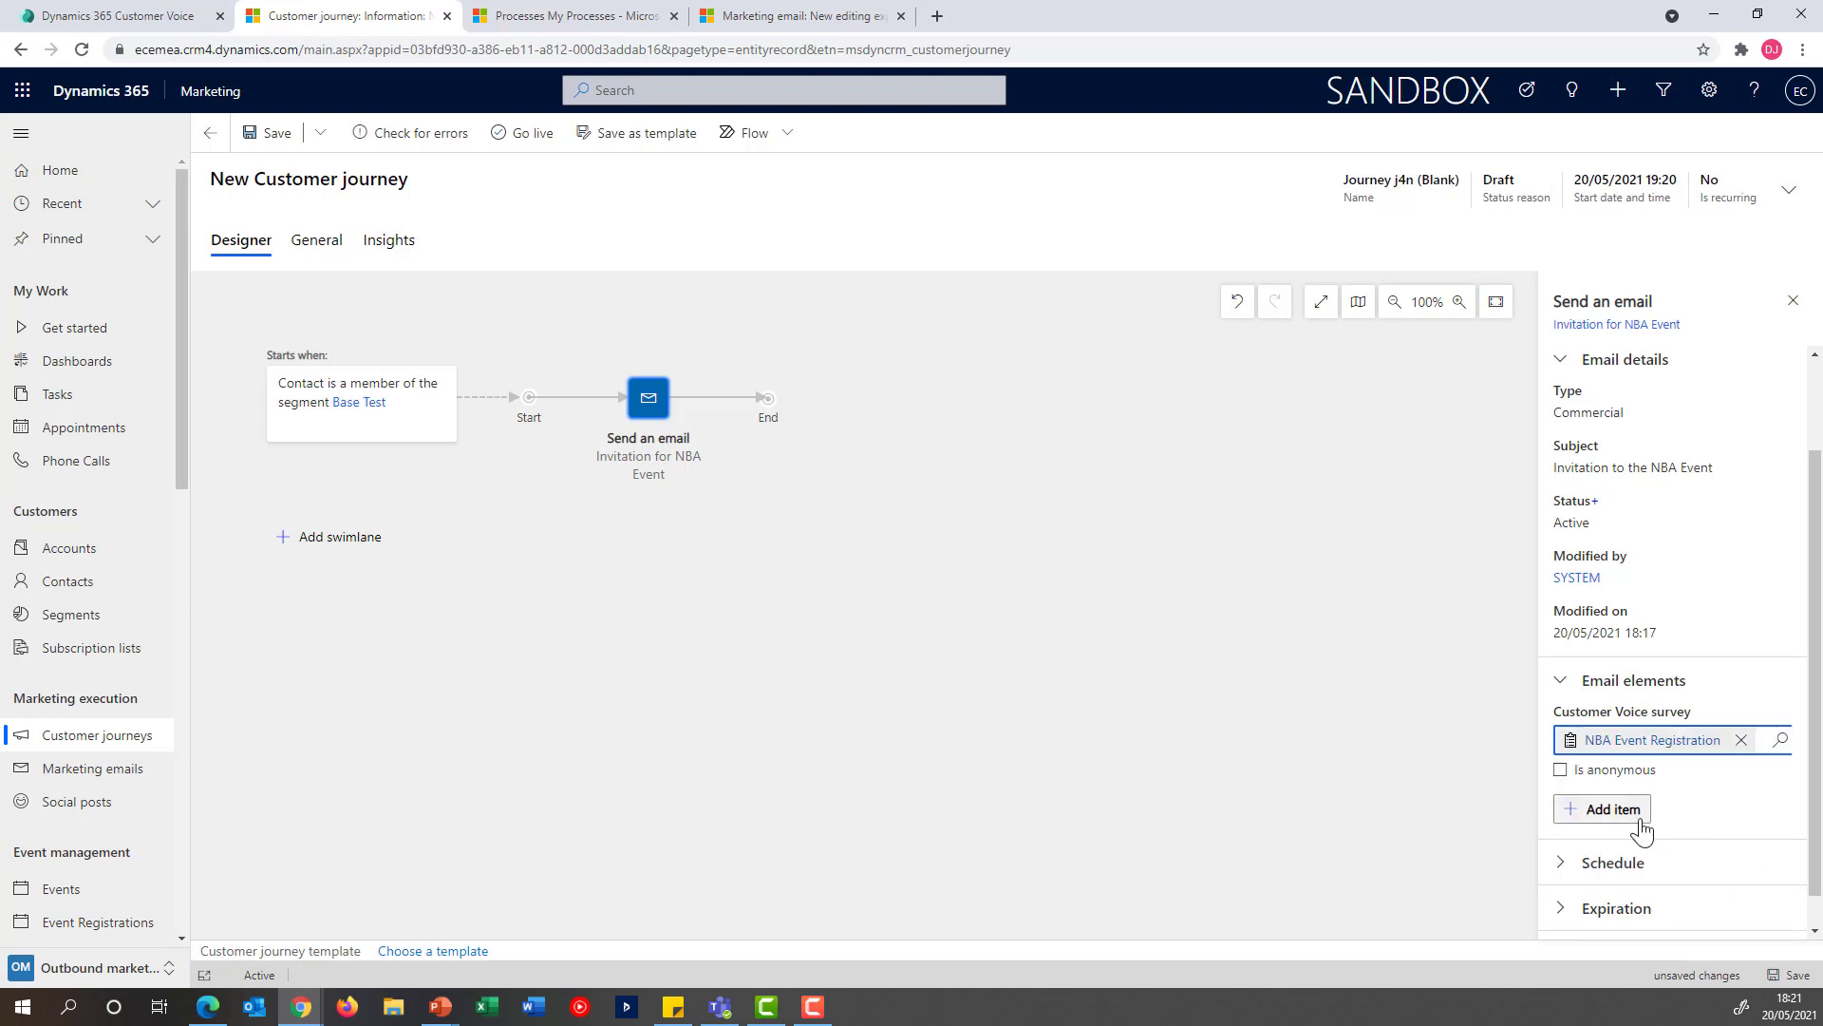
left_click(1638, 825)
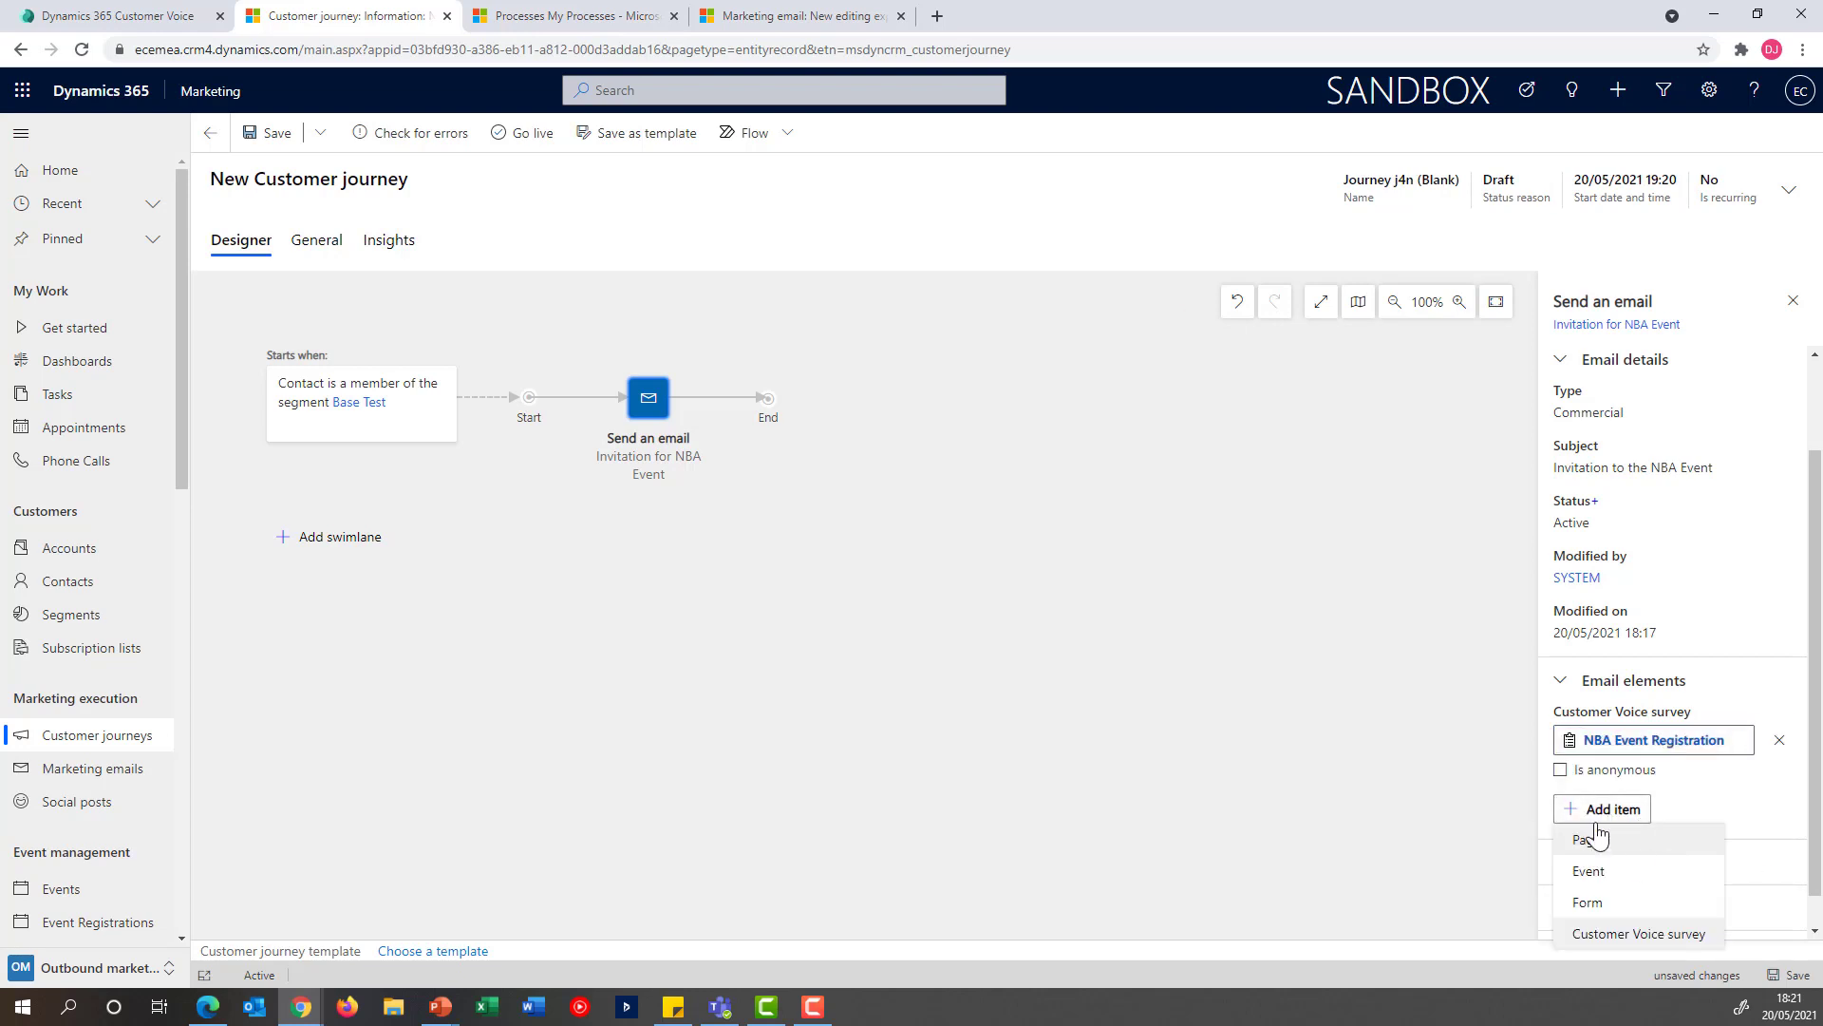
left_click(1479, 798)
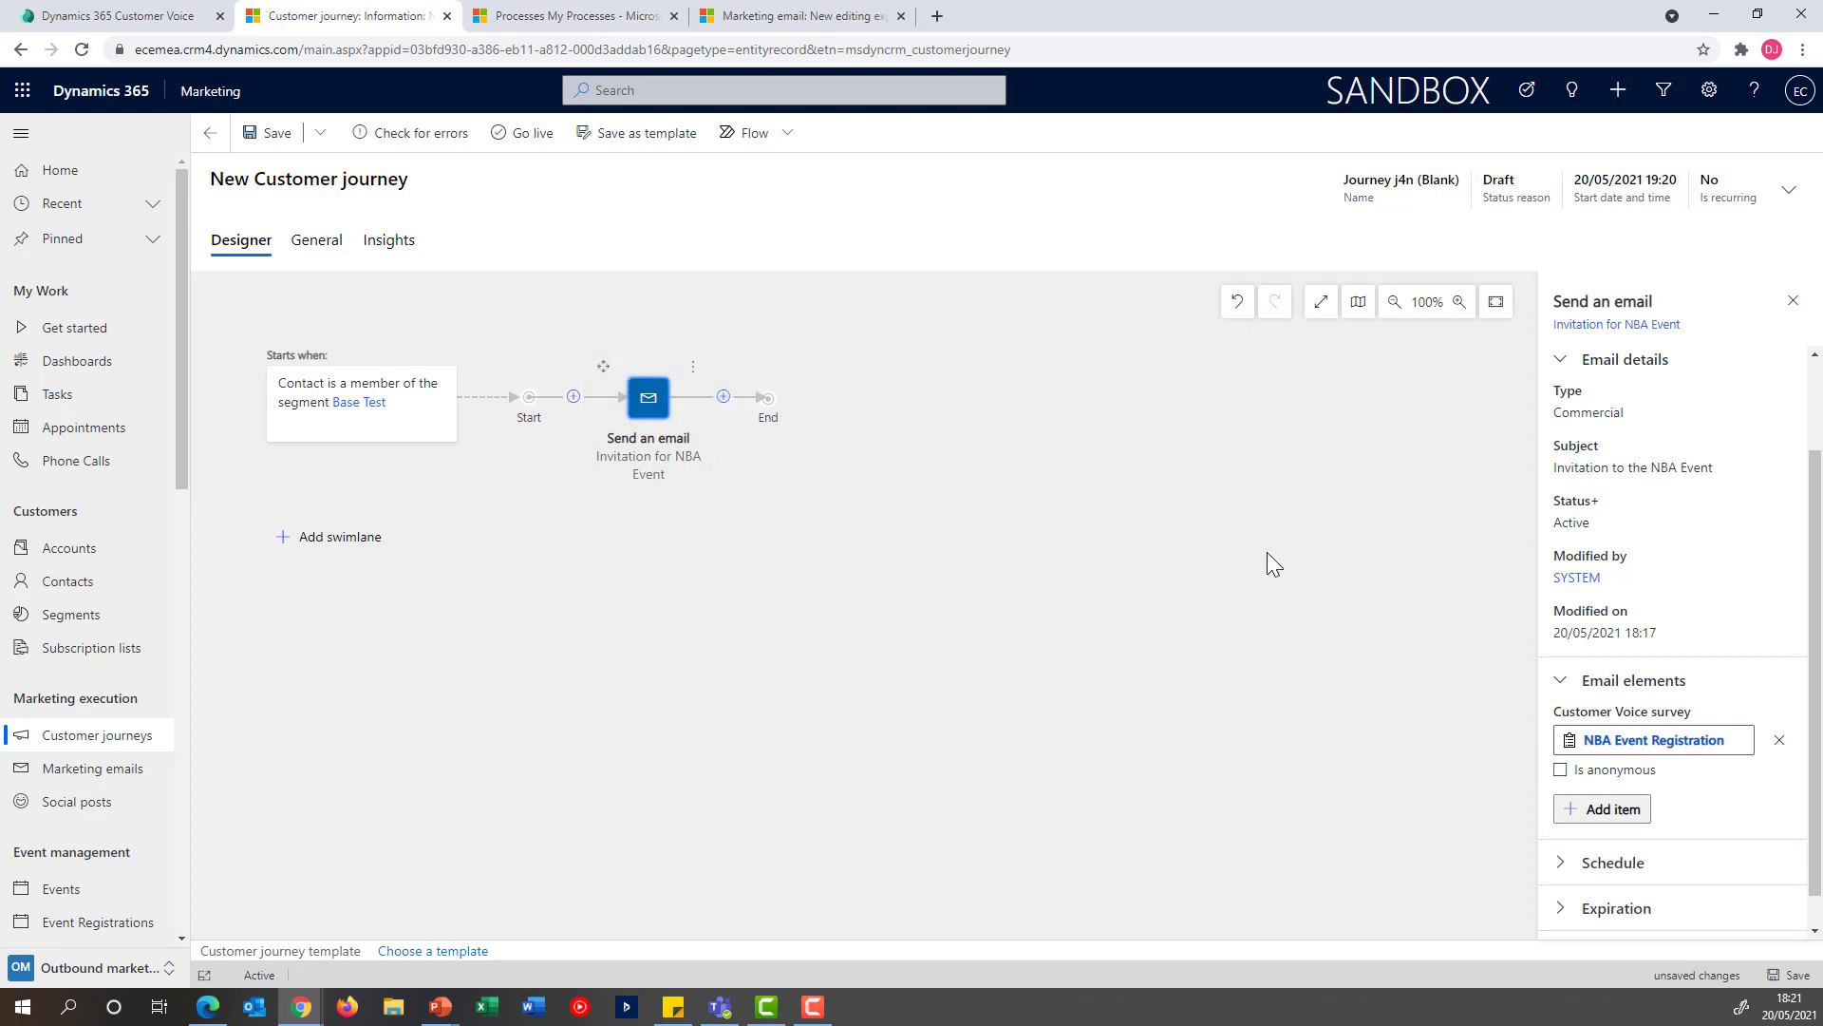
Add an If/then branch after the email with the condition that the NBA Event Registration survey has been answered
left_click(723, 397)
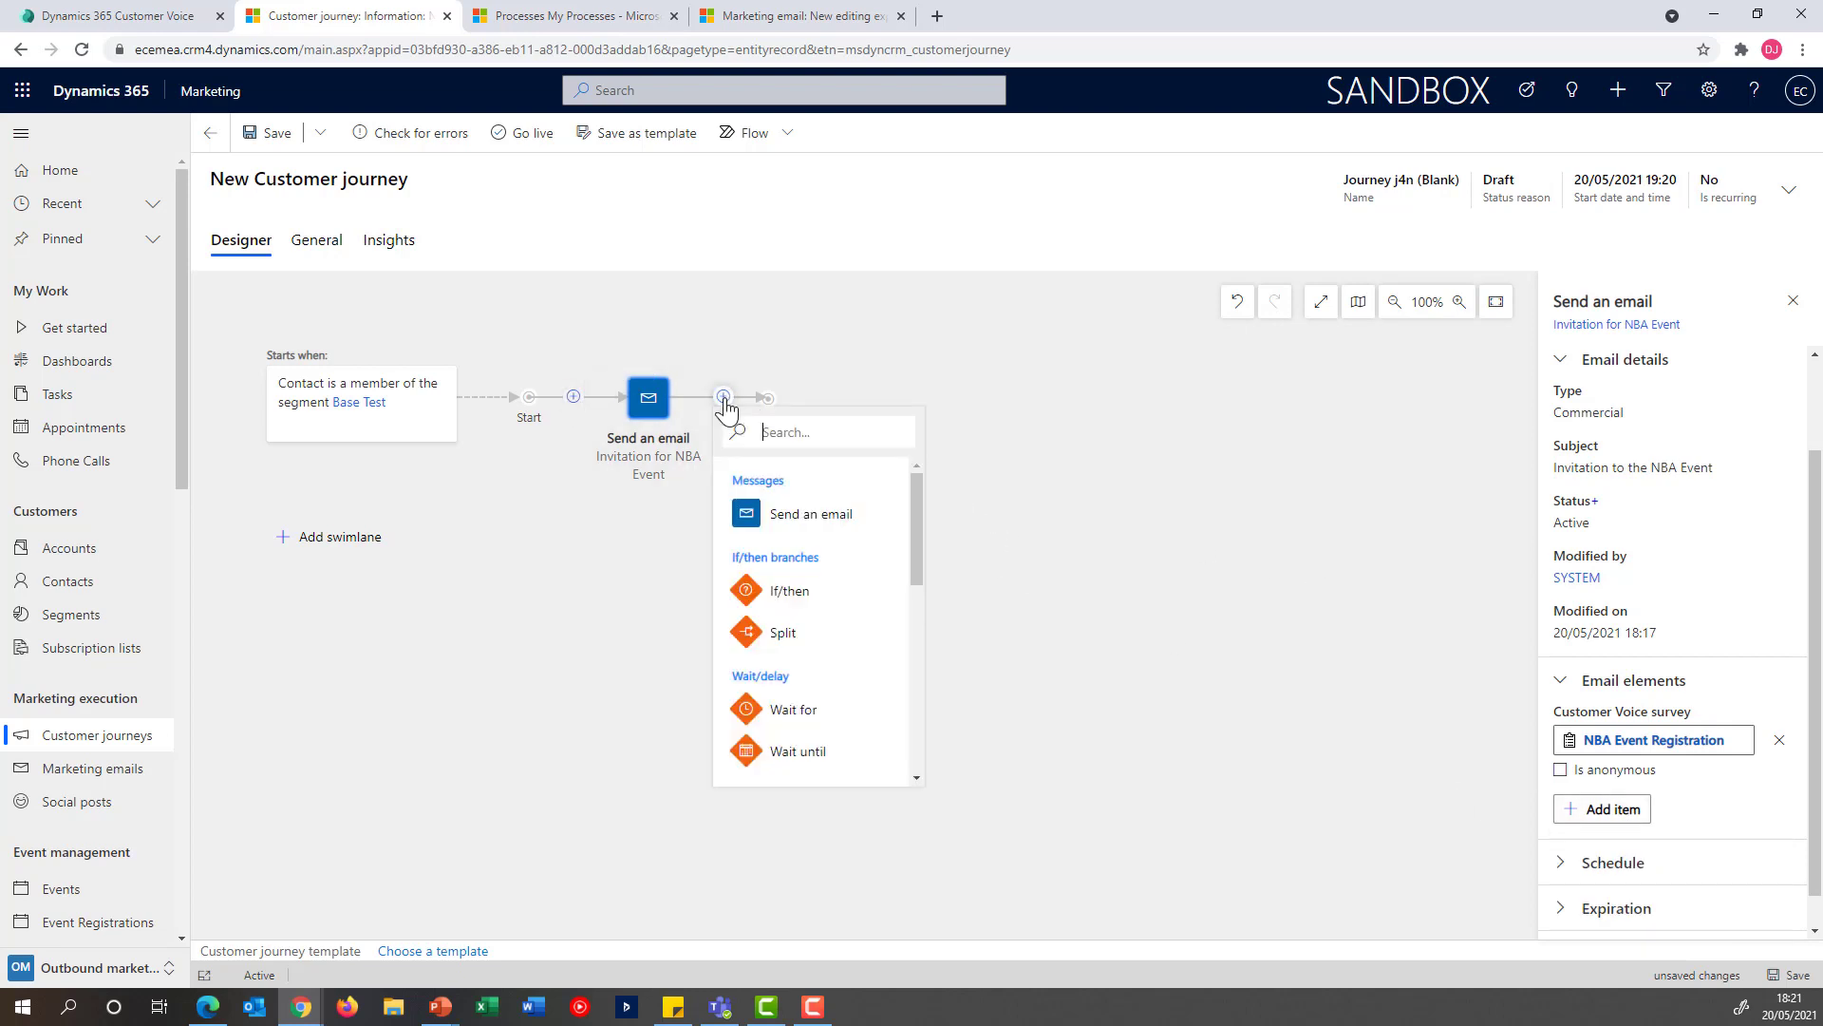
left_click(805, 599)
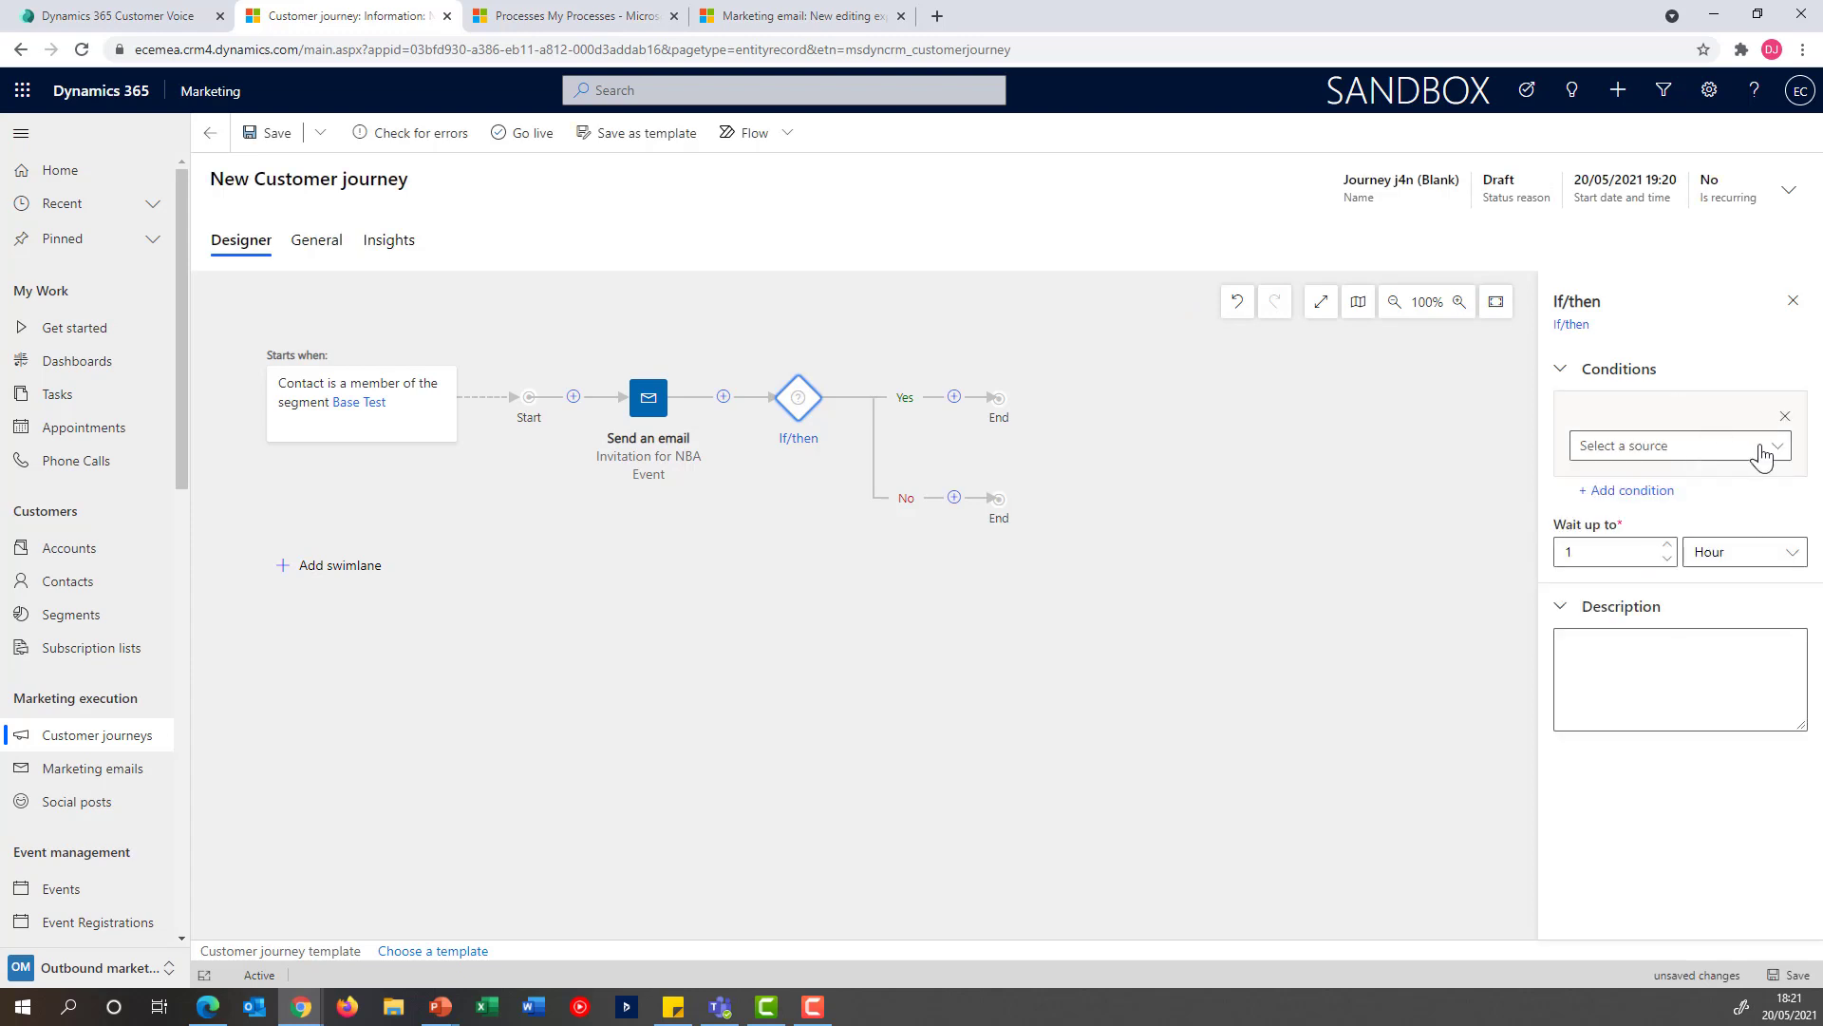
left_click(1764, 448)
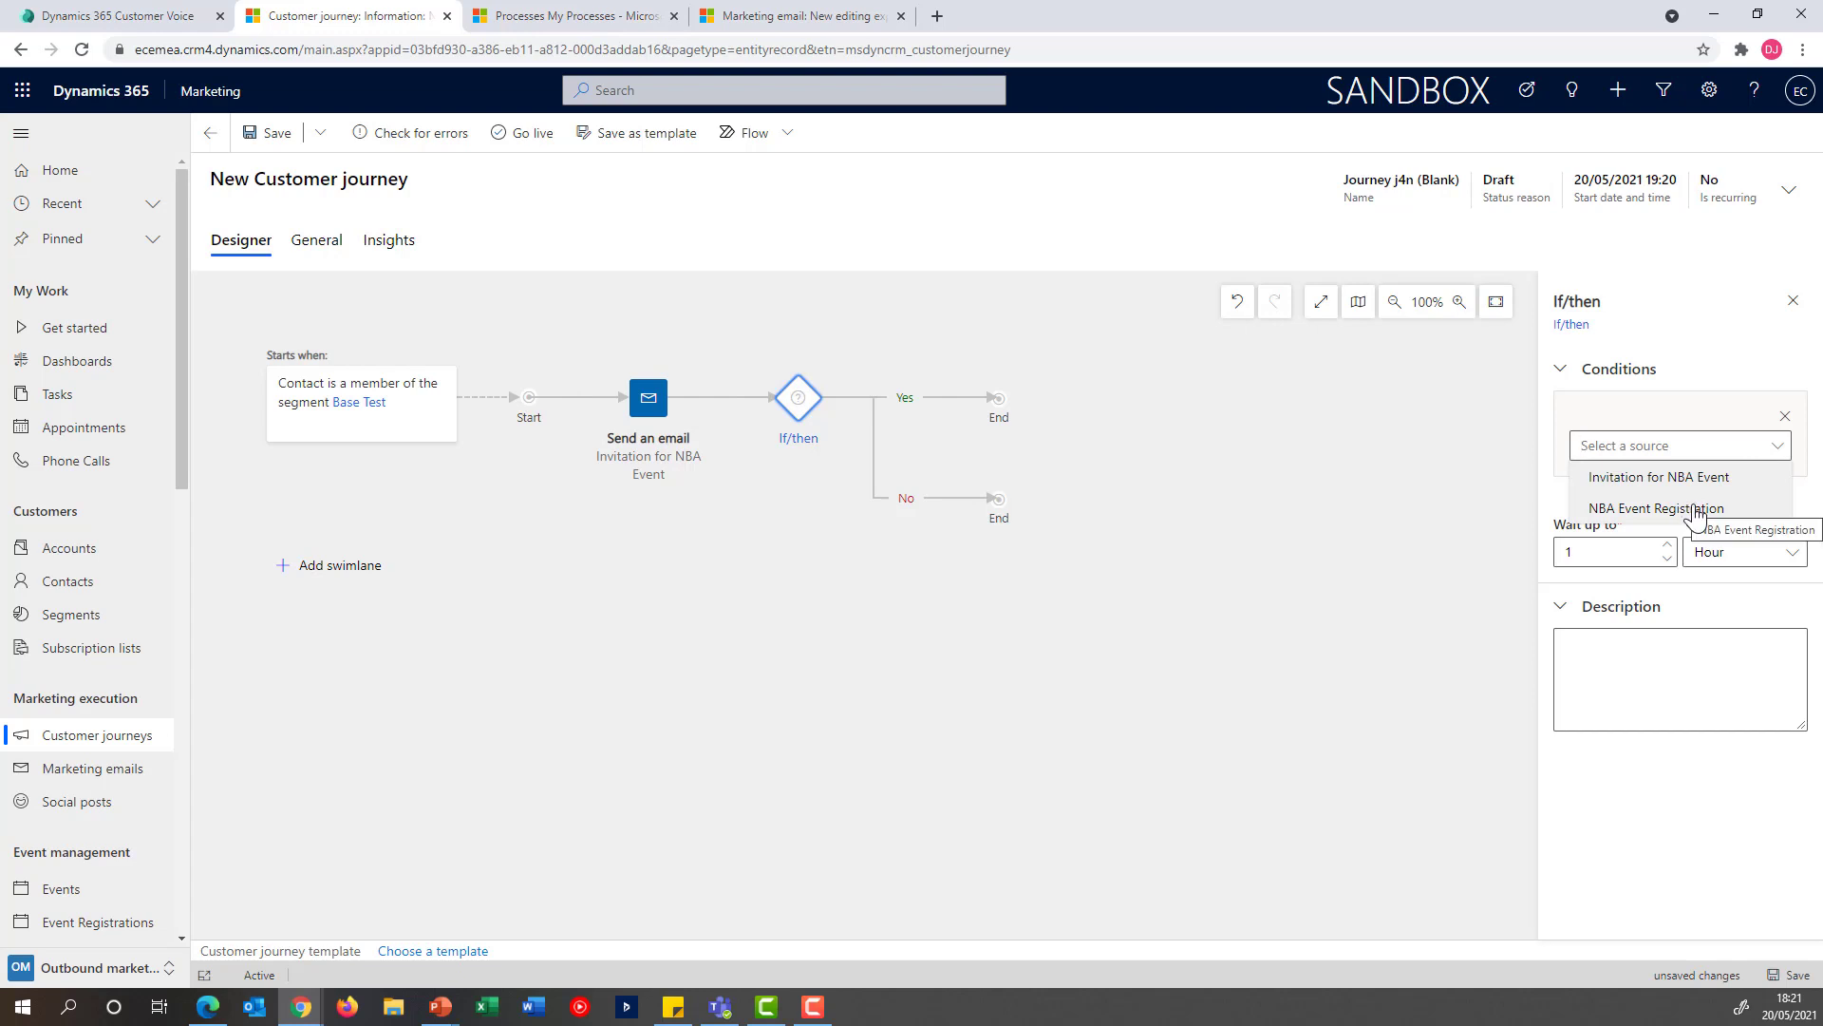
left_click(1696, 511)
left_click(1768, 496)
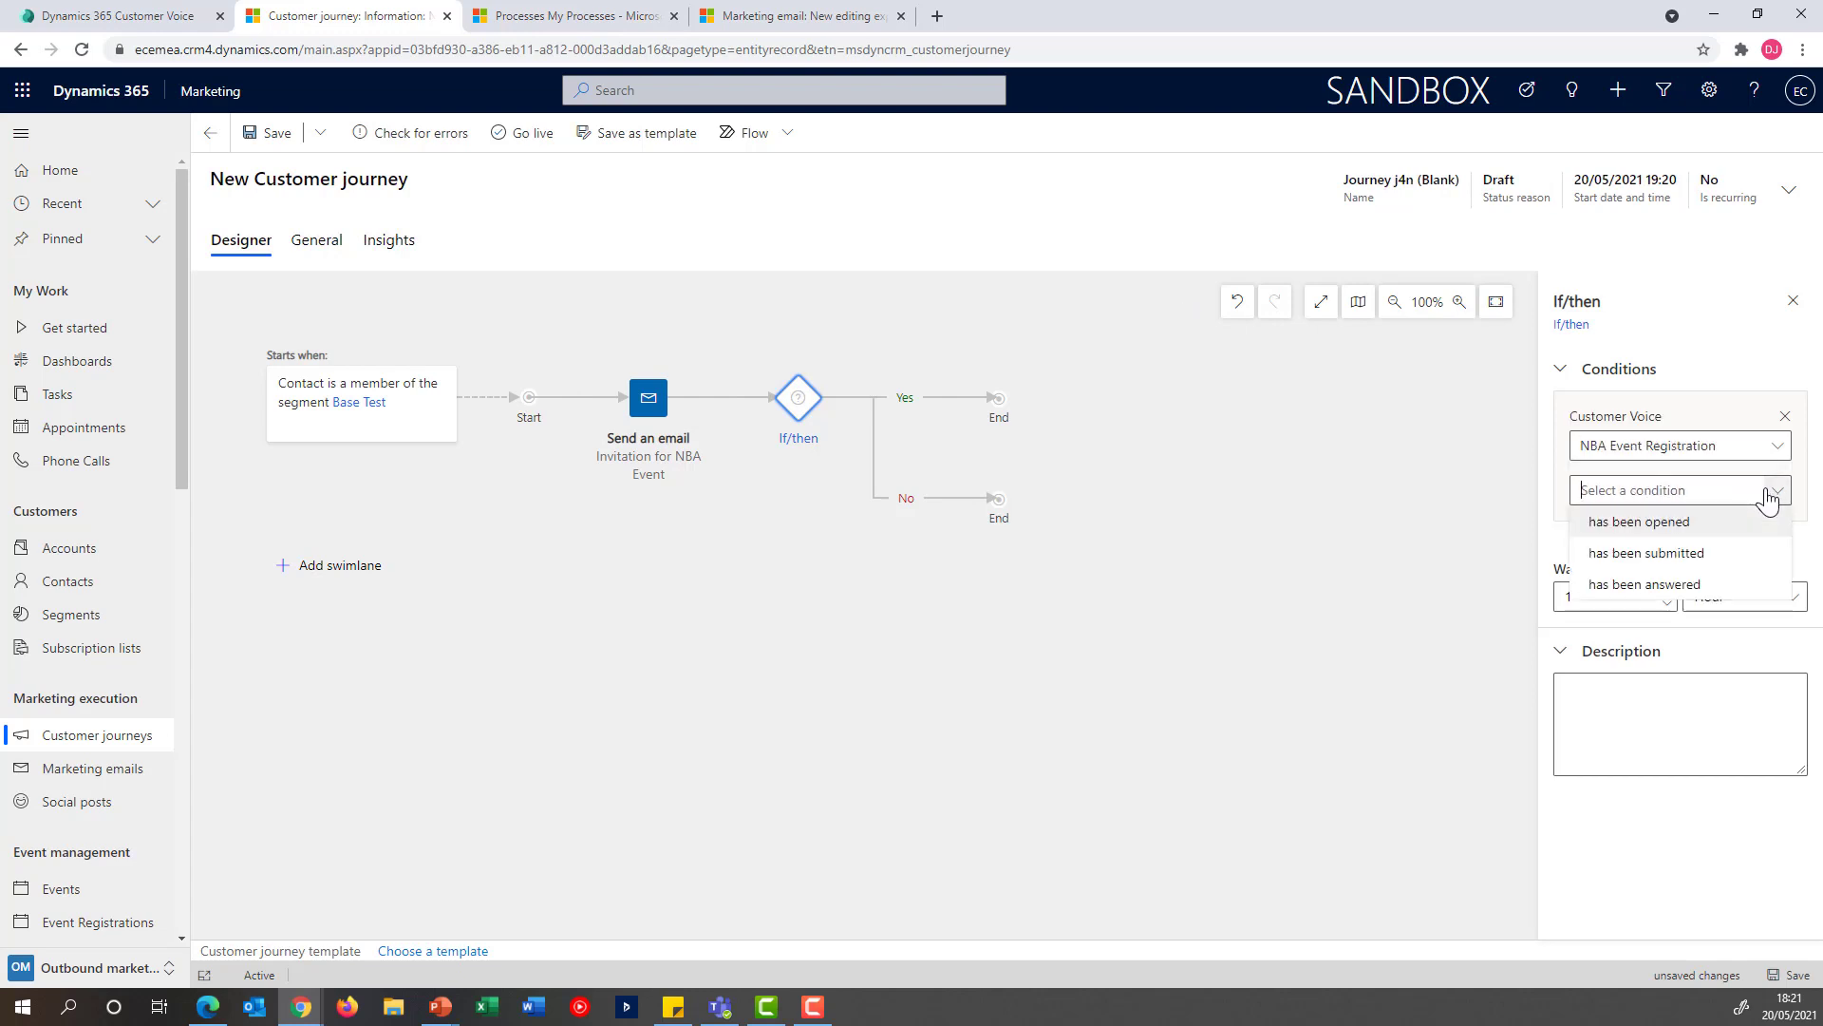
left_click(1680, 587)
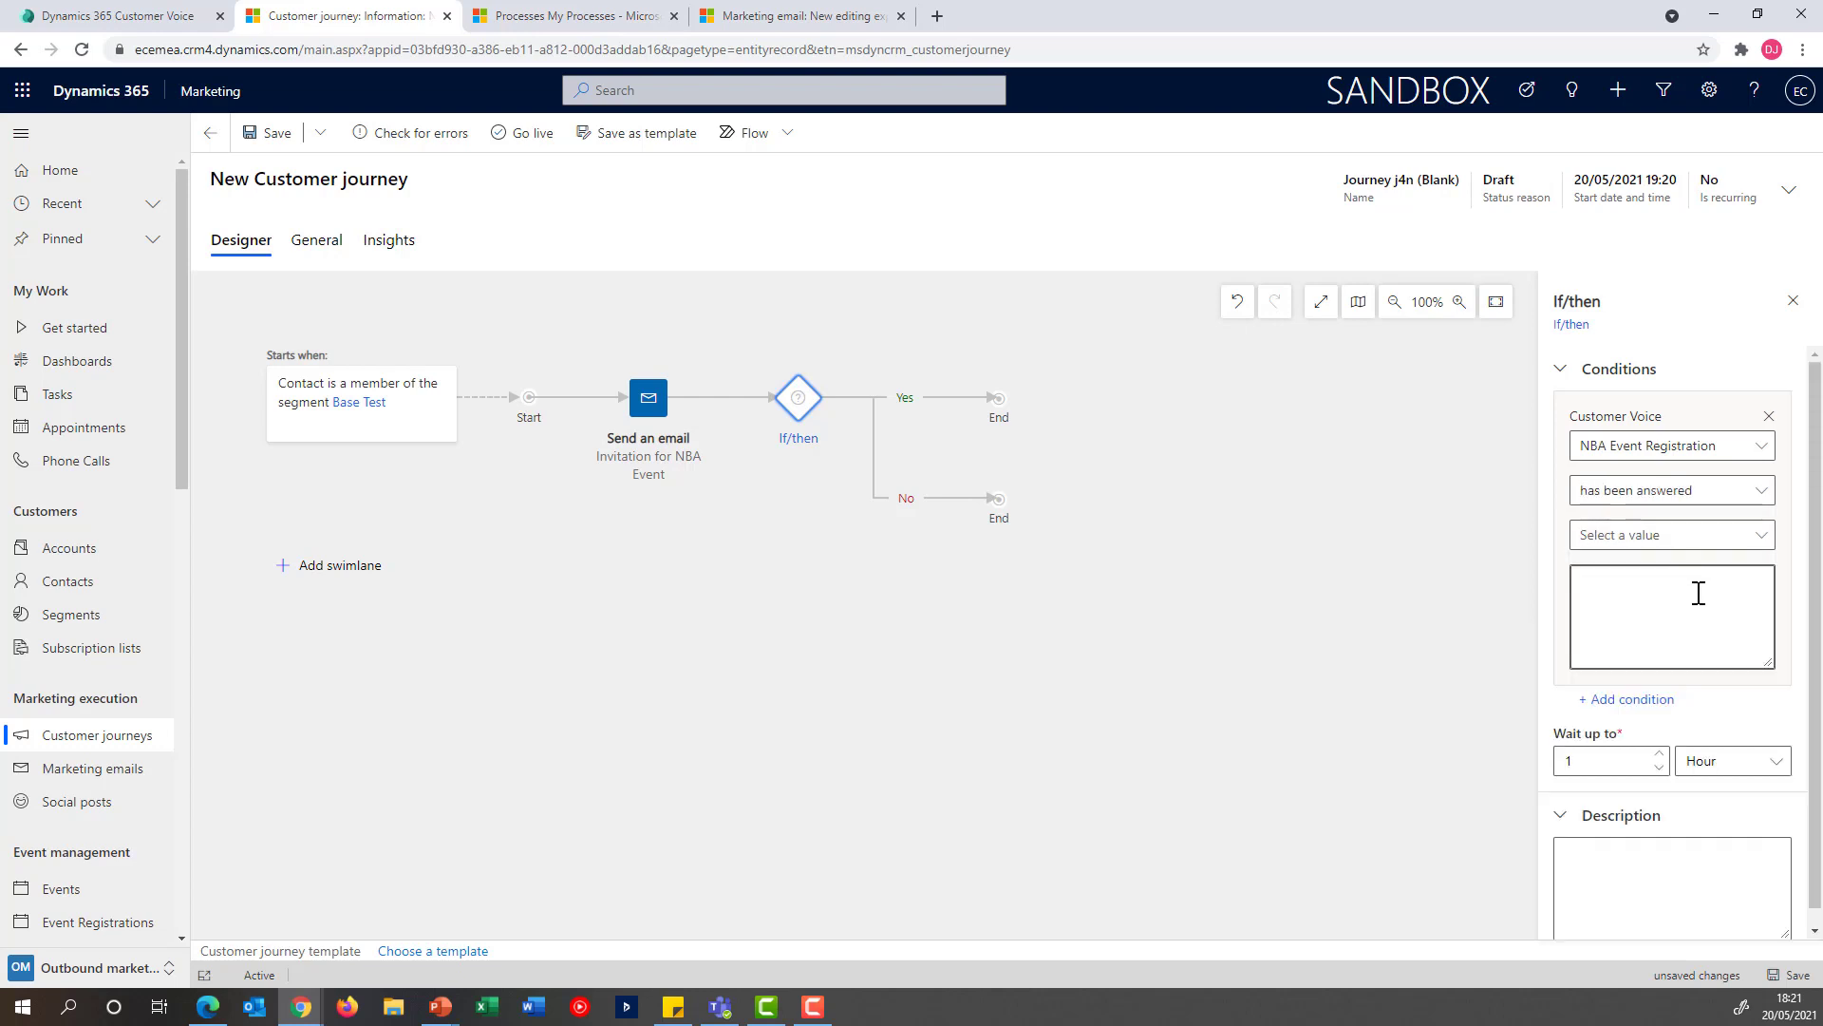
Make the branch condition check that the question about attending the event is answered with Yes
left_click(1754, 536)
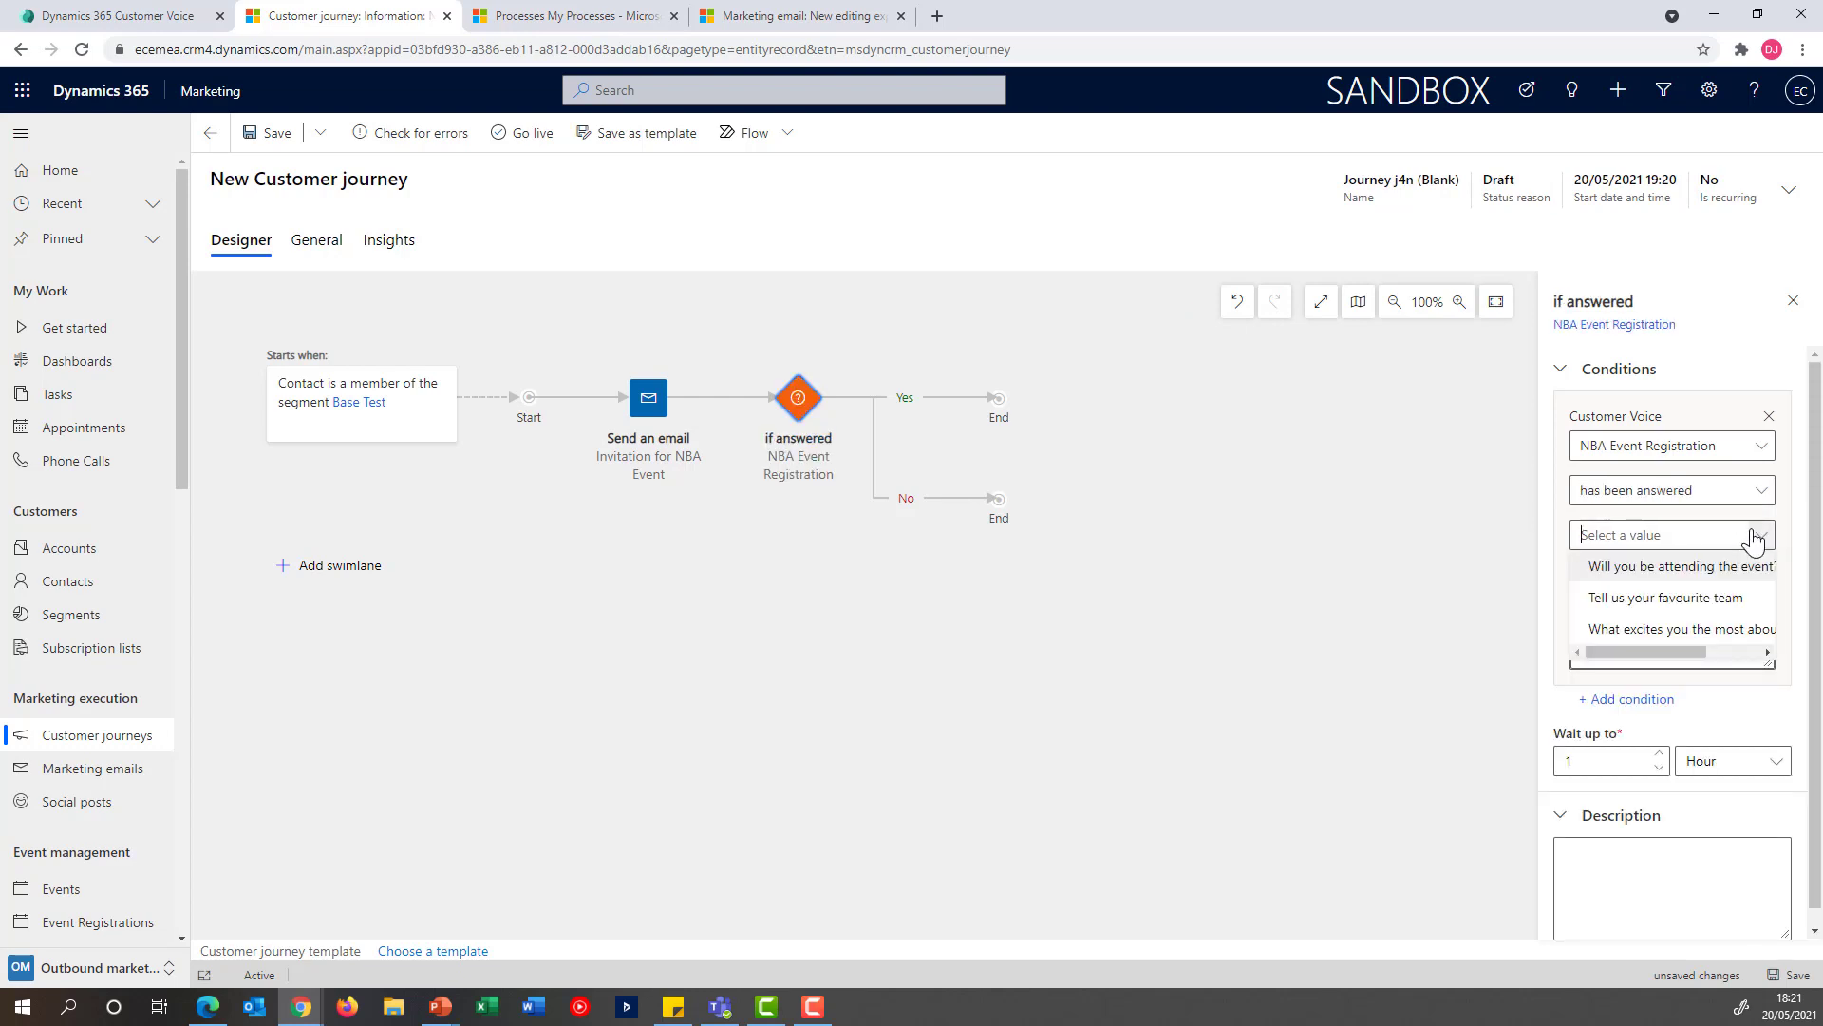
left_click(1660, 570)
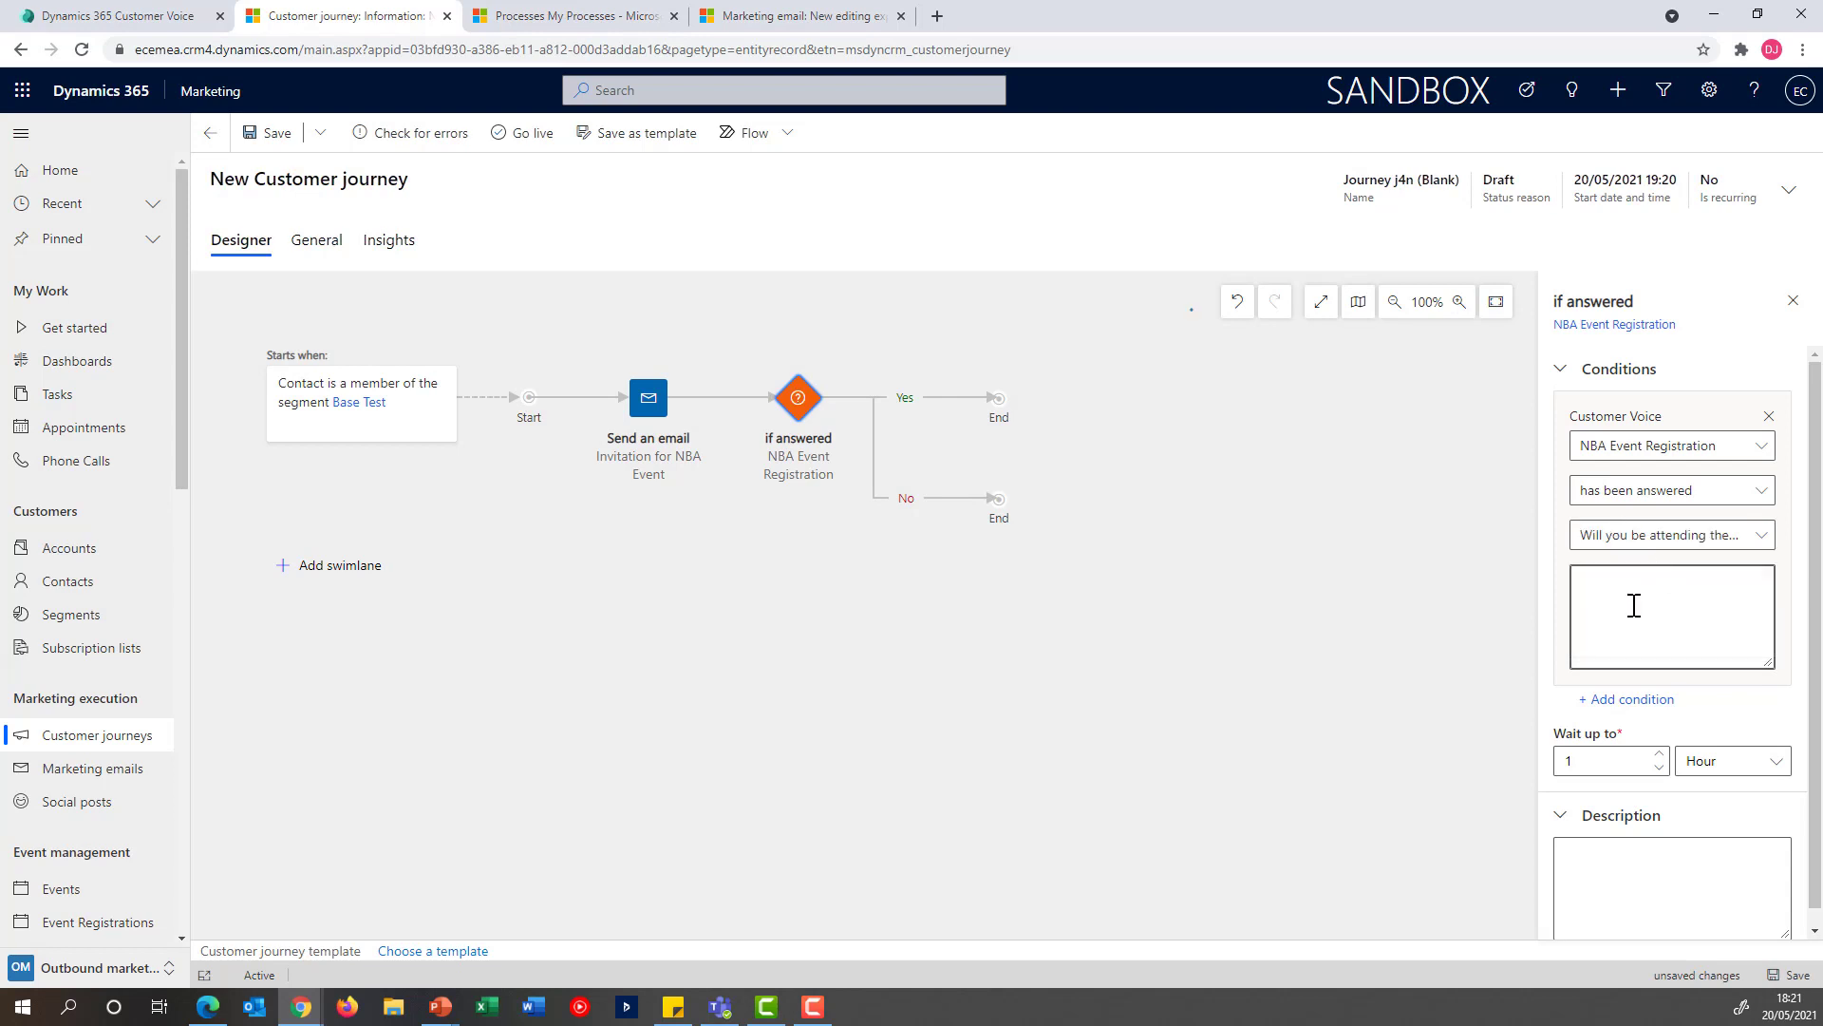
left_click(1633, 605)
type("Yes")
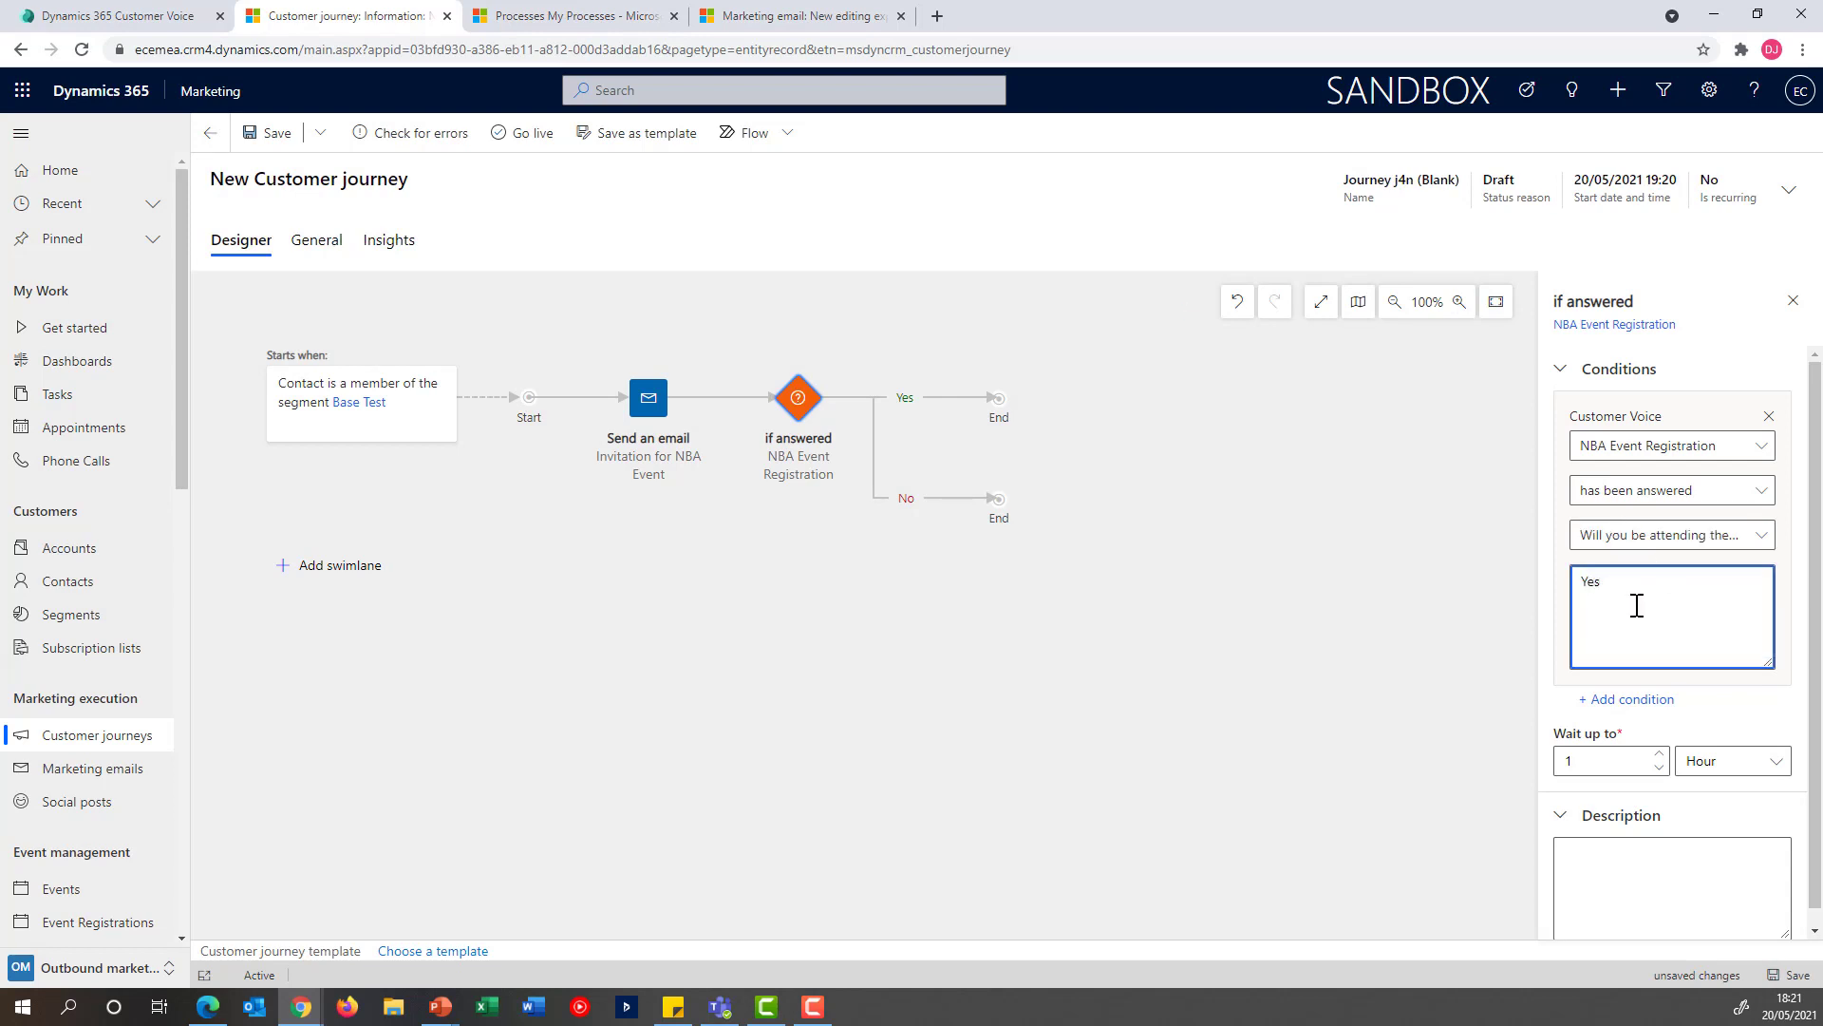
Set the If/then branch to wait up to 20 days
left_click(1597, 757)
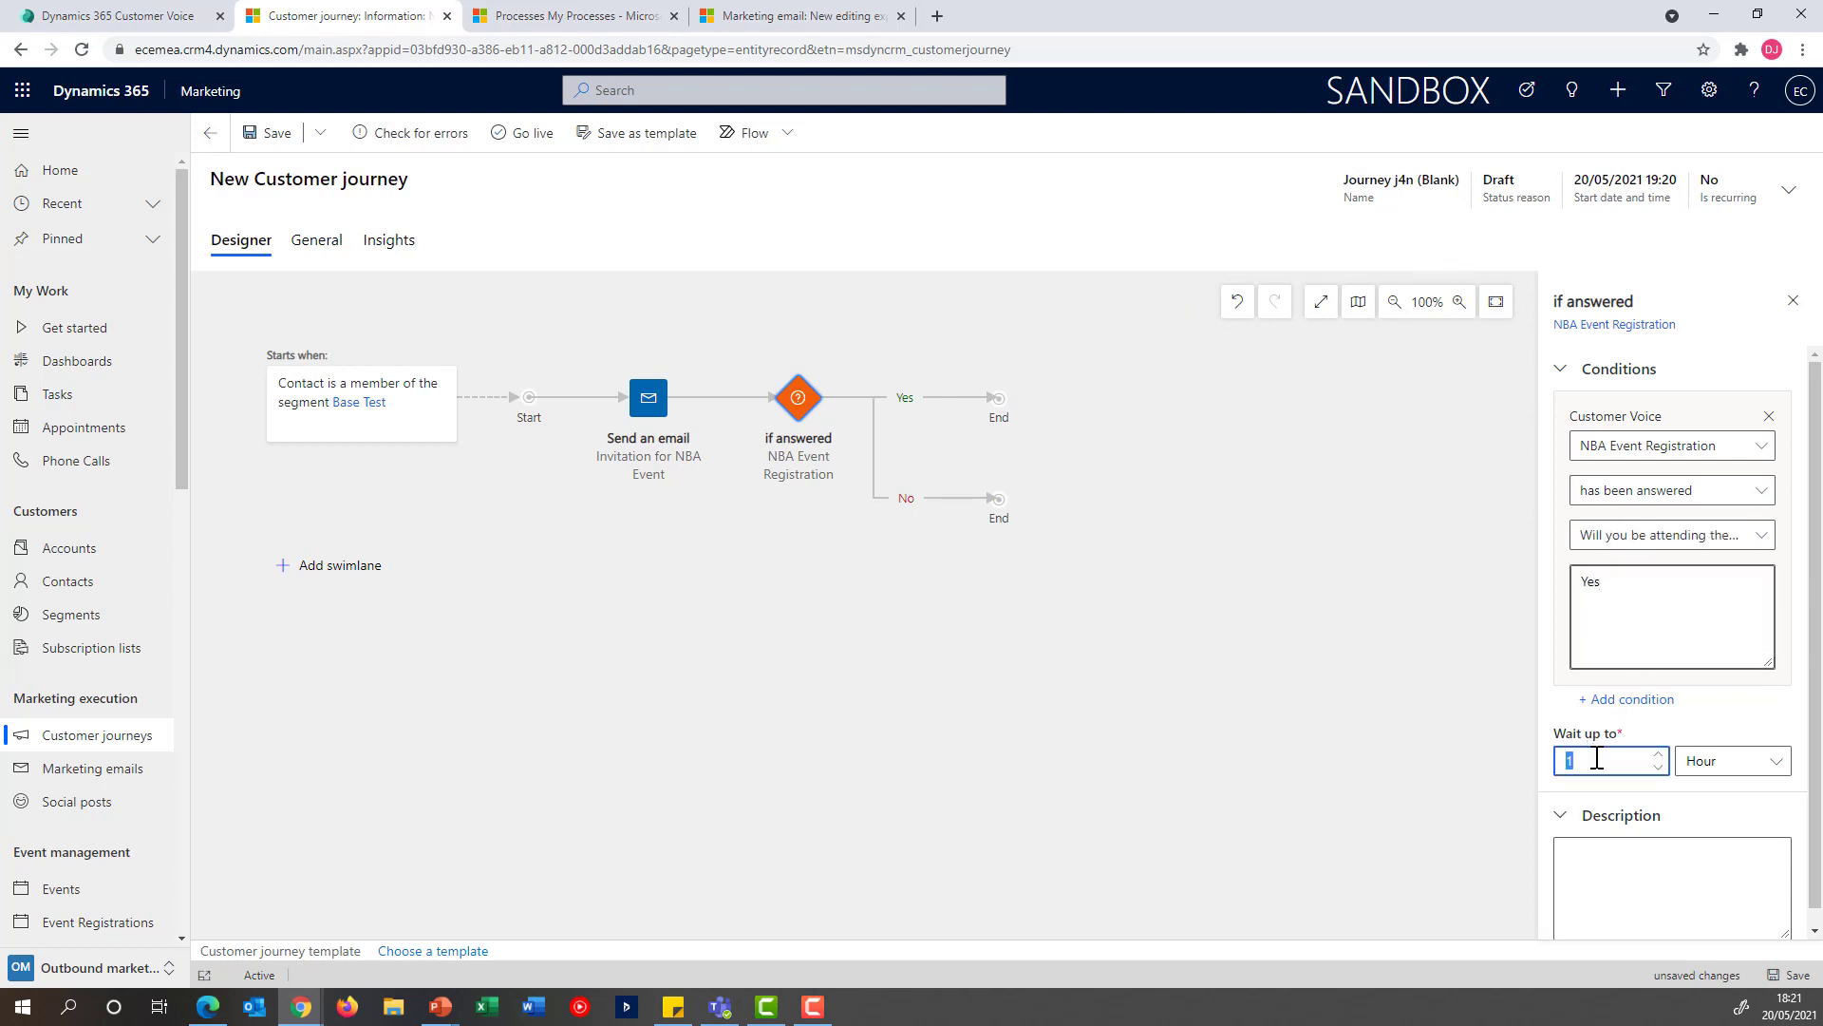
type("20")
left_click(1717, 763)
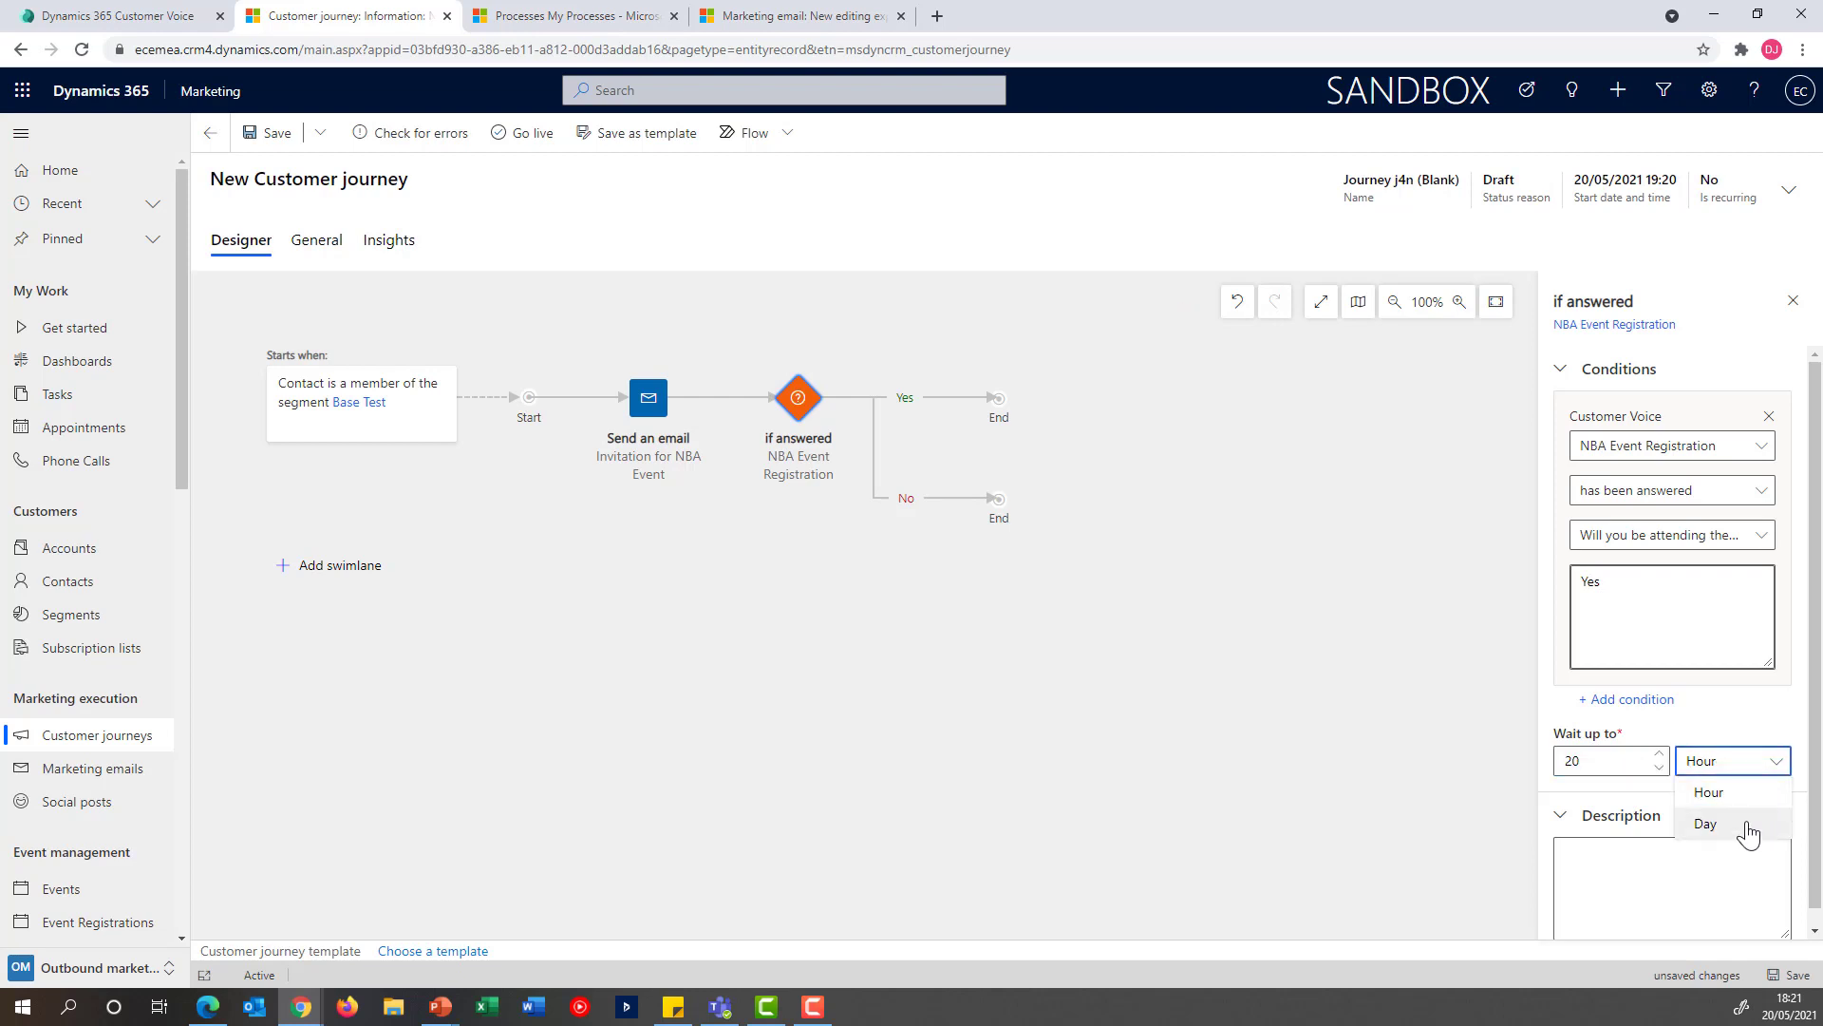
left_click(1748, 832)
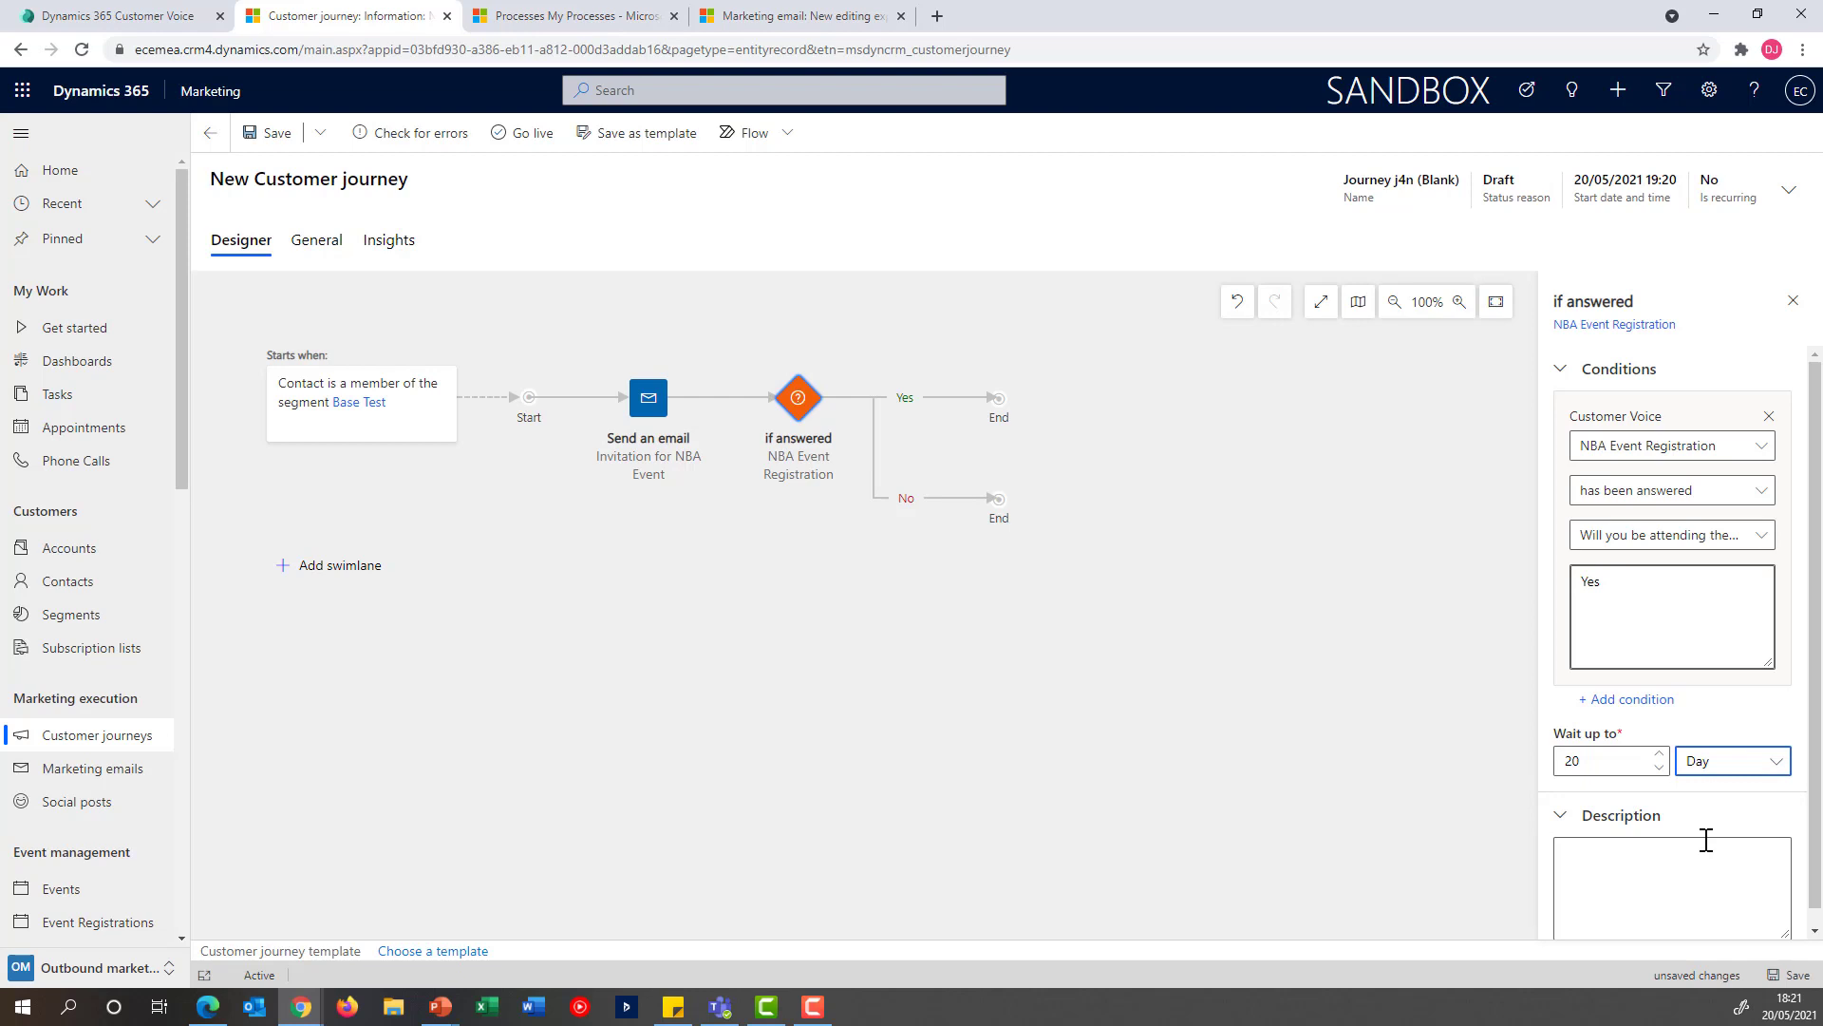
scroll(1725, 824, "down", 1)
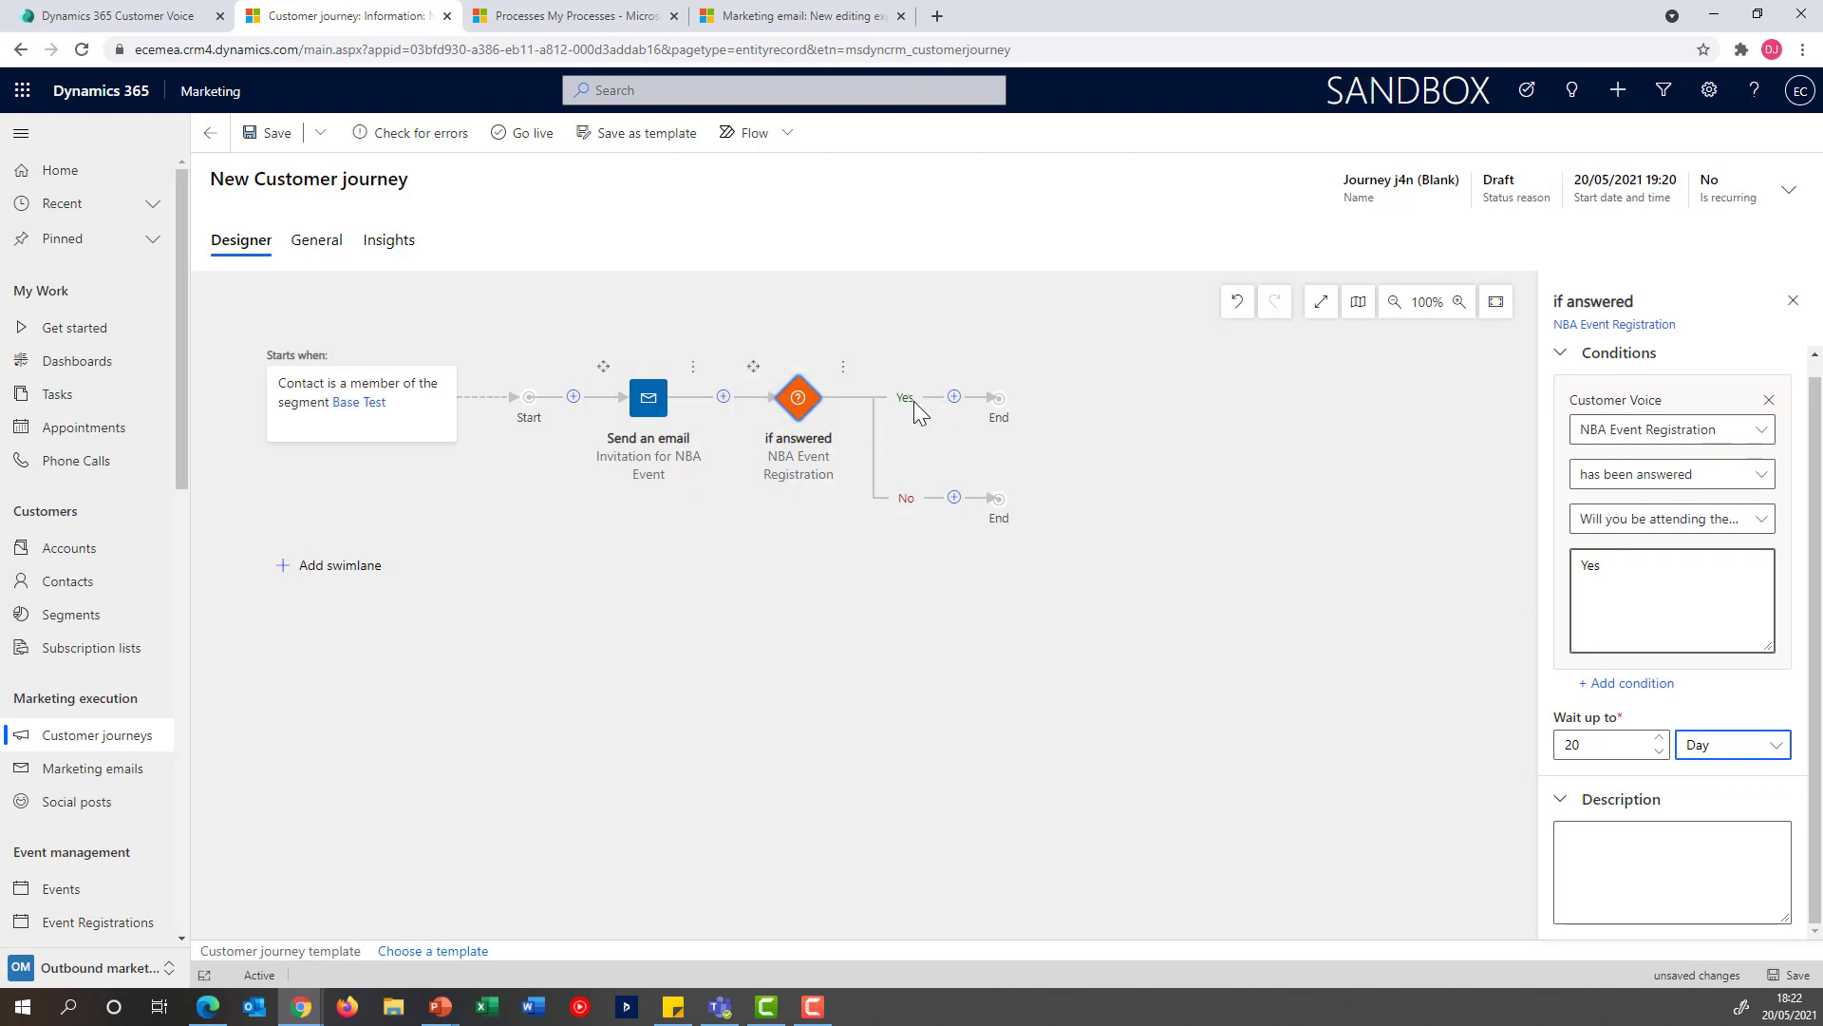
Add a Run workflow tile on the Yes branch and assign it the Create Event Registration workflow
left_click(954, 399)
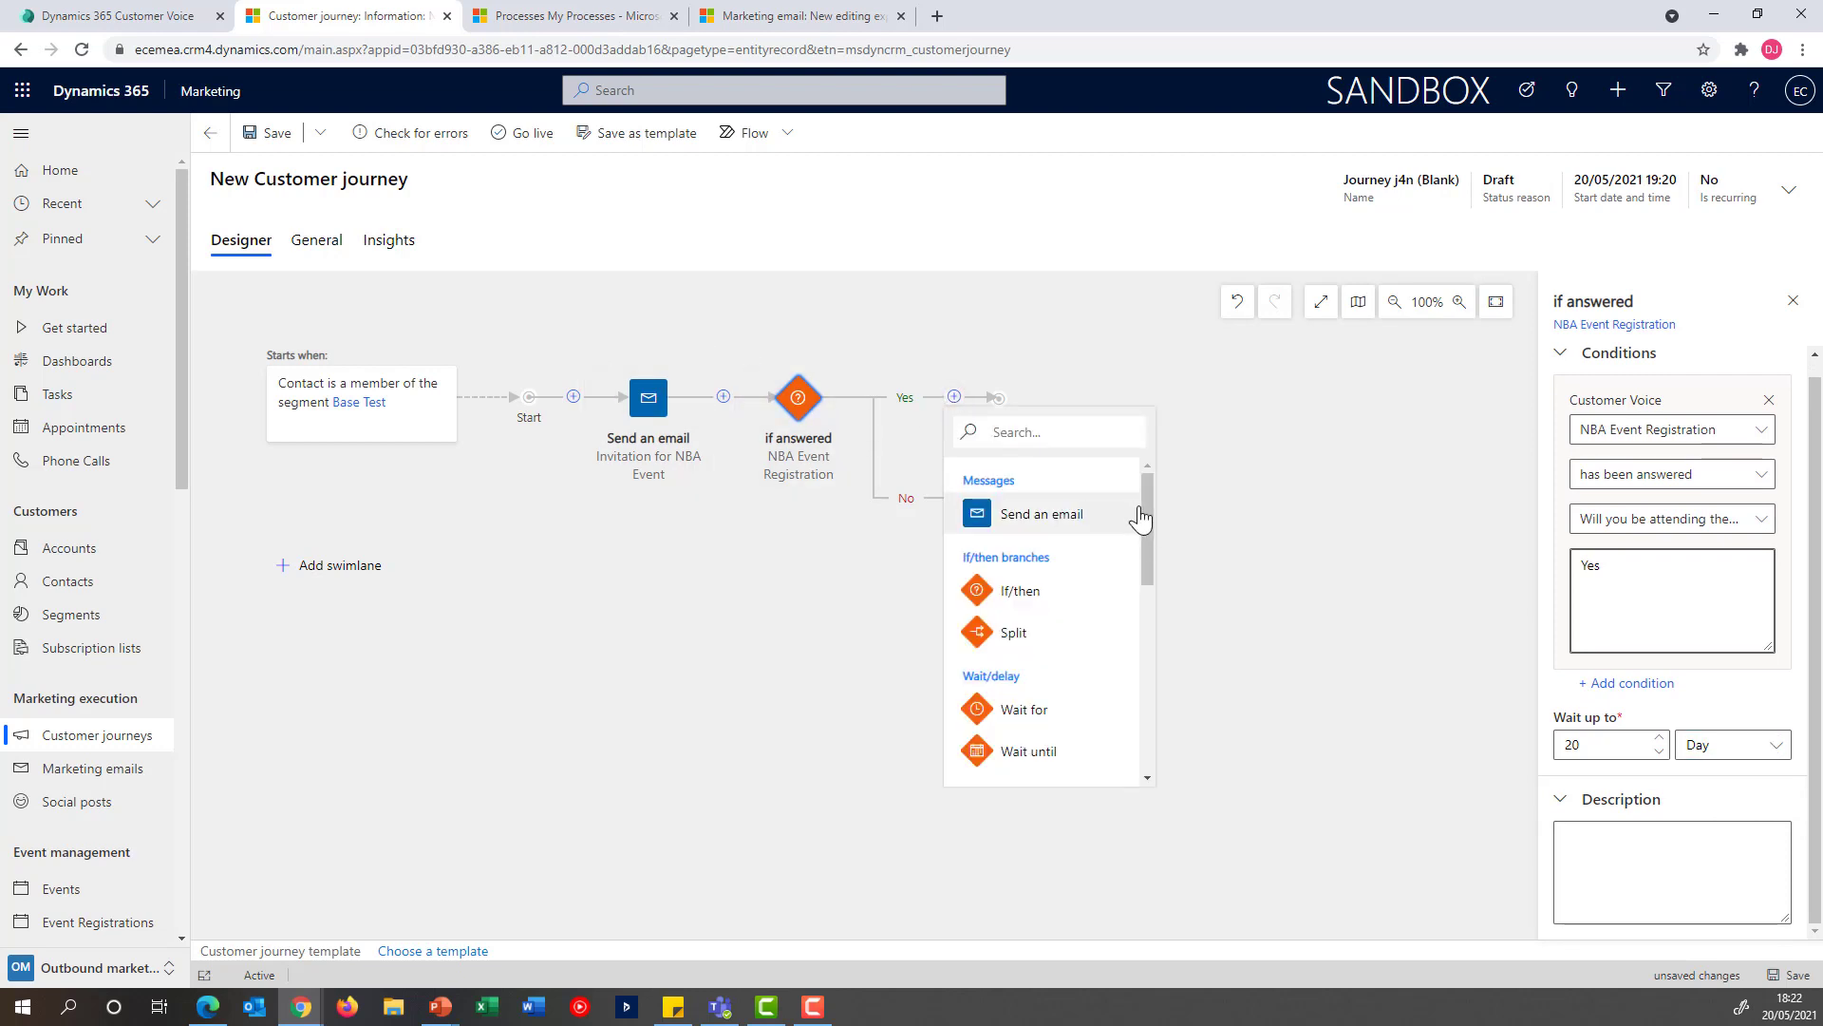
left_click_drag(1149, 515, 1143, 608)
scroll(1130, 598, "down", 1)
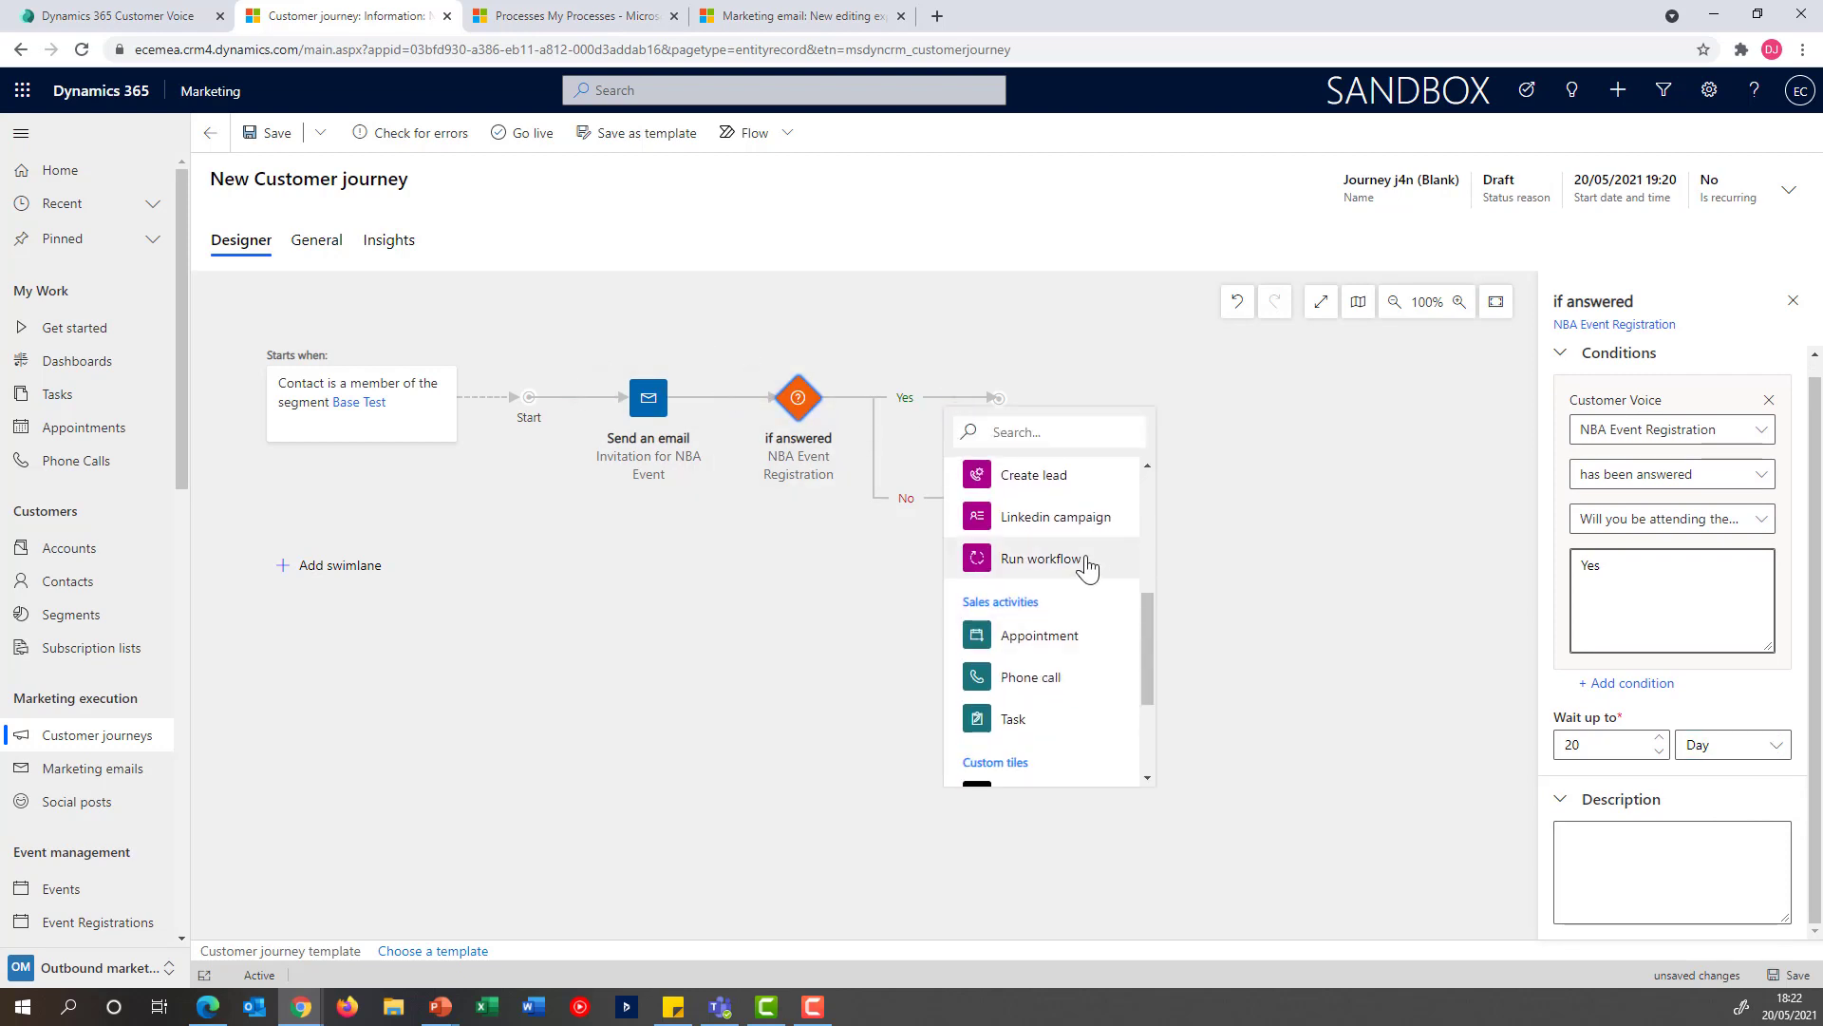
left_click(1082, 562)
left_click(1717, 397)
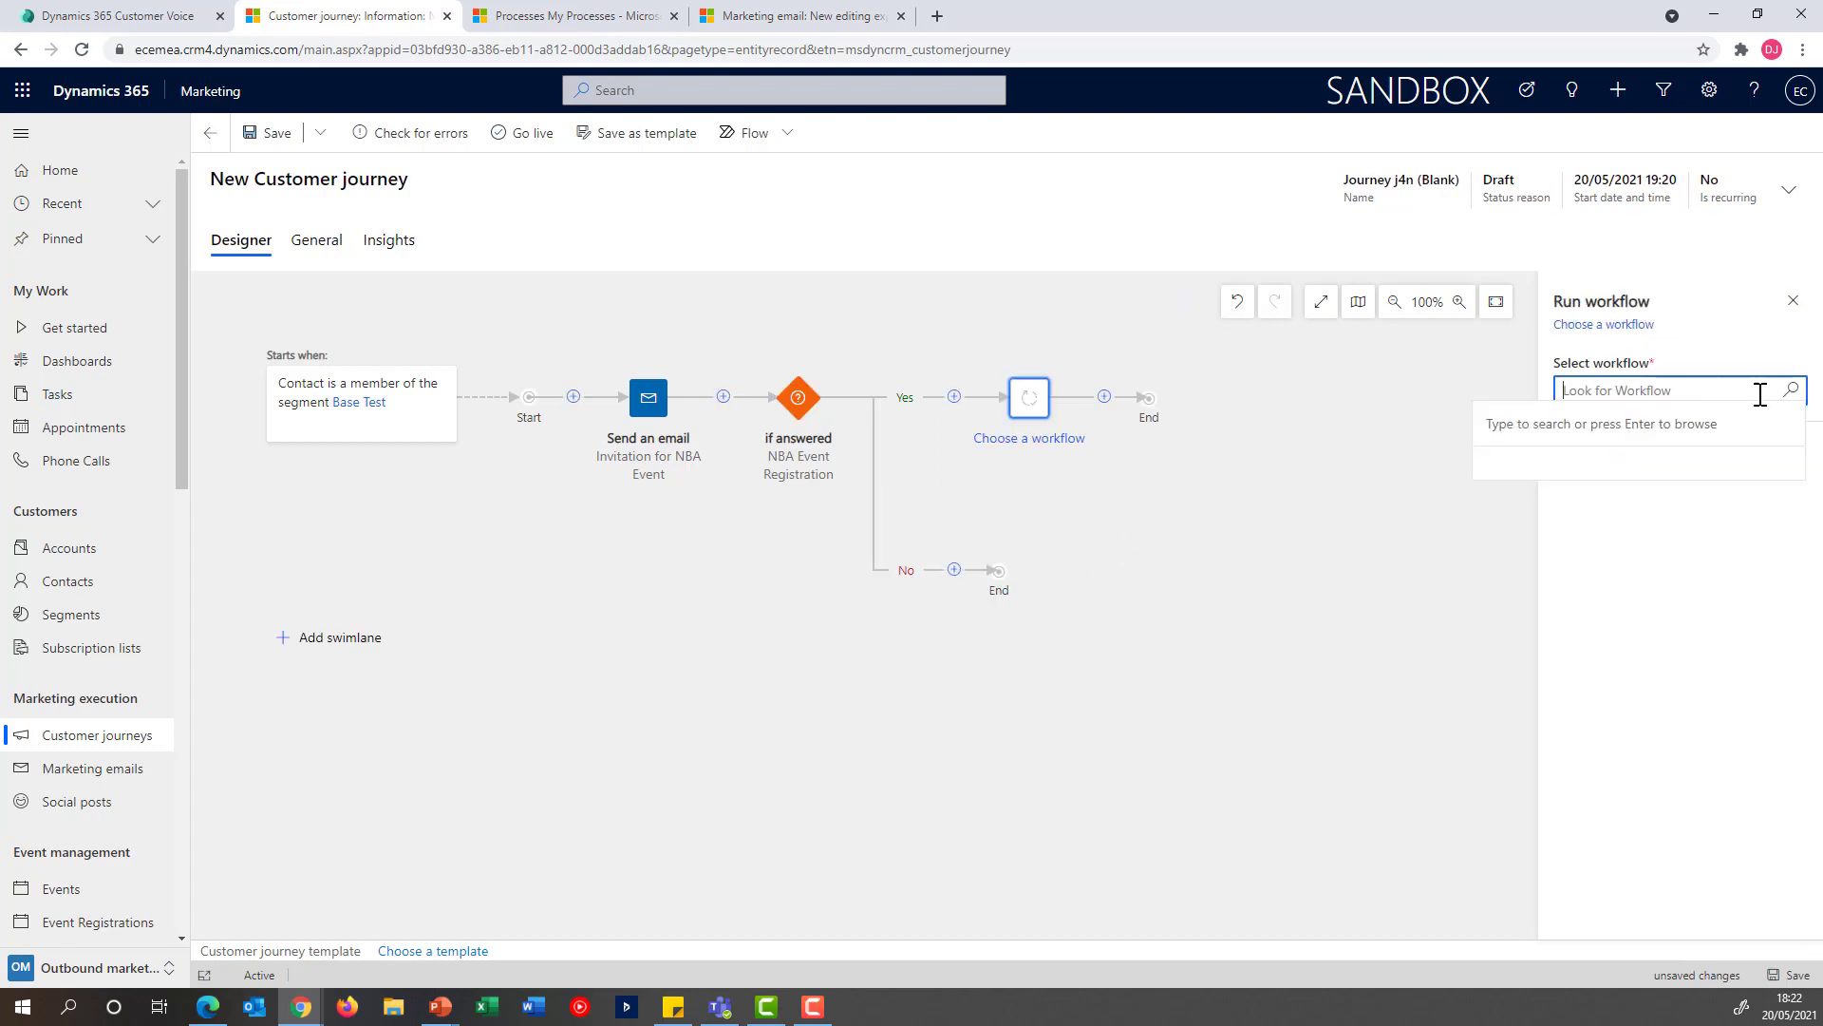
left_click(1791, 395)
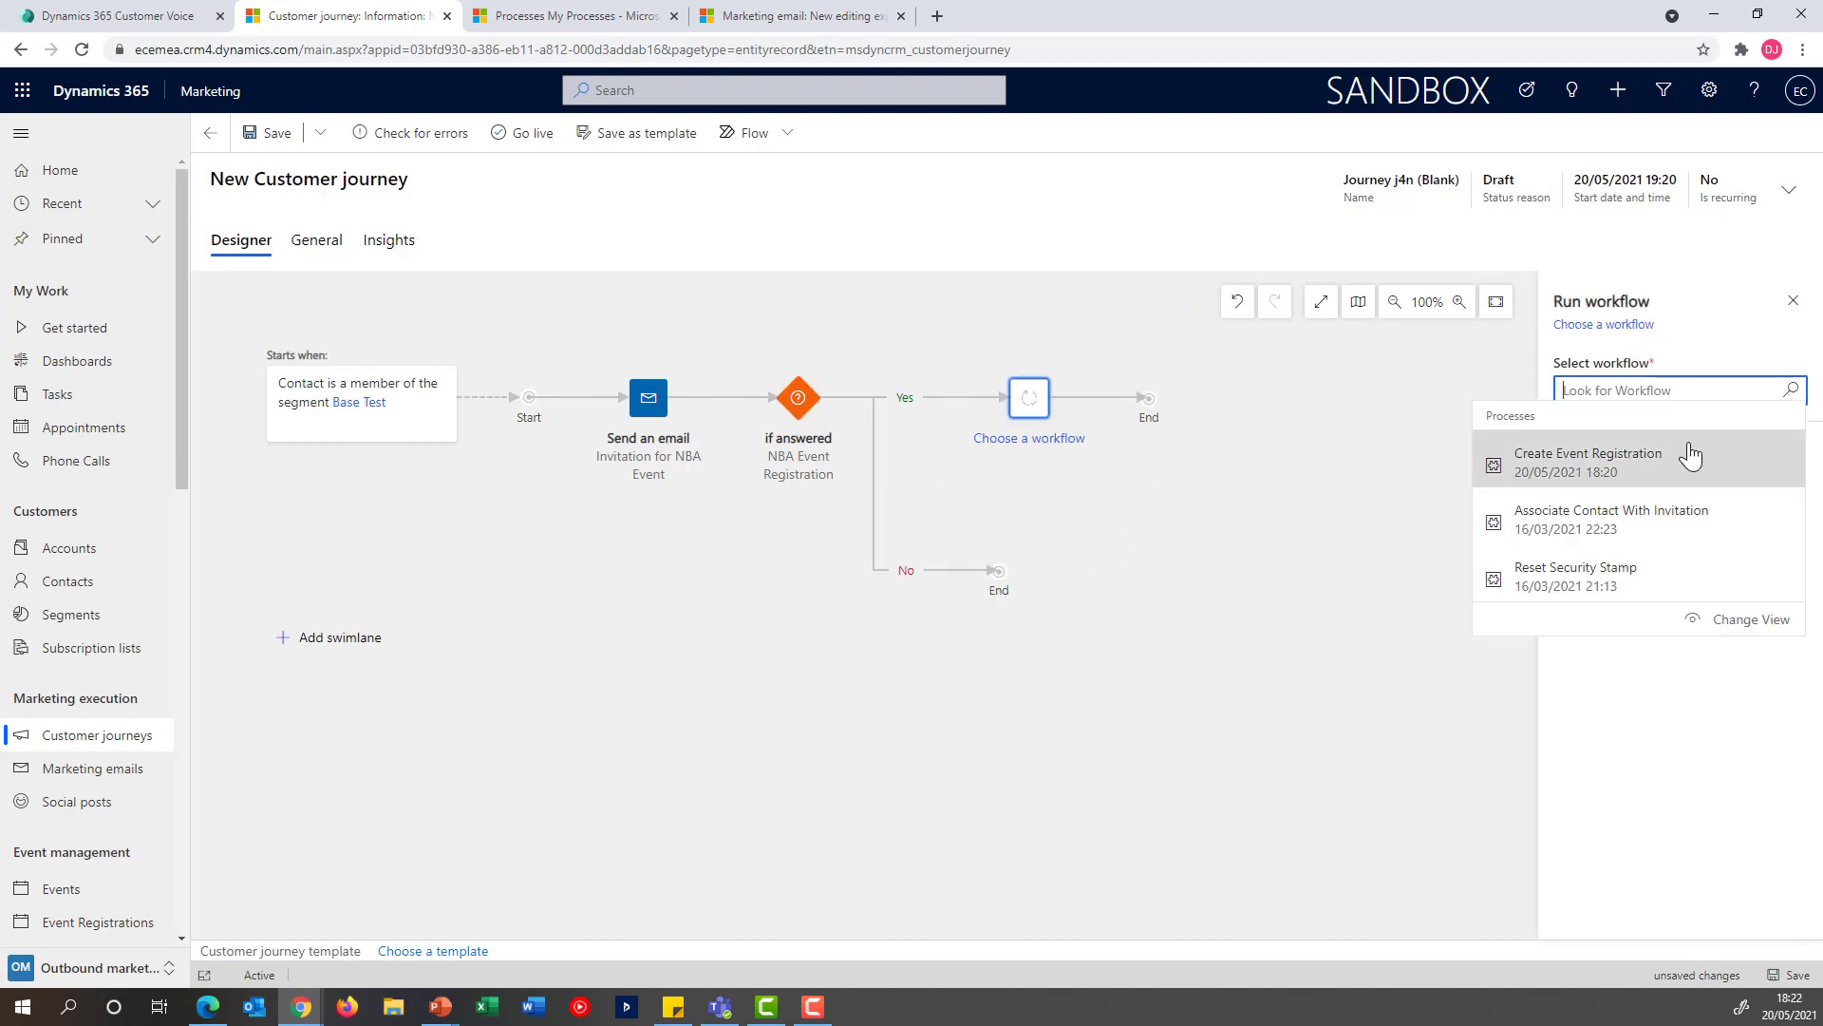
left_click(1654, 475)
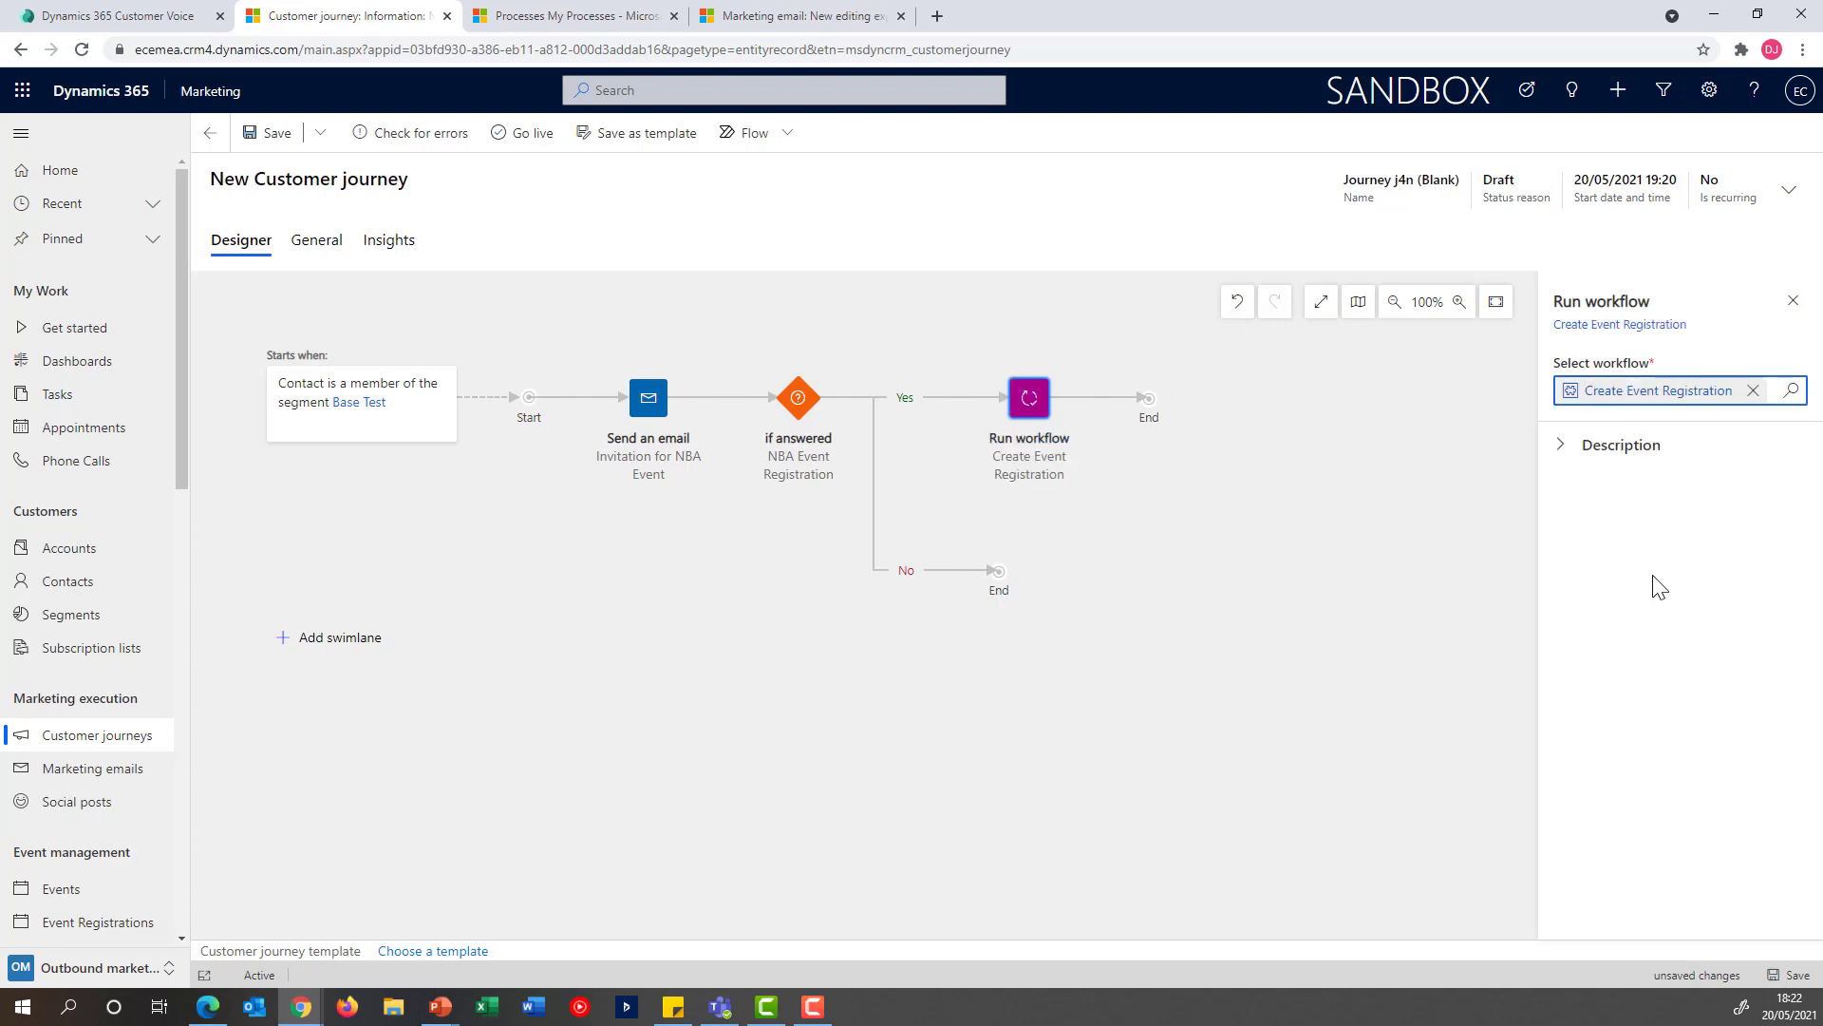
Name the customer journey NBA Event Journey
left_click(1789, 190)
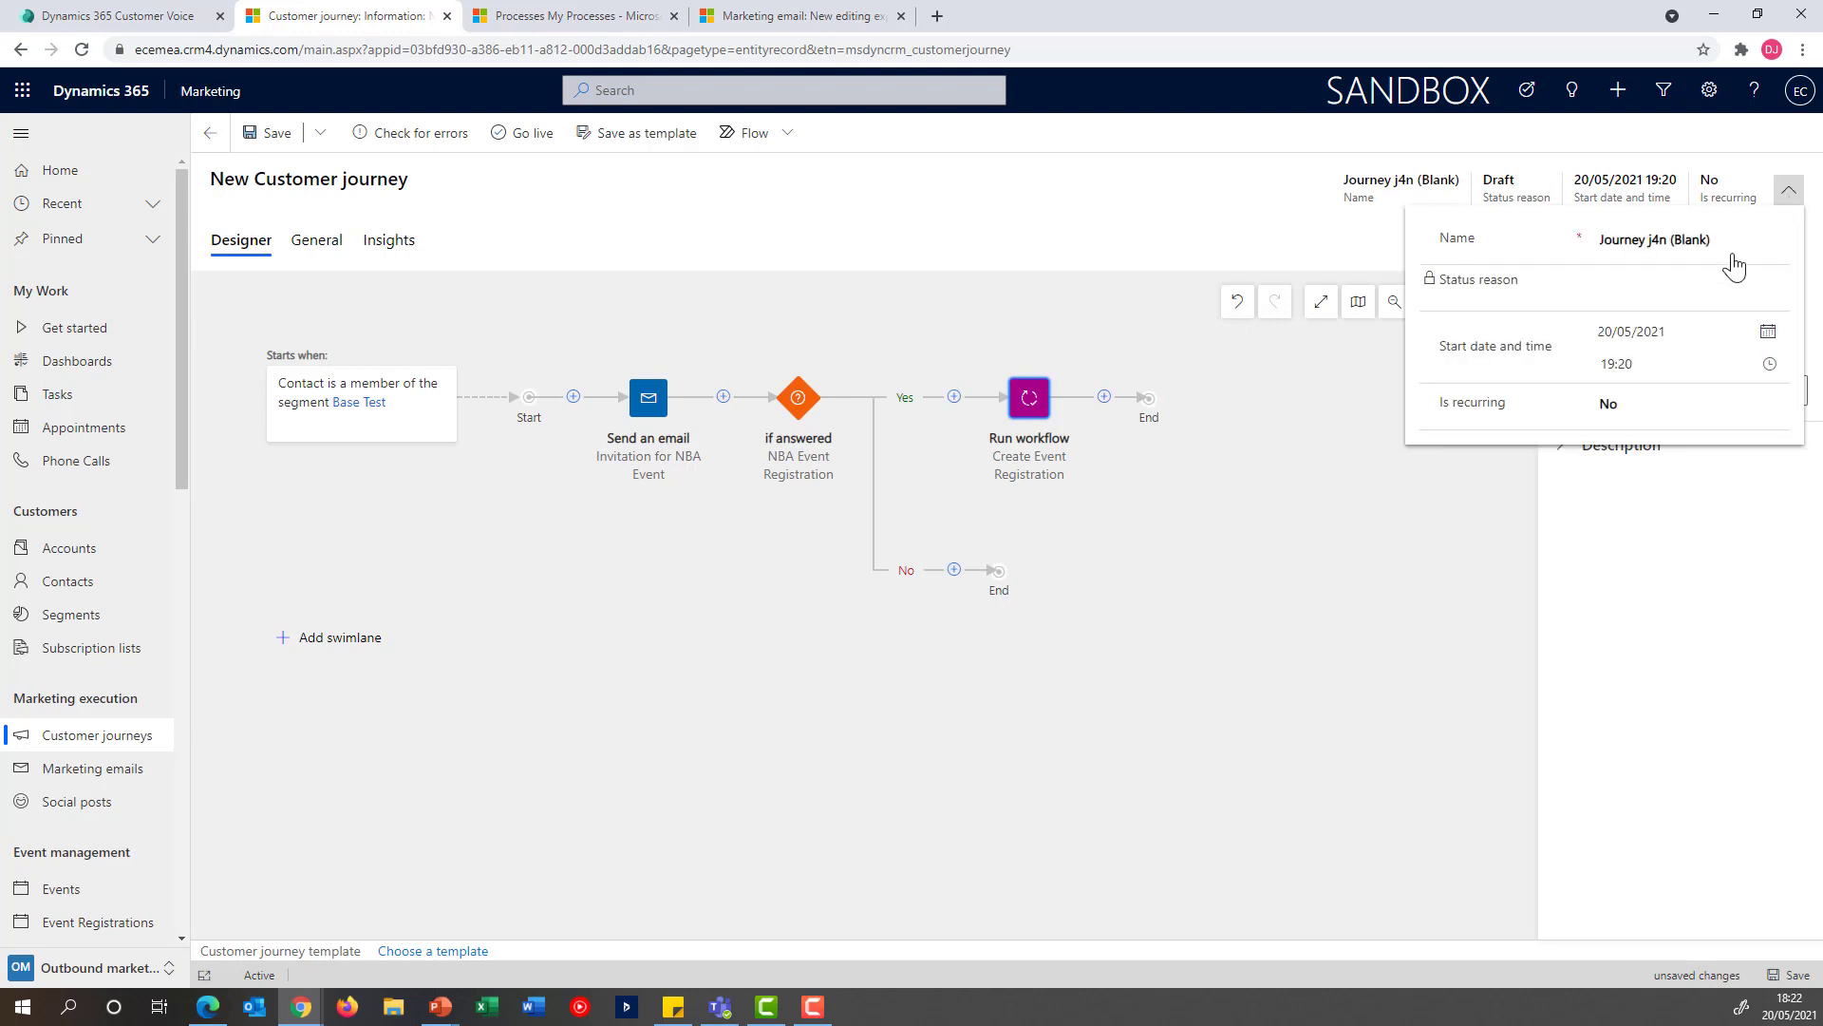
left_click_drag(1717, 240, 1422, 238)
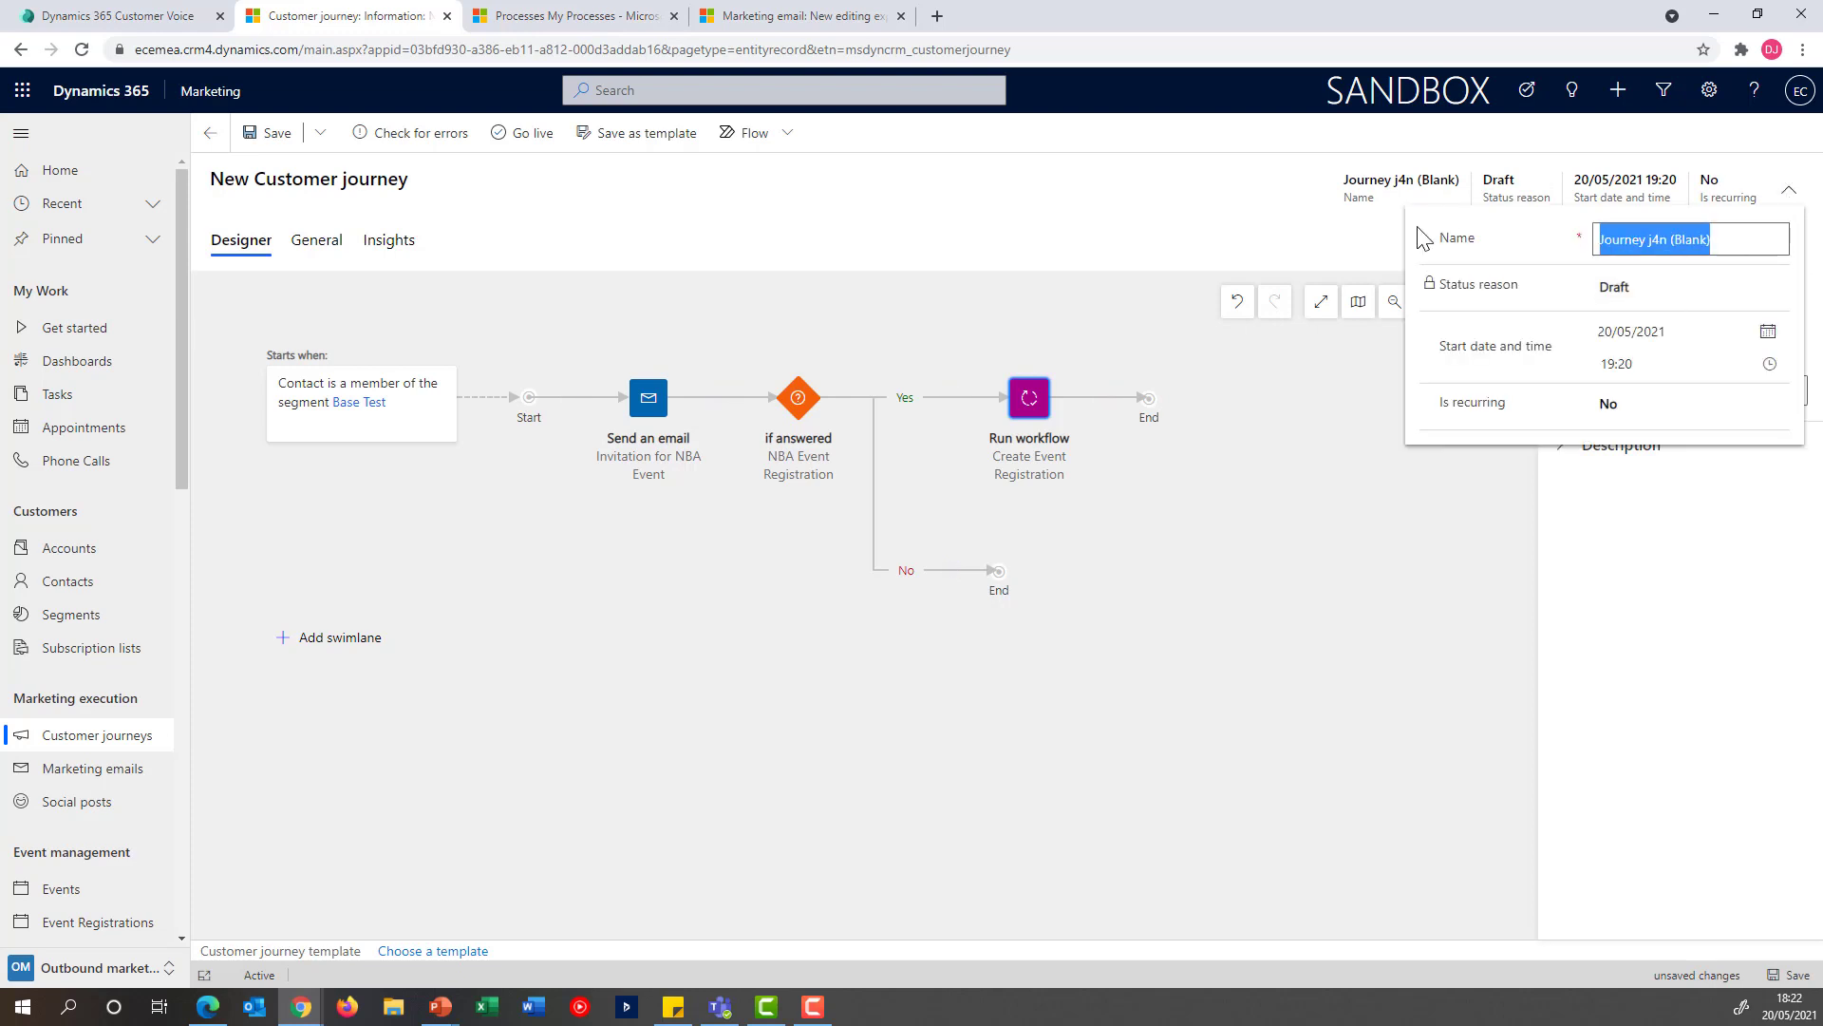
type("NBA")
type(" Event J")
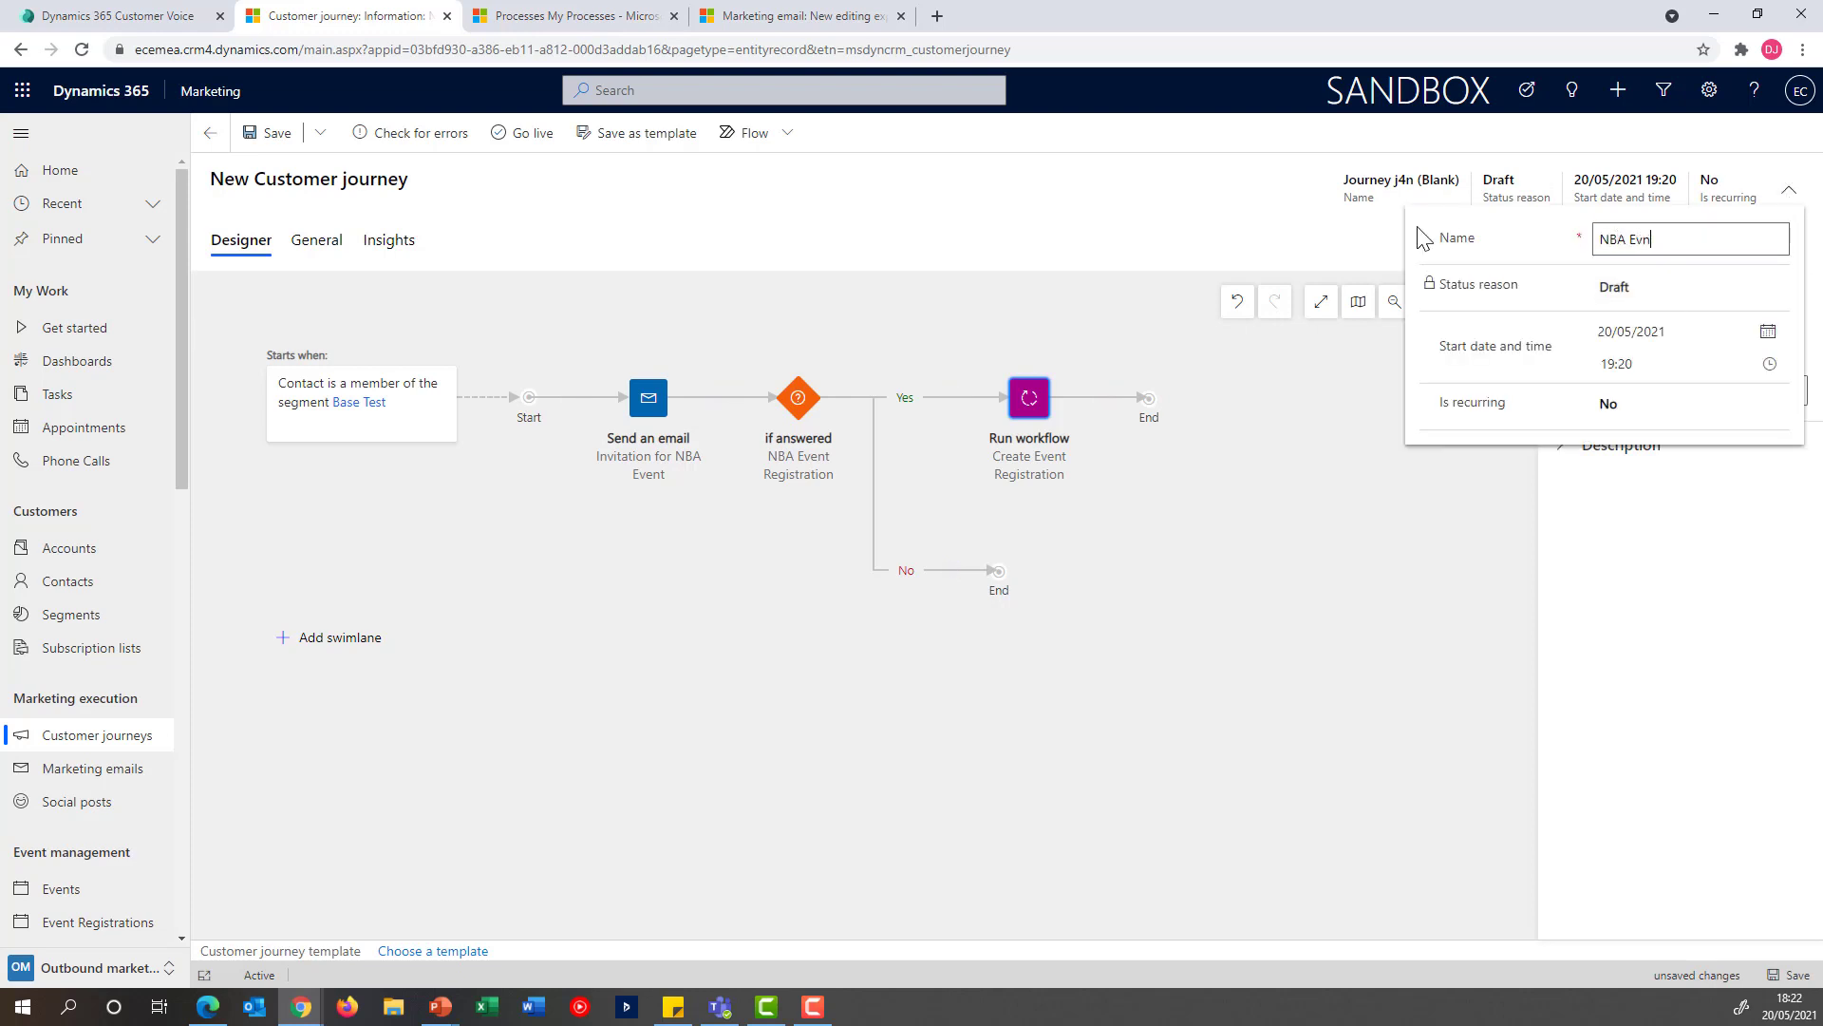
type("ourney")
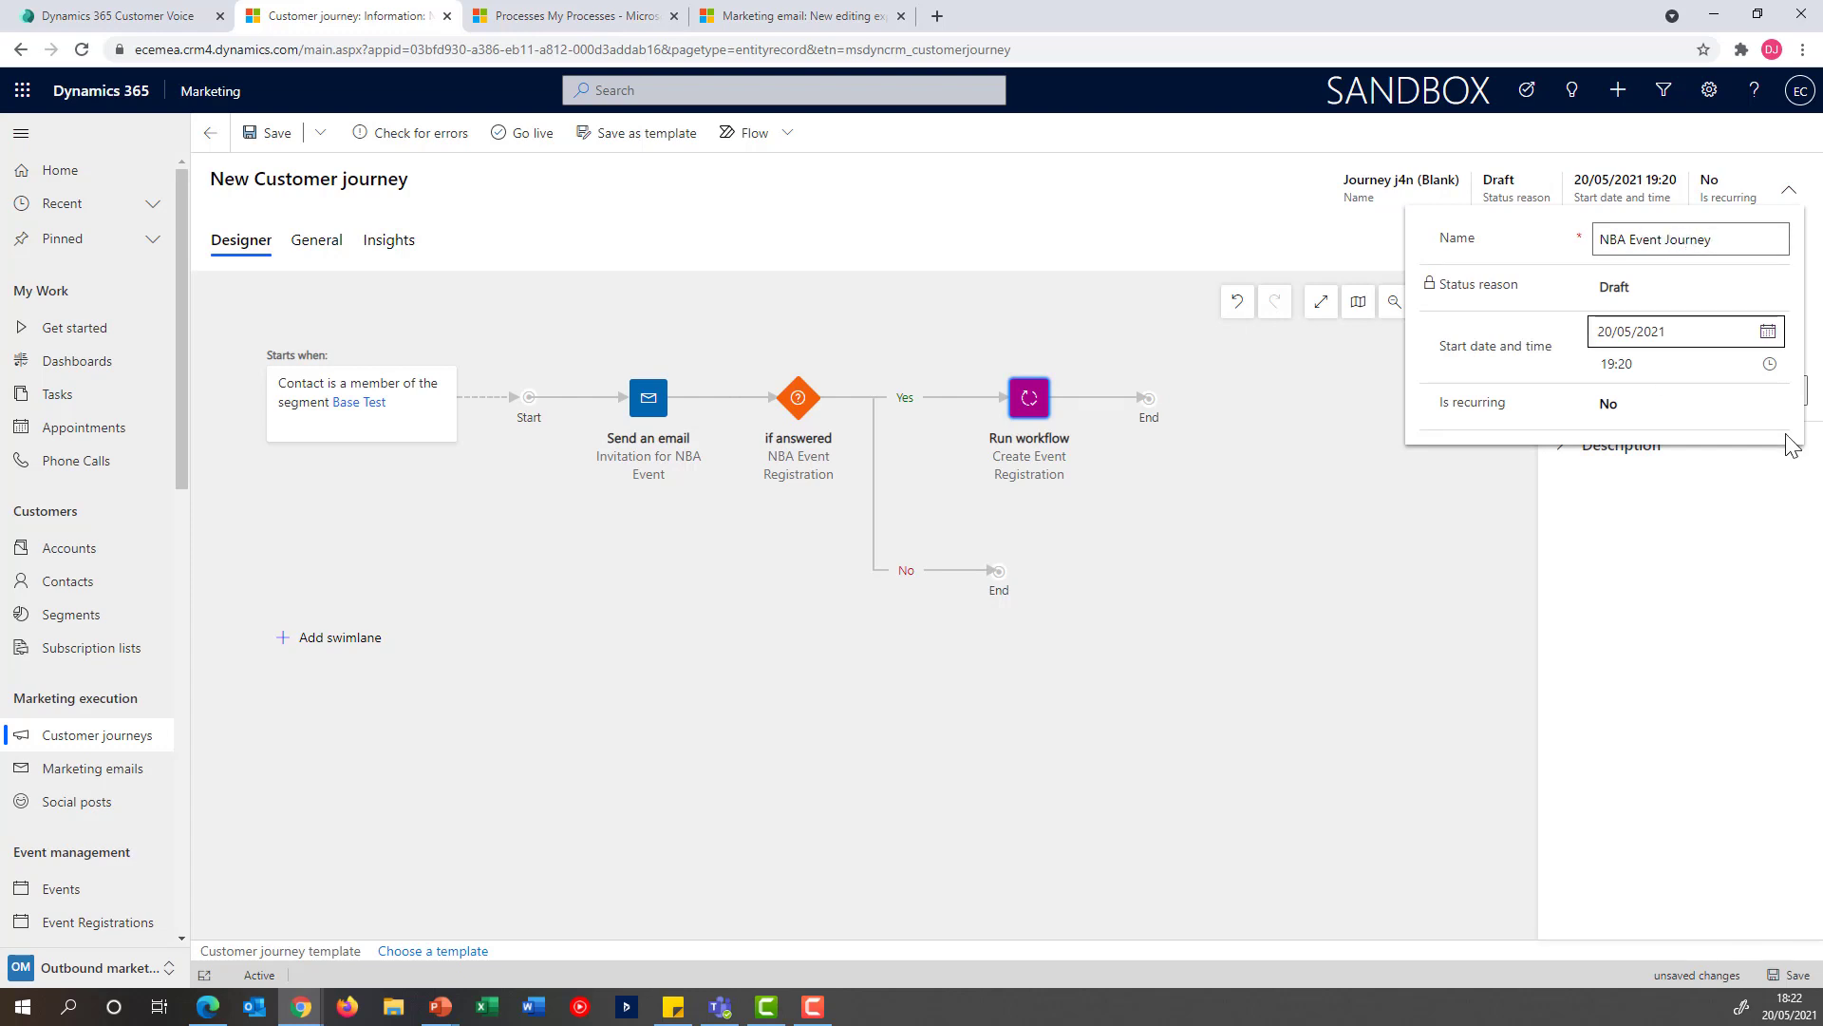
Set the journey's start date to 19/05/2021 and save the journey
left_click(1769, 332)
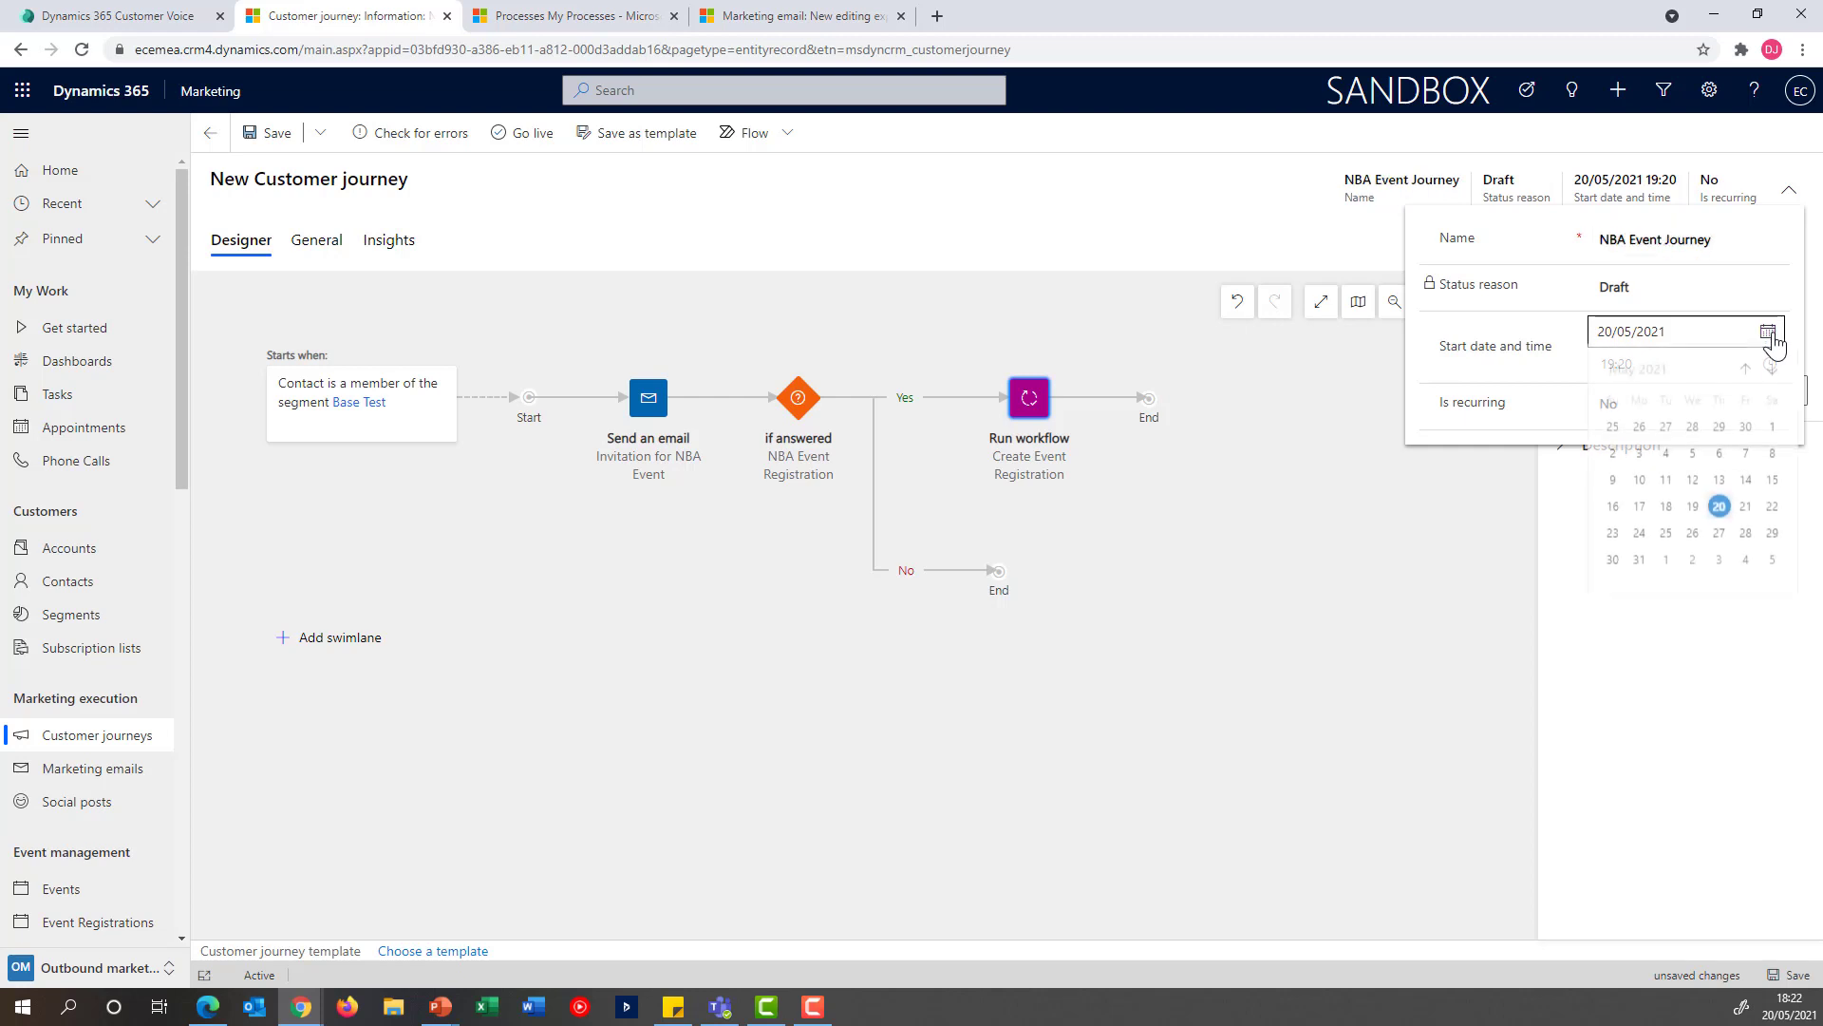
left_click(1692, 513)
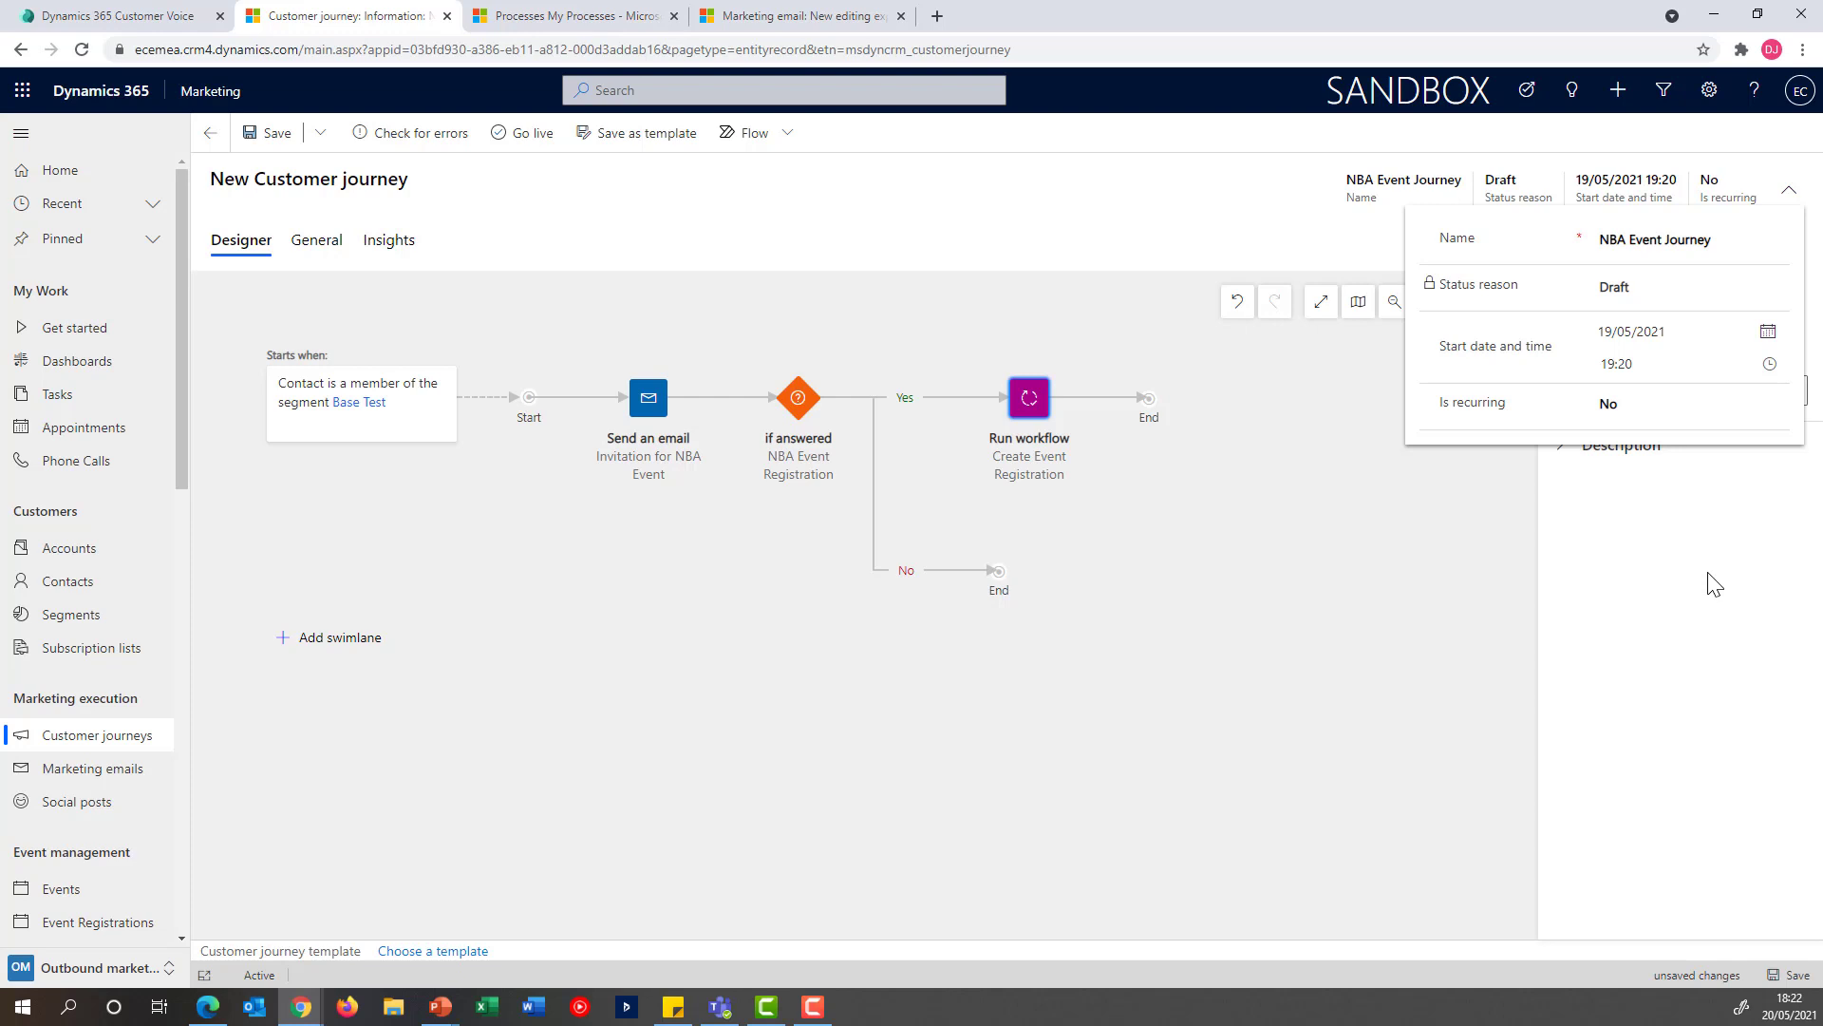
left_click(275, 141)
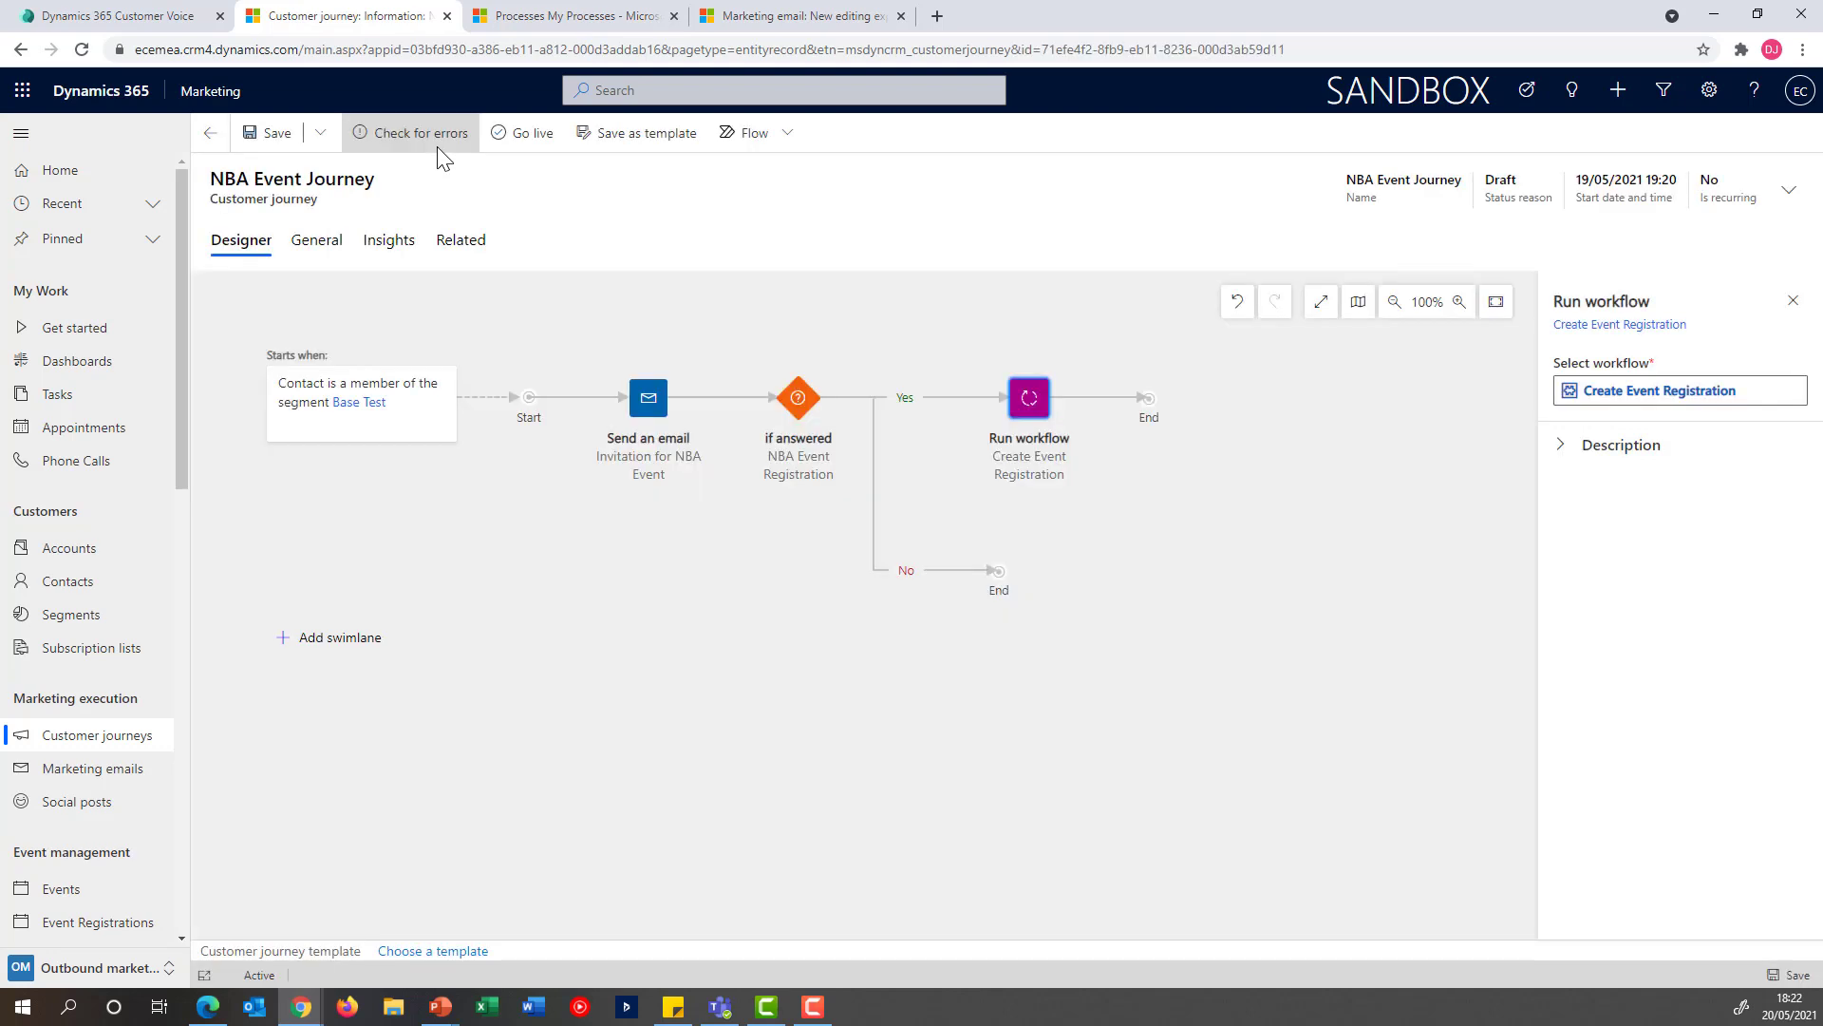
Check the customer journey for errors and take it live
left_click(440, 143)
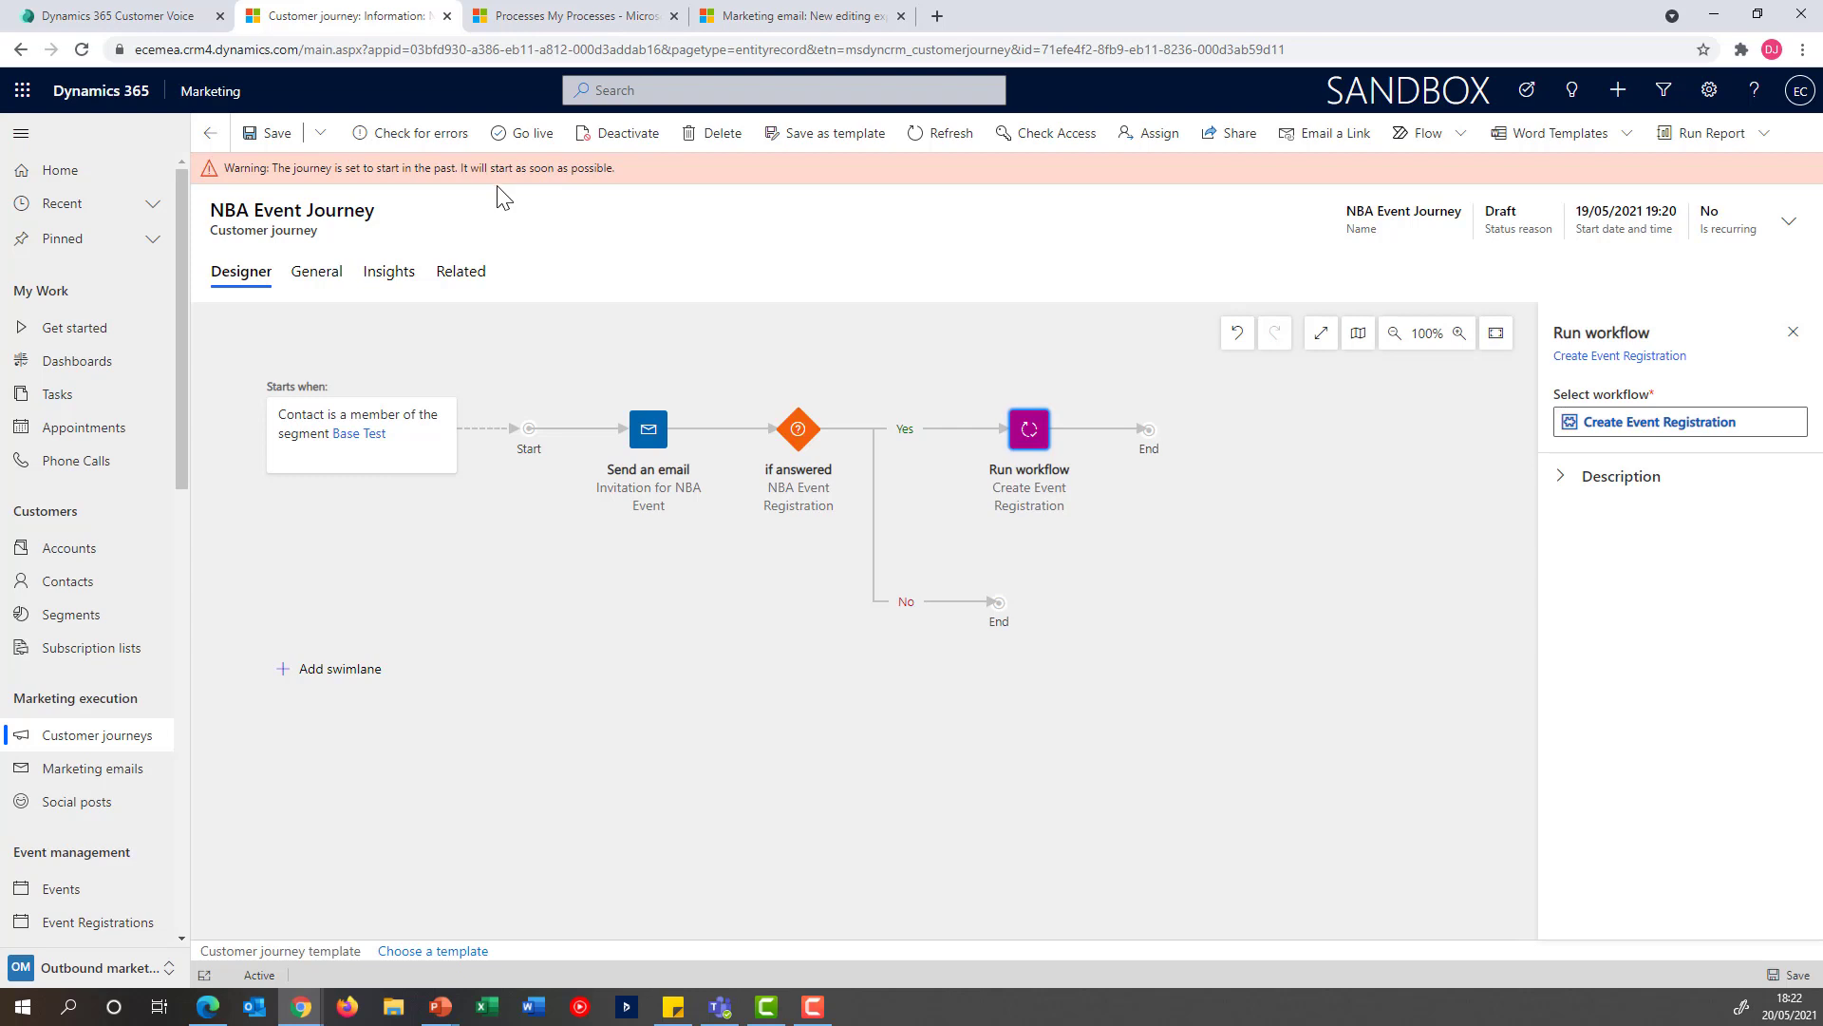
left_click(517, 143)
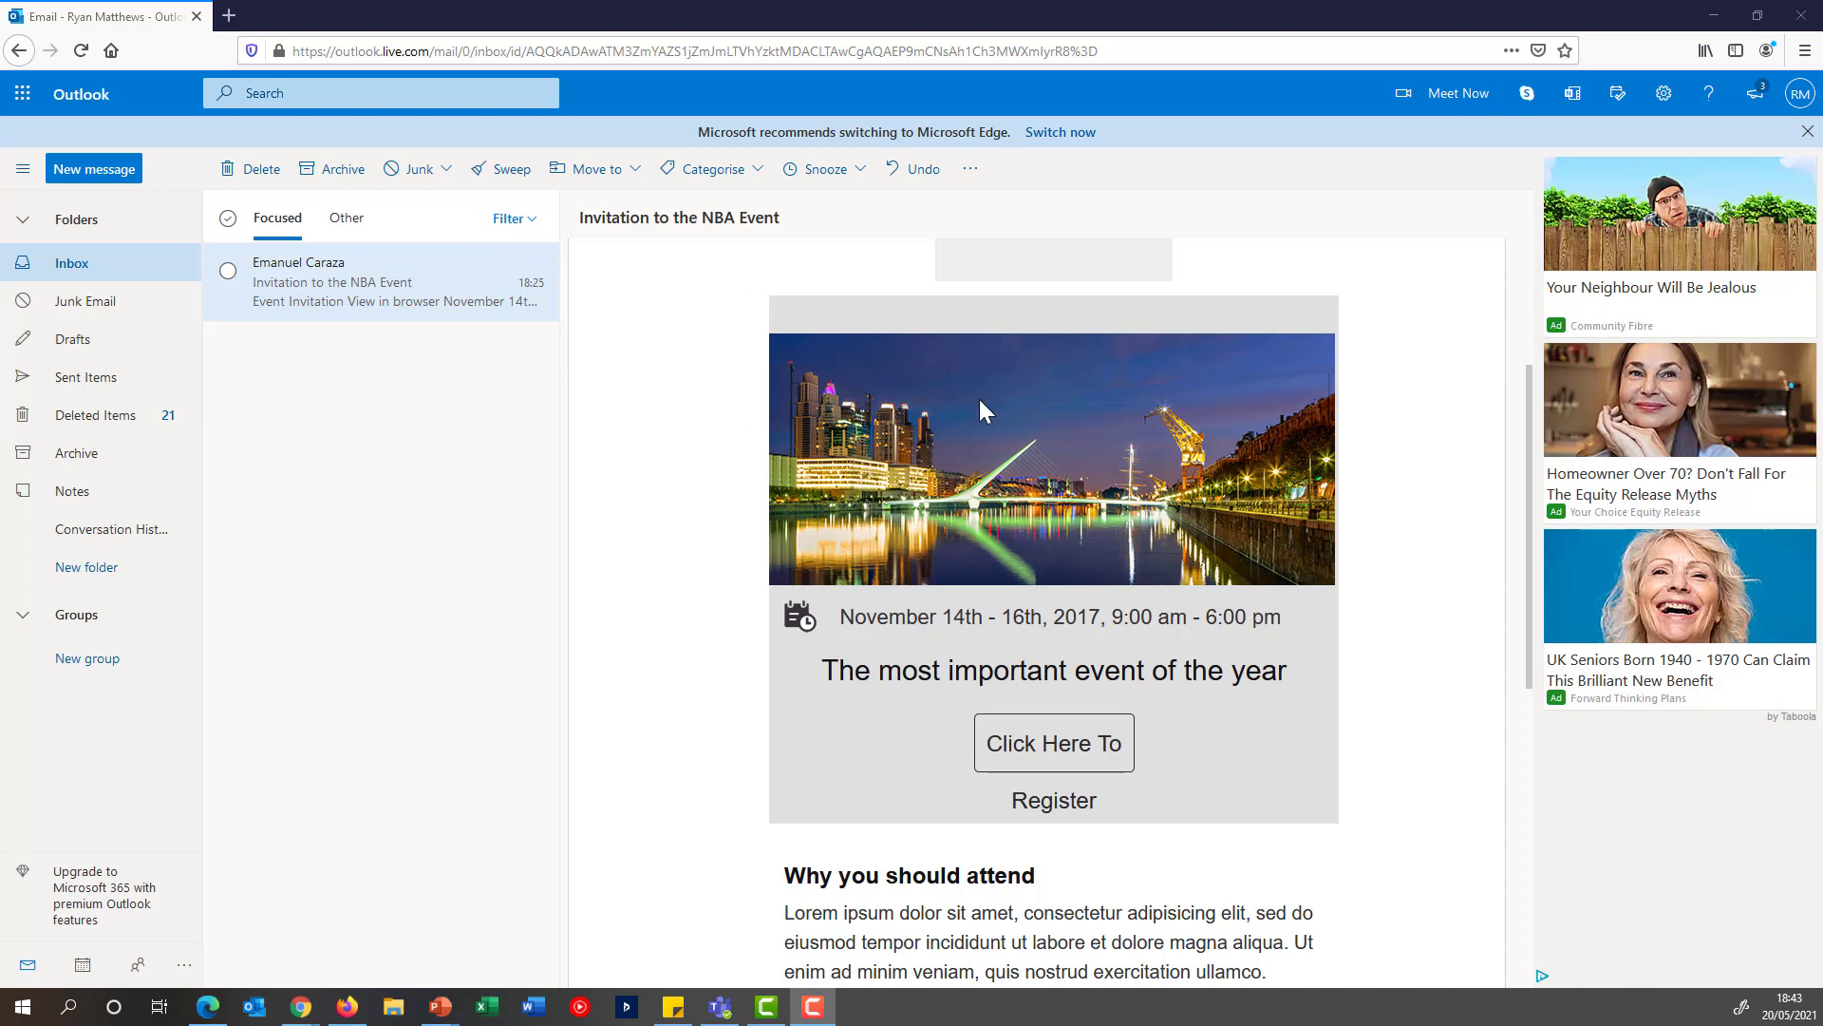
Open the registration survey from the NBA Event invitation email in Outlook and answer Yes to attending the event
scroll(1119, 607, "down", 3)
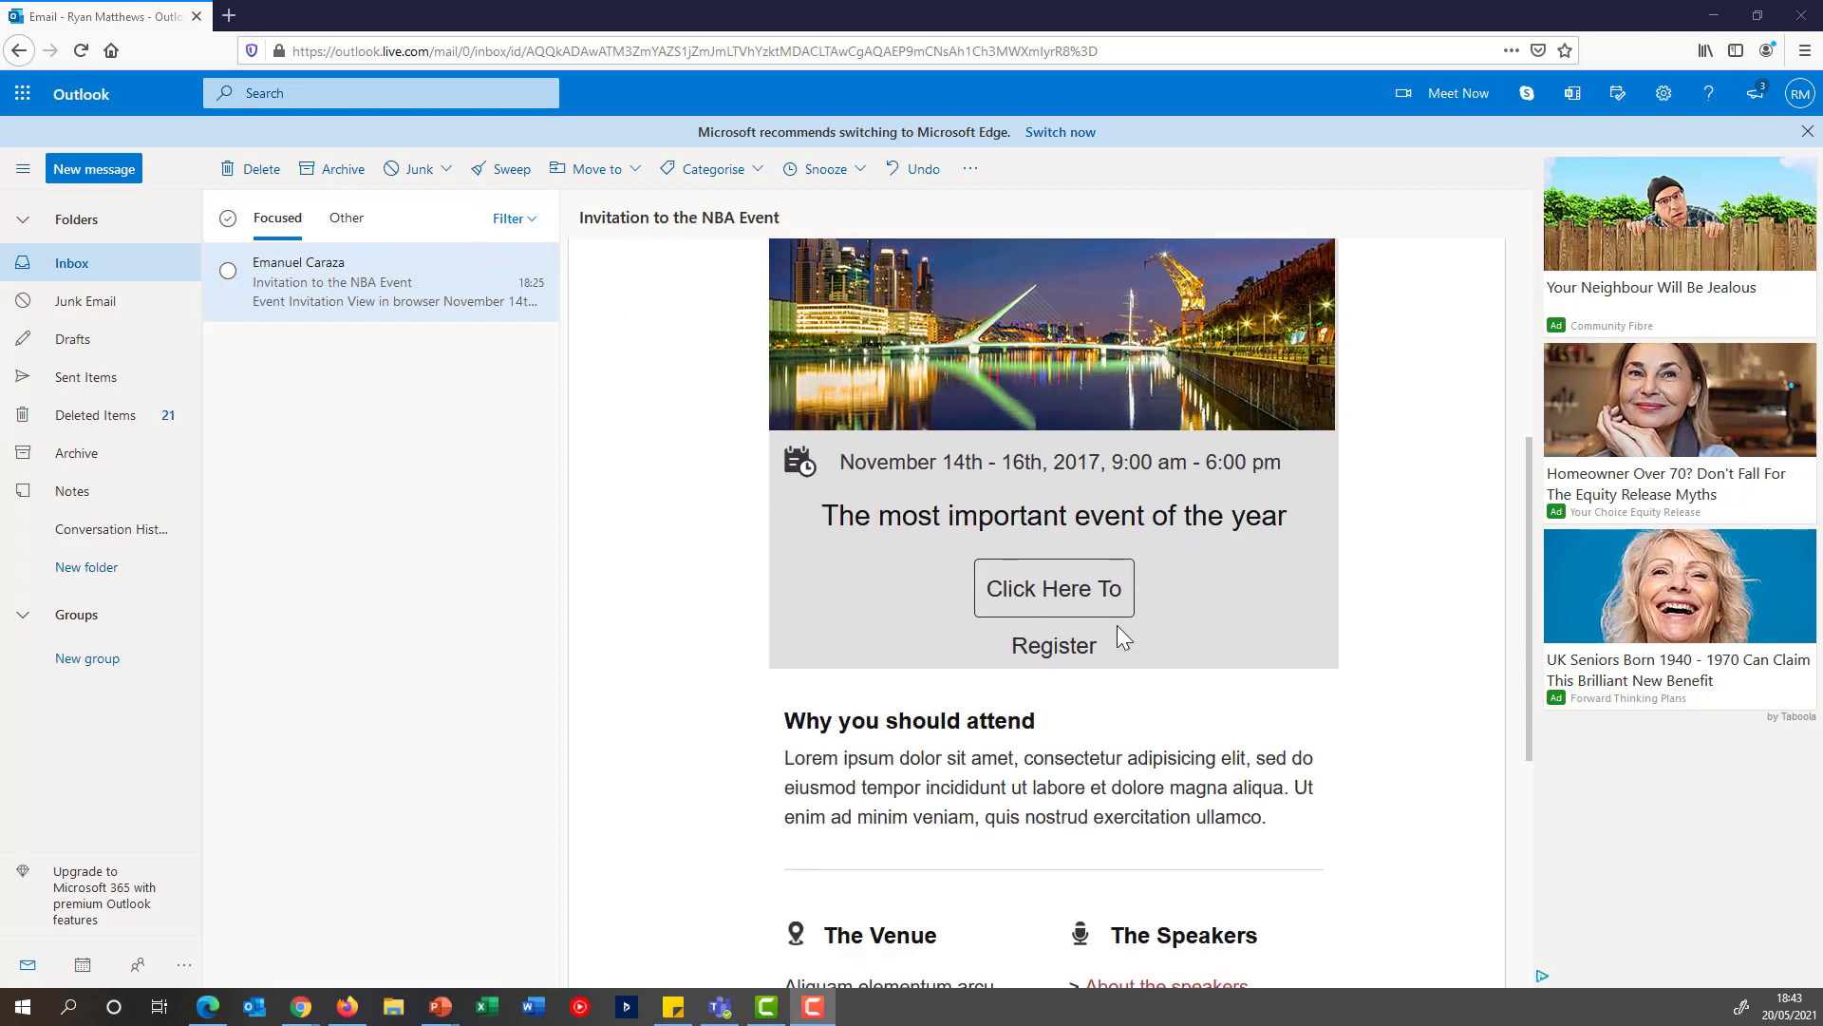
left_click(1050, 604)
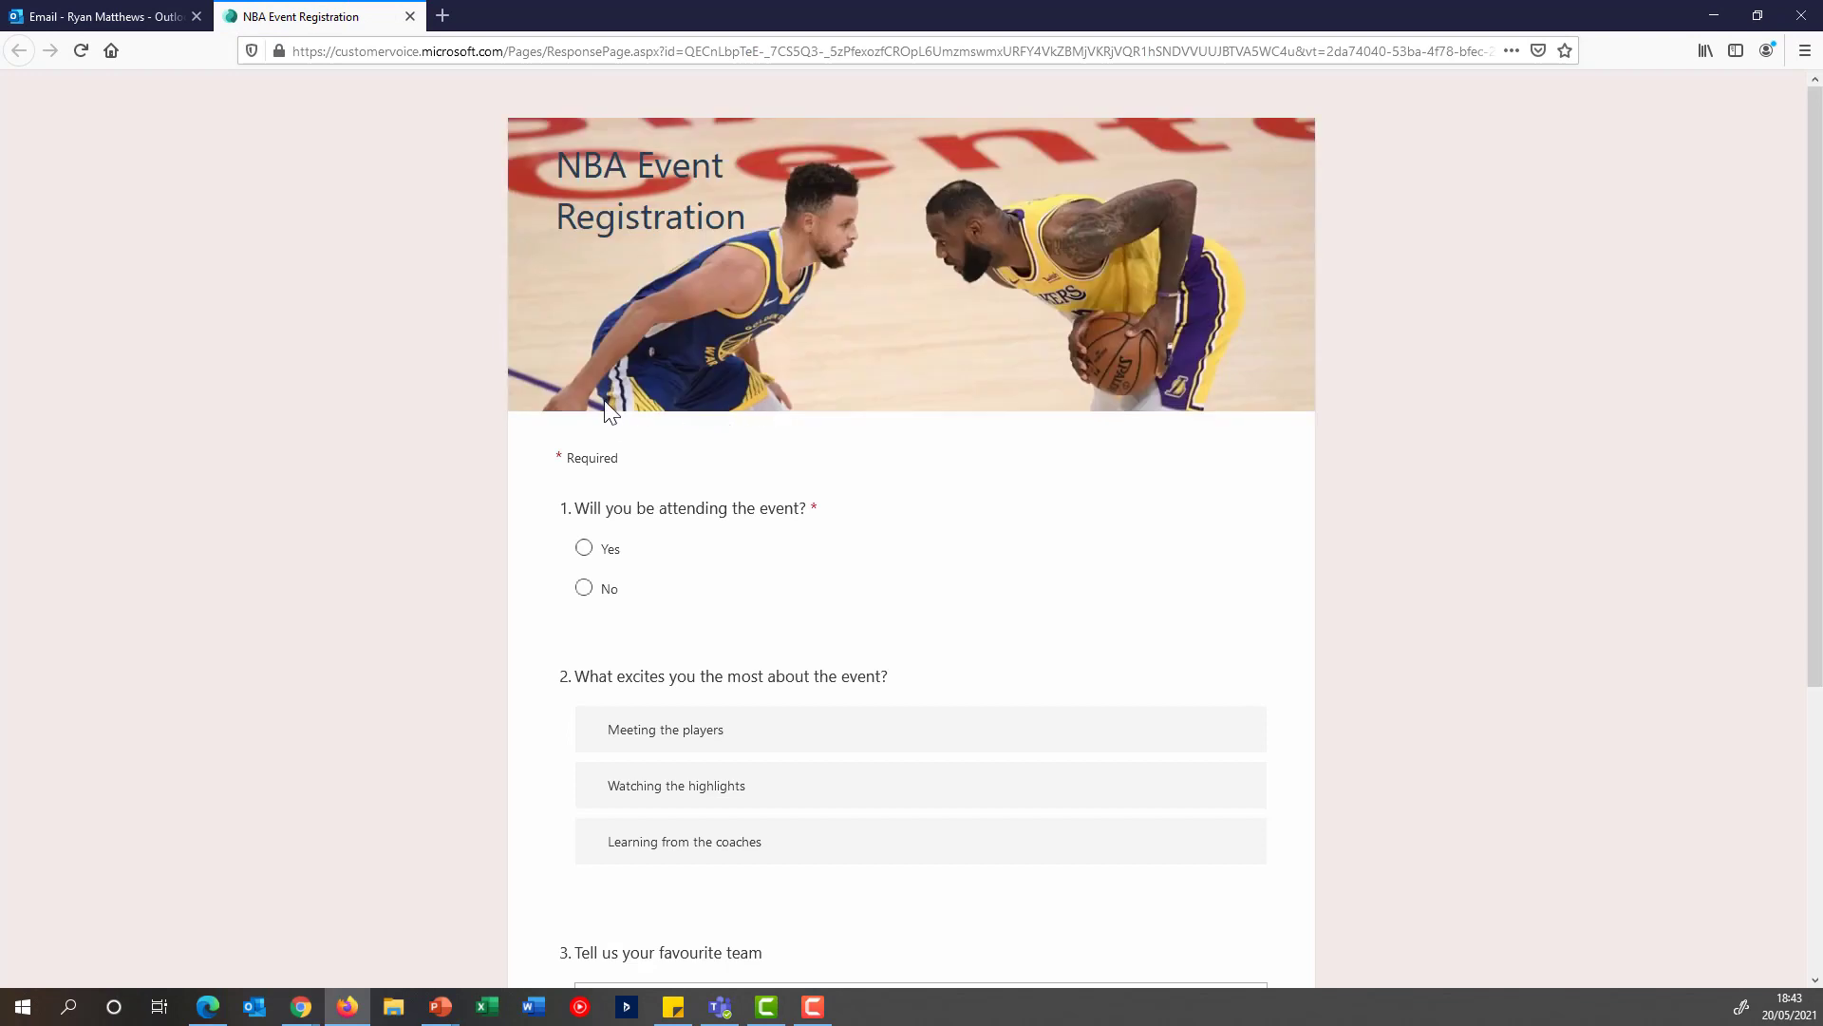
left_click(584, 551)
Rank what excites most about the event as Learning from the coaches, Watching the highlights, Meeting the players
scroll(887, 534, "down", 1)
mouse_move(1100, 653)
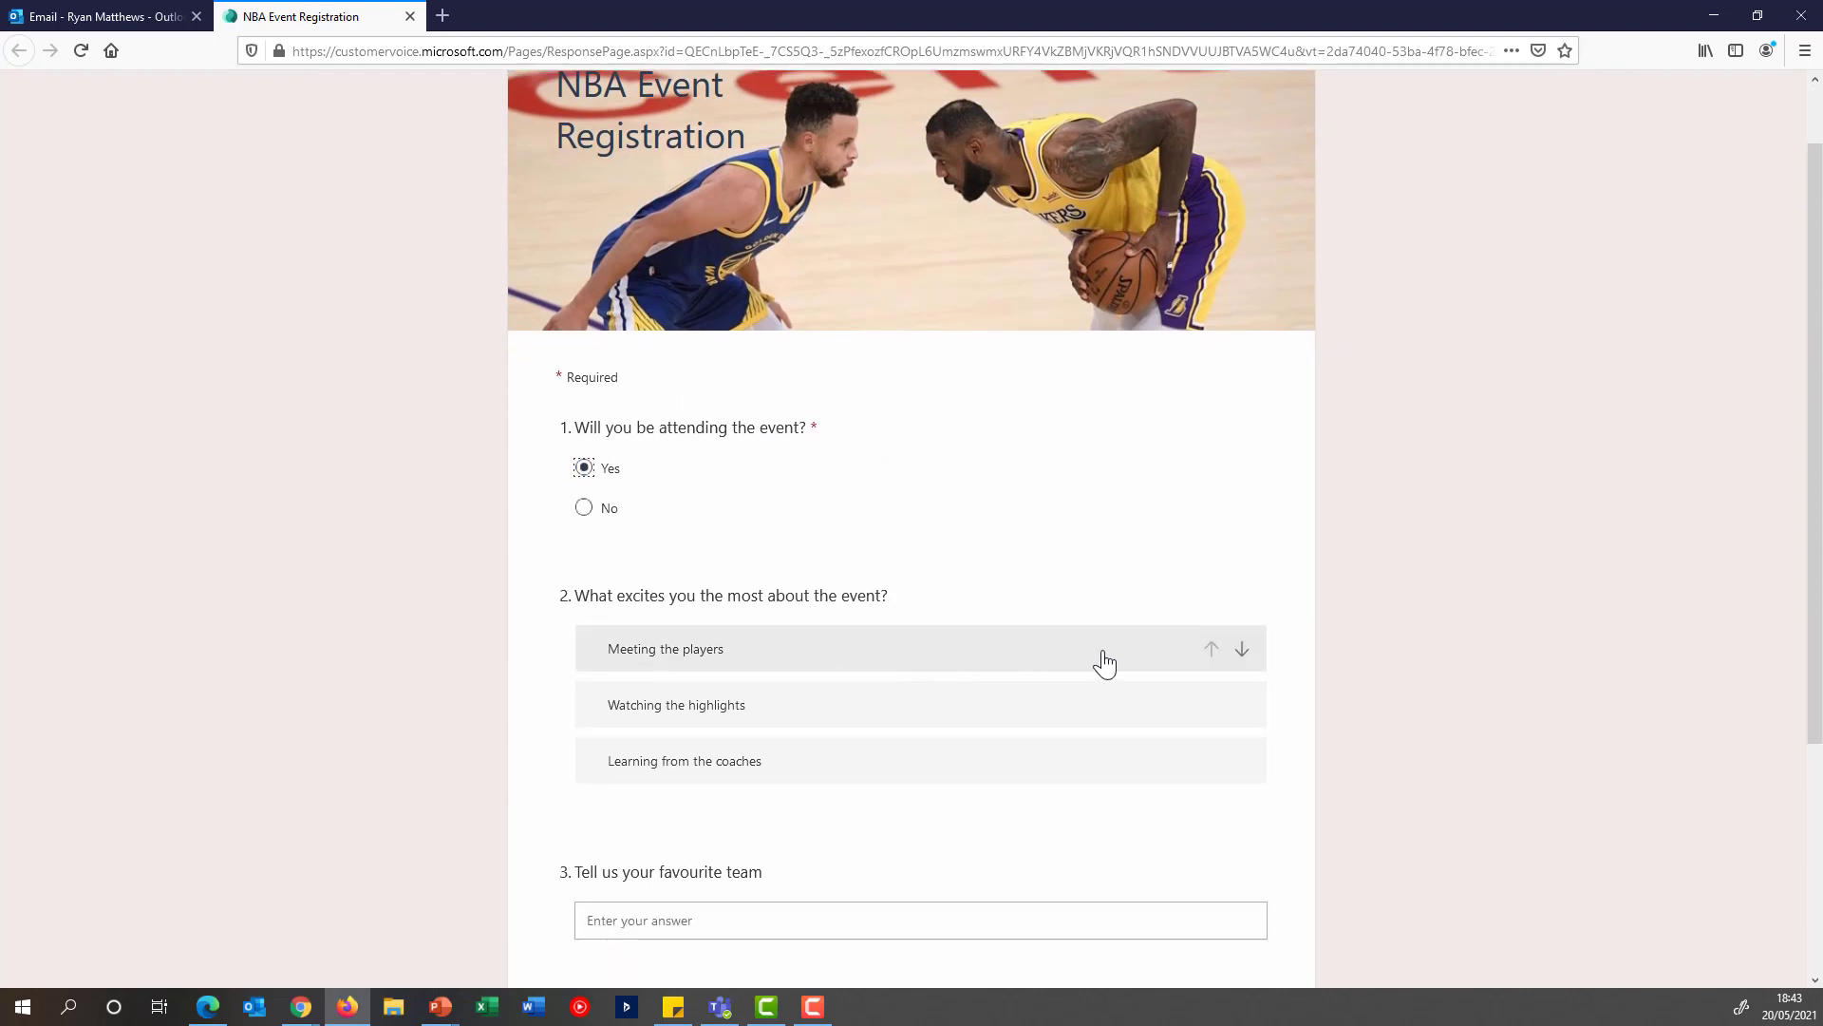
left_click(1242, 653)
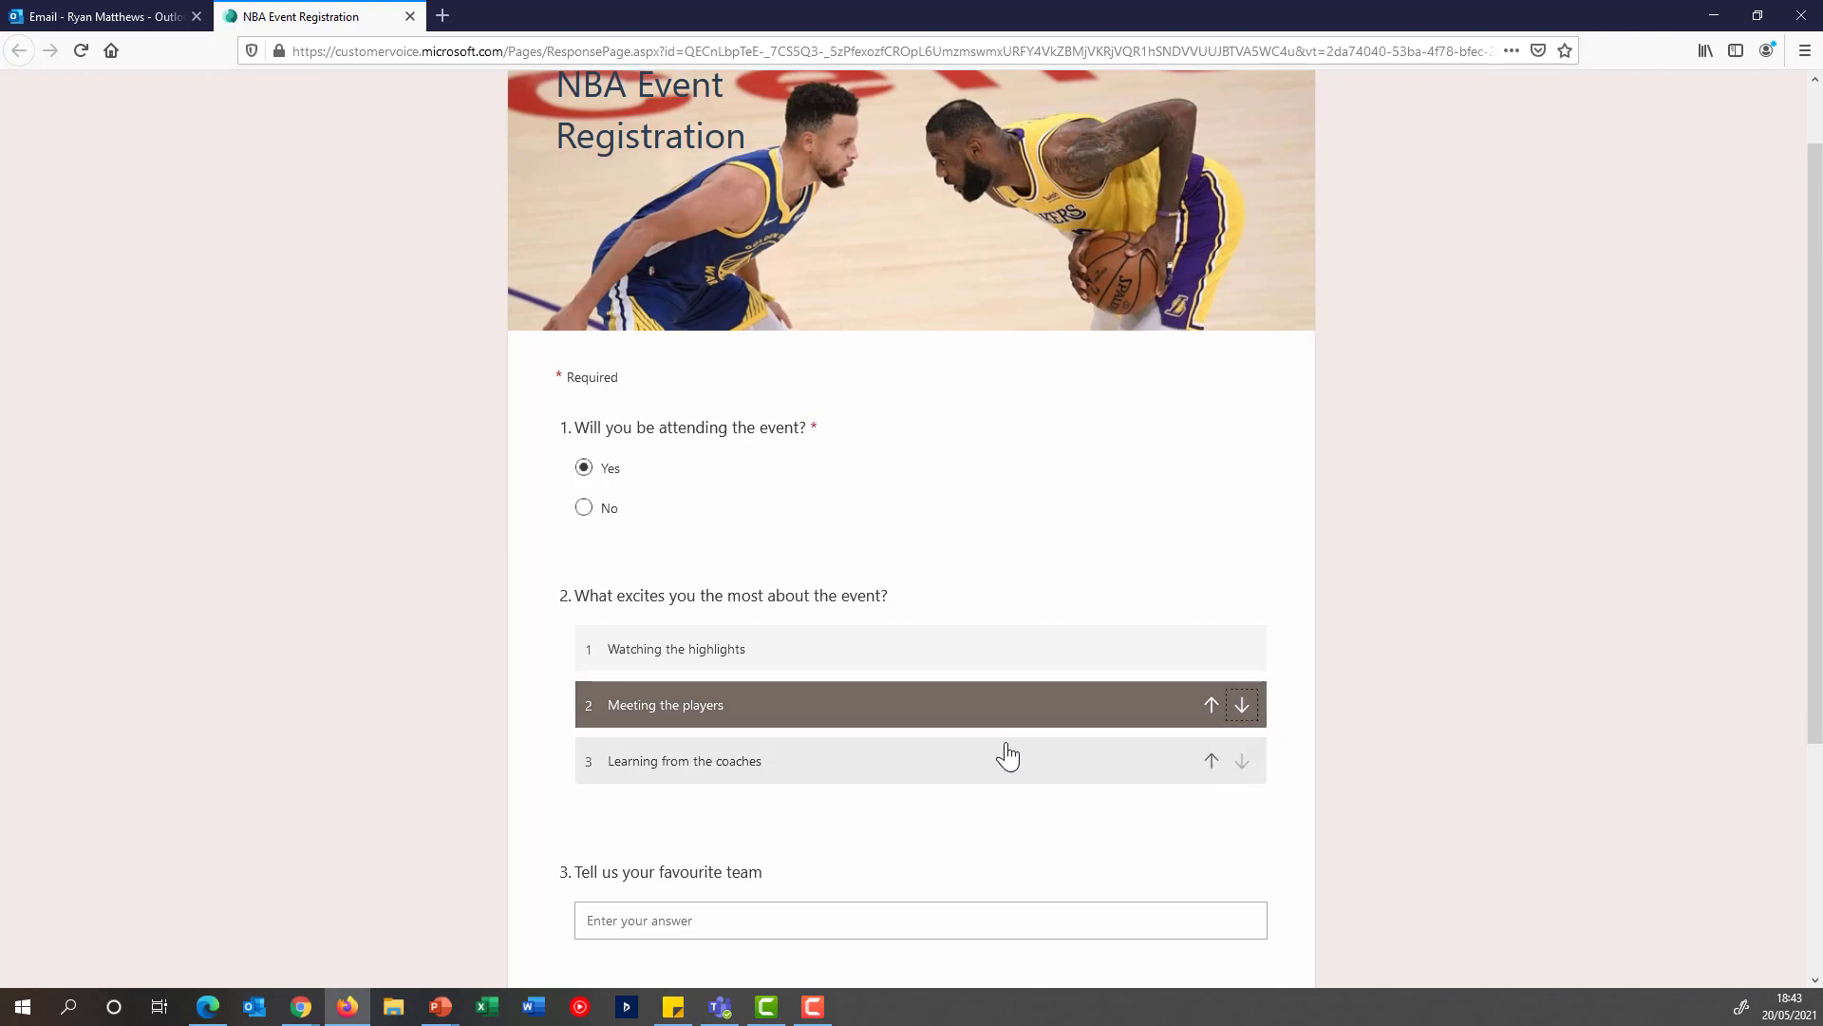
left_click_drag(978, 747, 961, 658)
scroll(1063, 646, "down", 1)
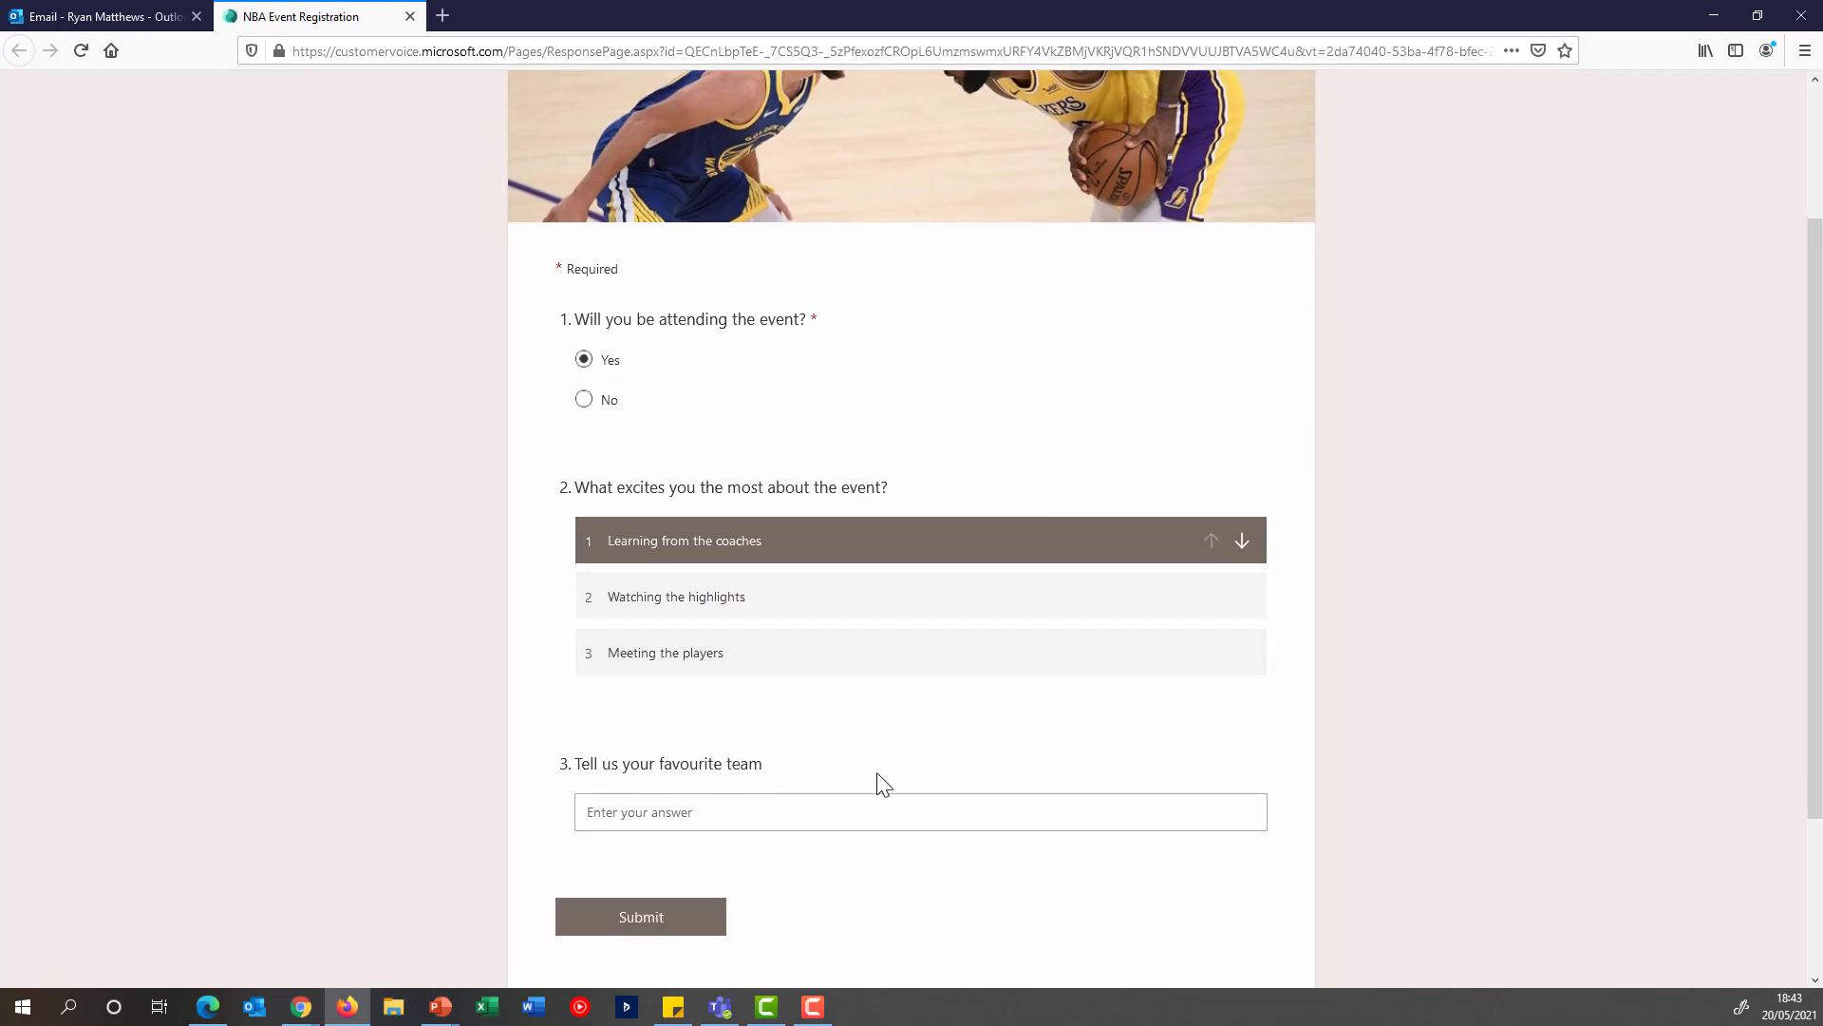
Enter LA Lakers as the favourite team and submit the survey
left_click(808, 815)
type("La")
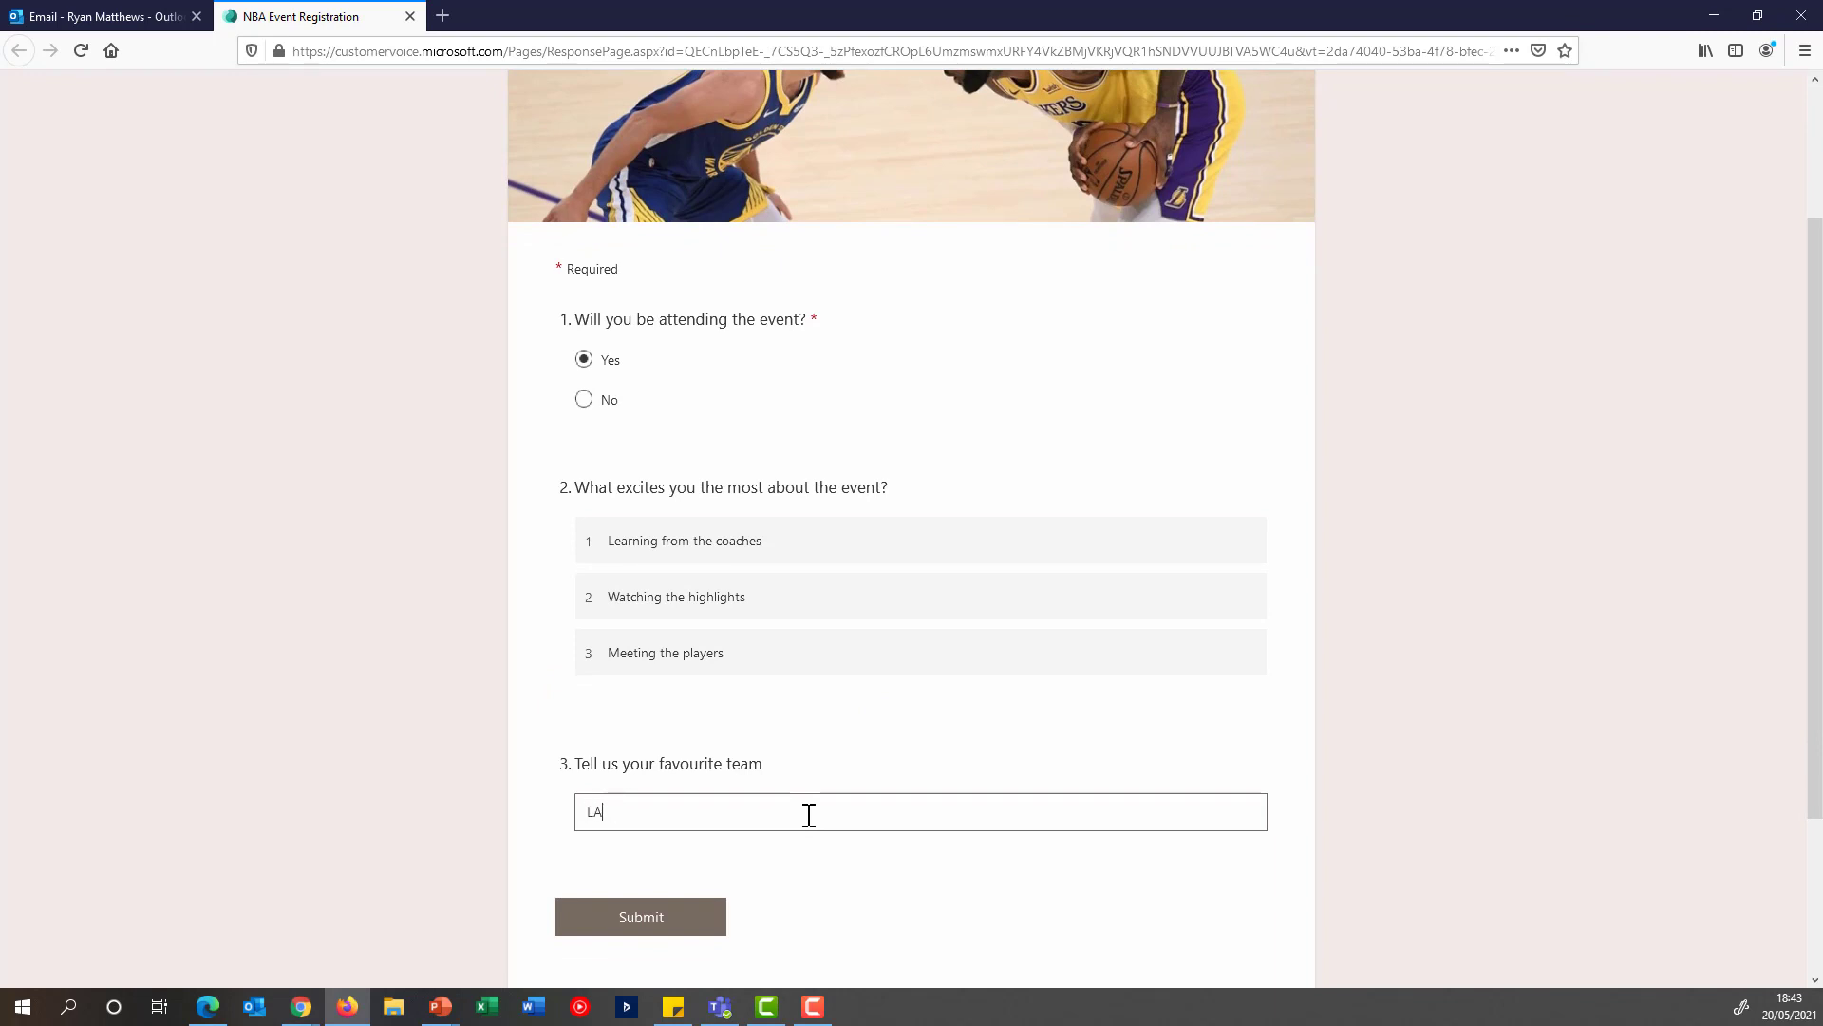
type(" Lakers")
left_click(650, 918)
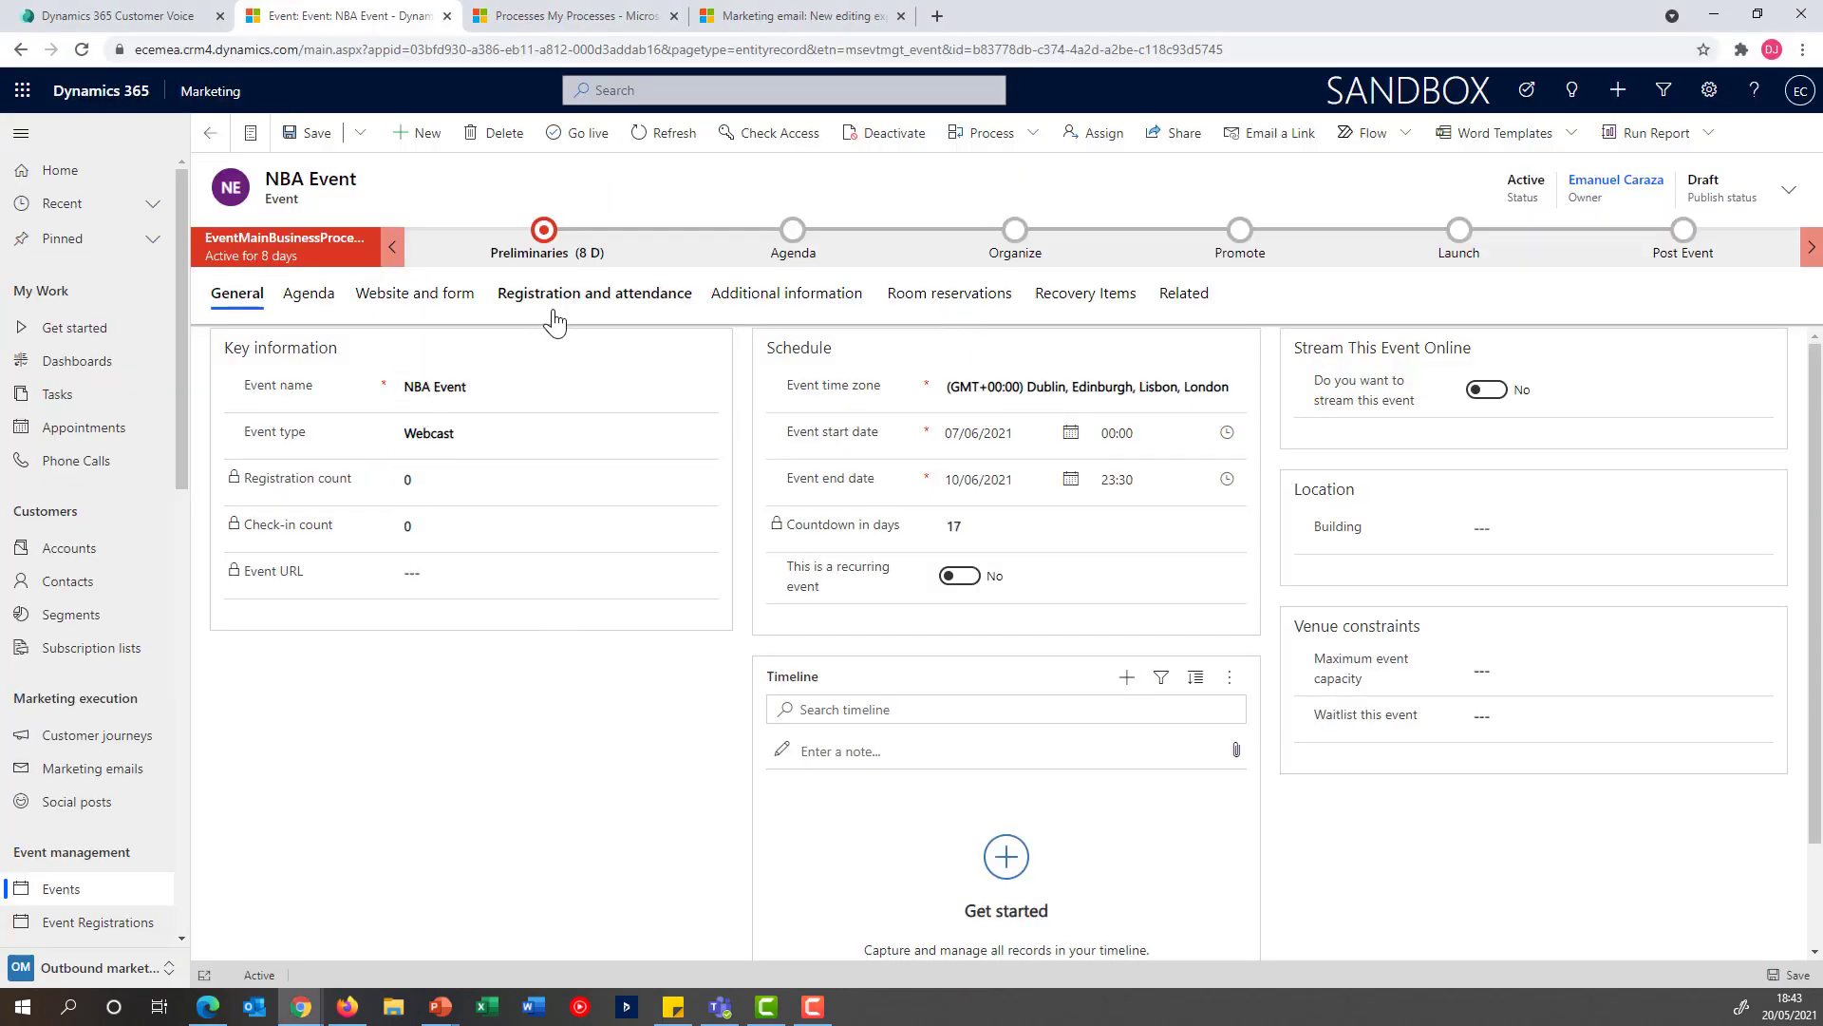
Show the registration and attendance details of the NBA Event in Dynamics 365 to check the event registrations
left_click(596, 306)
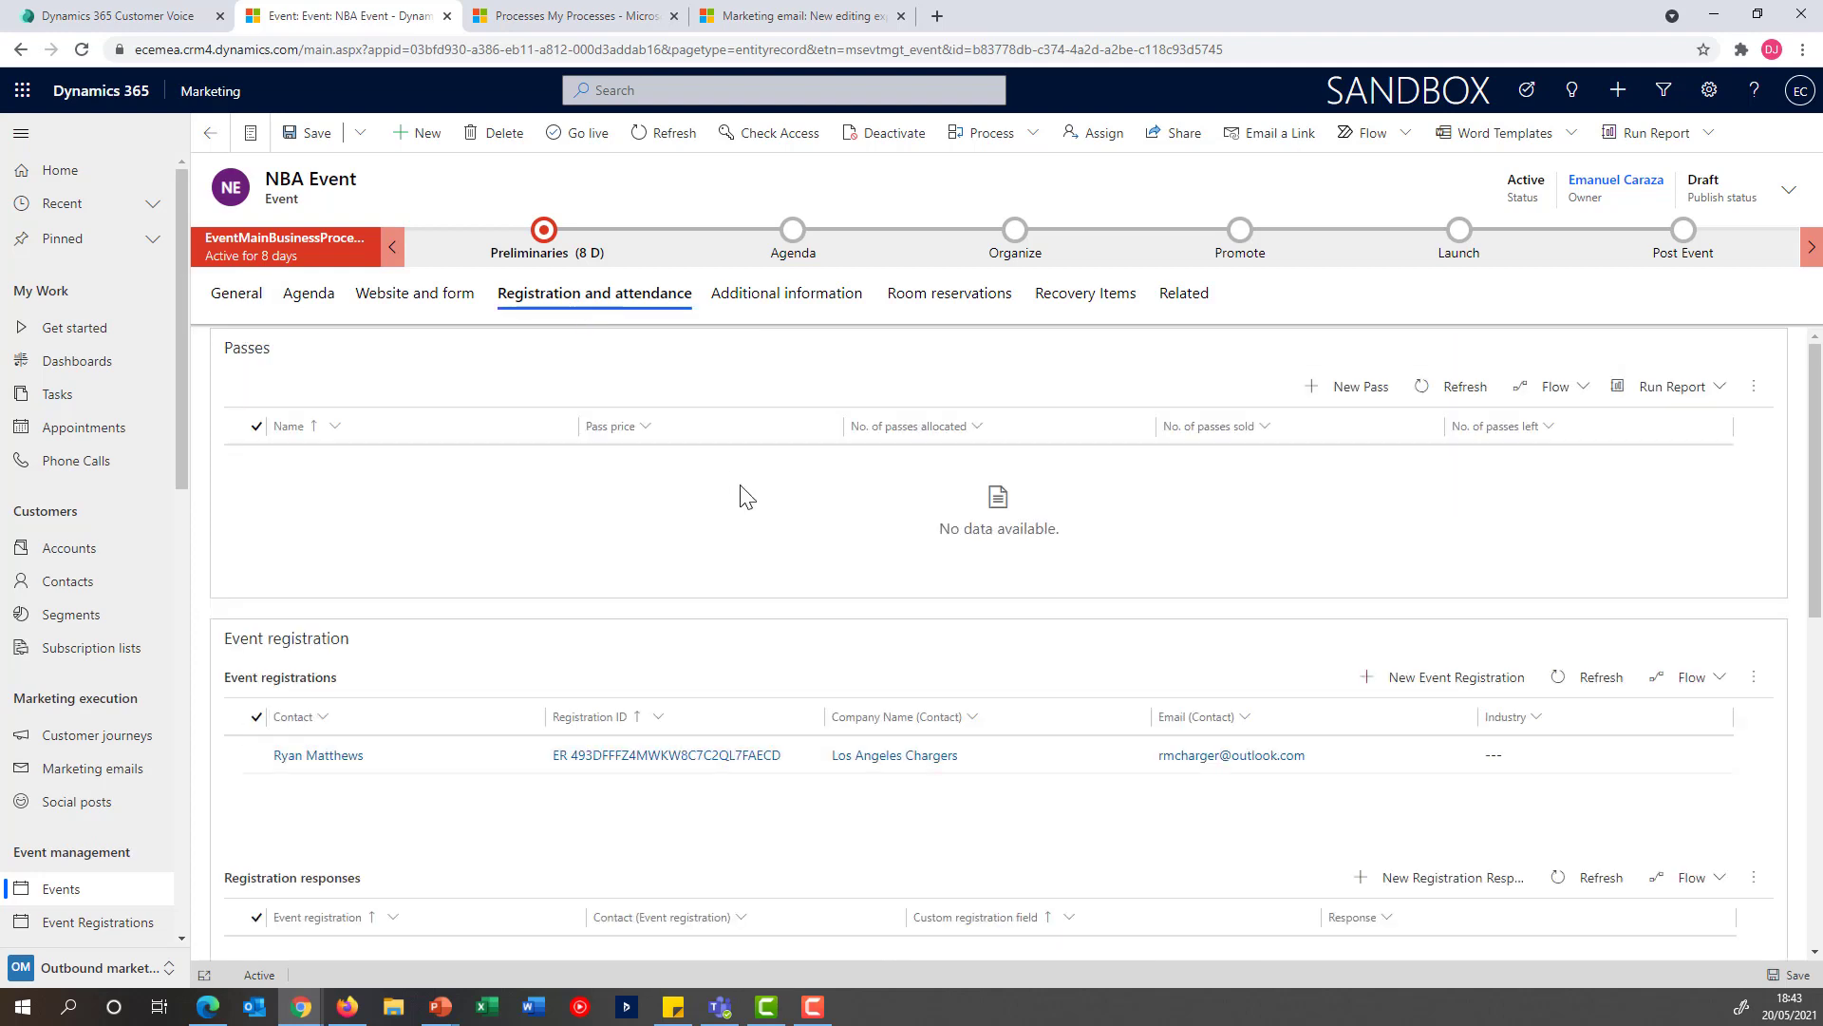